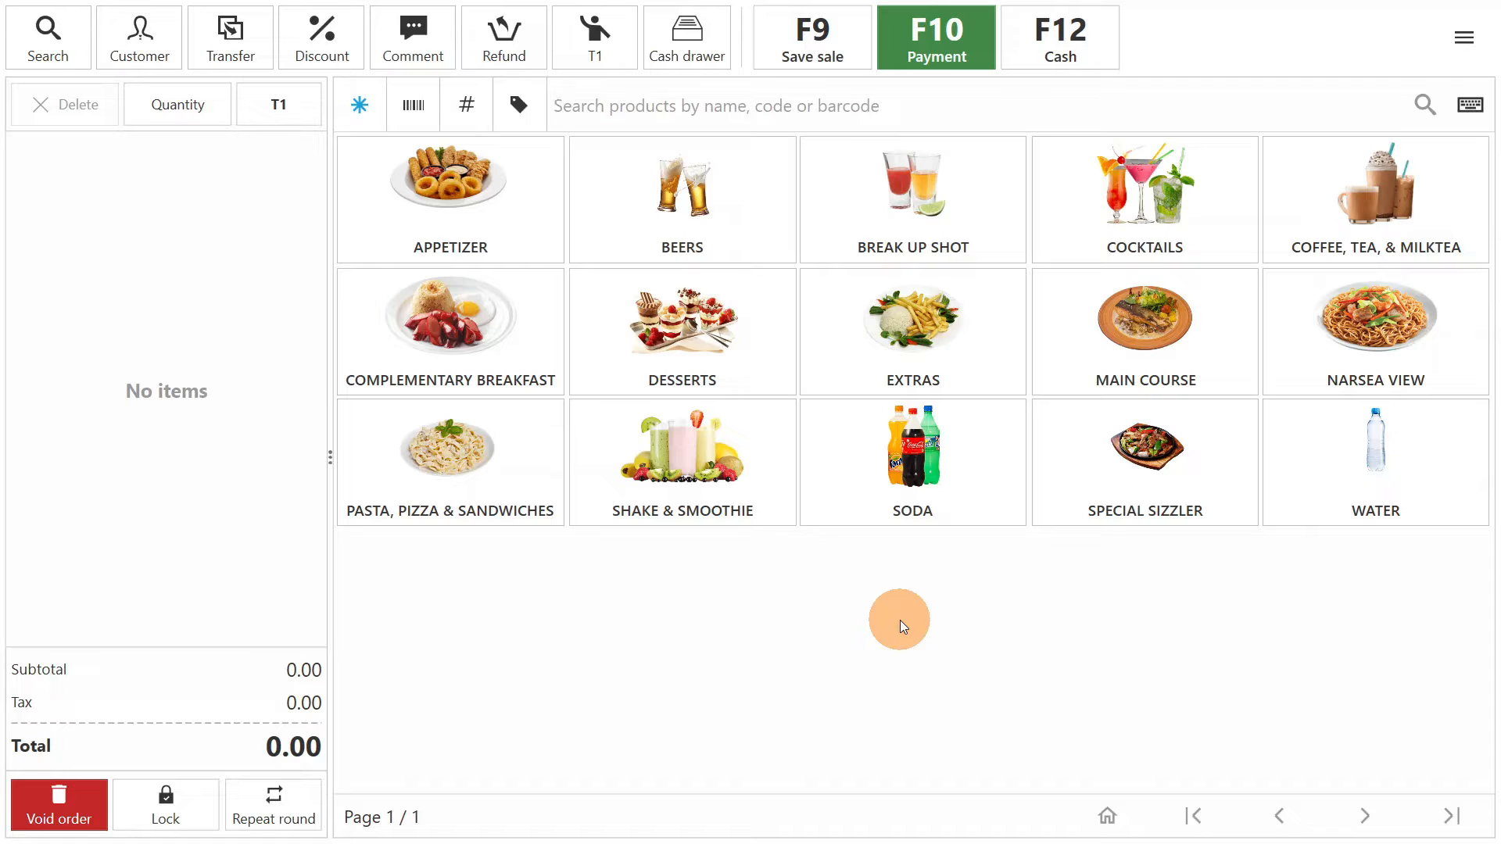
- Start an order for table T1 with one Halo-Halo and two Ice Creams from the Desserts category
{"action": "left_click", "coordinate": [824, 55]}
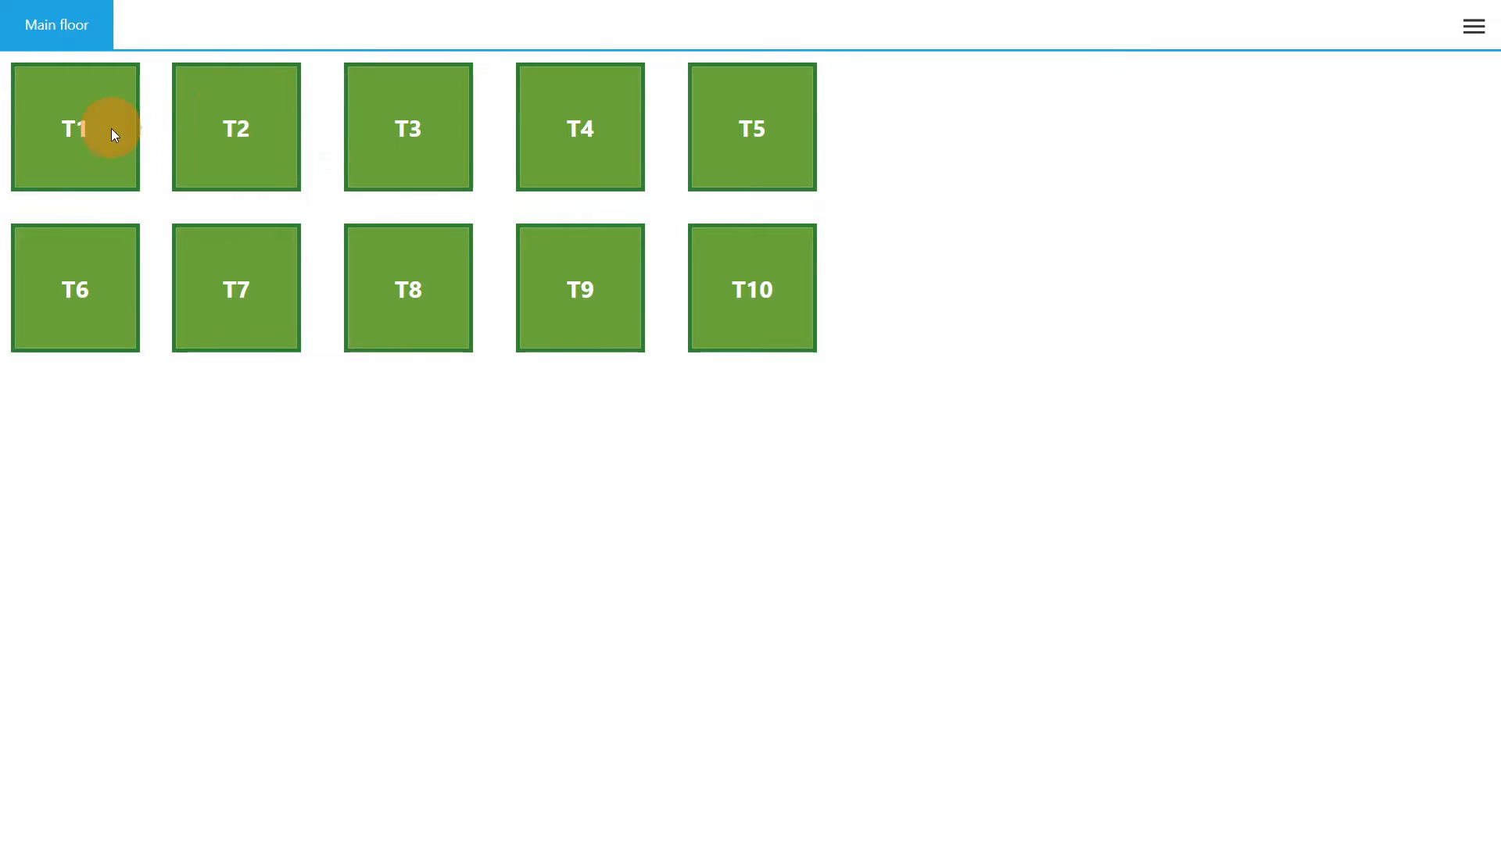
{"action": "left_click", "coordinate": [111, 129]}
{"action": "left_click", "coordinate": [674, 328]}
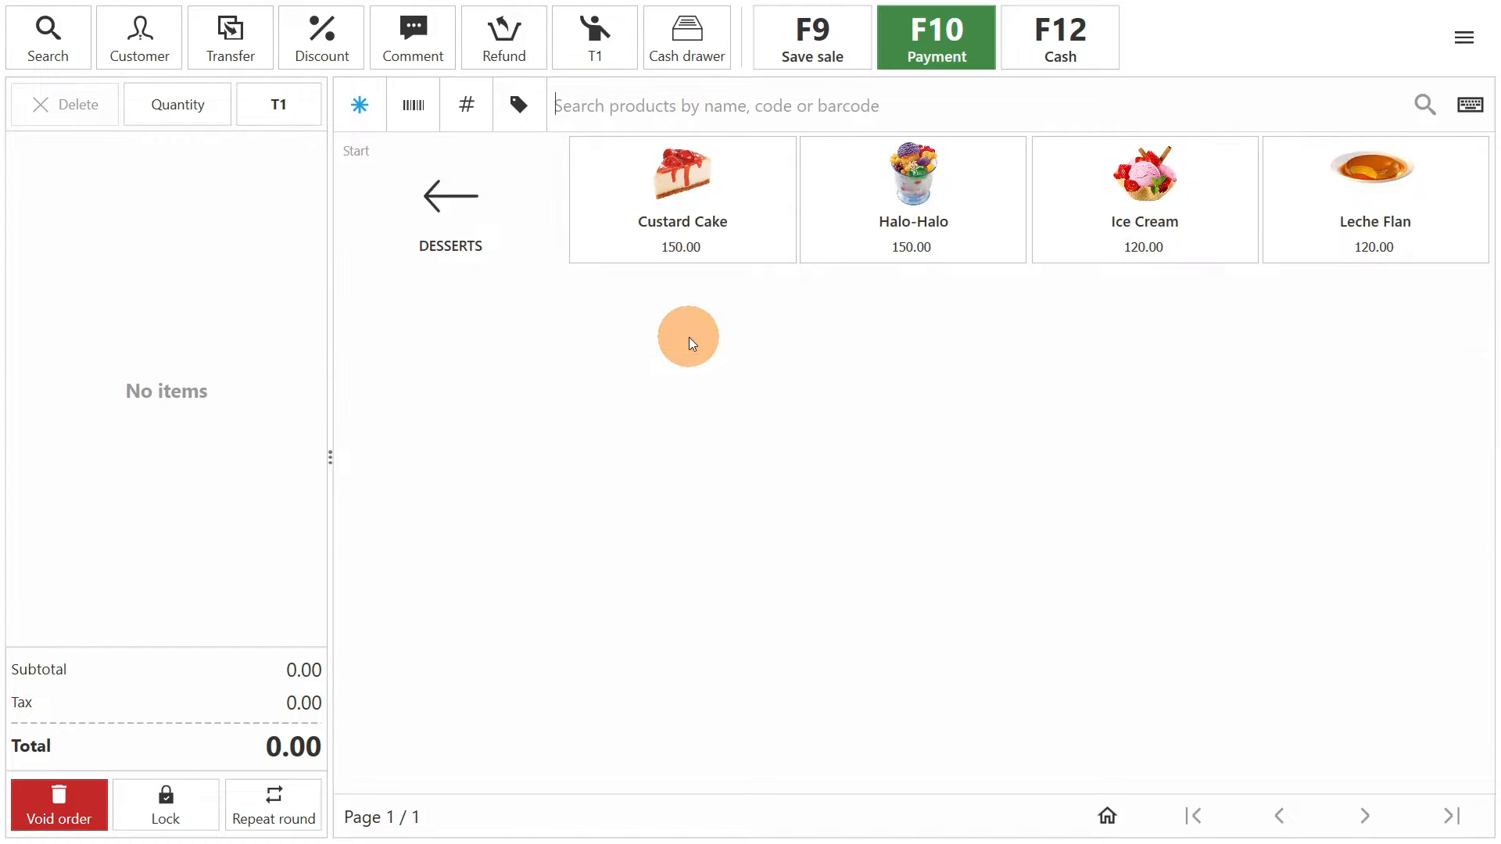
{"action": "left_click", "coordinate": [894, 227]}
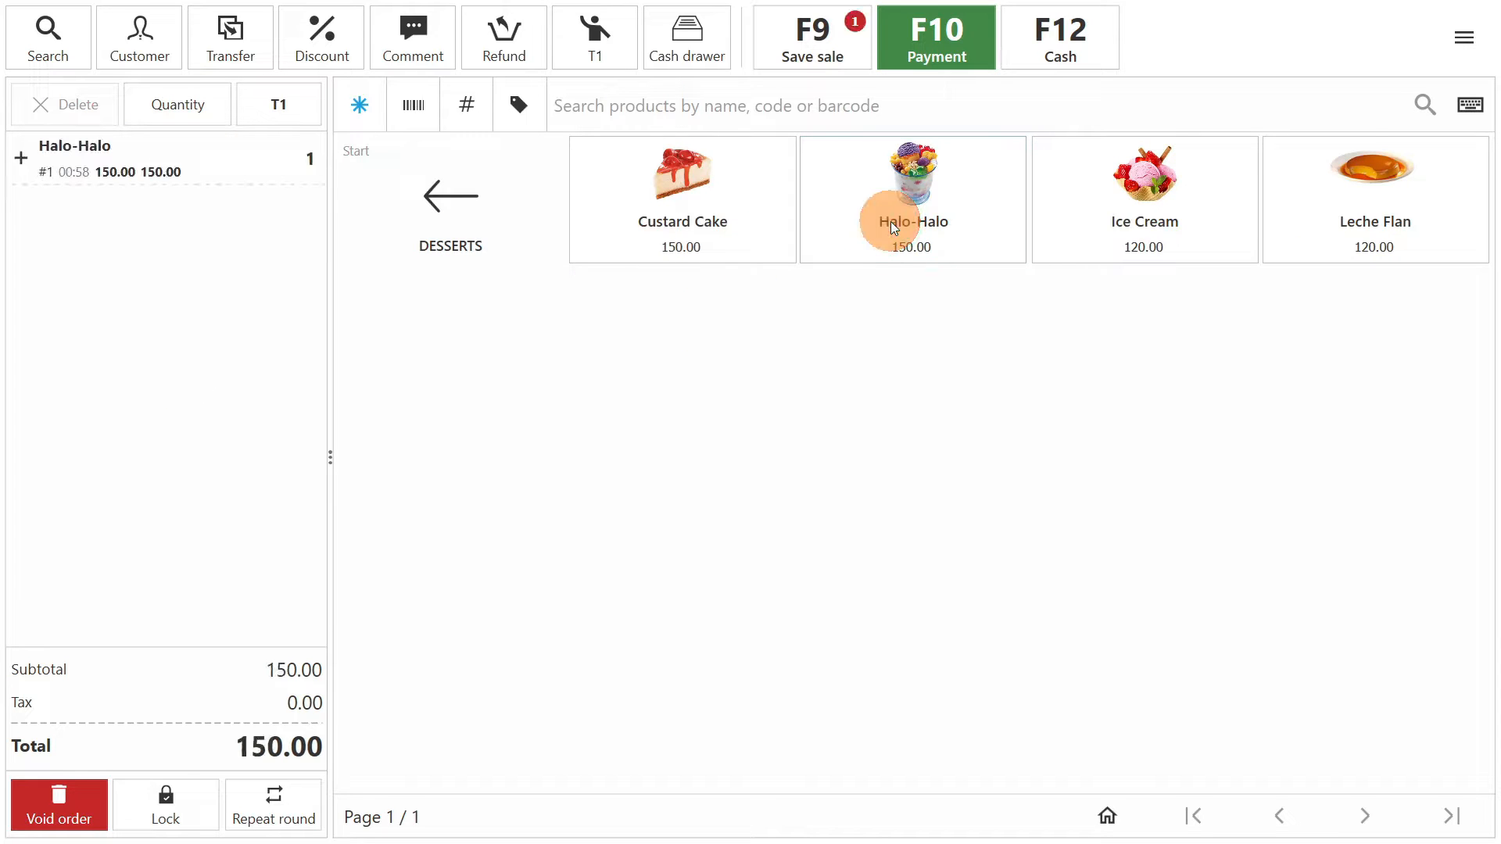
{"action": "left_click", "coordinate": [1122, 240]}
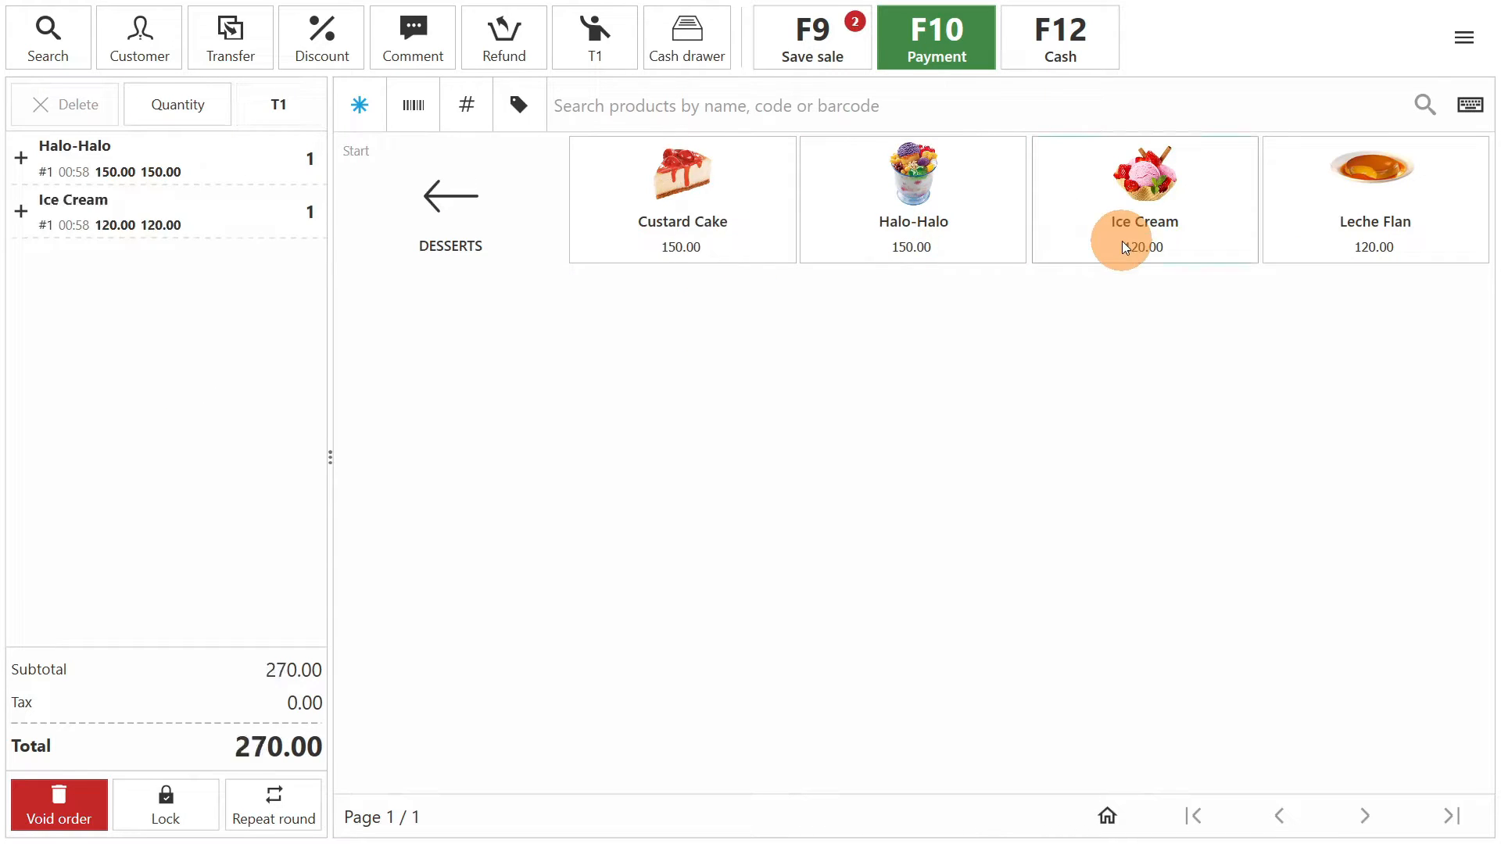
{"action": "left_click", "coordinate": [1123, 241]}
{"action": "left_click", "coordinate": [480, 244]}
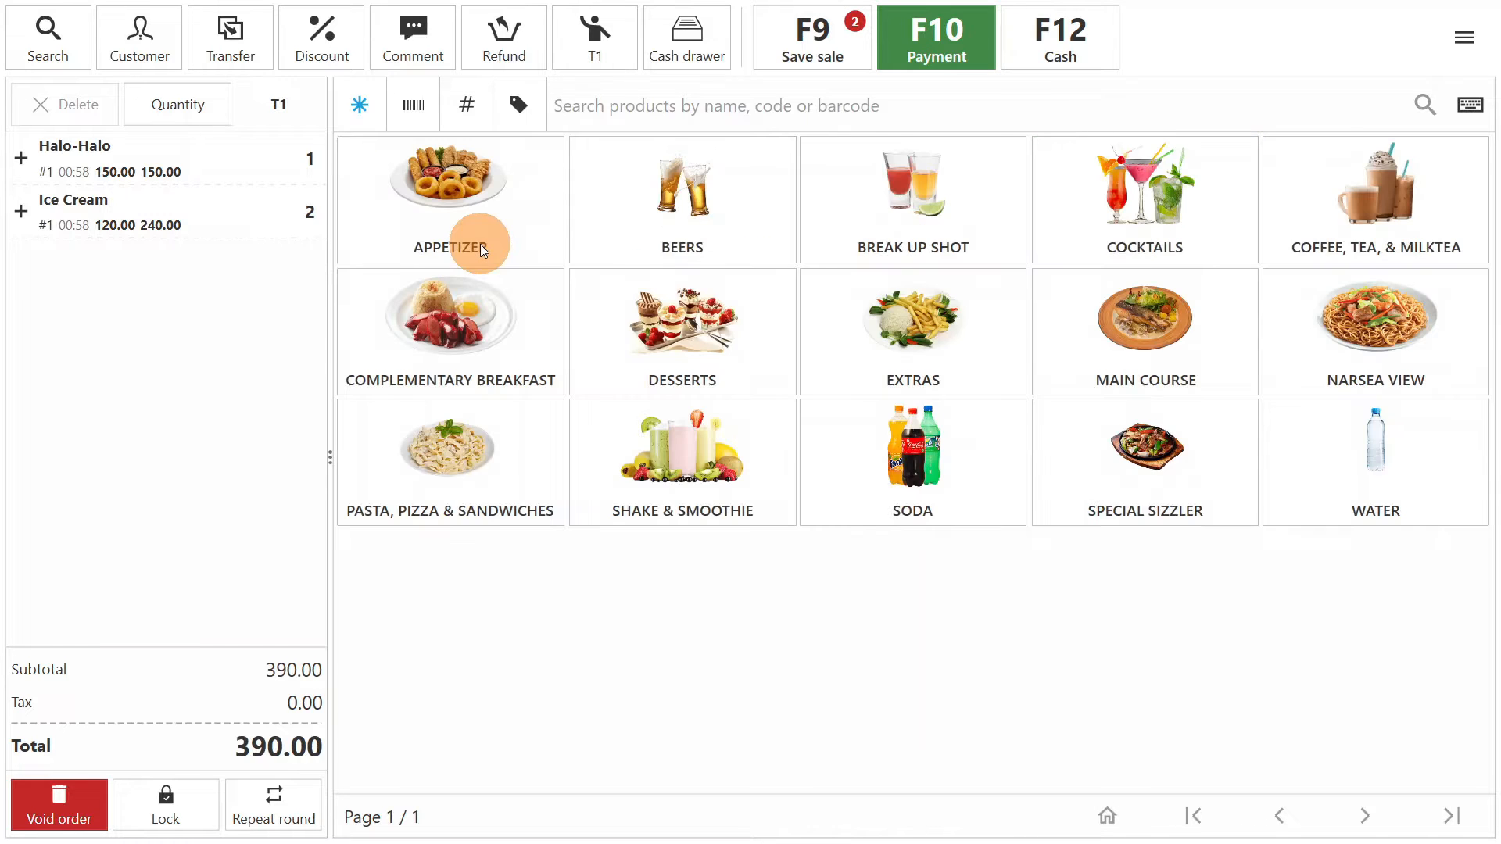
- Add one French Fries from Extras, plus Garlic Rice (Cup), Garlic Rice (Platter) and Garlic Butter Tangigue found by searching for "garlic"
{"action": "left_click", "coordinate": [948, 335]}
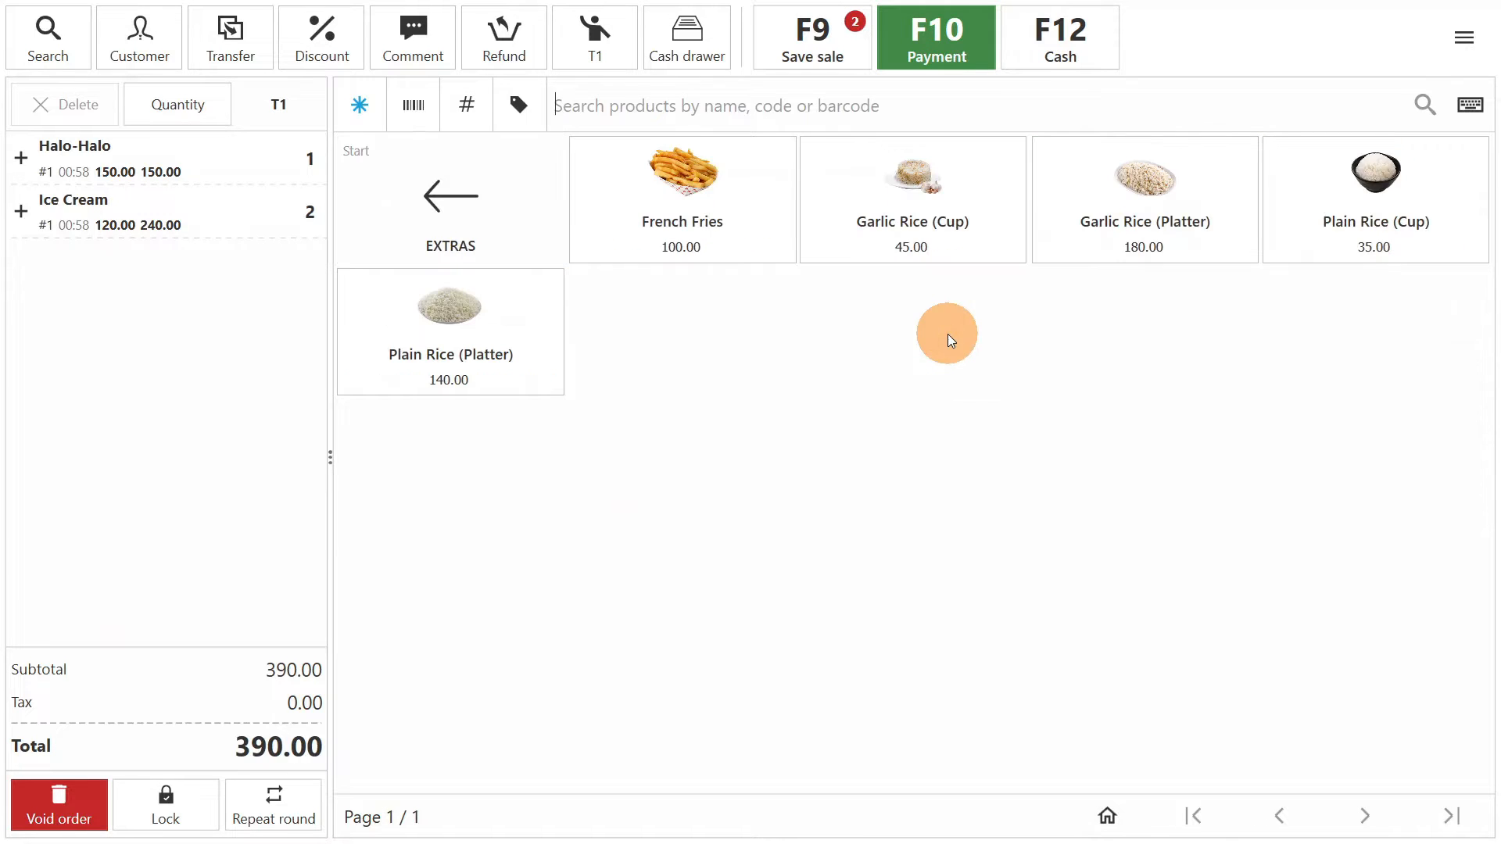
{"action": "left_click", "coordinate": [740, 246]}
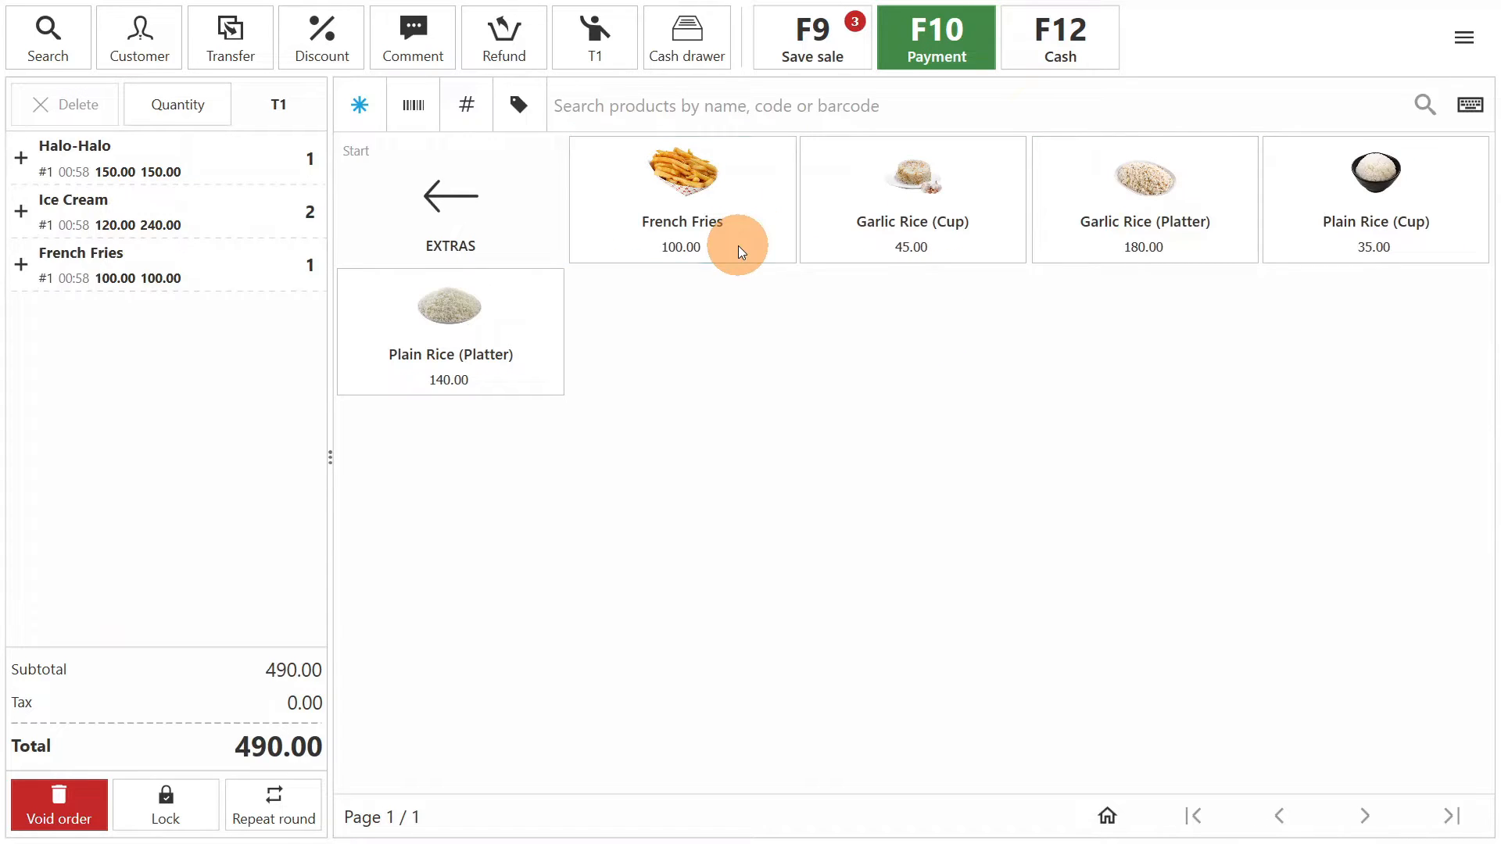
{"action": "left_click", "coordinate": [790, 94]}
{"action": "type", "text": "garlic"}
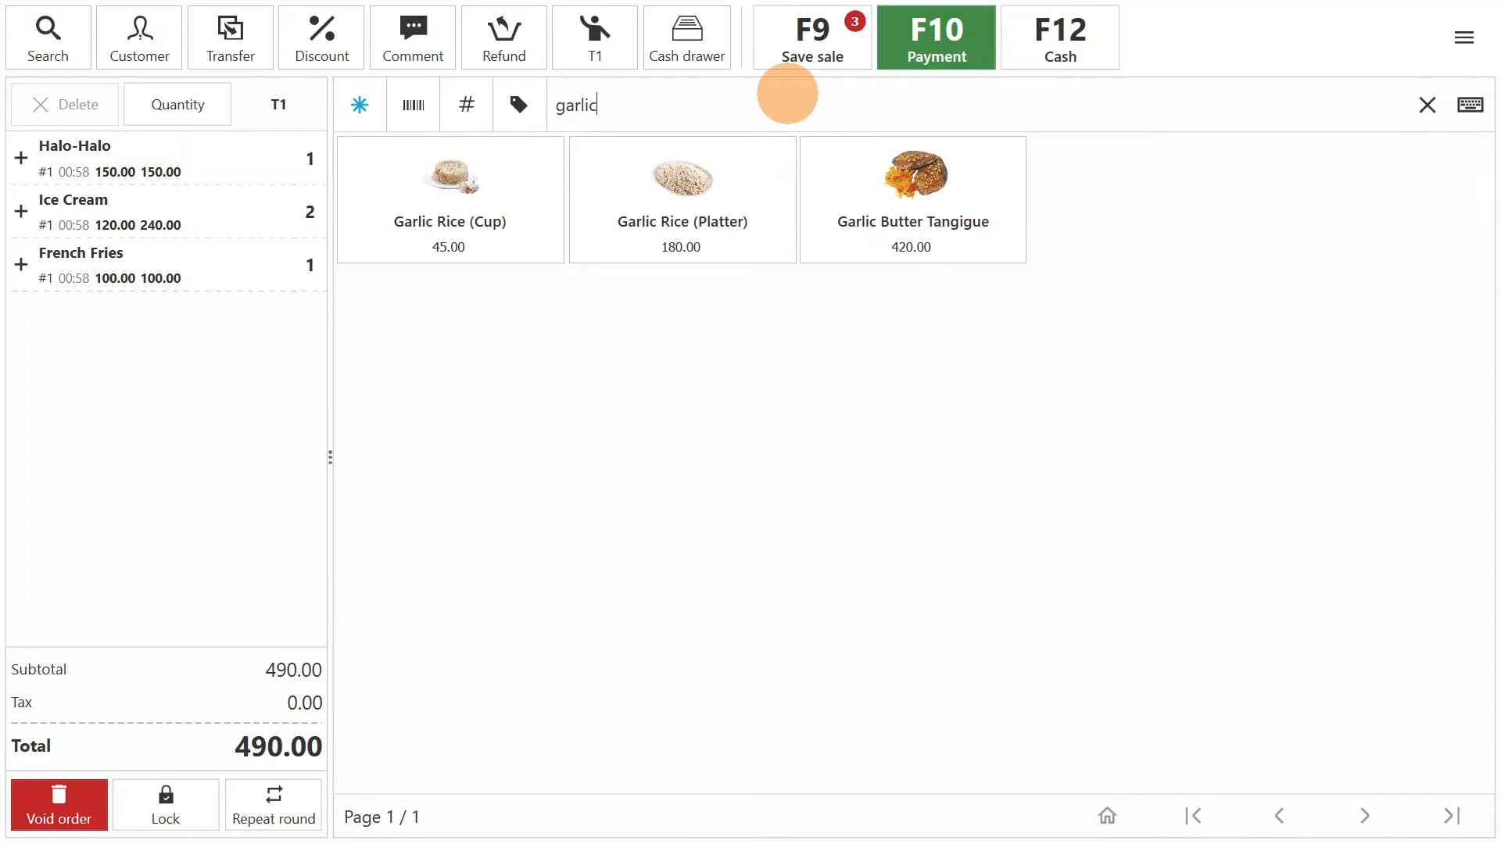
{"action": "left_click", "coordinate": [518, 214]}
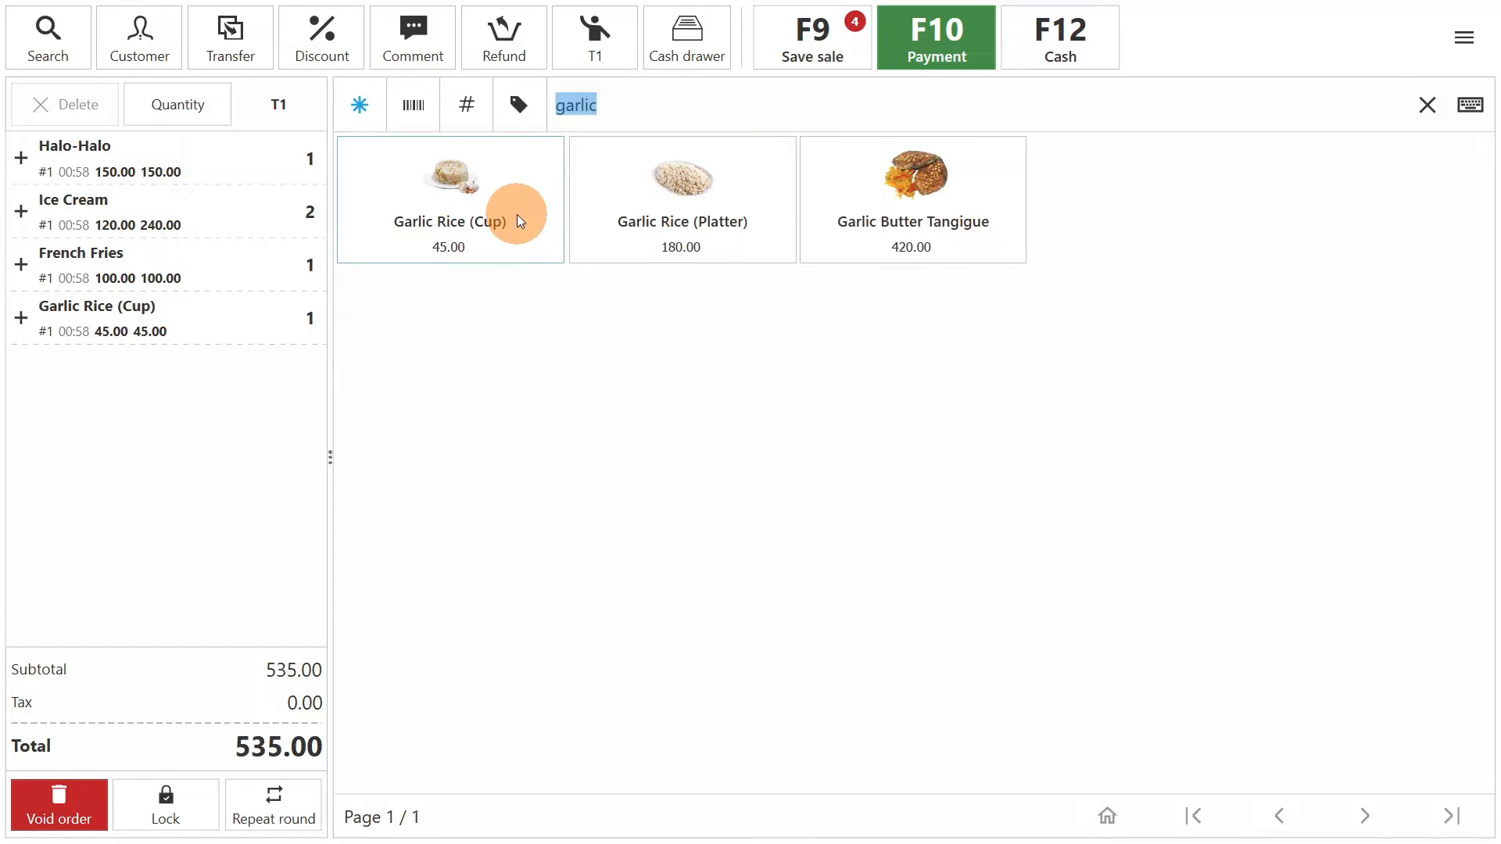
{"action": "left_click", "coordinate": [682, 207]}
{"action": "left_click", "coordinate": [932, 225]}
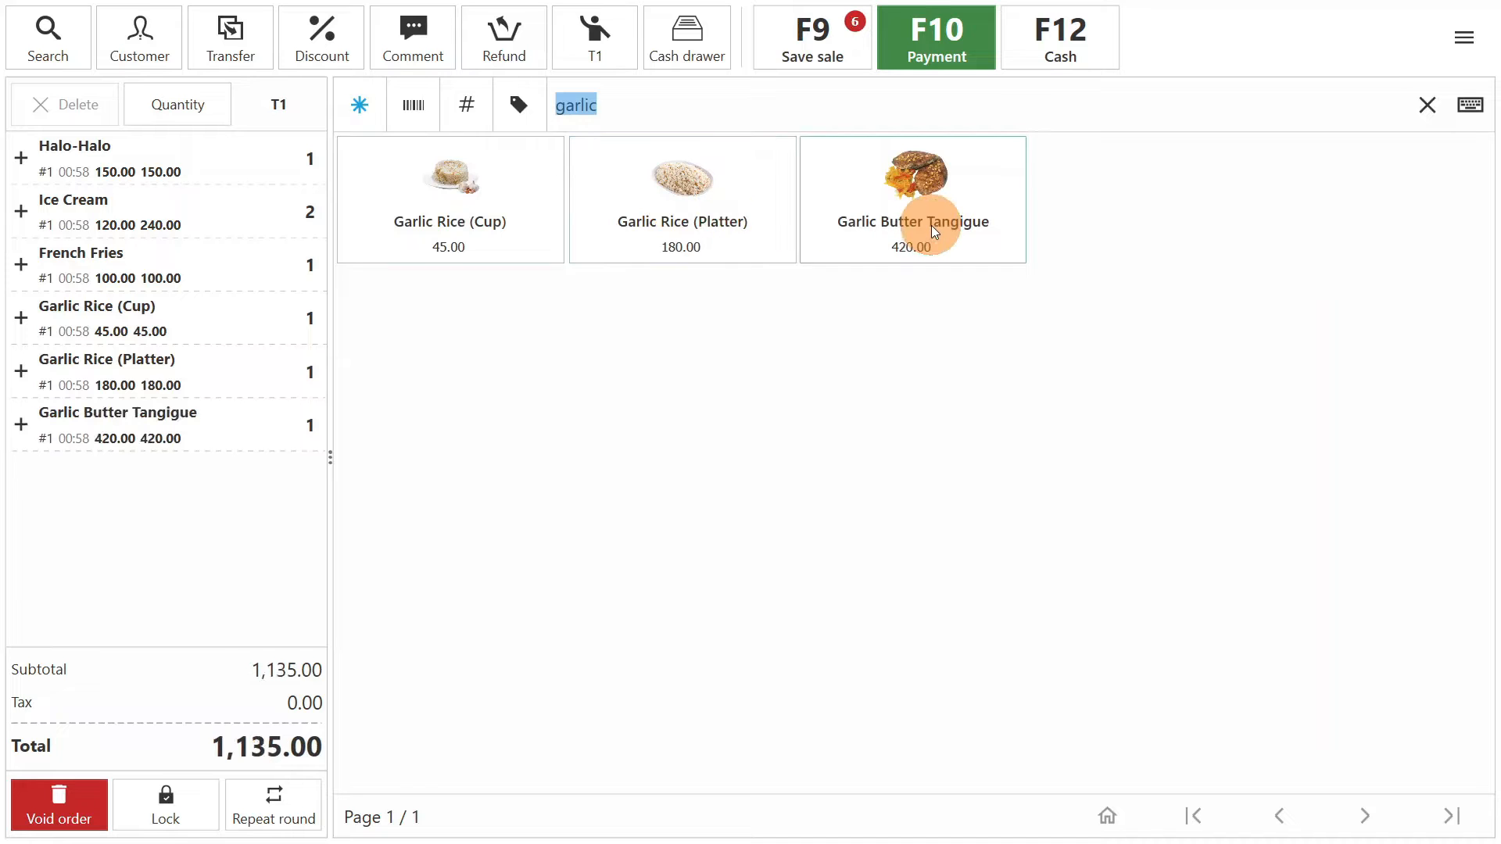
{"action": "key", "text": "Escape"}
- Add one Tonic Water and one Coca-Cola from the Soda category and save the T1 sale
{"action": "left_click", "coordinate": [913, 476]}
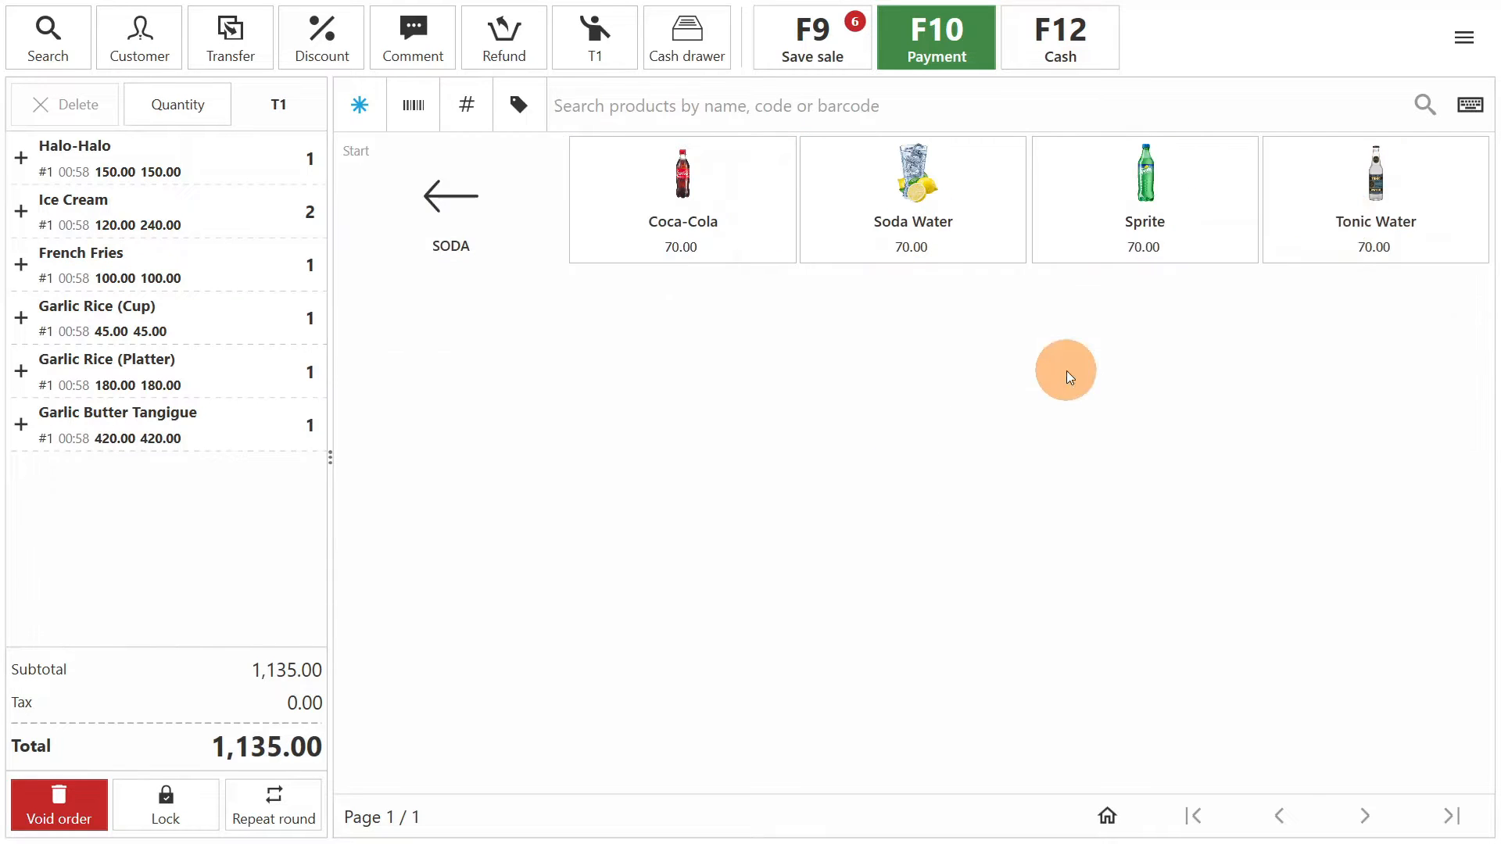
{"action": "left_click", "coordinate": [1357, 221]}
{"action": "left_click", "coordinate": [730, 232]}
{"action": "left_click", "coordinate": [516, 225]}
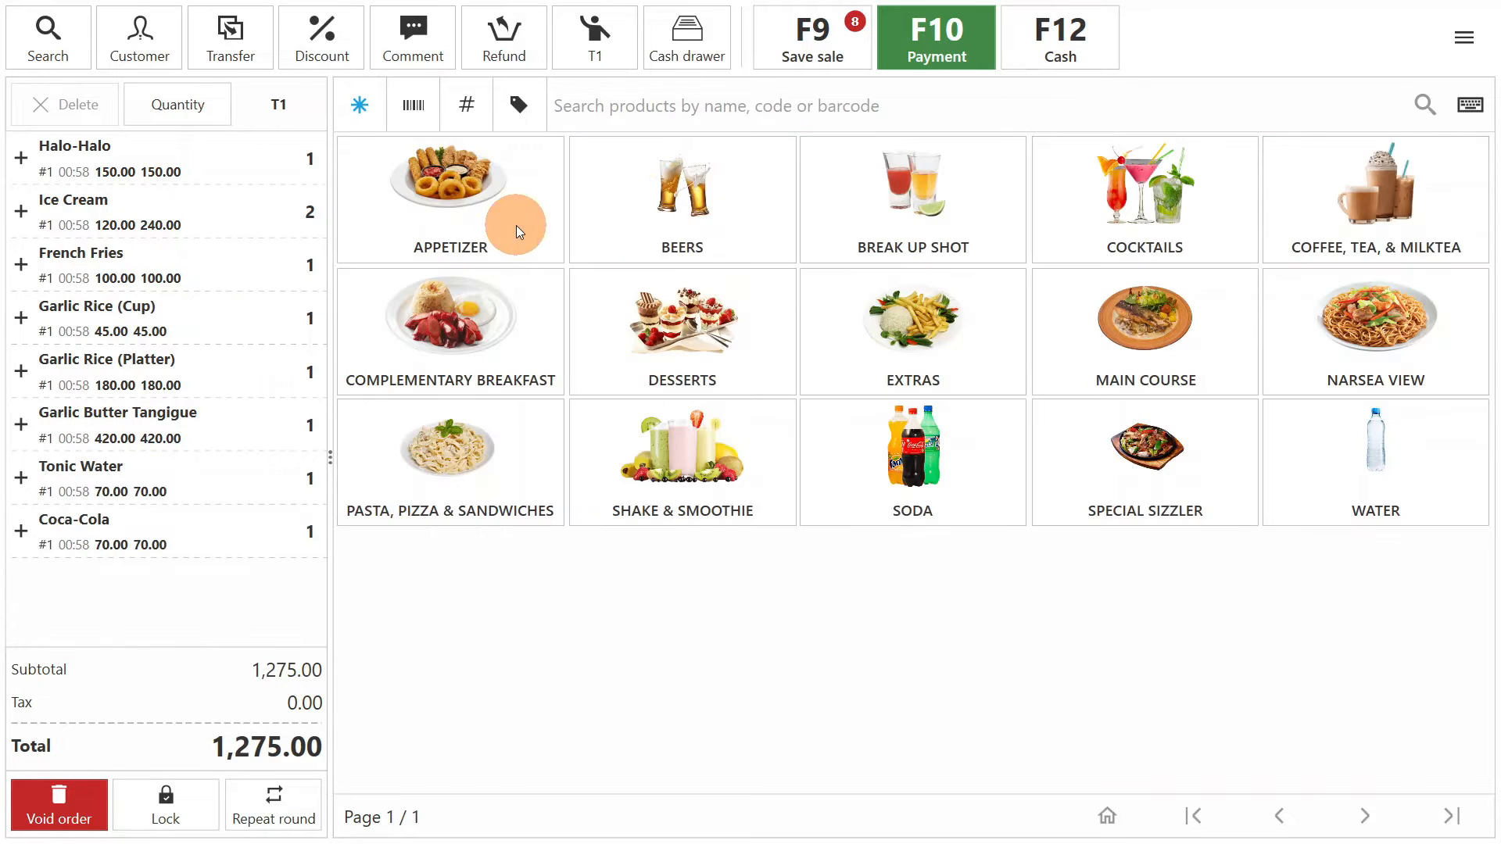
{"action": "left_click", "coordinate": [808, 46]}
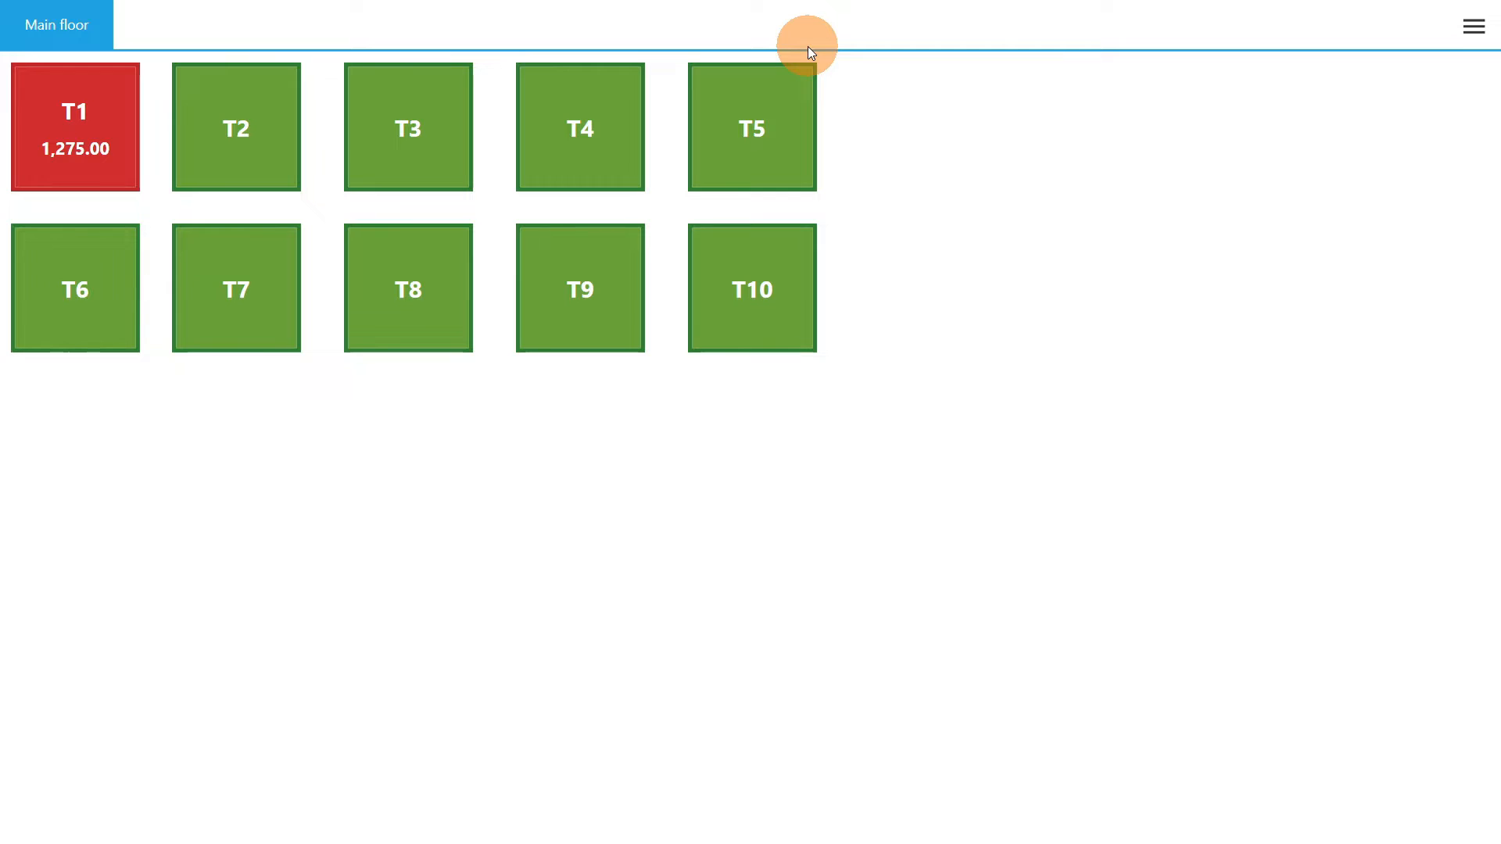
- Reopen table T1 and add one Fettucini Carbonara (Pasta) and one Hawaiian Pizza as a second round
{"action": "left_click", "coordinate": [108, 154]}
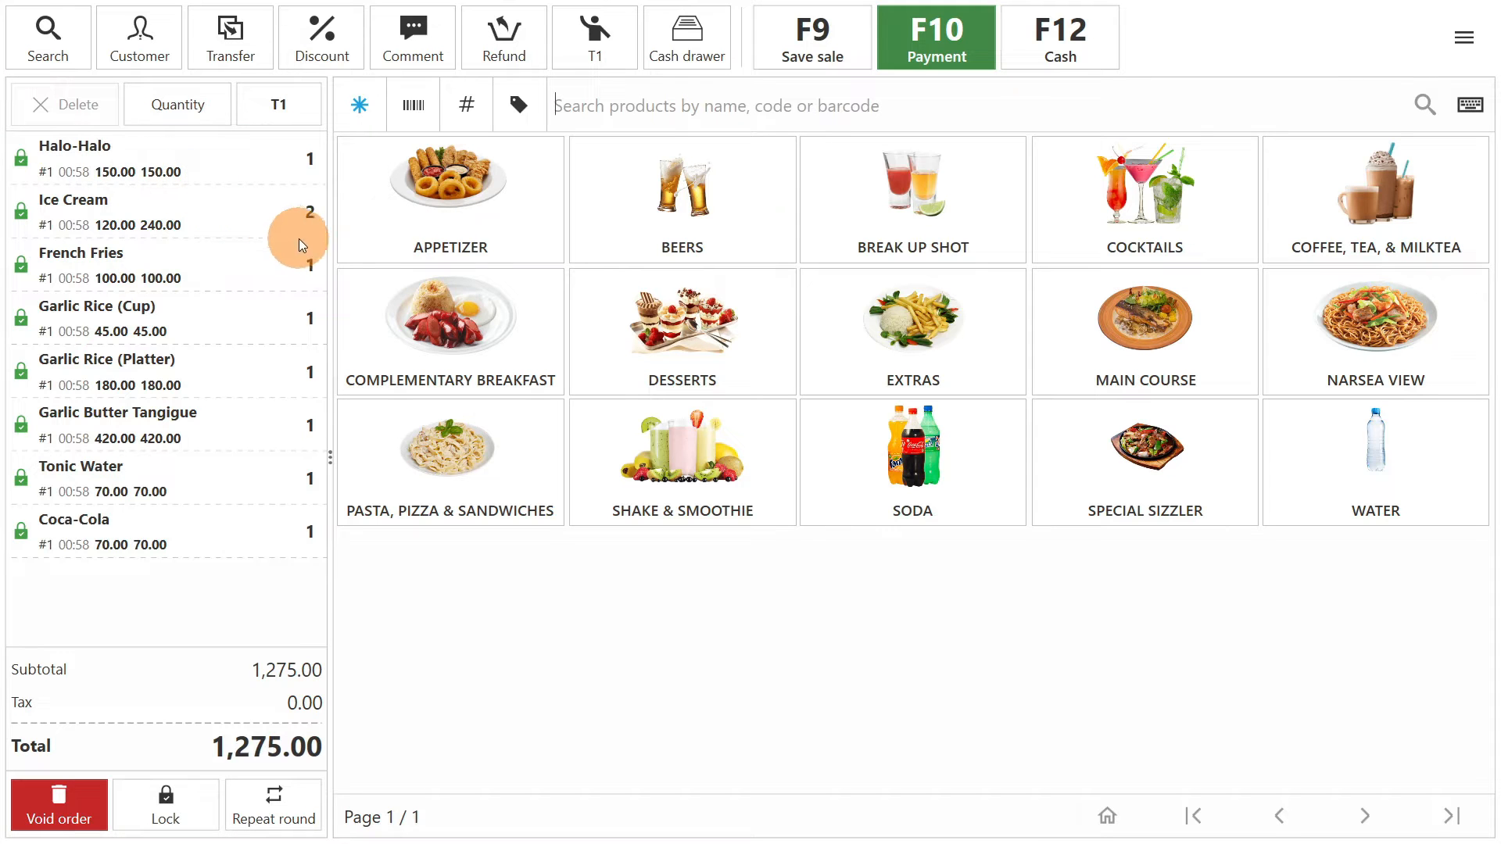
{"action": "left_click", "coordinate": [508, 422]}
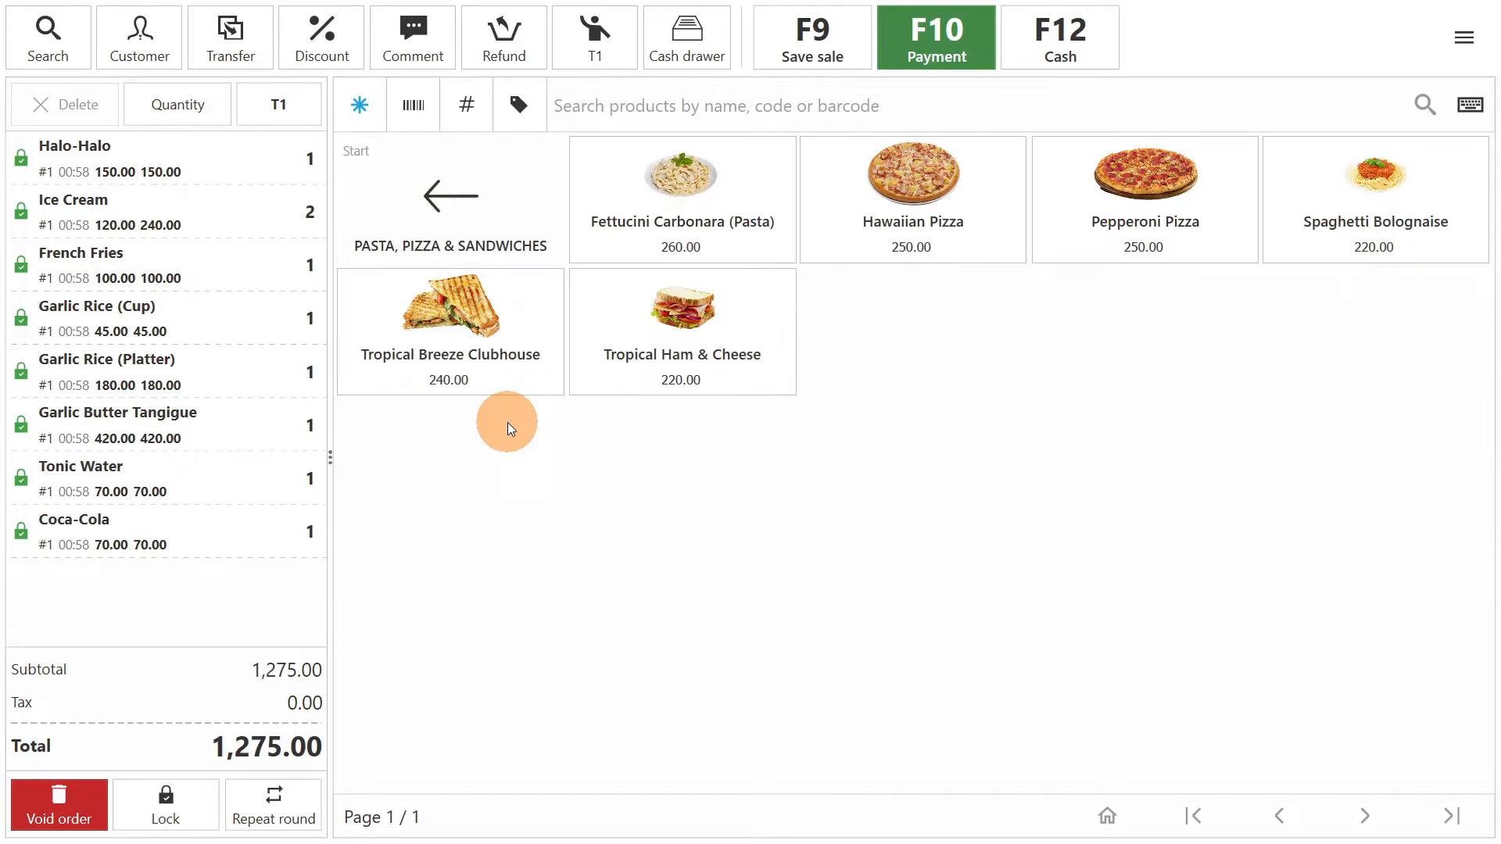
{"action": "left_click", "coordinate": [707, 222]}
{"action": "left_click", "coordinate": [938, 224]}
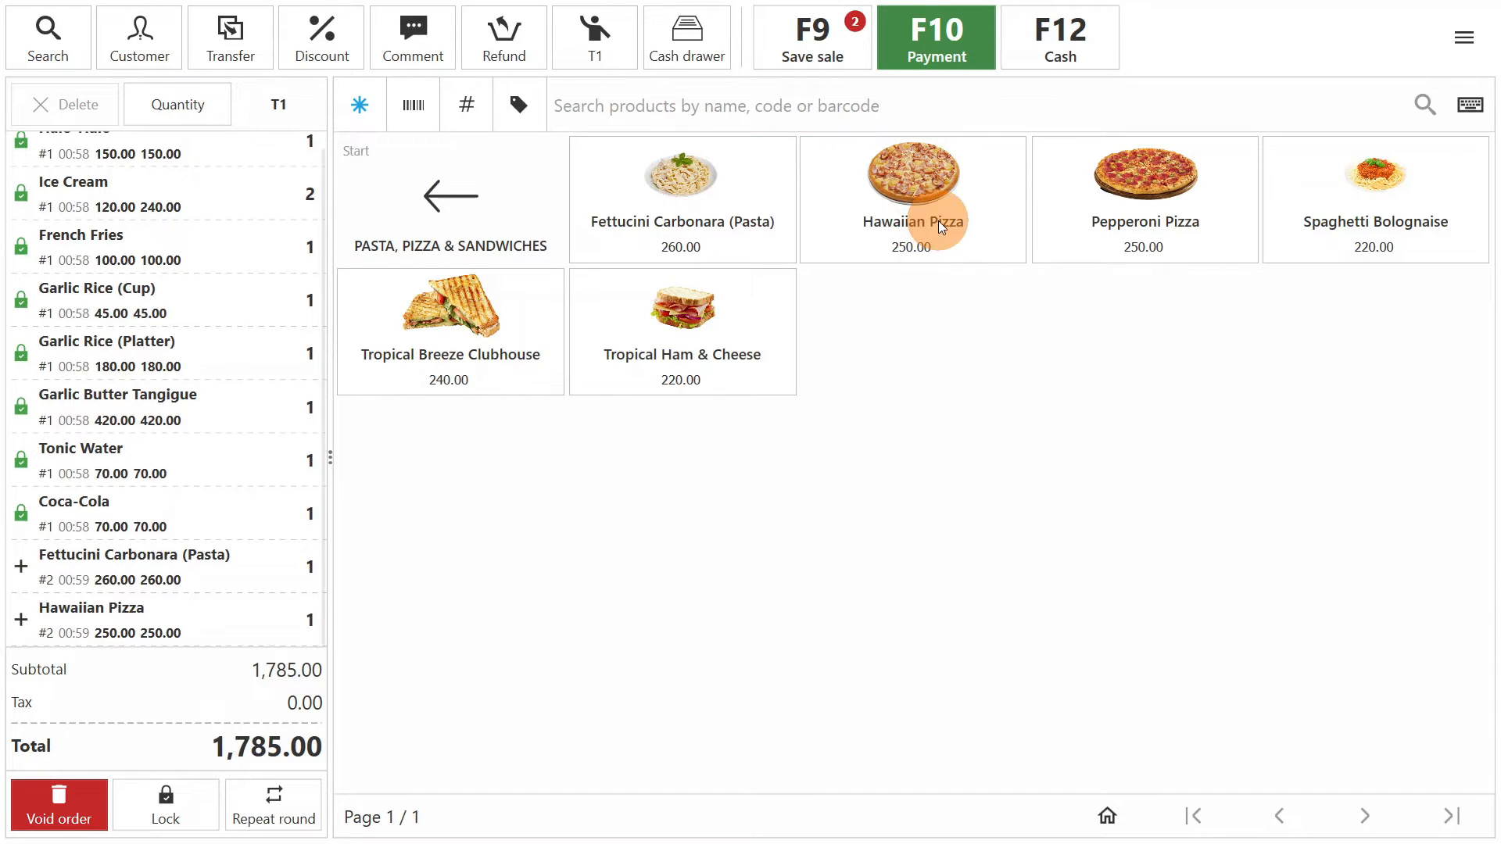
{"action": "left_click", "coordinate": [523, 253]}
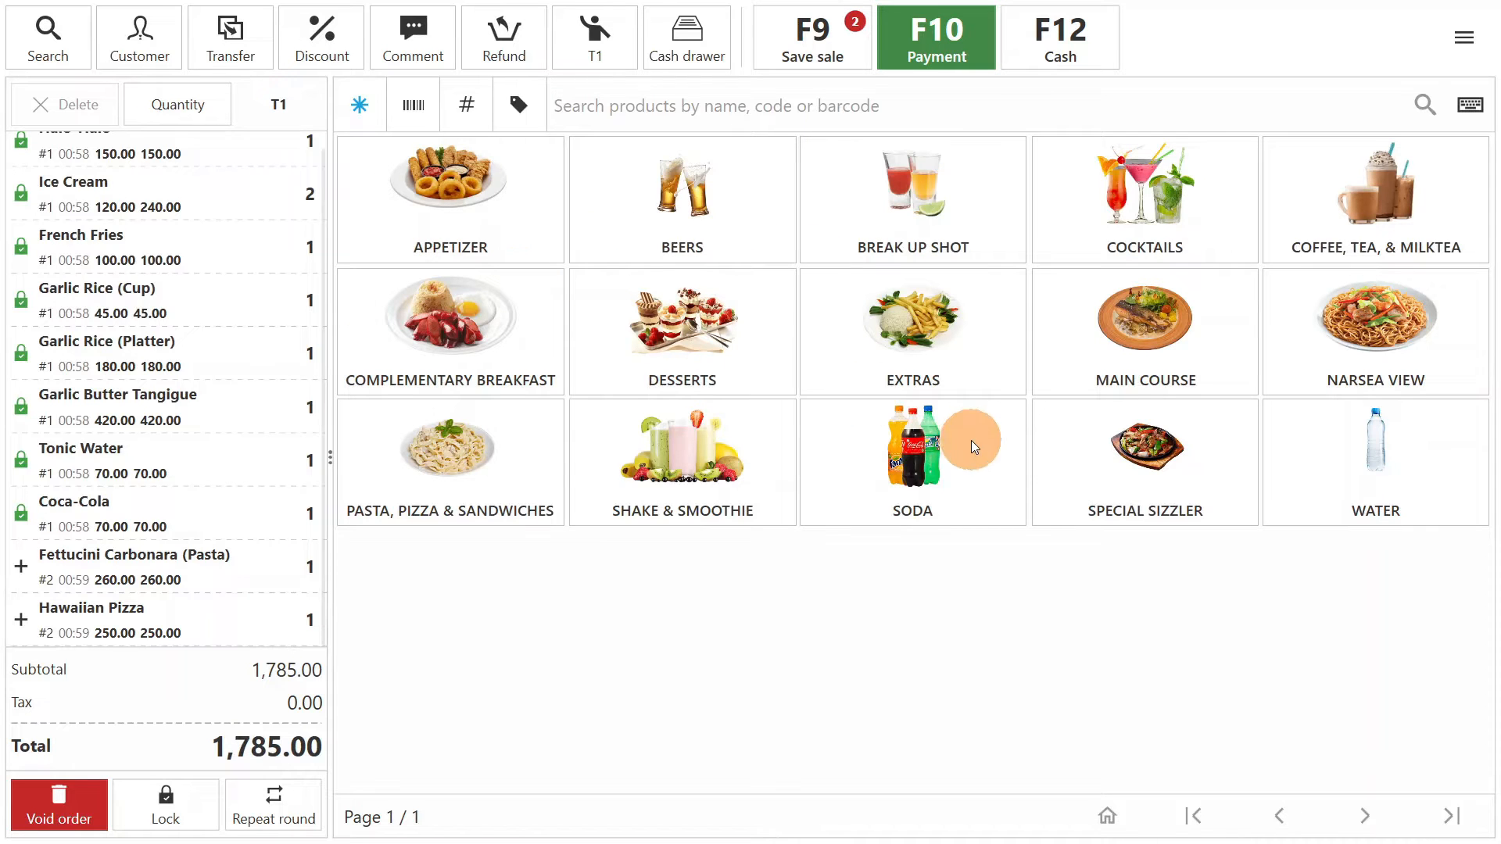
- Add two Purified Water (1L) from the Water category and save the updated T1 sale
{"action": "left_click", "coordinate": [1367, 460]}
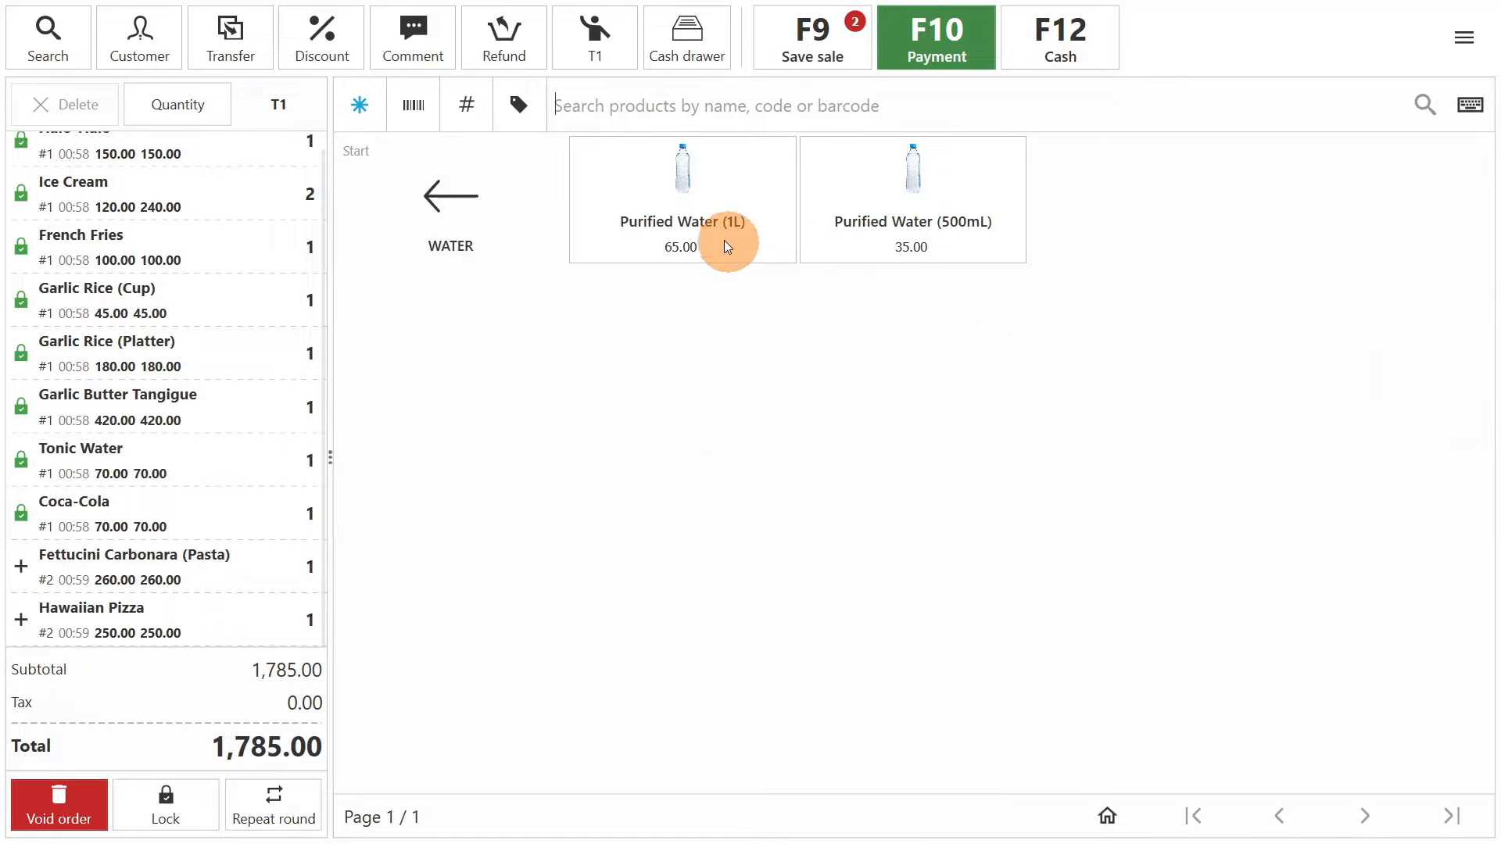
{"action": "left_click", "coordinate": [703, 232]}
{"action": "left_click", "coordinate": [703, 232]}
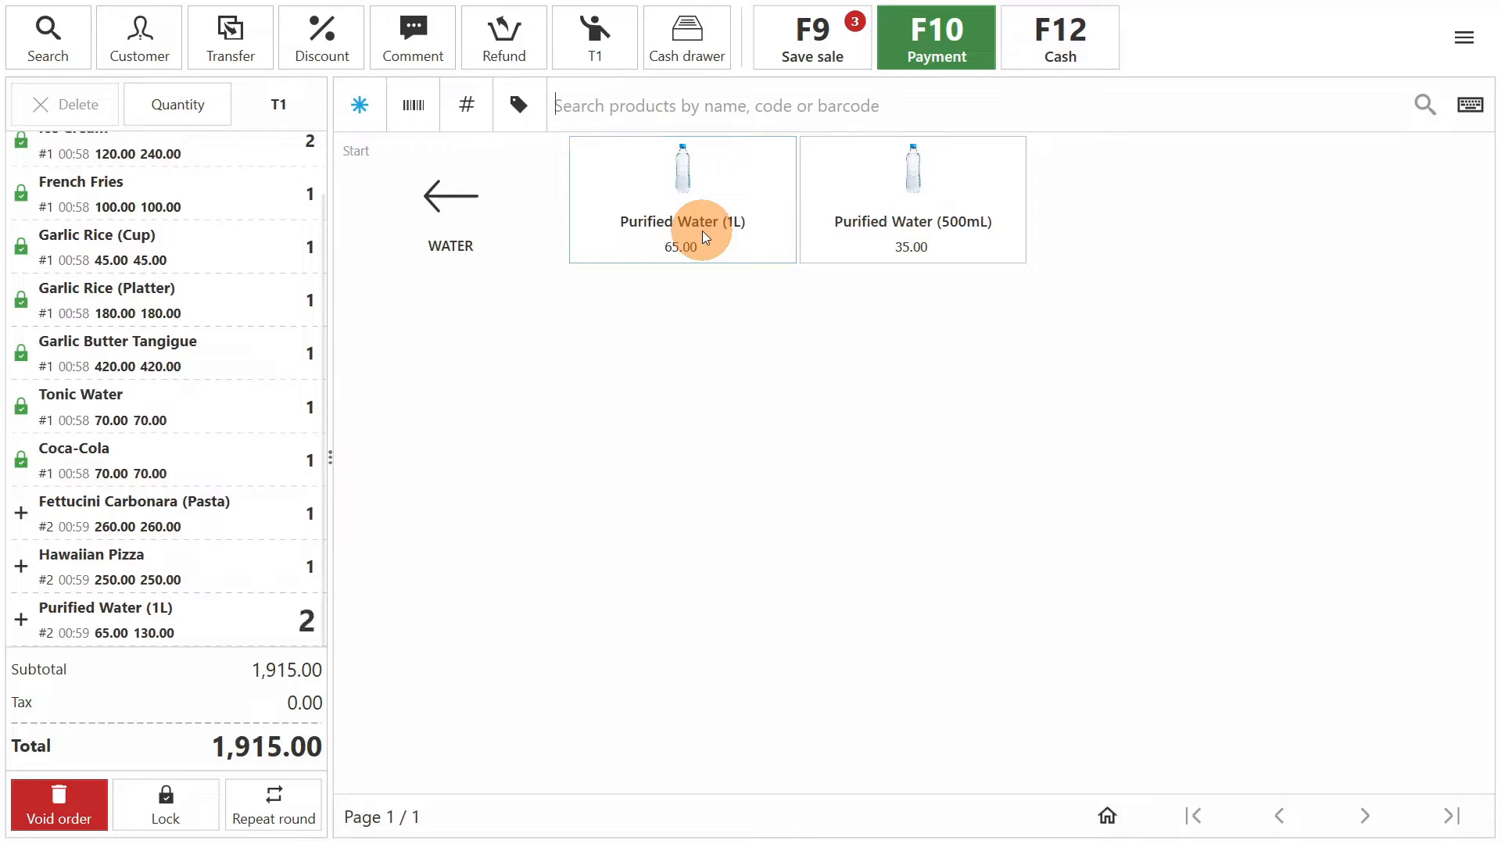
{"action": "left_click", "coordinate": [466, 218]}
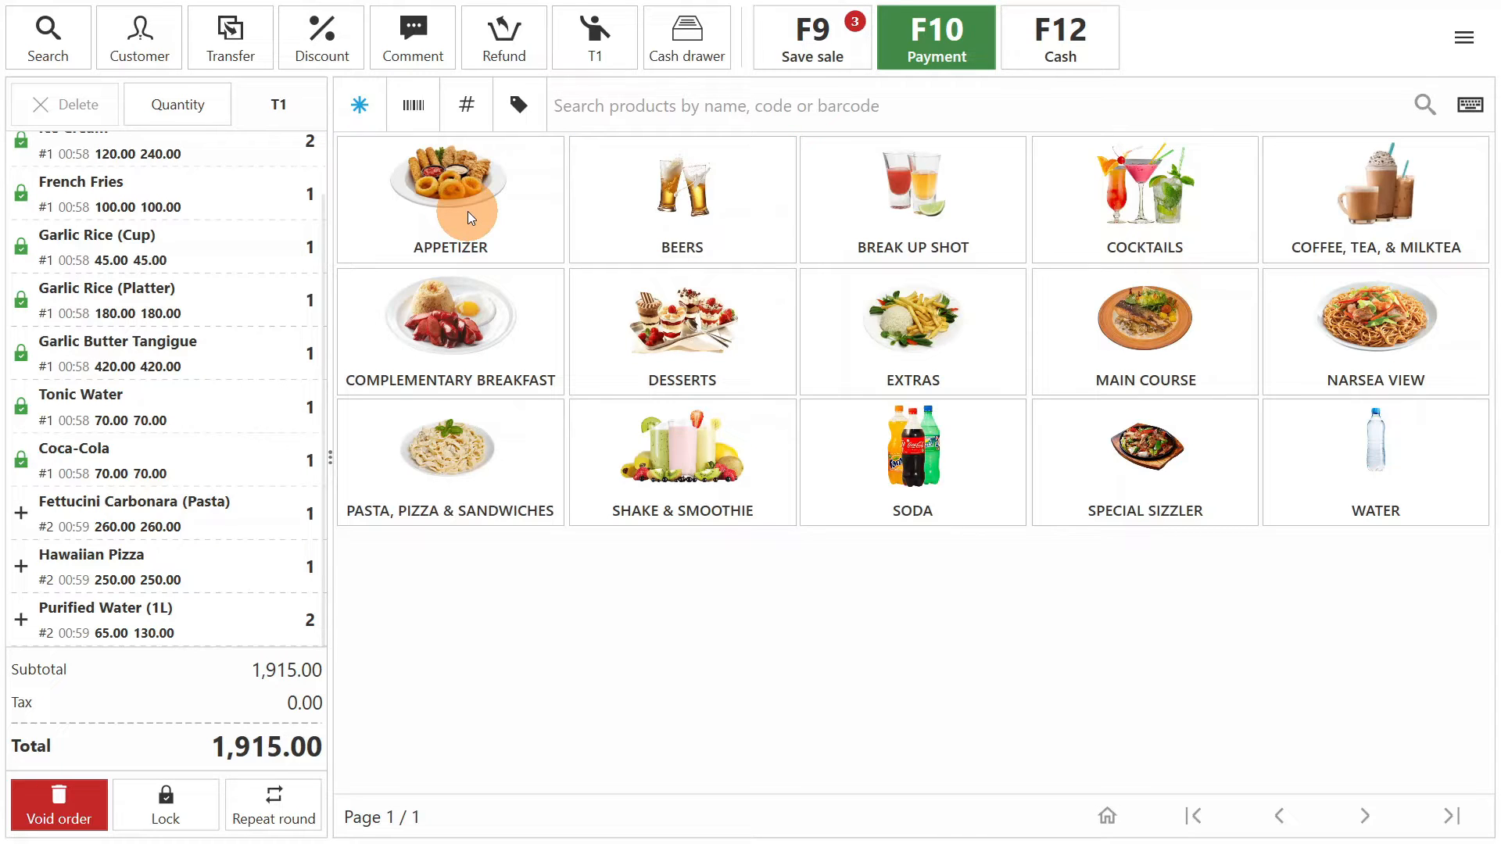
{"action": "left_click", "coordinate": [818, 45]}
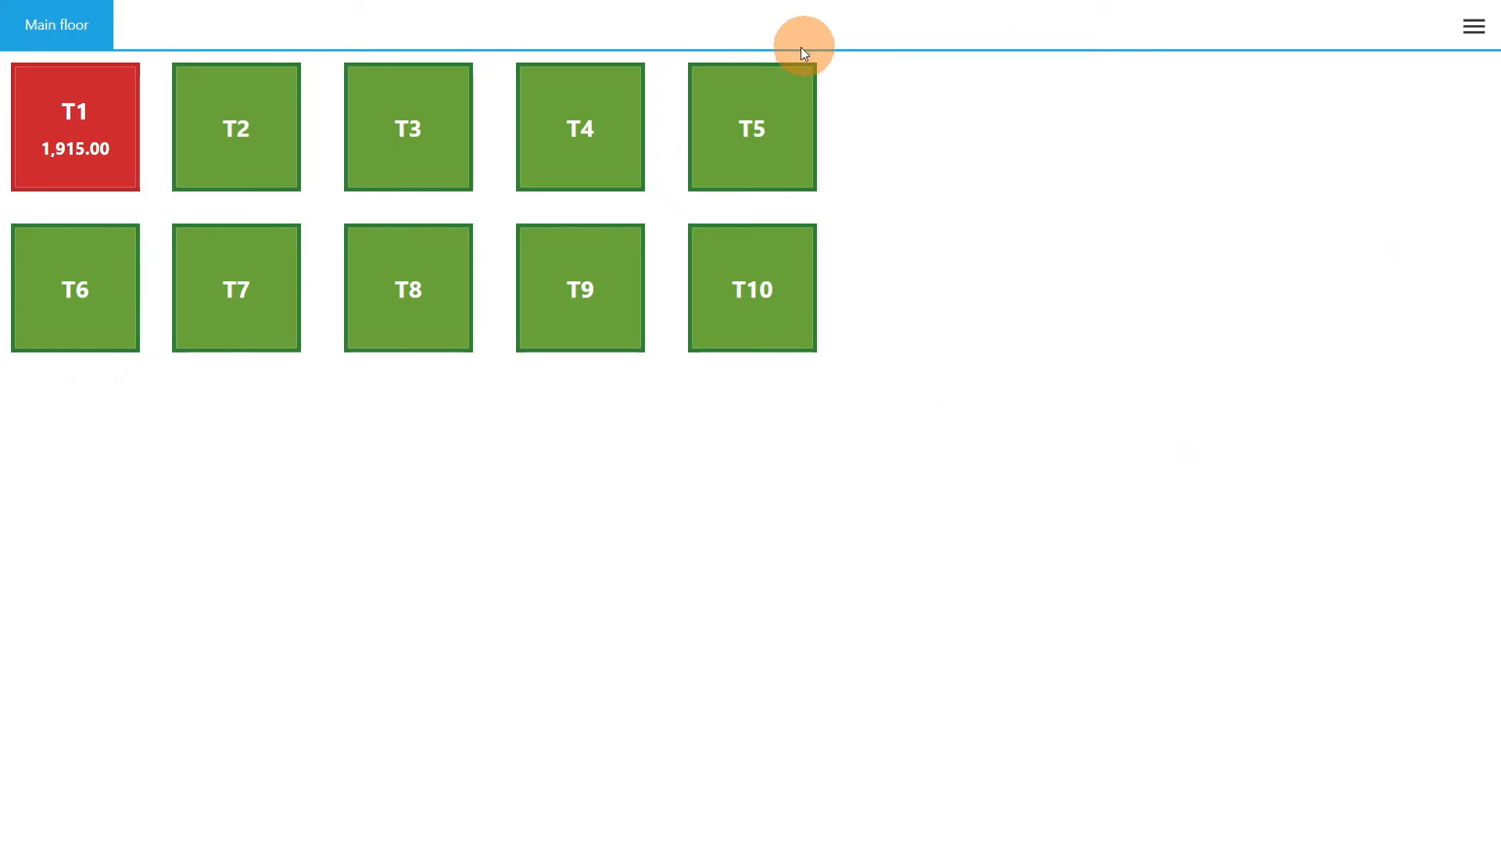
- Lock the order of table T1 and reopen it from the floor plan
{"action": "left_click", "coordinate": [138, 172]}
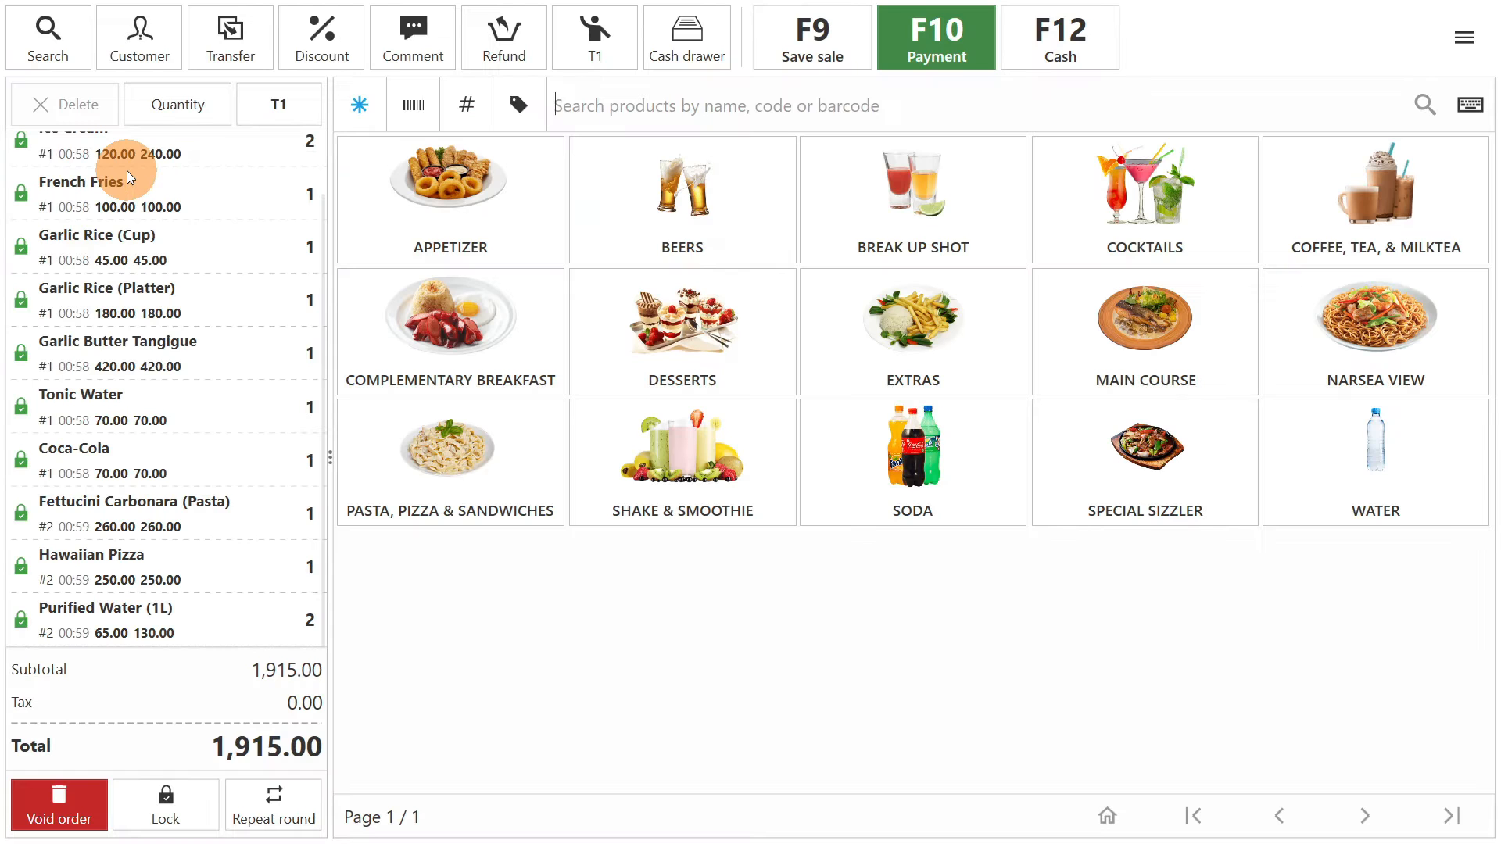
{"action": "left_click", "coordinate": [166, 801]}
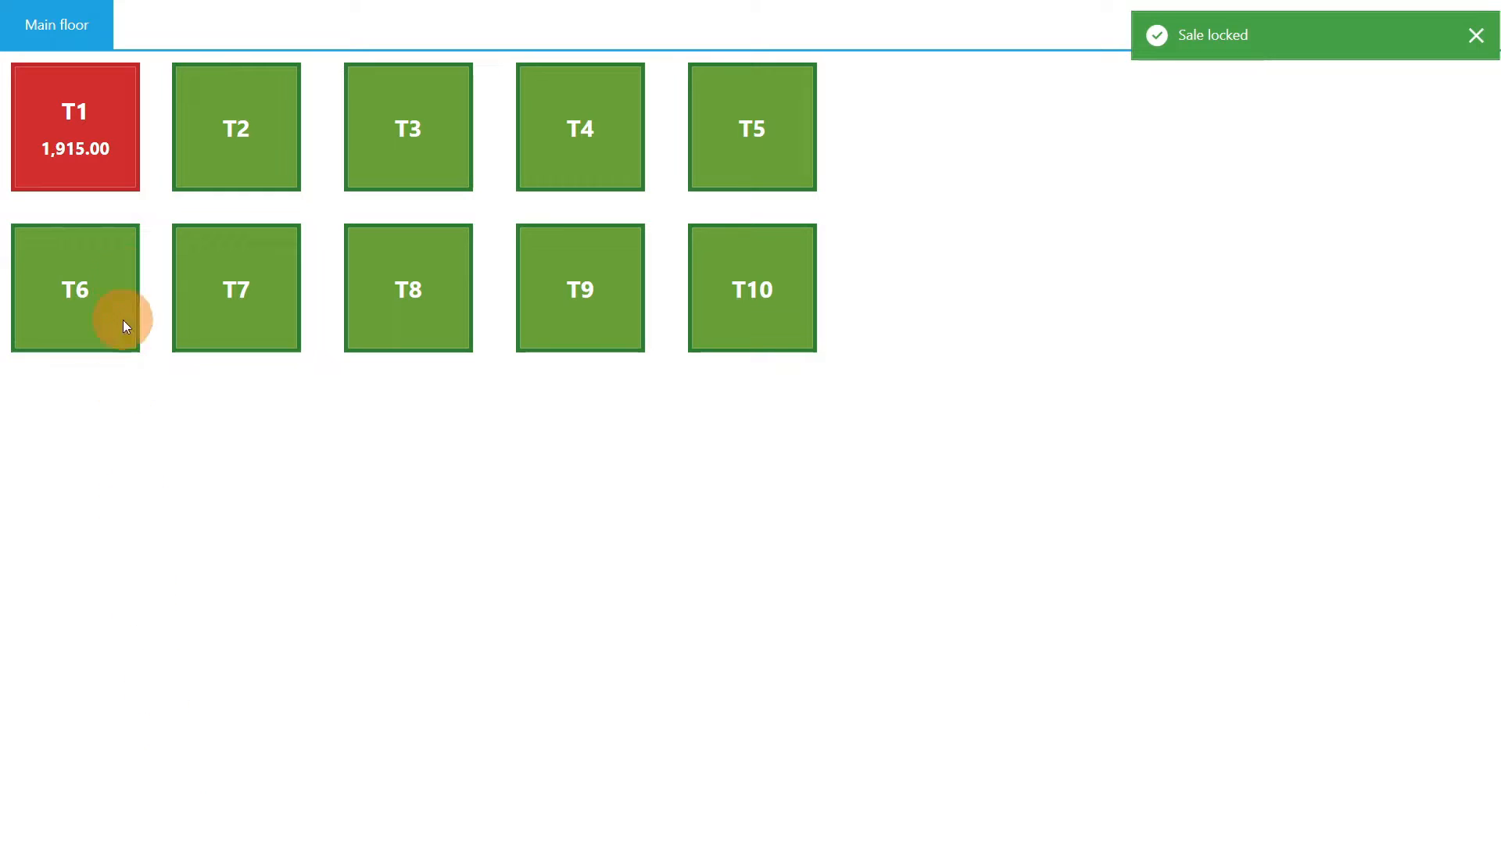
{"action": "left_click", "coordinate": [114, 150]}
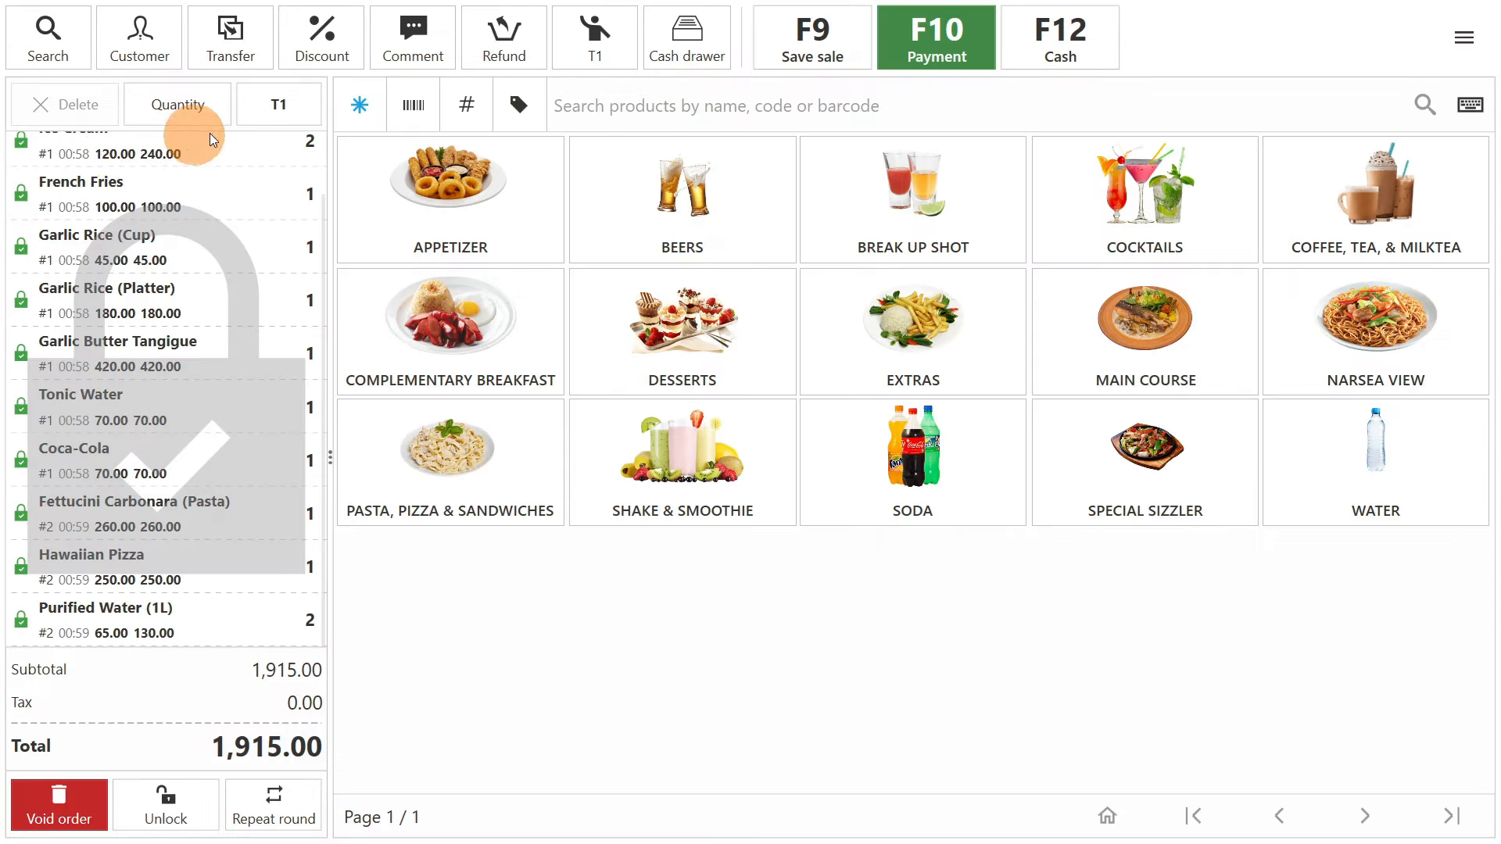
- Take a cash payment of 2,000 for the T1 order and finish the sale with a printed receipt
{"action": "left_click", "coordinate": [916, 36]}
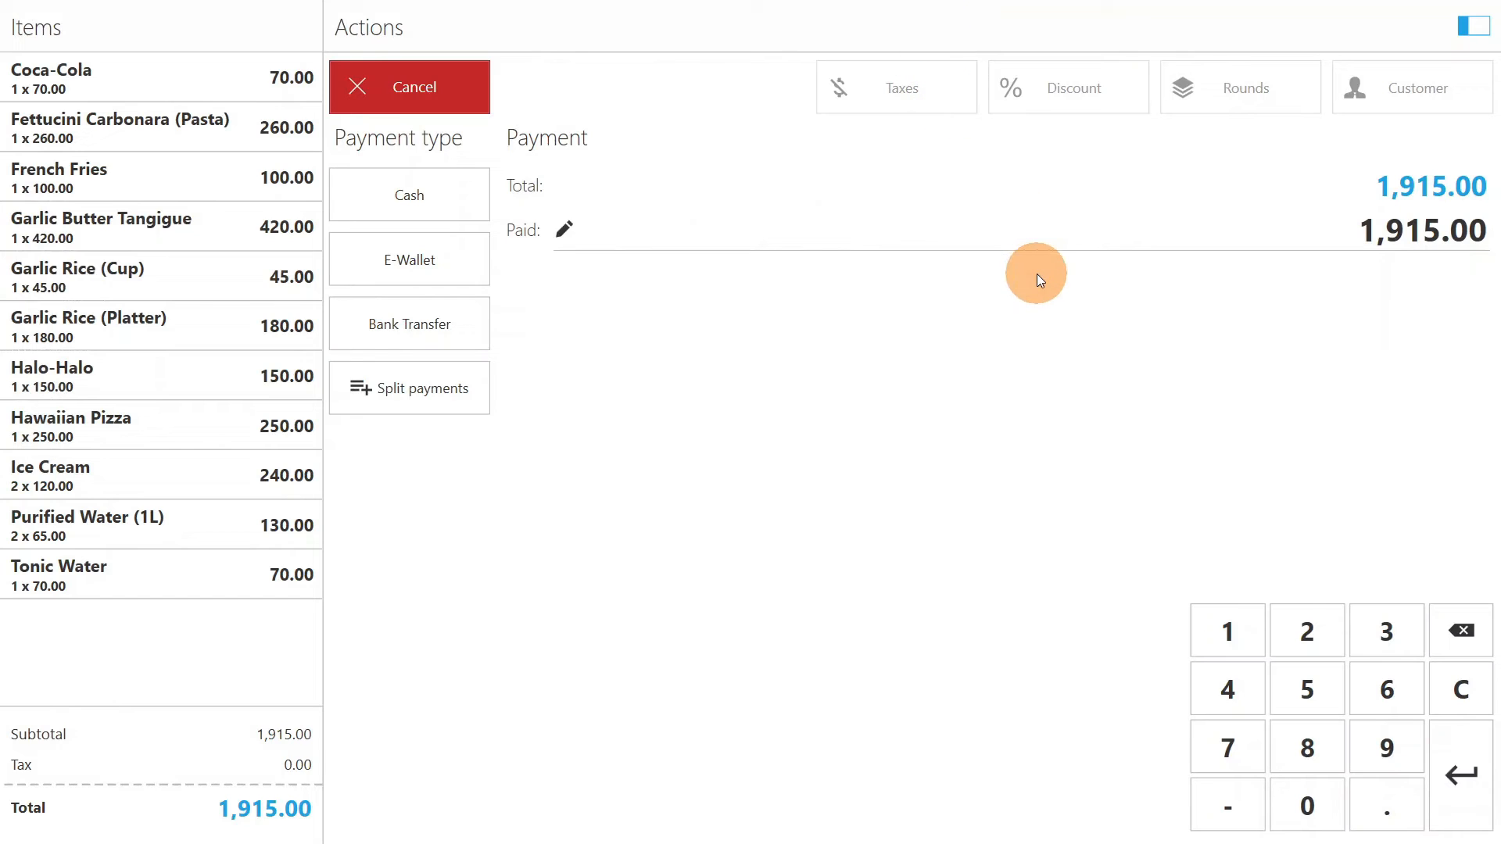
{"action": "left_click", "coordinate": [1313, 621]}
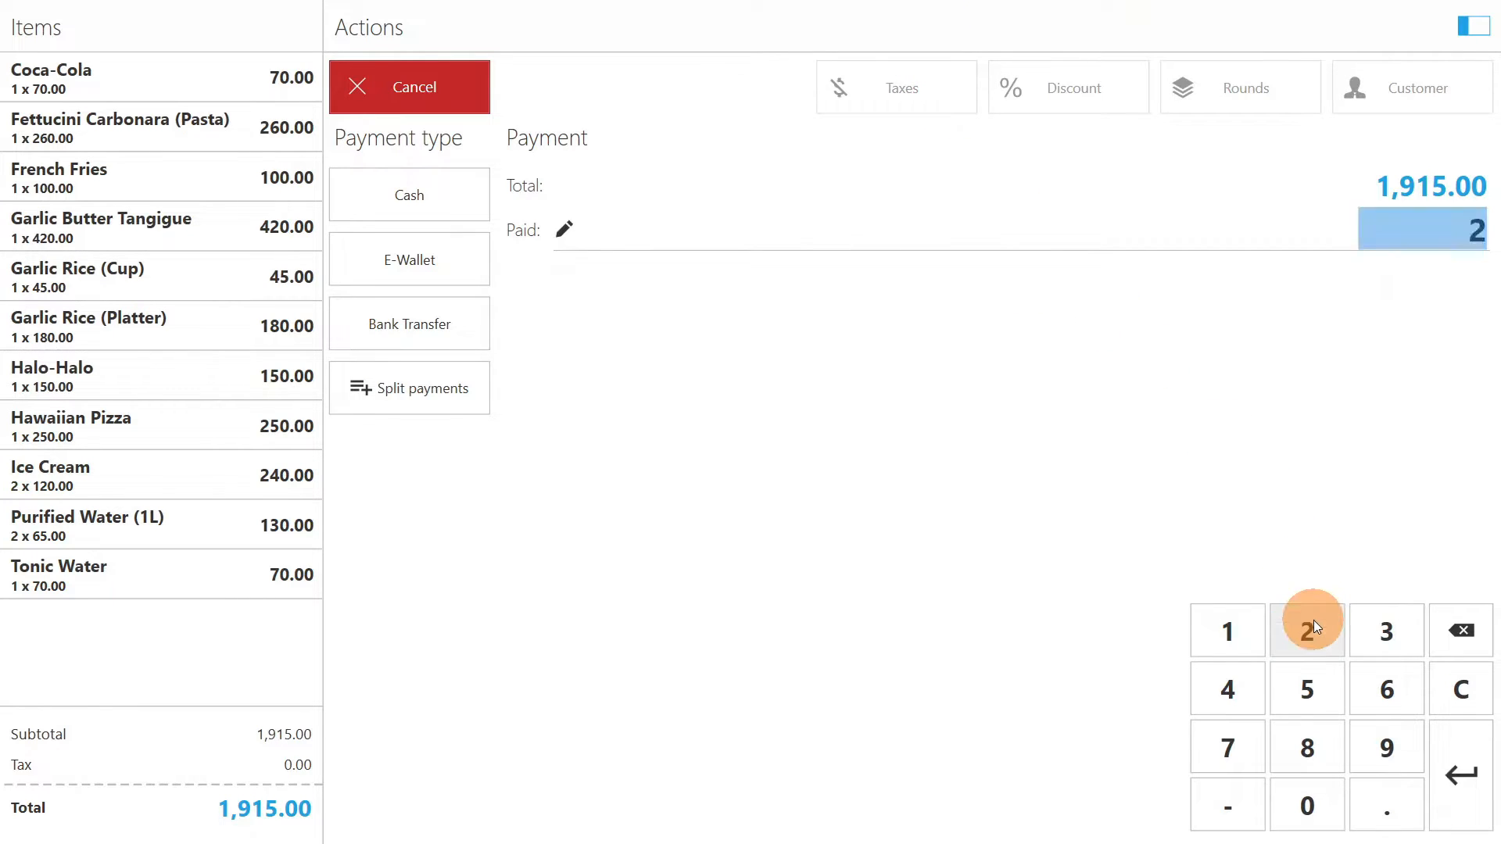
{"action": "left_click", "coordinate": [1326, 809]}
{"action": "left_click", "coordinate": [1326, 809]}
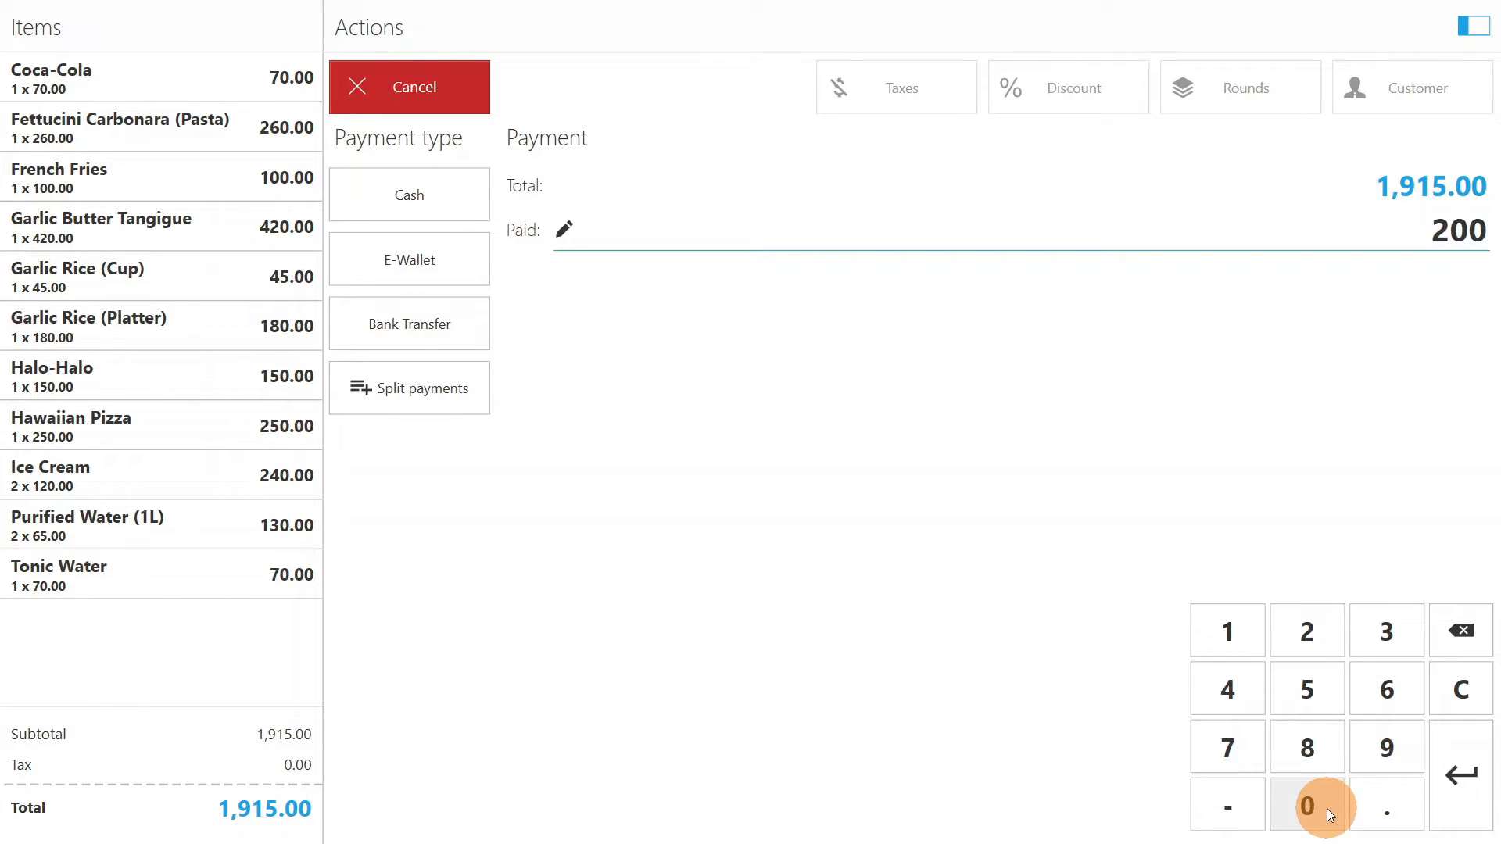
{"action": "left_click", "coordinate": [1326, 809]}
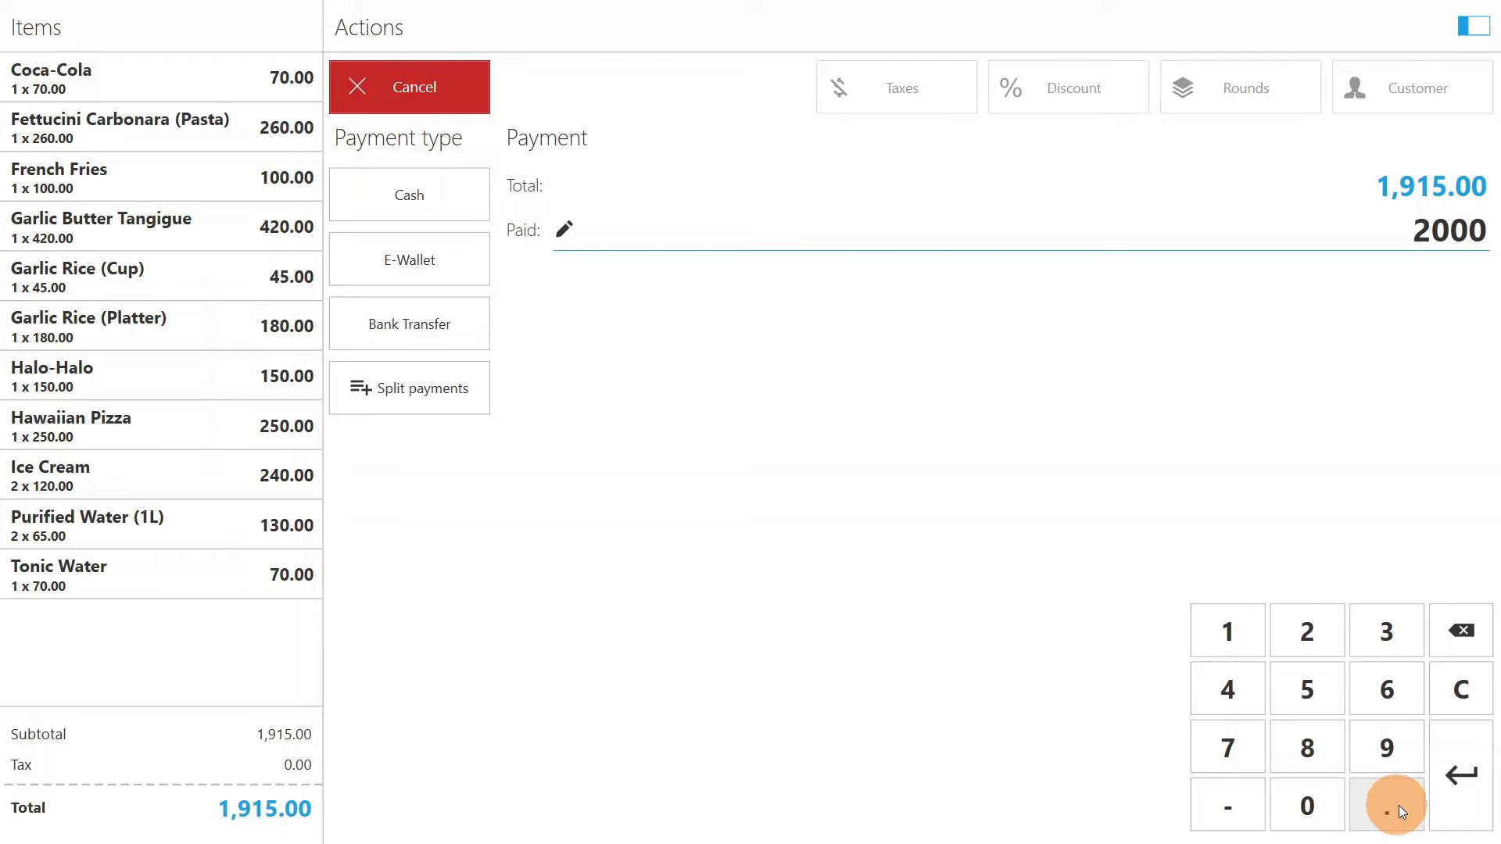
{"action": "left_click", "coordinate": [1455, 764]}
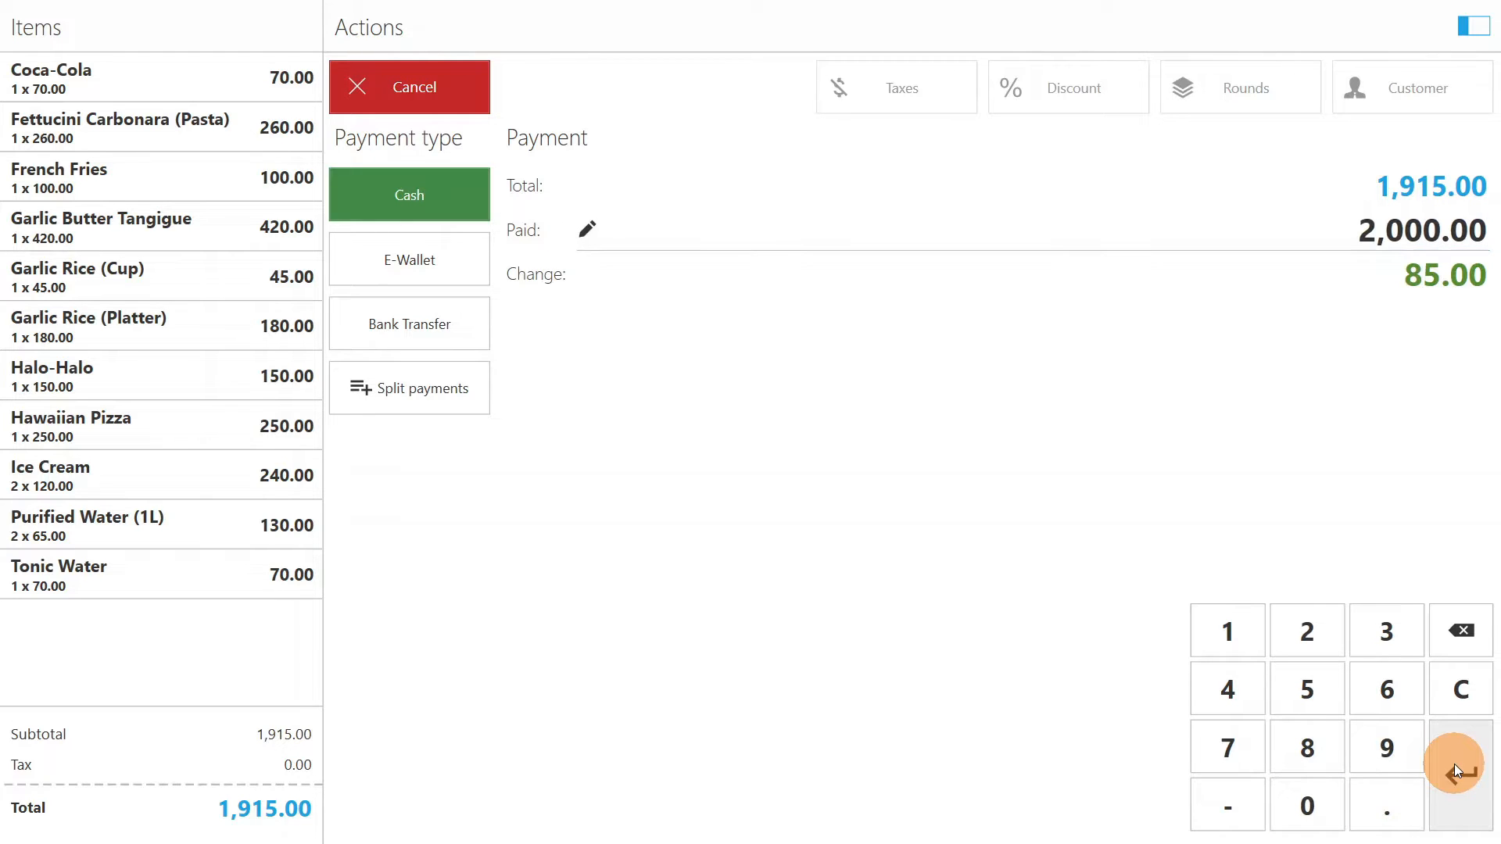
{"action": "left_click", "coordinate": [1454, 763]}
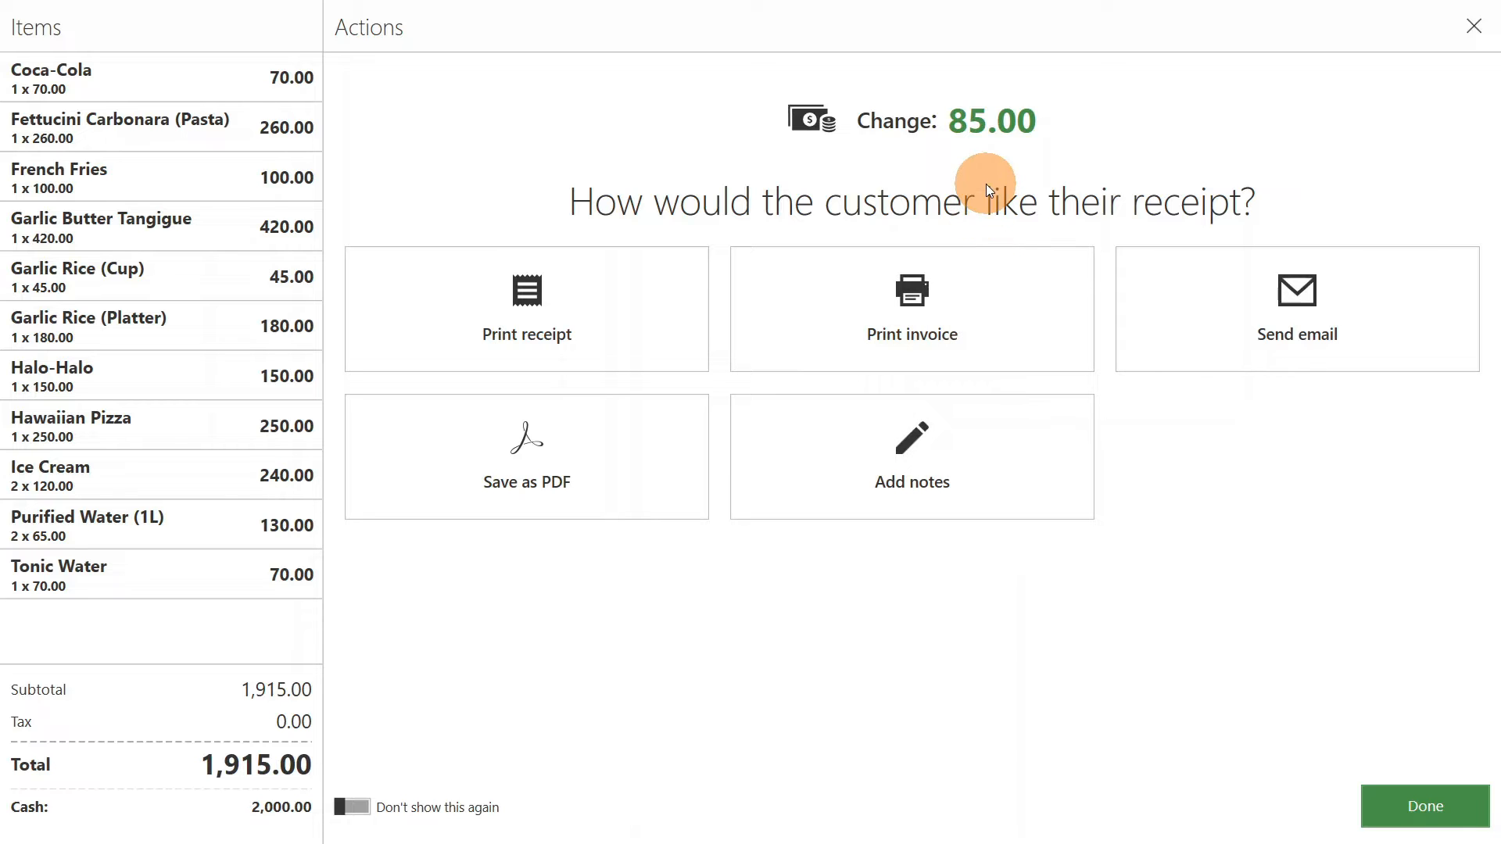
{"action": "left_click", "coordinate": [659, 312]}
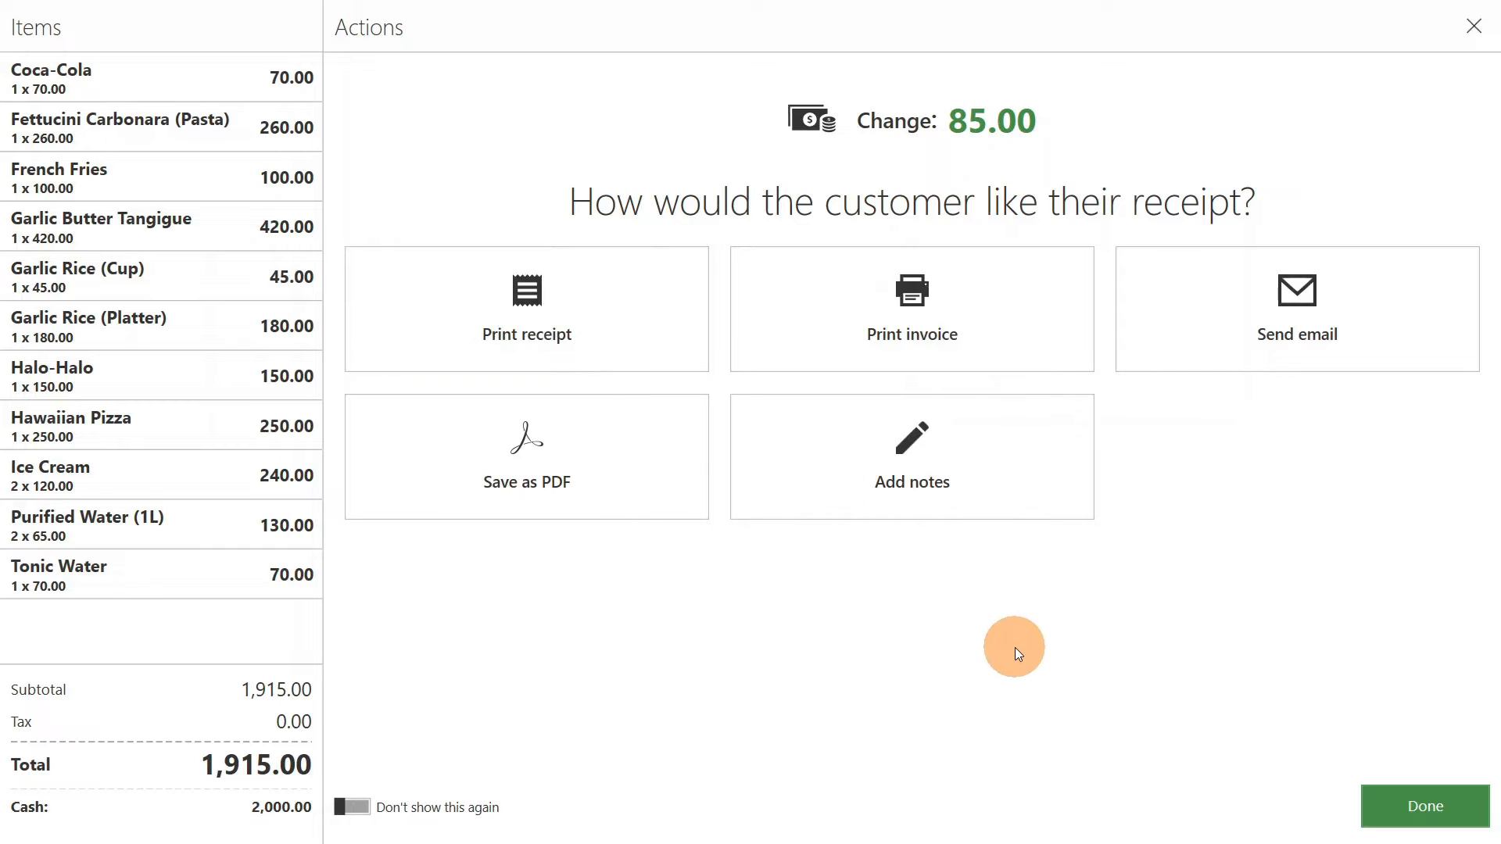
{"action": "left_click", "coordinate": [1434, 809]}
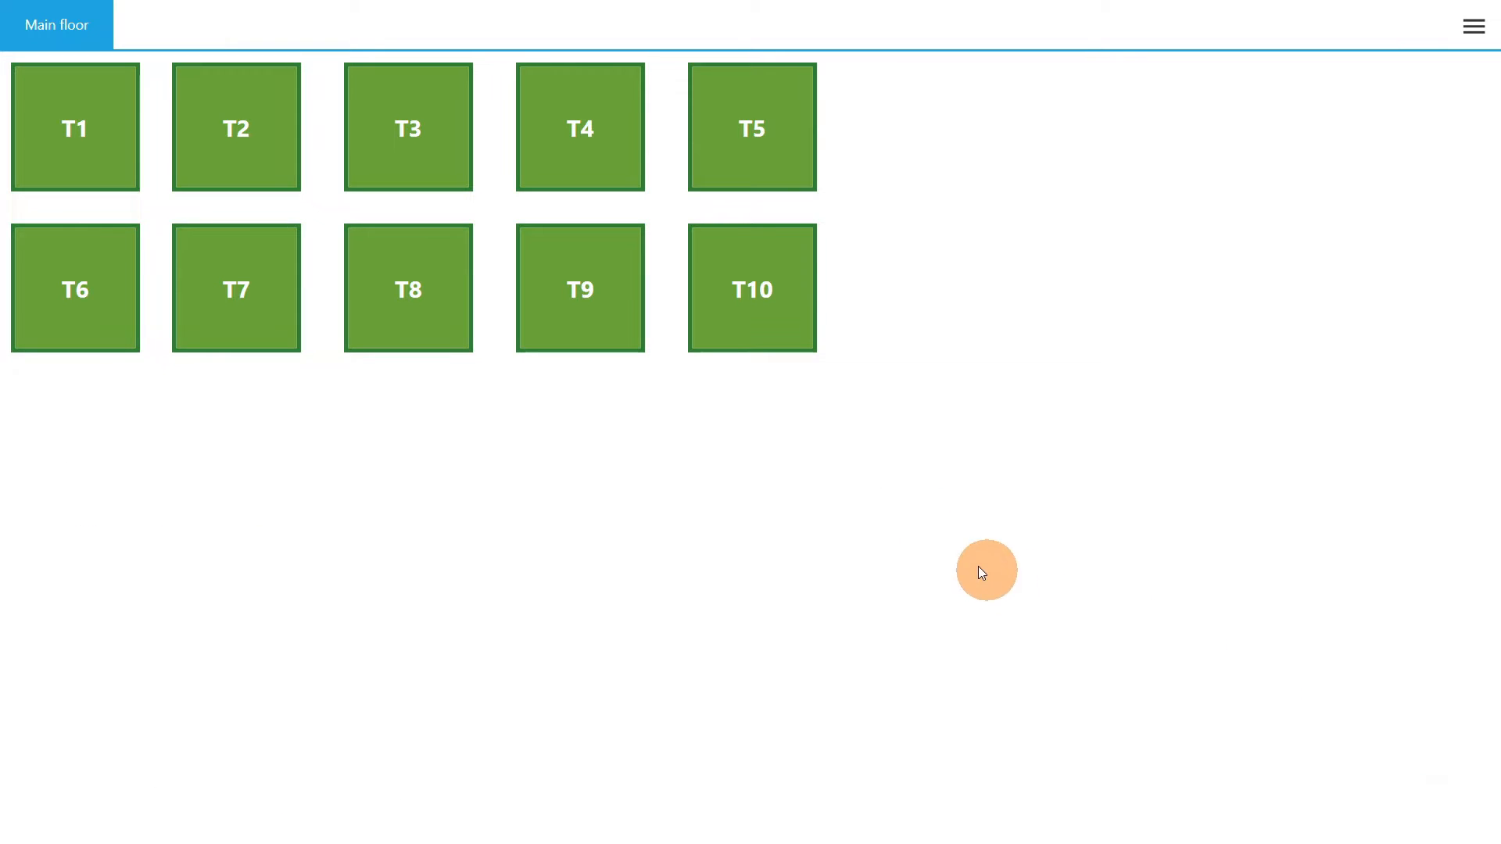
- Start an order for table T2 with one Custard Cake and one Halo-Halo from the Desserts category
{"action": "left_click", "coordinate": [260, 147]}
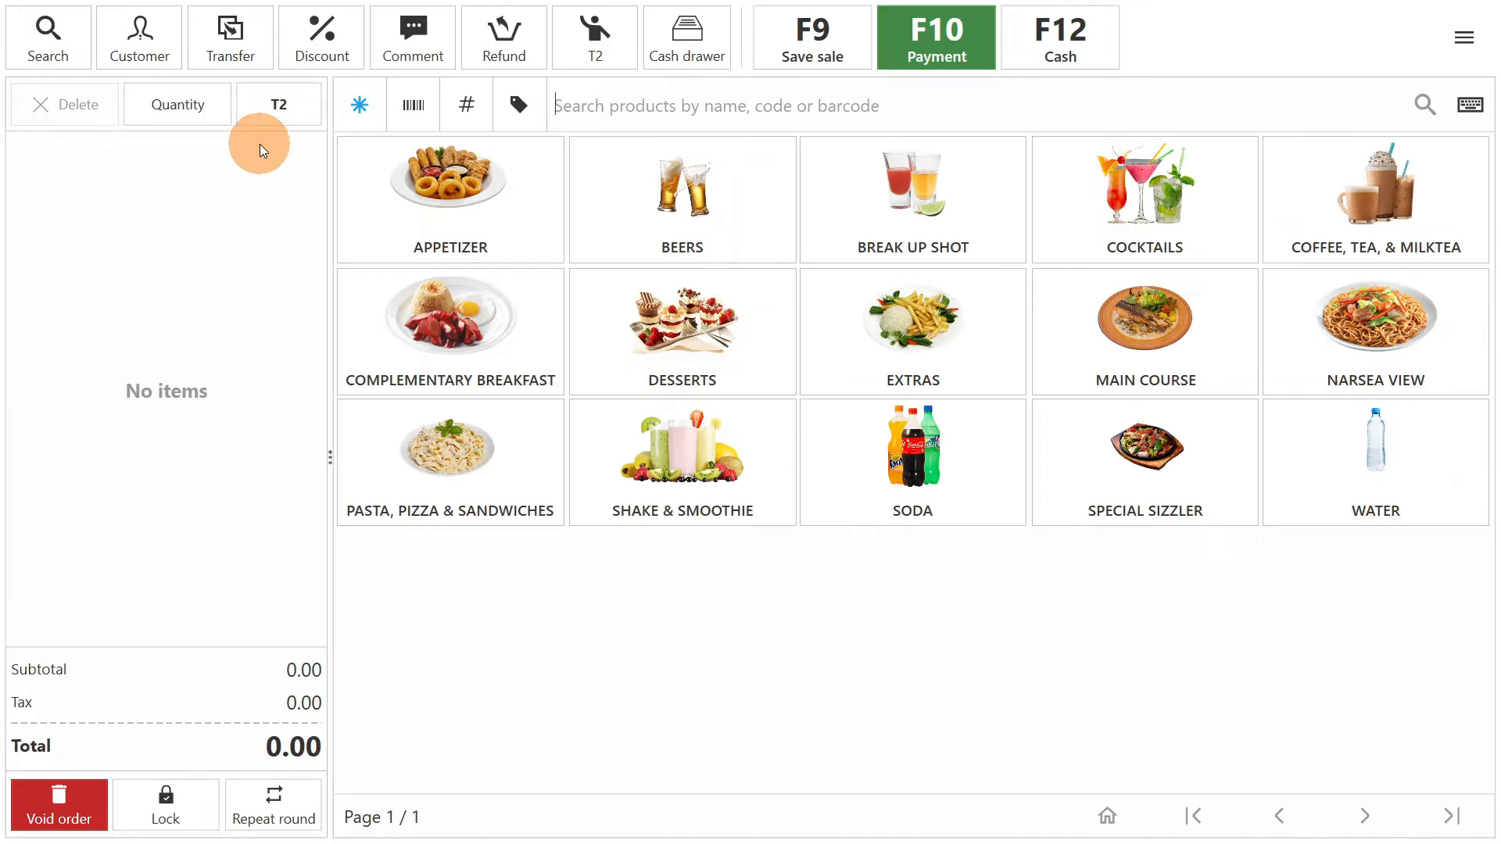
{"action": "left_click", "coordinate": [460, 240]}
{"action": "left_click", "coordinate": [460, 241]}
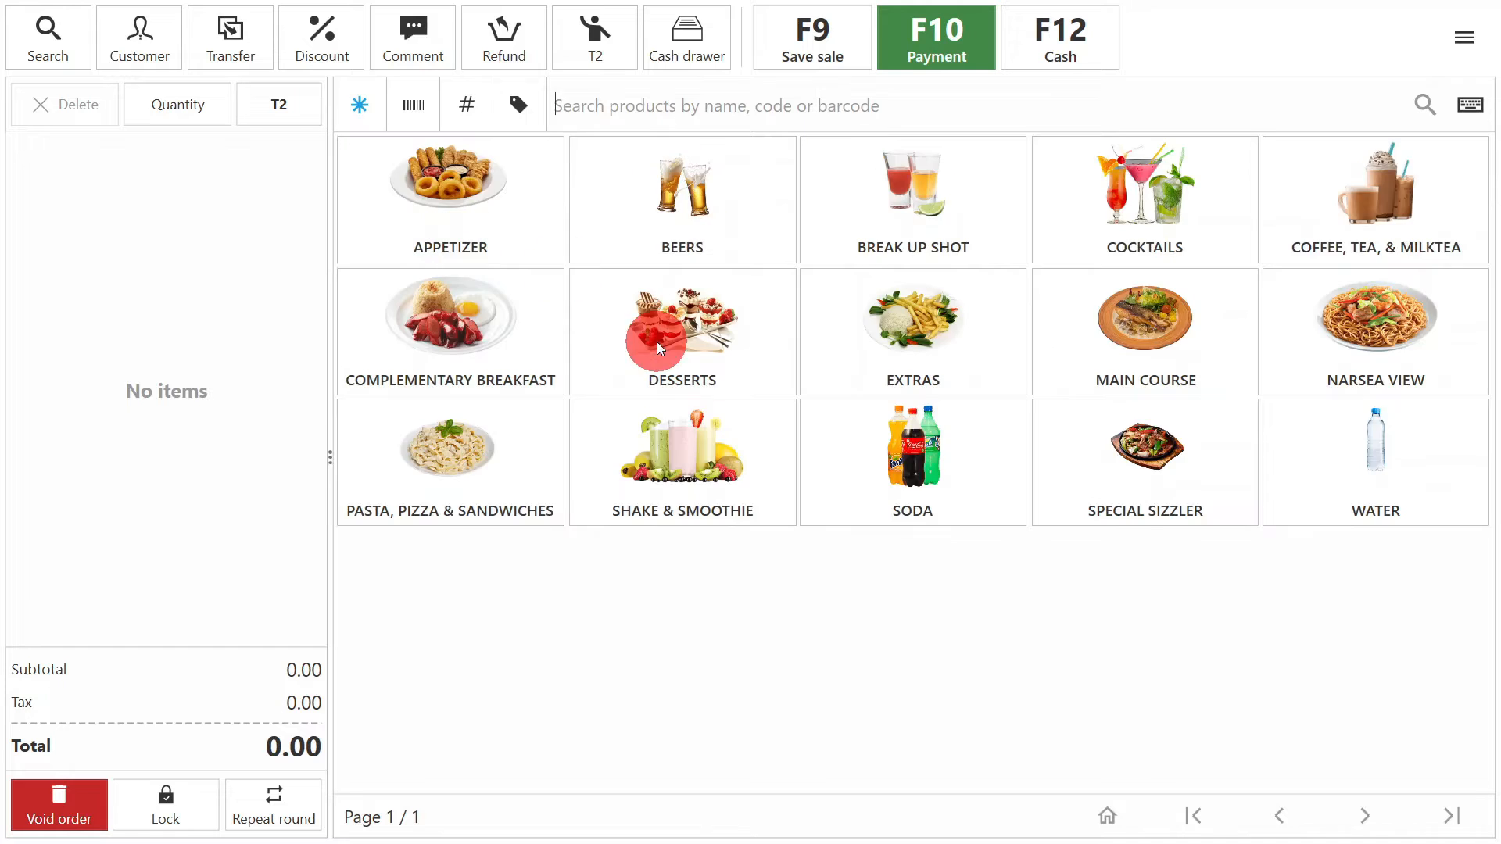
{"action": "left_click", "coordinate": [660, 337]}
{"action": "left_click", "coordinate": [698, 216]}
{"action": "left_click", "coordinate": [833, 224]}
{"action": "left_click", "coordinate": [478, 223]}
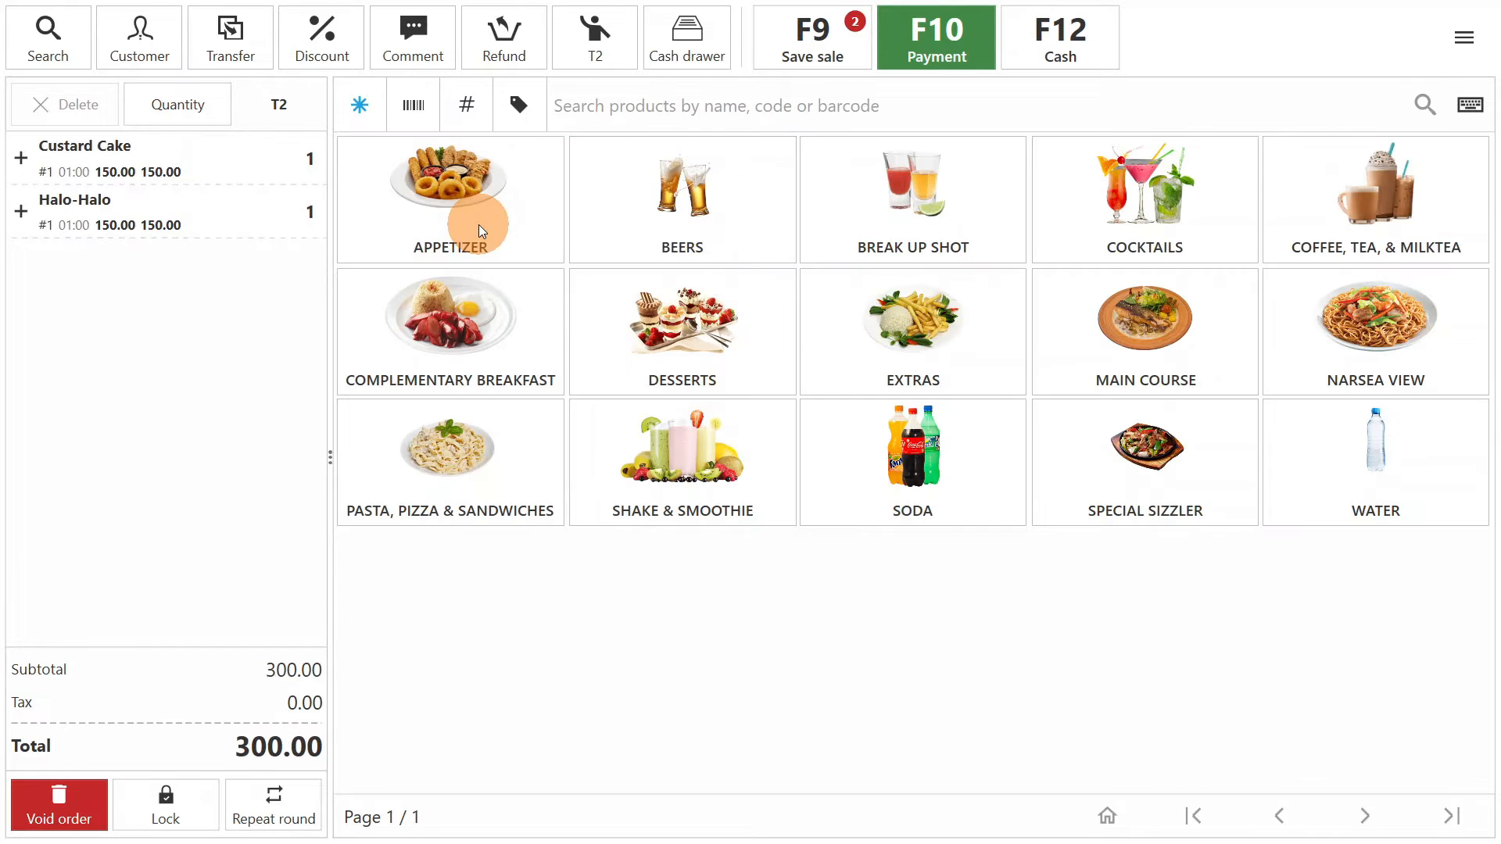
- Add one Fettucini Carbonara (Pasta) and one Hawaiian Pizza to the T2 order and save the sale
{"action": "left_click", "coordinate": [496, 339]}
{"action": "left_click", "coordinate": [716, 194]}
{"action": "left_click", "coordinate": [911, 196]}
{"action": "left_click", "coordinate": [848, 63]}
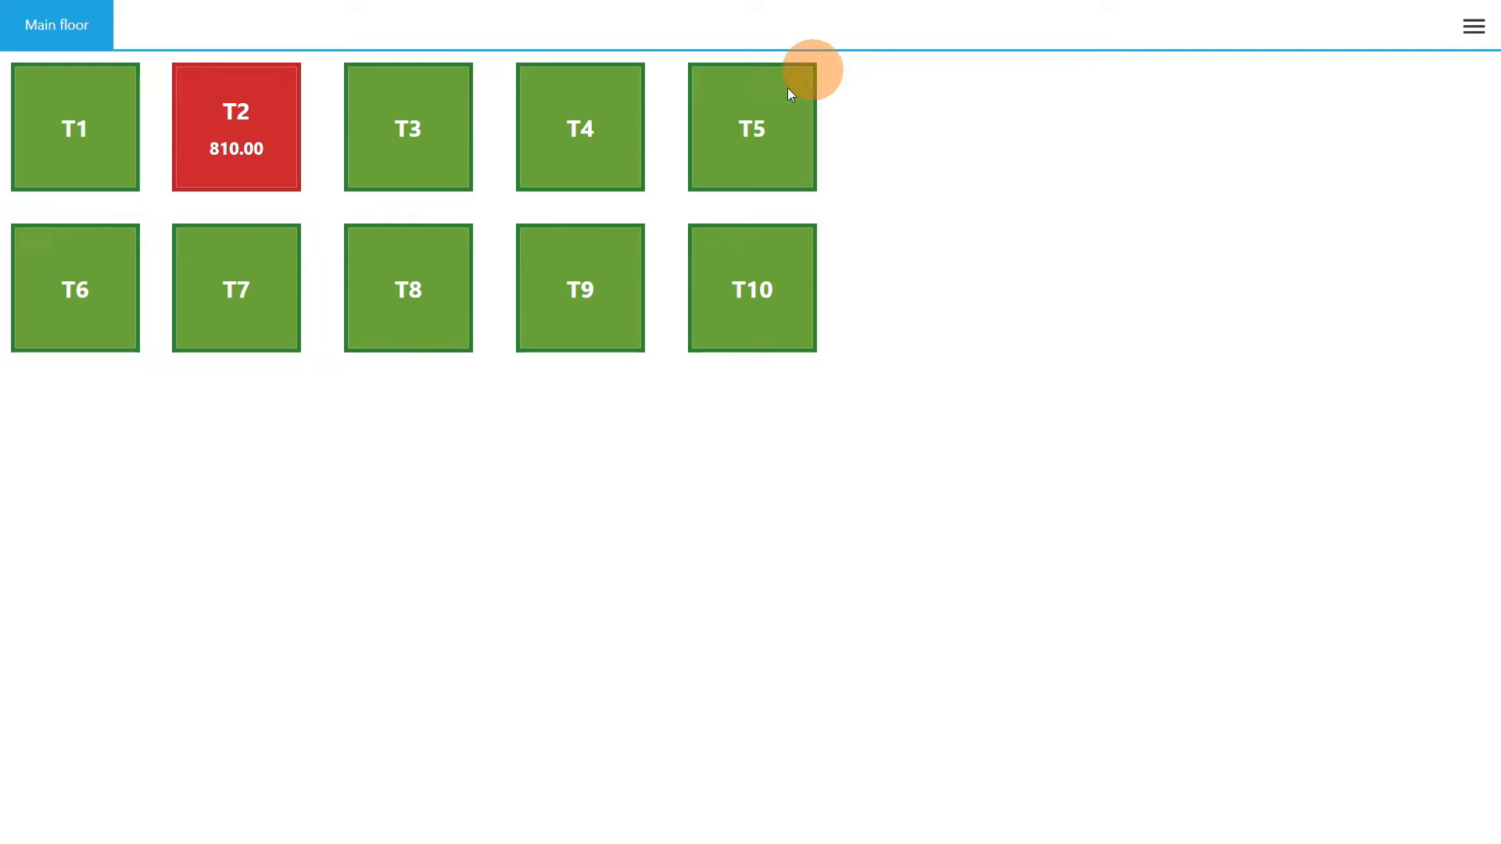
- Start an order for table T9 with one Battered Chicken, Beef Steak Tagalog and Sacaan Chicken Inasal from the Main Course category
{"action": "left_click", "coordinate": [580, 296]}
{"action": "left_click", "coordinate": [1116, 344]}
{"action": "left_click", "coordinate": [692, 196]}
{"action": "left_click", "coordinate": [911, 196]}
{"action": "left_click", "coordinate": [888, 287]}
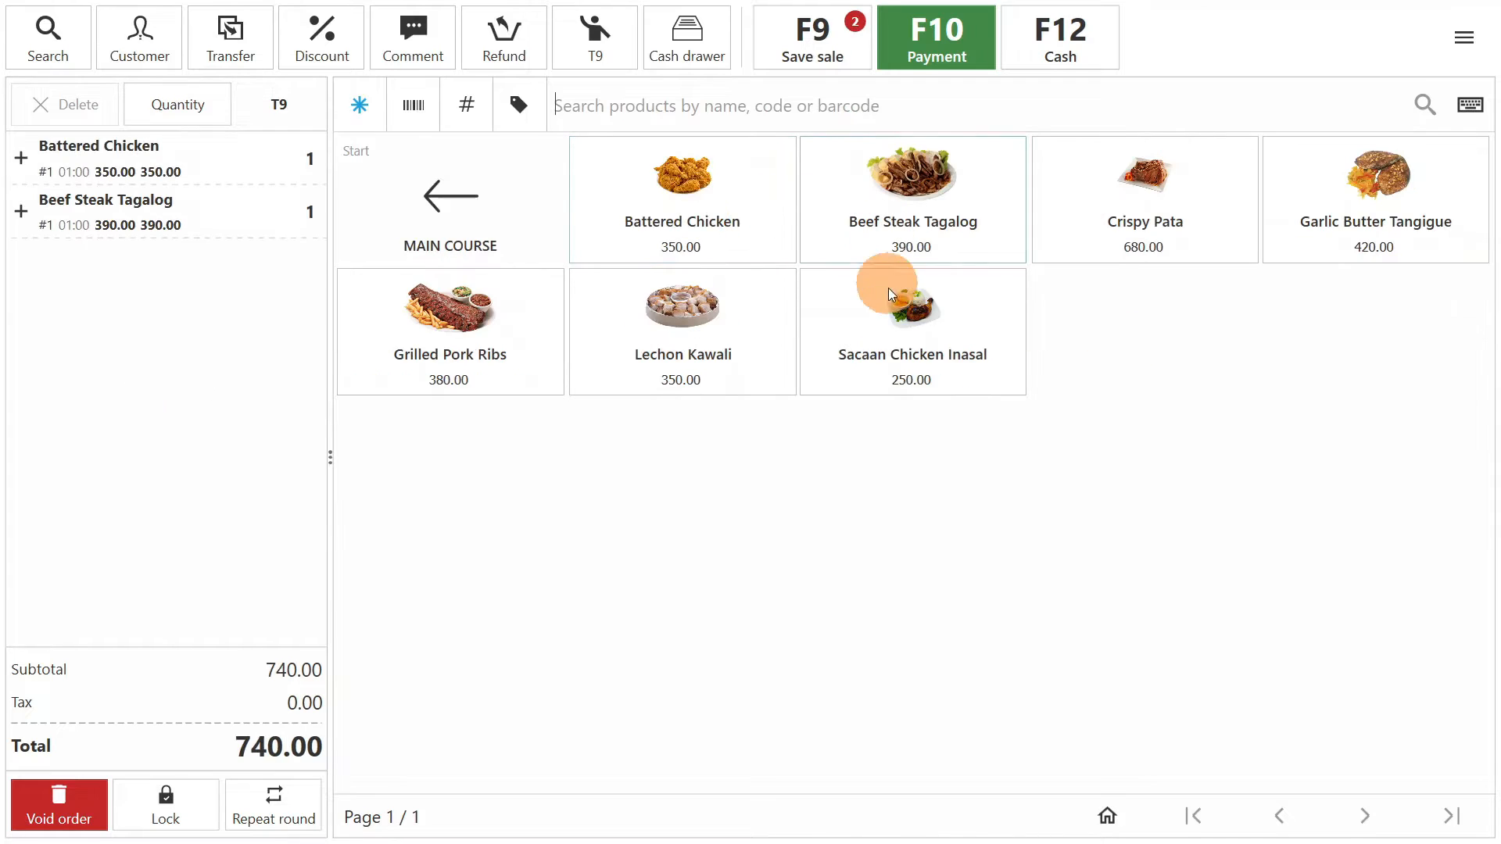
- Add one Coca-Cola and one Sprite from the Soda category to the T9 order and save the sale
{"action": "left_click", "coordinate": [455, 205]}
{"action": "left_click", "coordinate": [963, 463]}
{"action": "left_click", "coordinate": [739, 236]}
{"action": "left_click", "coordinate": [1147, 236]}
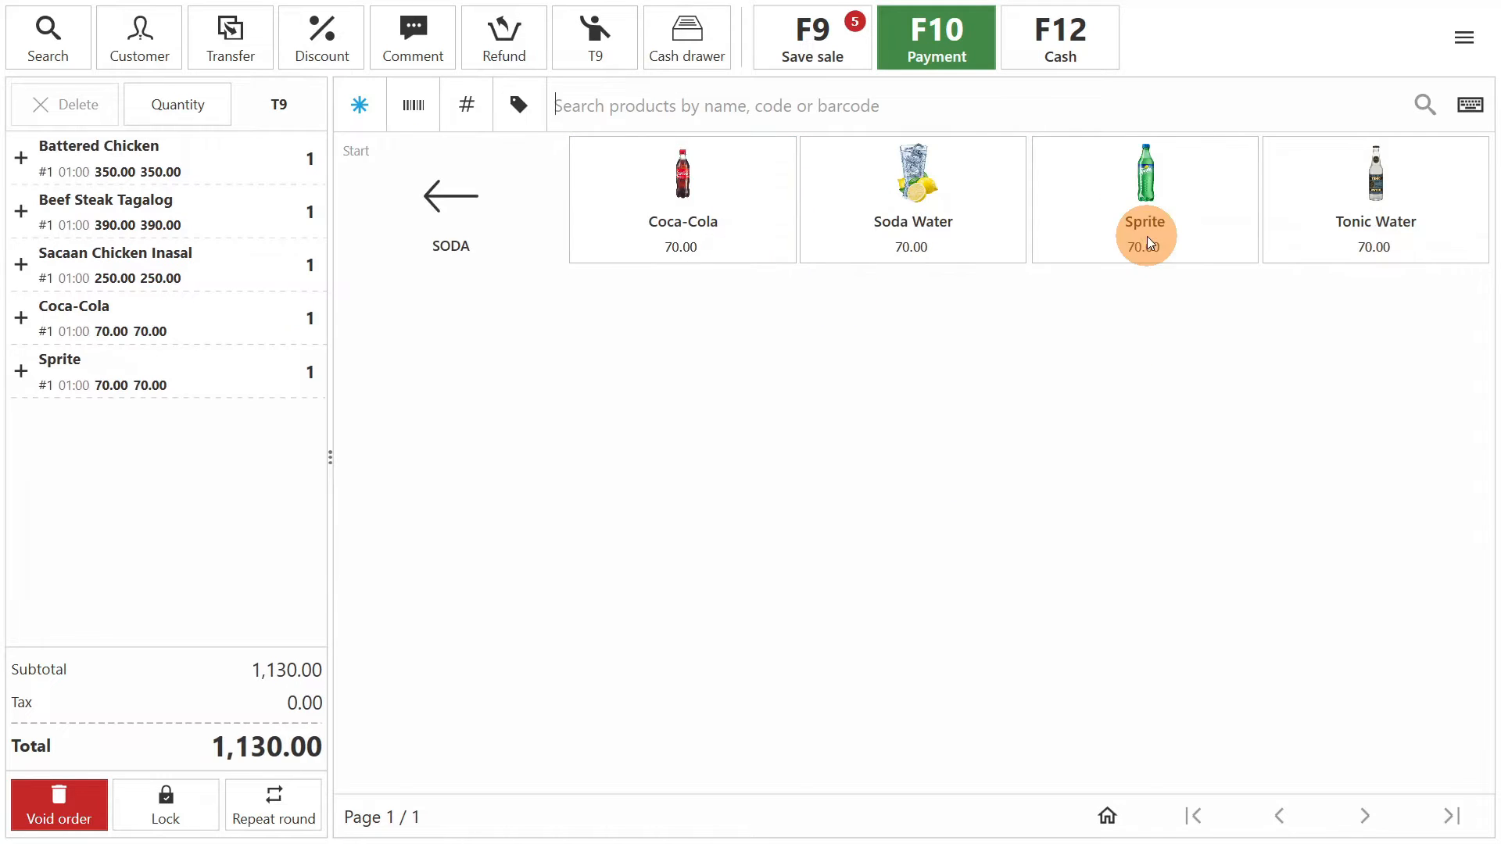
{"action": "left_click", "coordinate": [457, 219]}
{"action": "left_click", "coordinate": [808, 44]}
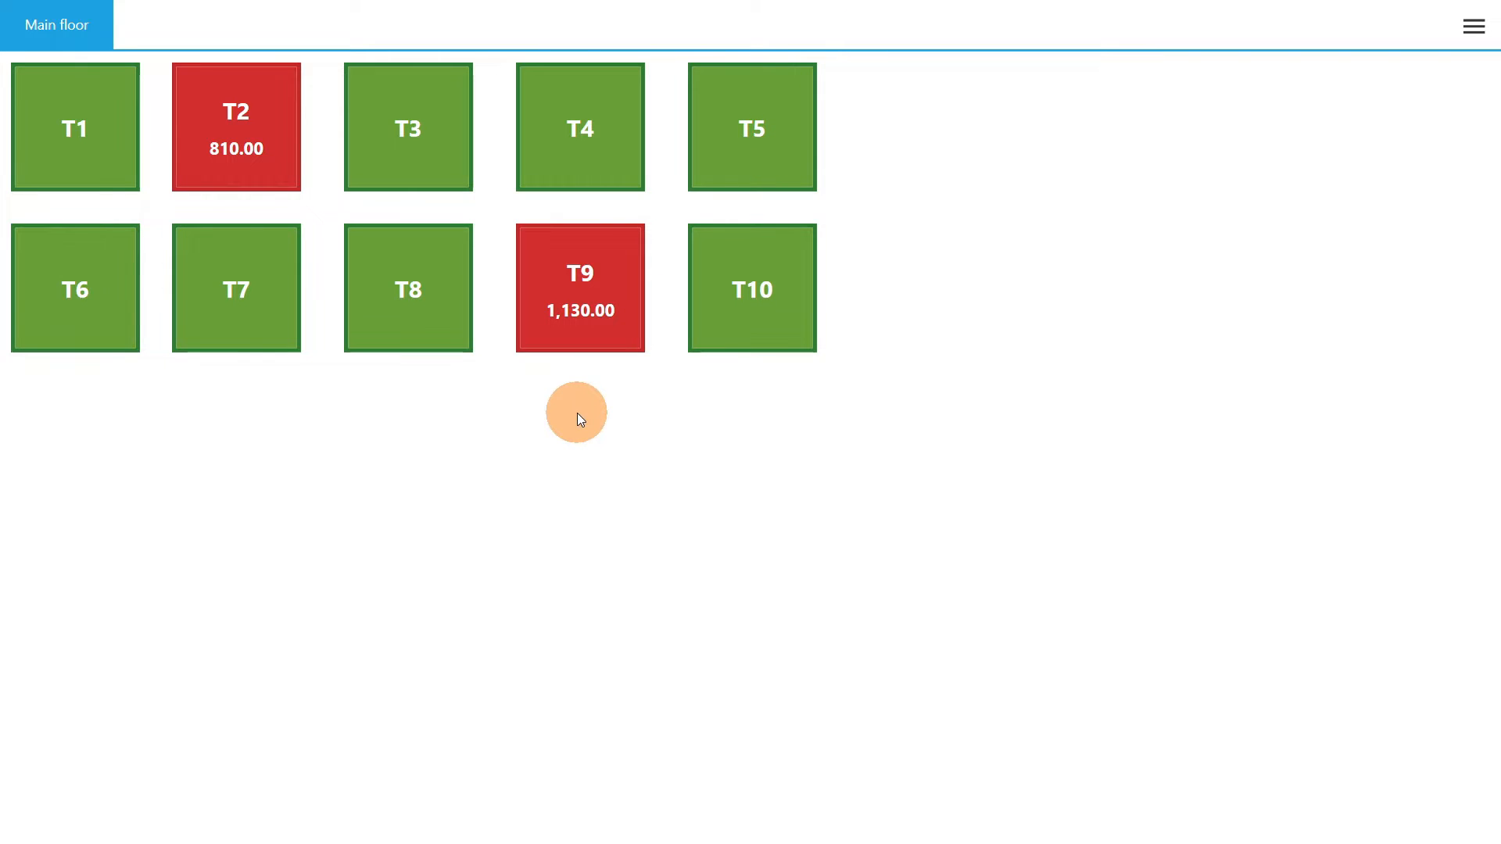
- Open the order of table T2, lock it and reopen it from the floor plan
{"action": "left_click", "coordinate": [265, 138]}
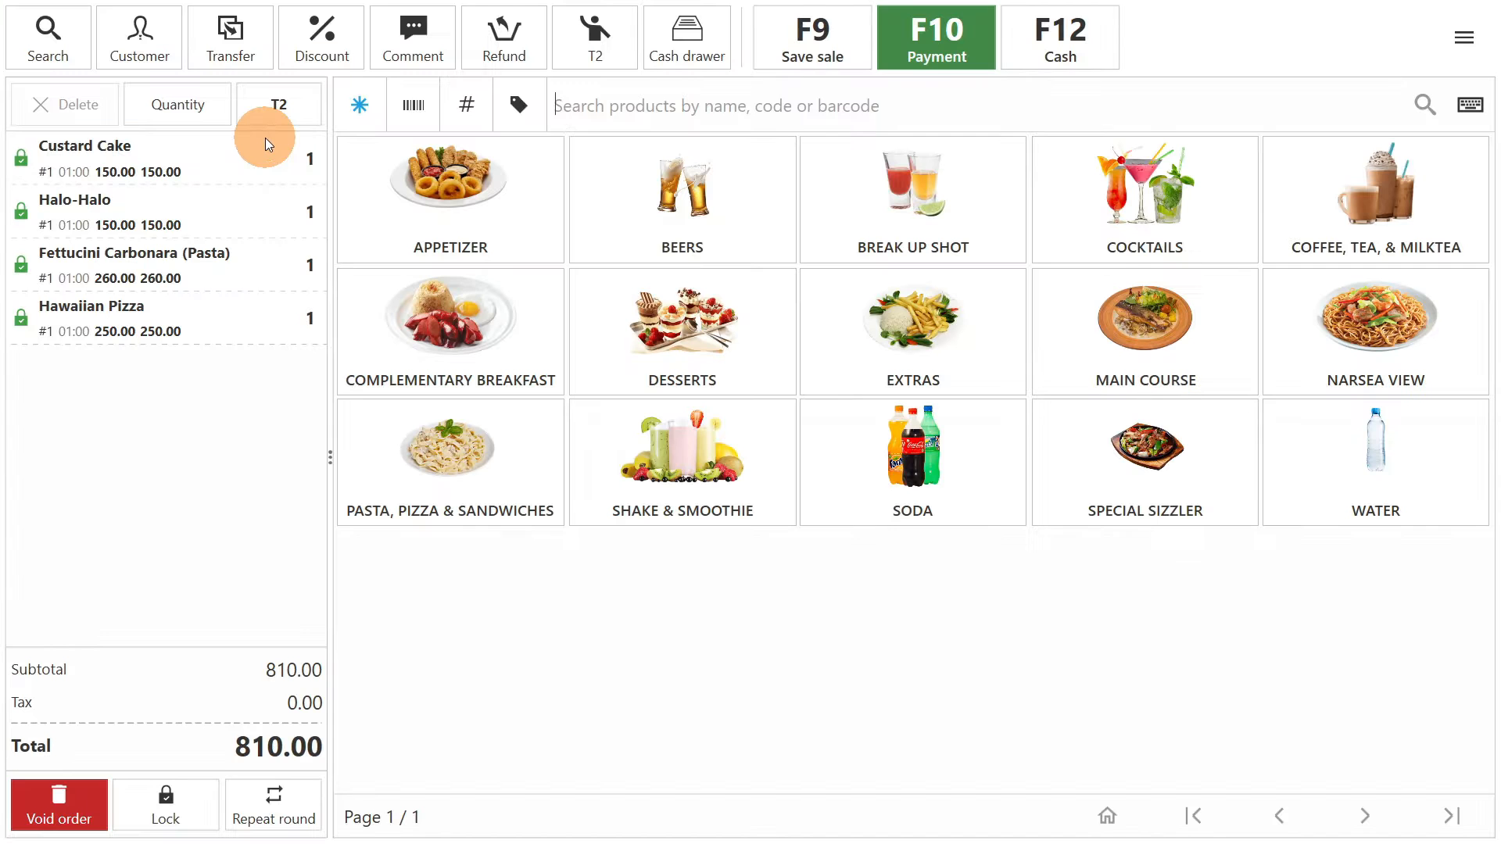
{"action": "left_click", "coordinate": [181, 803]}
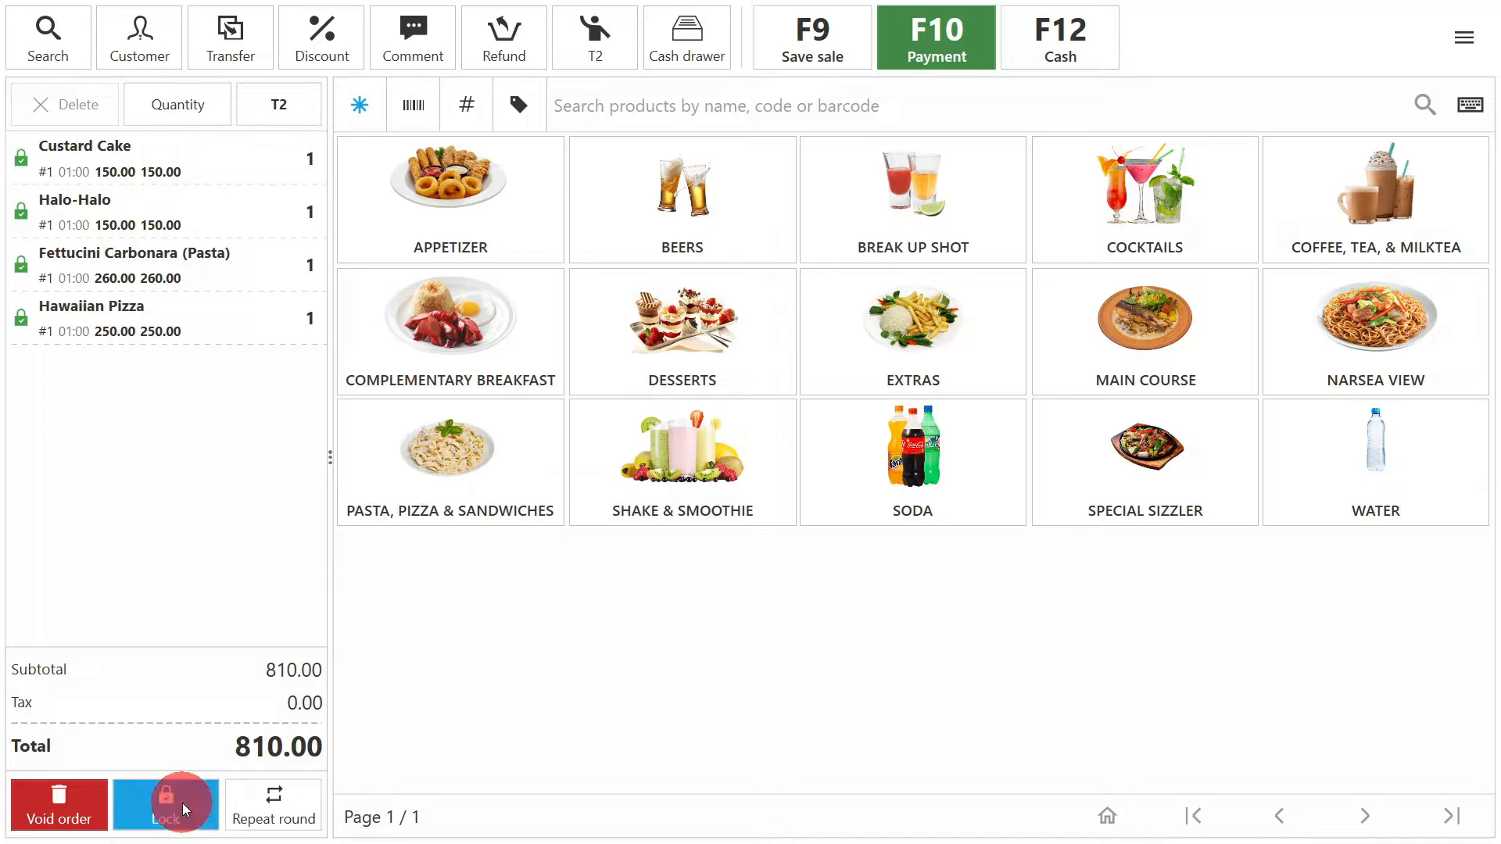
{"action": "left_click", "coordinate": [256, 158]}
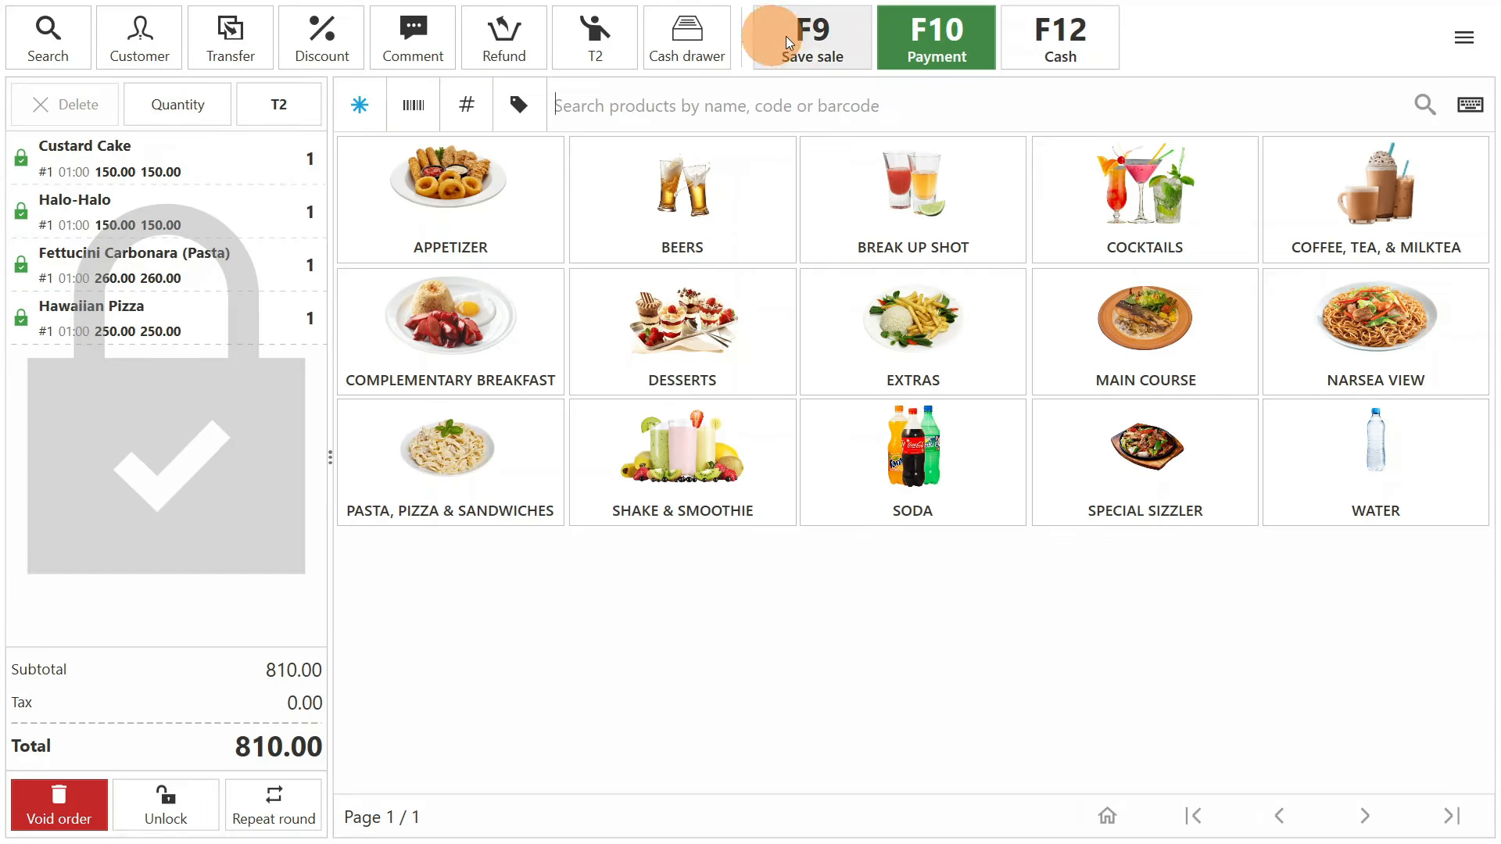
- Pay the T2 order by E-Wallet and finish the sale with the public note 3645636
{"action": "left_click", "coordinate": [915, 29]}
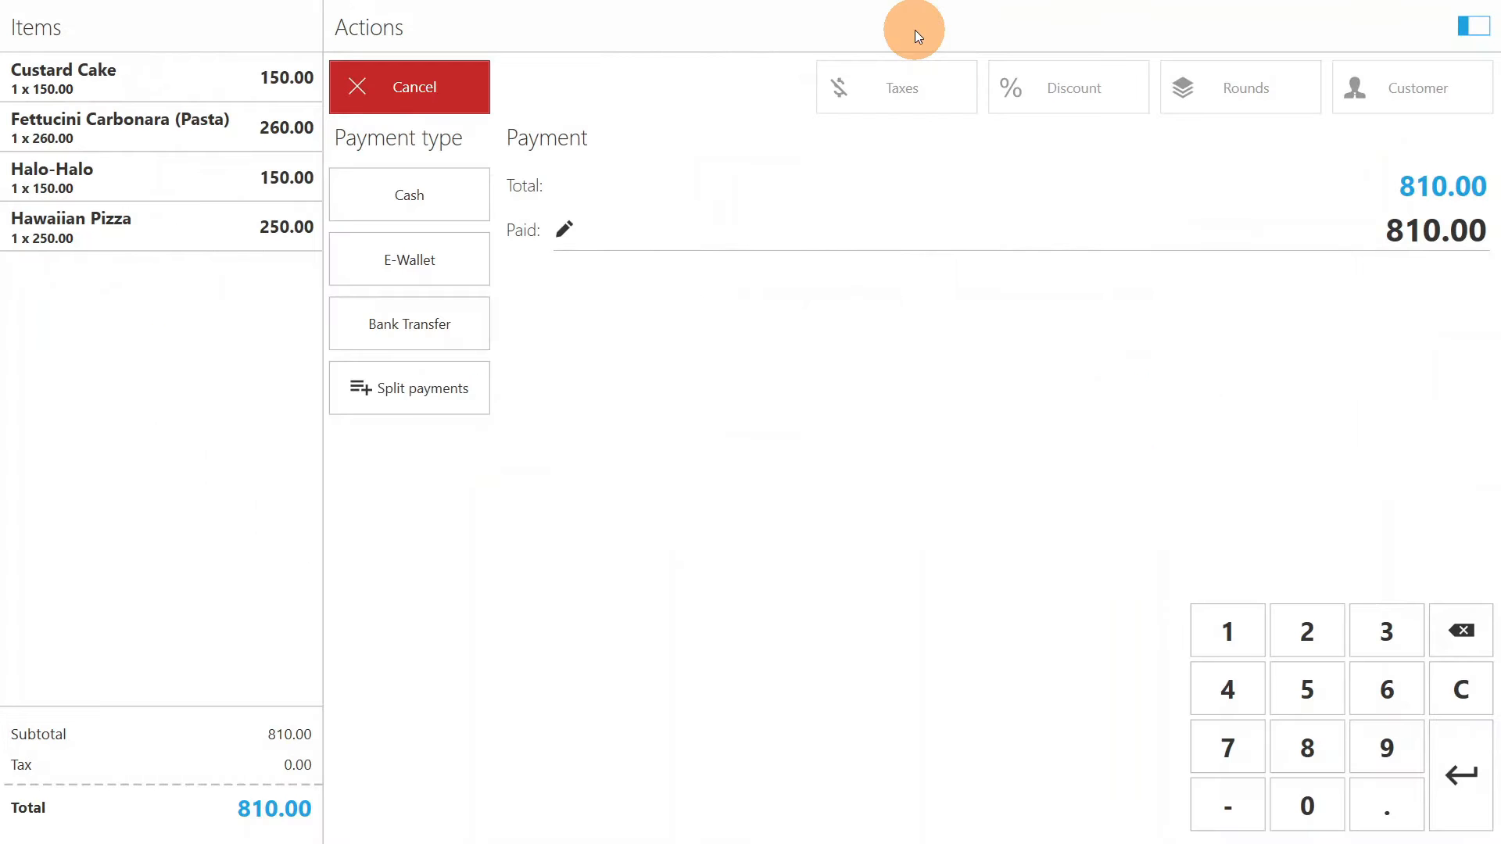
{"action": "left_click", "coordinate": [443, 268]}
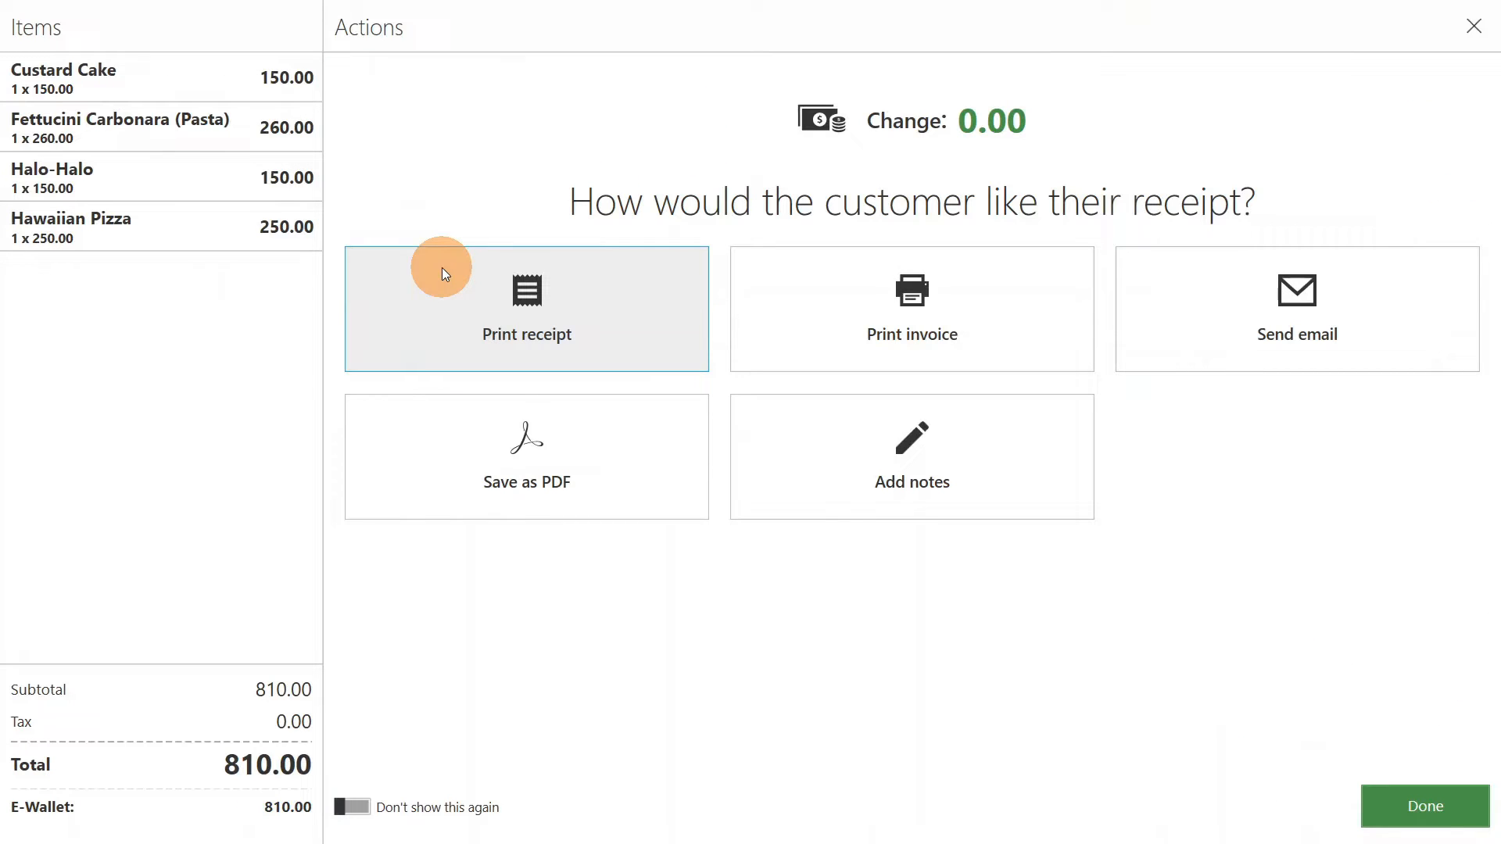
{"action": "left_click", "coordinate": [847, 452]}
{"action": "left_click", "coordinate": [555, 298]}
{"action": "type", "text": "364563633"}
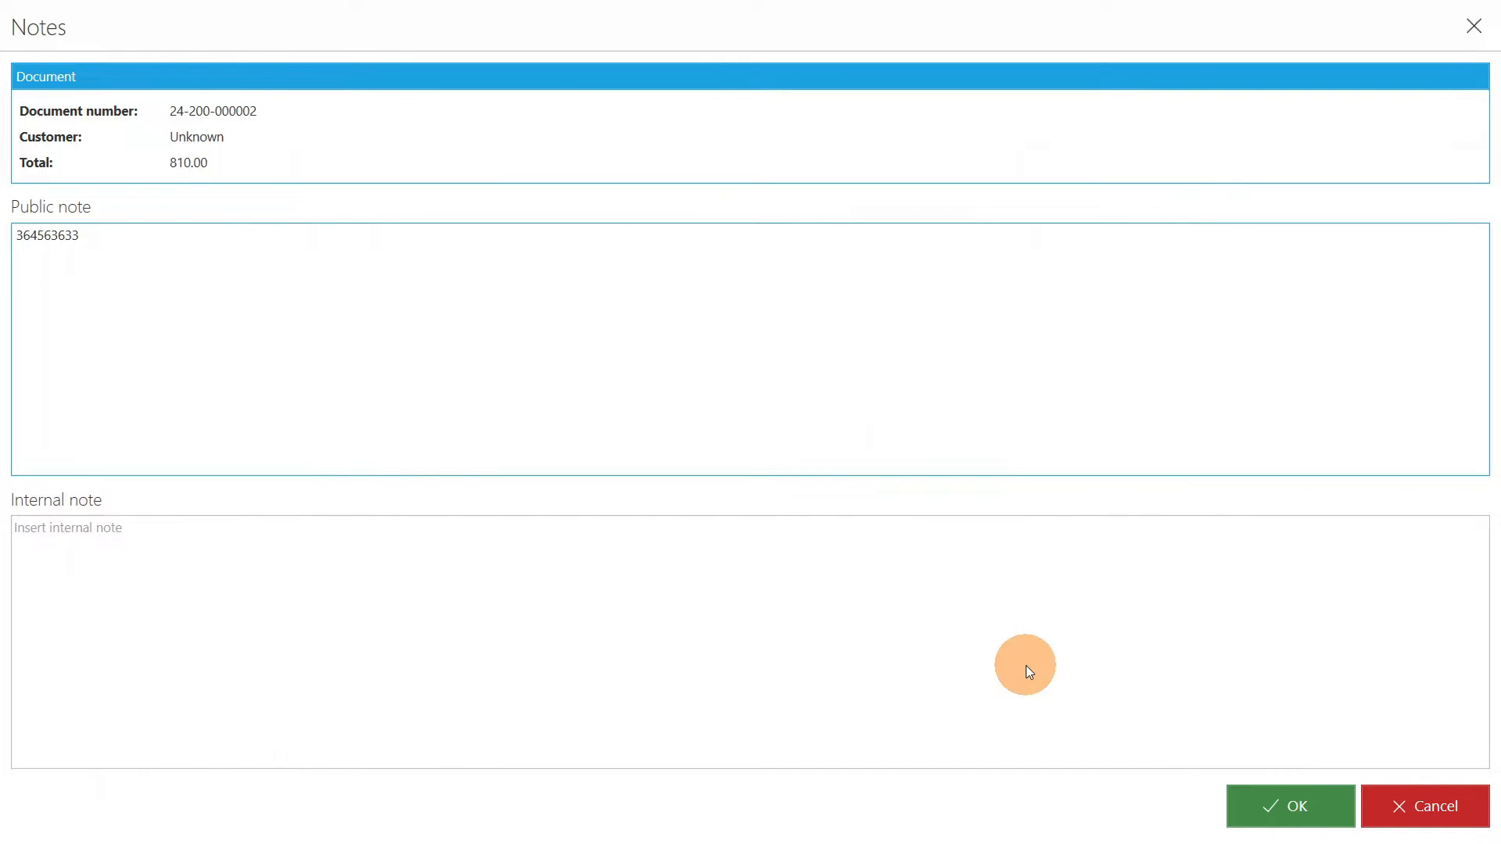
{"action": "left_click", "coordinate": [1290, 806]}
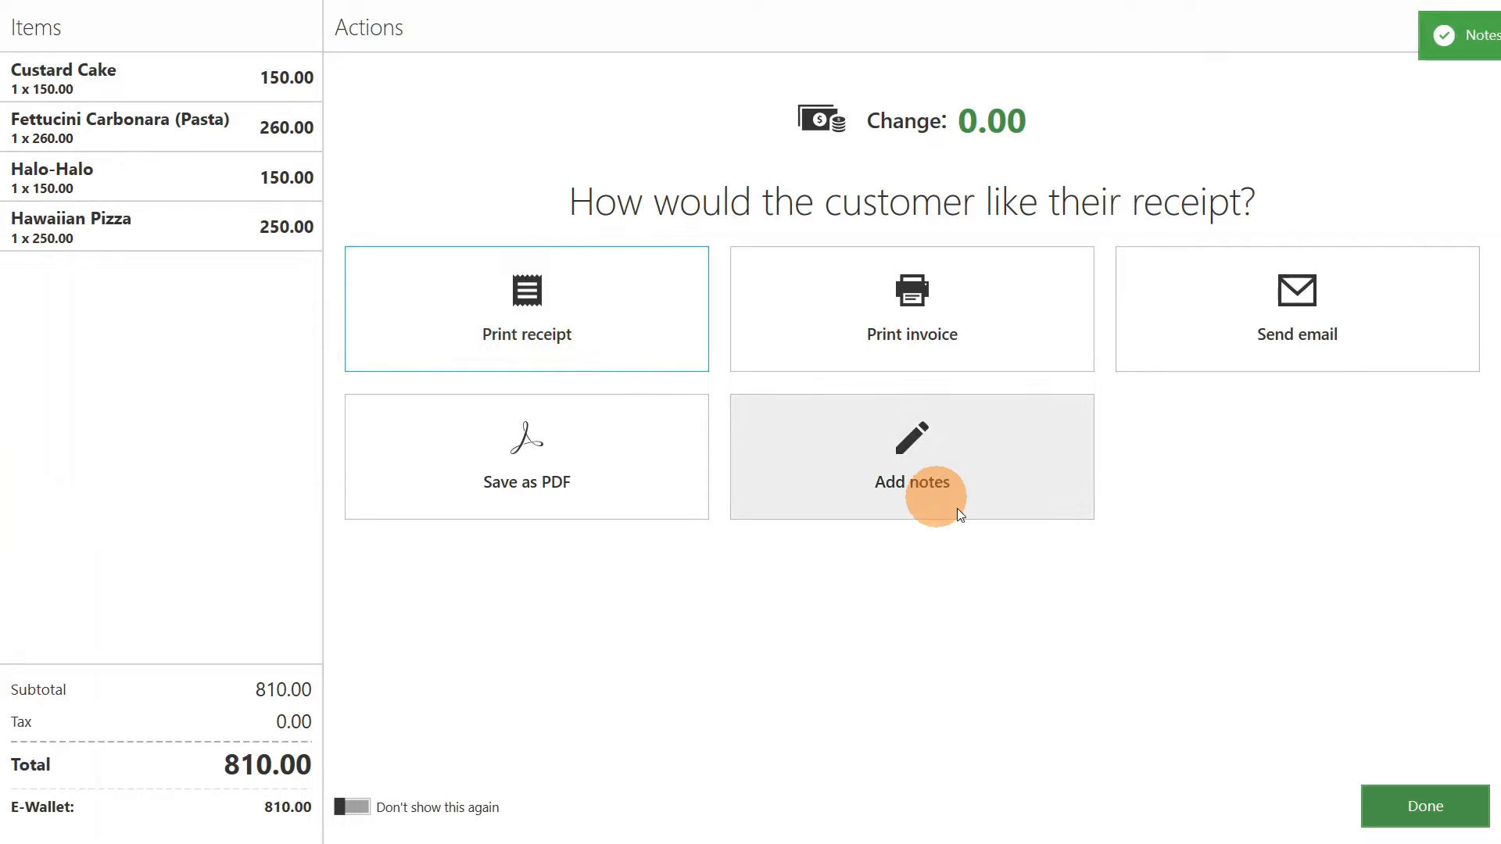
{"action": "left_click", "coordinate": [1400, 795]}
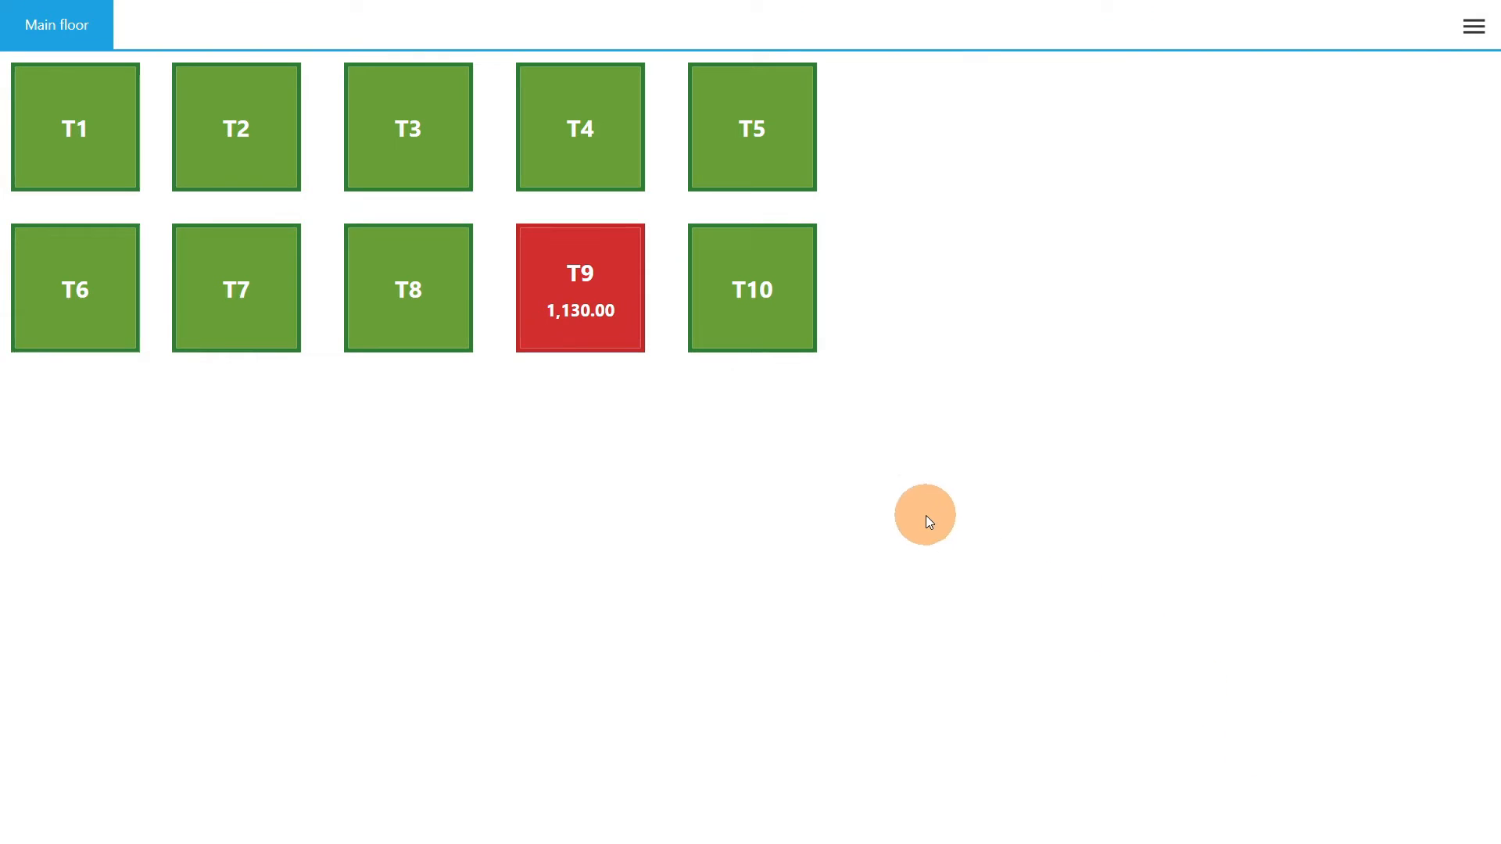
- Reopen the T9 order and add one Lumpiang Shanghai and one Pochero from the Appetizer category
{"action": "left_click", "coordinate": [607, 301]}
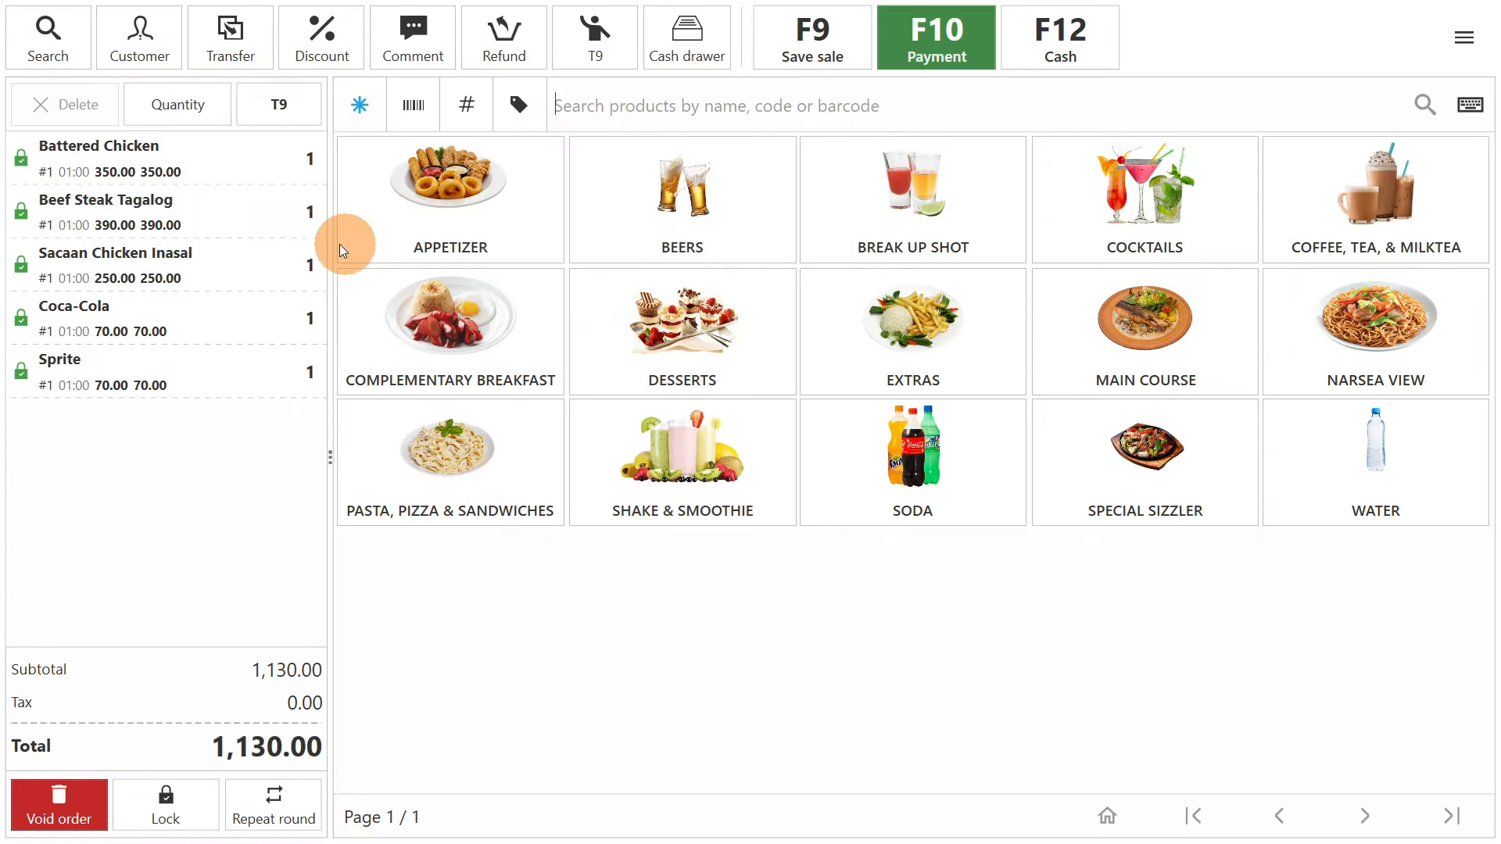
{"action": "left_click", "coordinate": [481, 222]}
{"action": "left_click", "coordinate": [902, 211]}
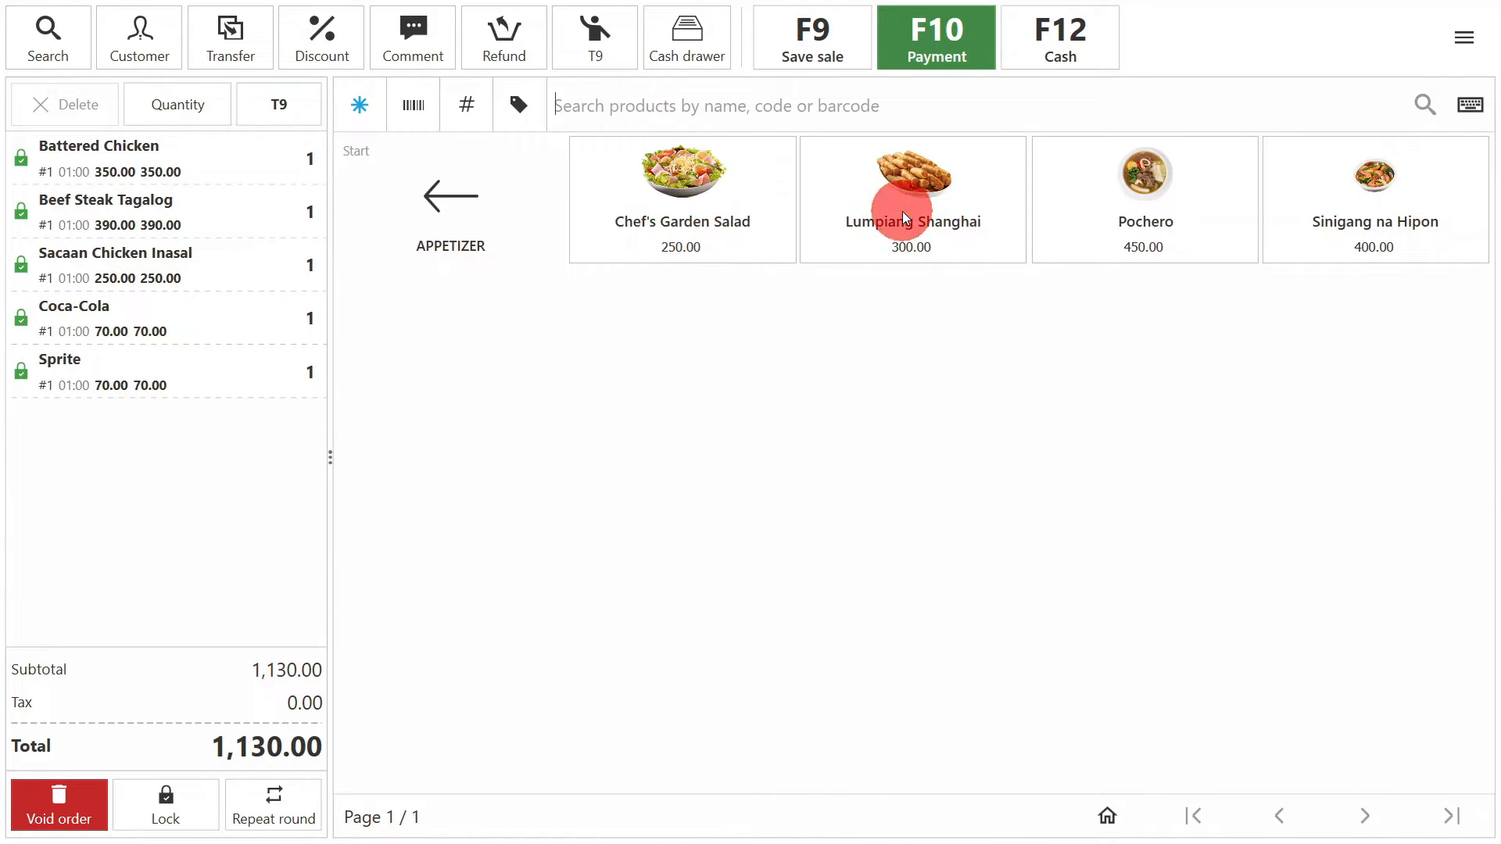
{"action": "left_click", "coordinate": [1143, 213]}
{"action": "left_click", "coordinate": [552, 211]}
- Delete the unsaved Lumpiang Shanghai and Pochero items from the T9 order
{"action": "left_click", "coordinate": [228, 429]}
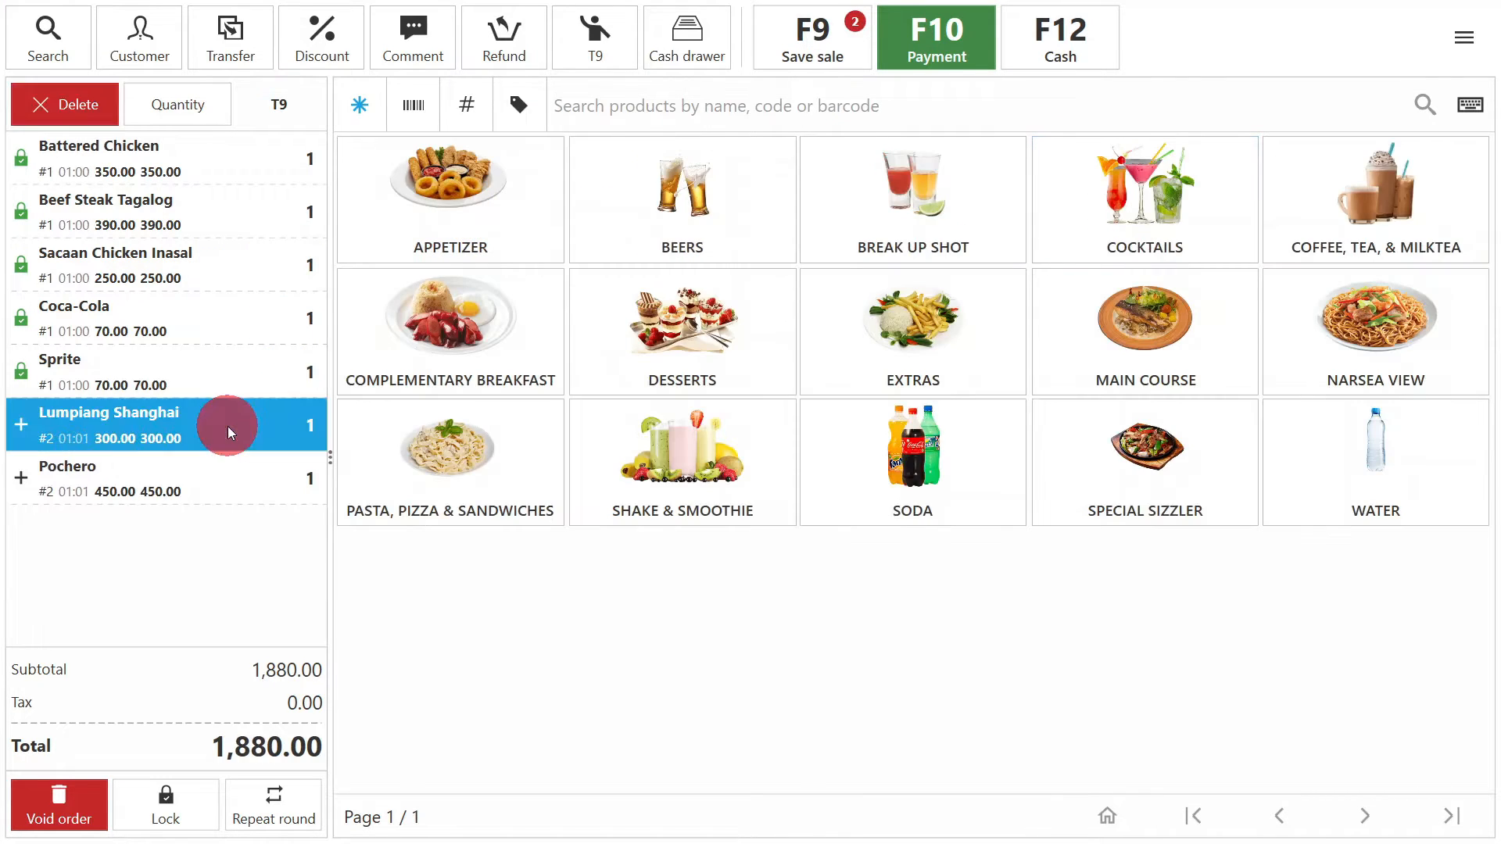
{"action": "left_click", "coordinate": [83, 118]}
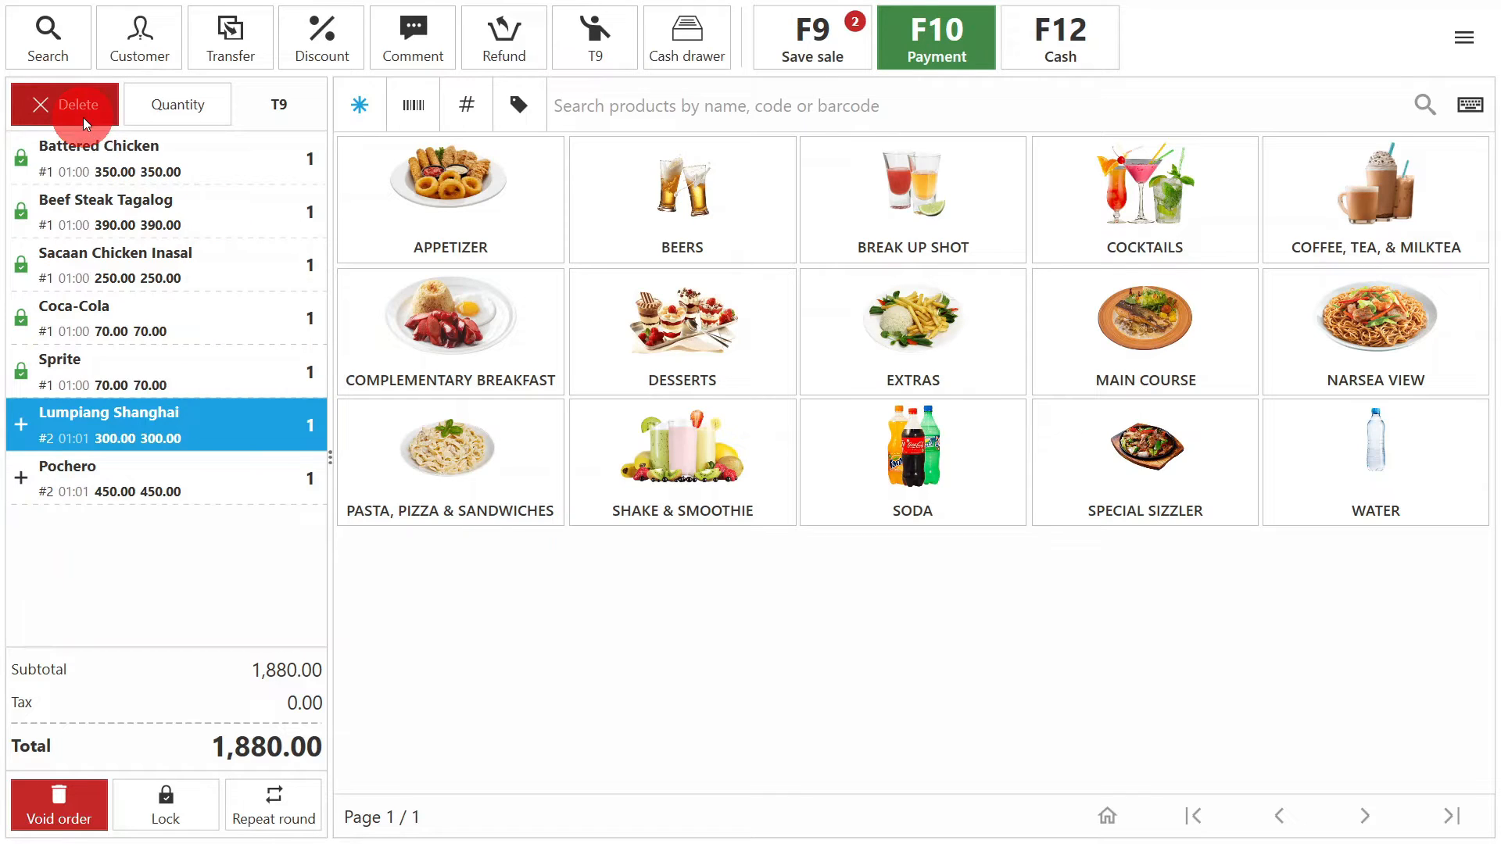
{"action": "left_click", "coordinate": [83, 110]}
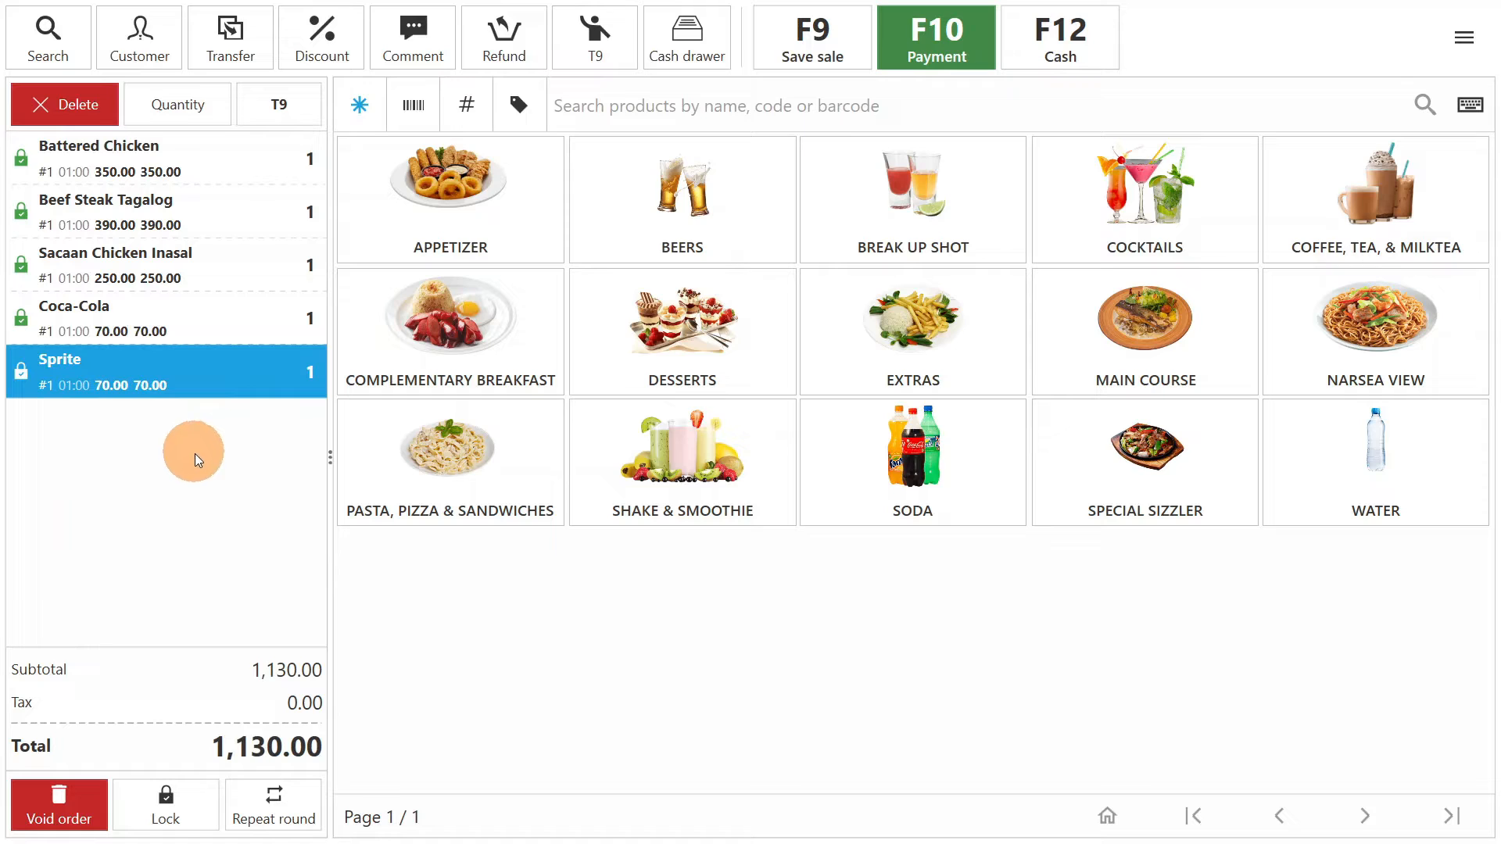
- Void the entire order of table T9
{"action": "left_click", "coordinate": [86, 801]}
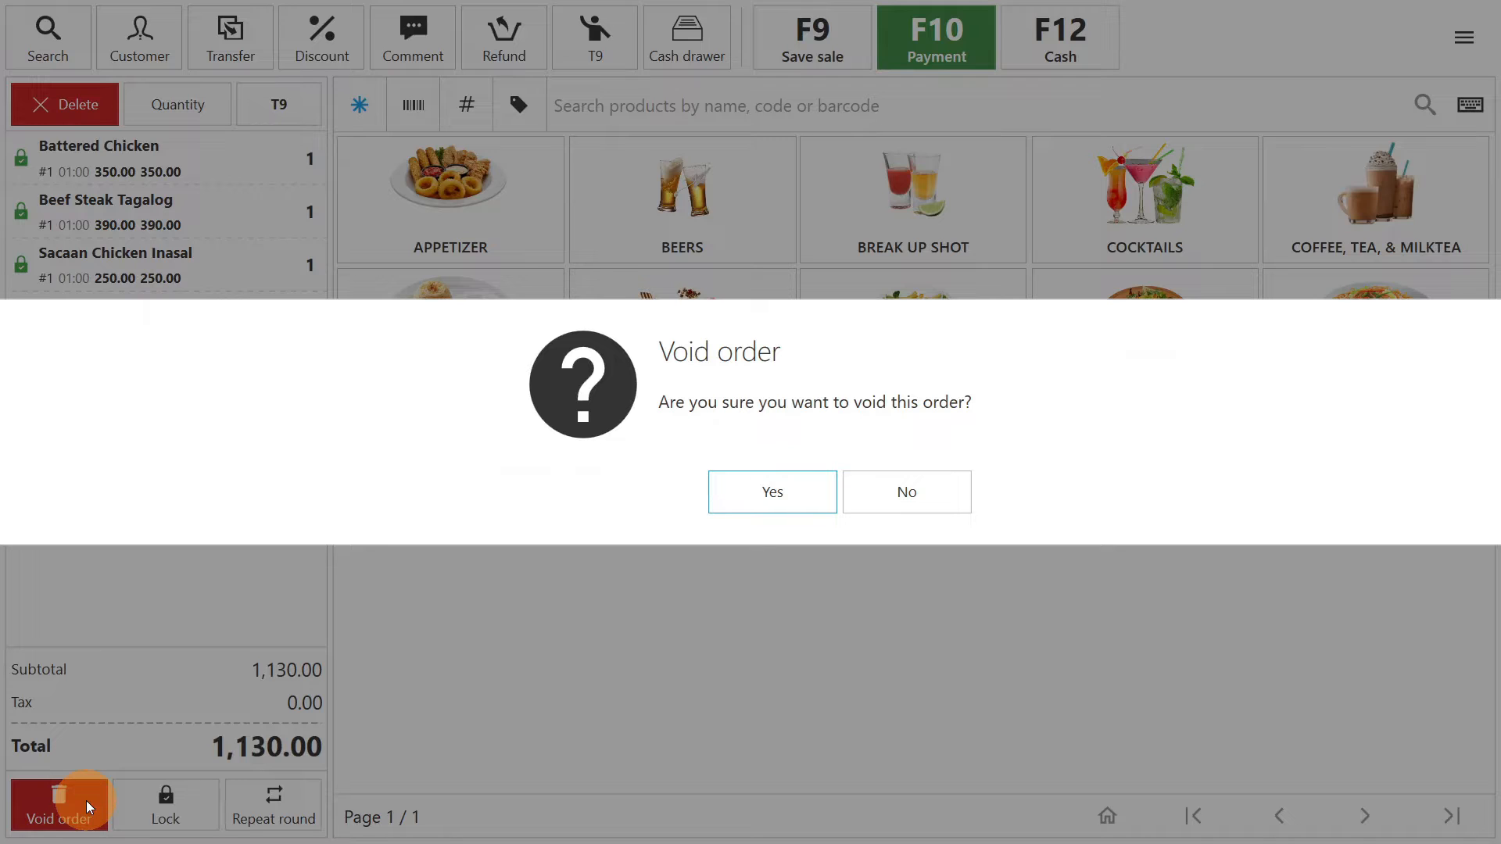
{"action": "left_click", "coordinate": [757, 493]}
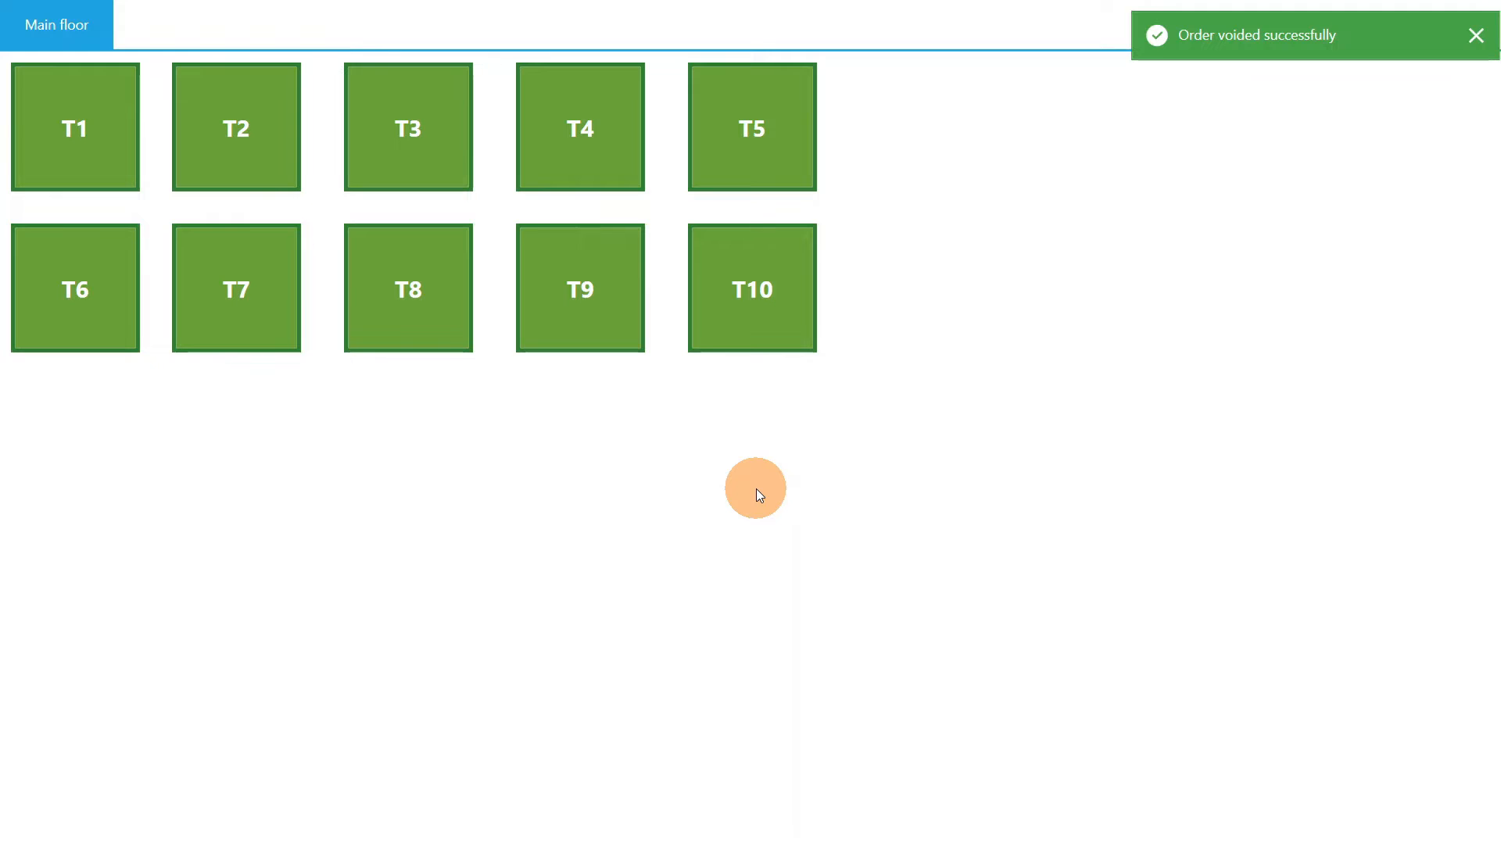
- Start a new T9 order with one Chef's Garden Salad, found by searching products for "salad", and save the sale
{"action": "left_click", "coordinate": [621, 331]}
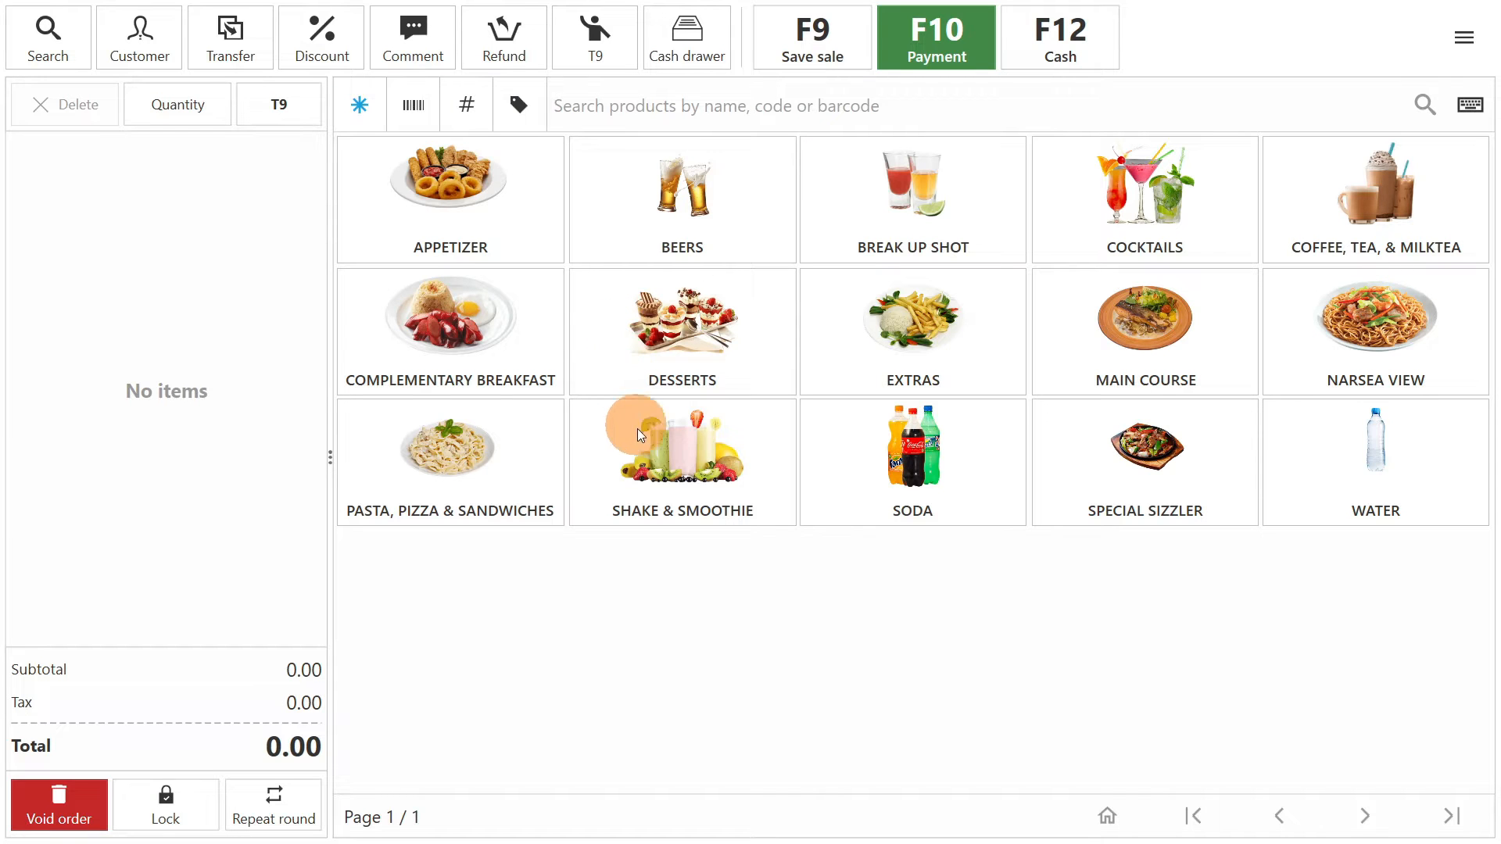
{"action": "left_click", "coordinate": [57, 45]}
{"action": "type", "text": "salad"}
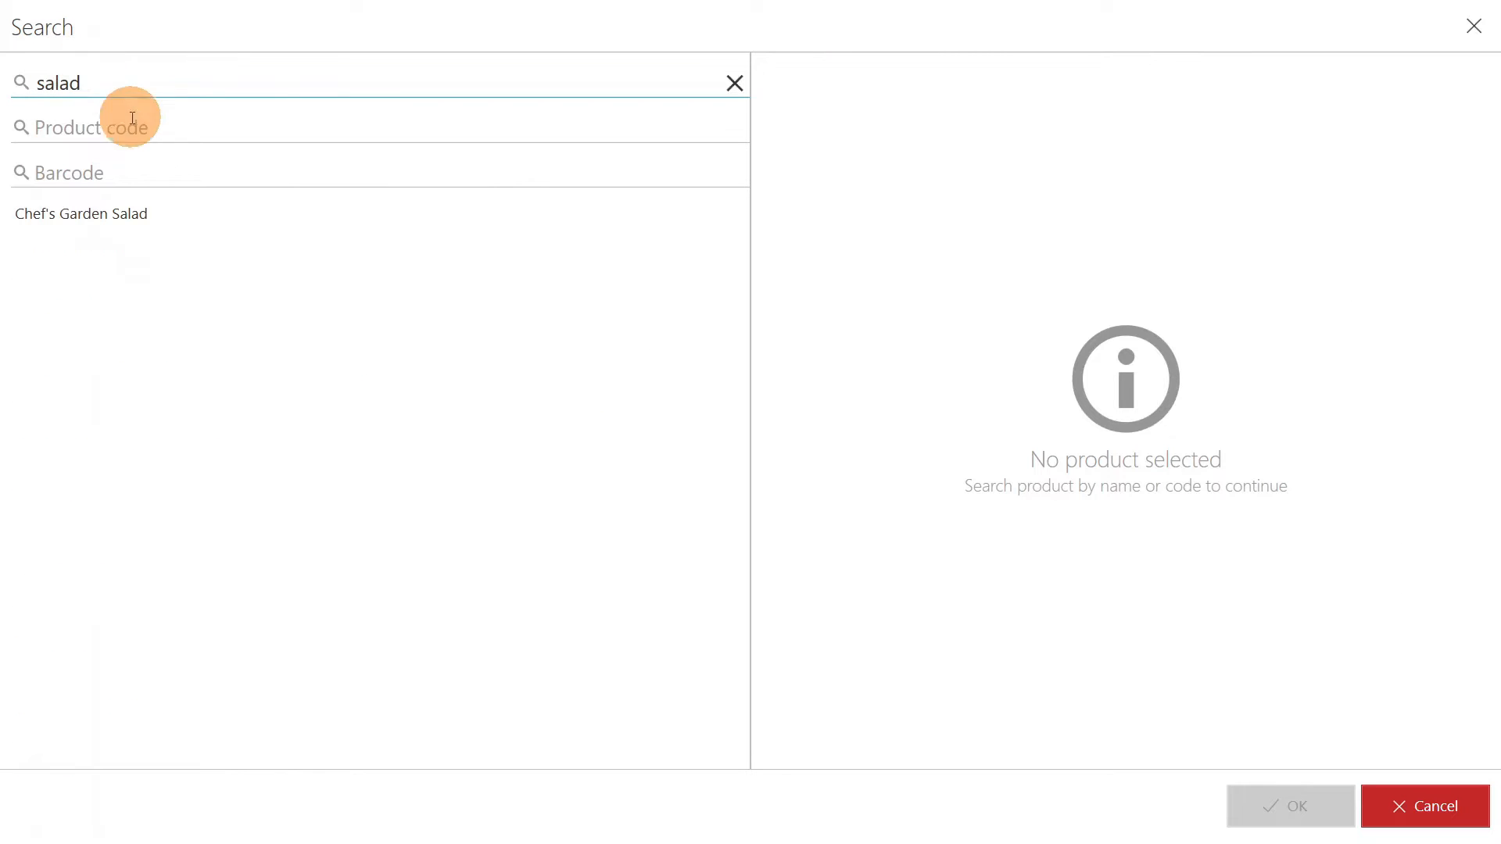
{"action": "left_click", "coordinate": [197, 211]}
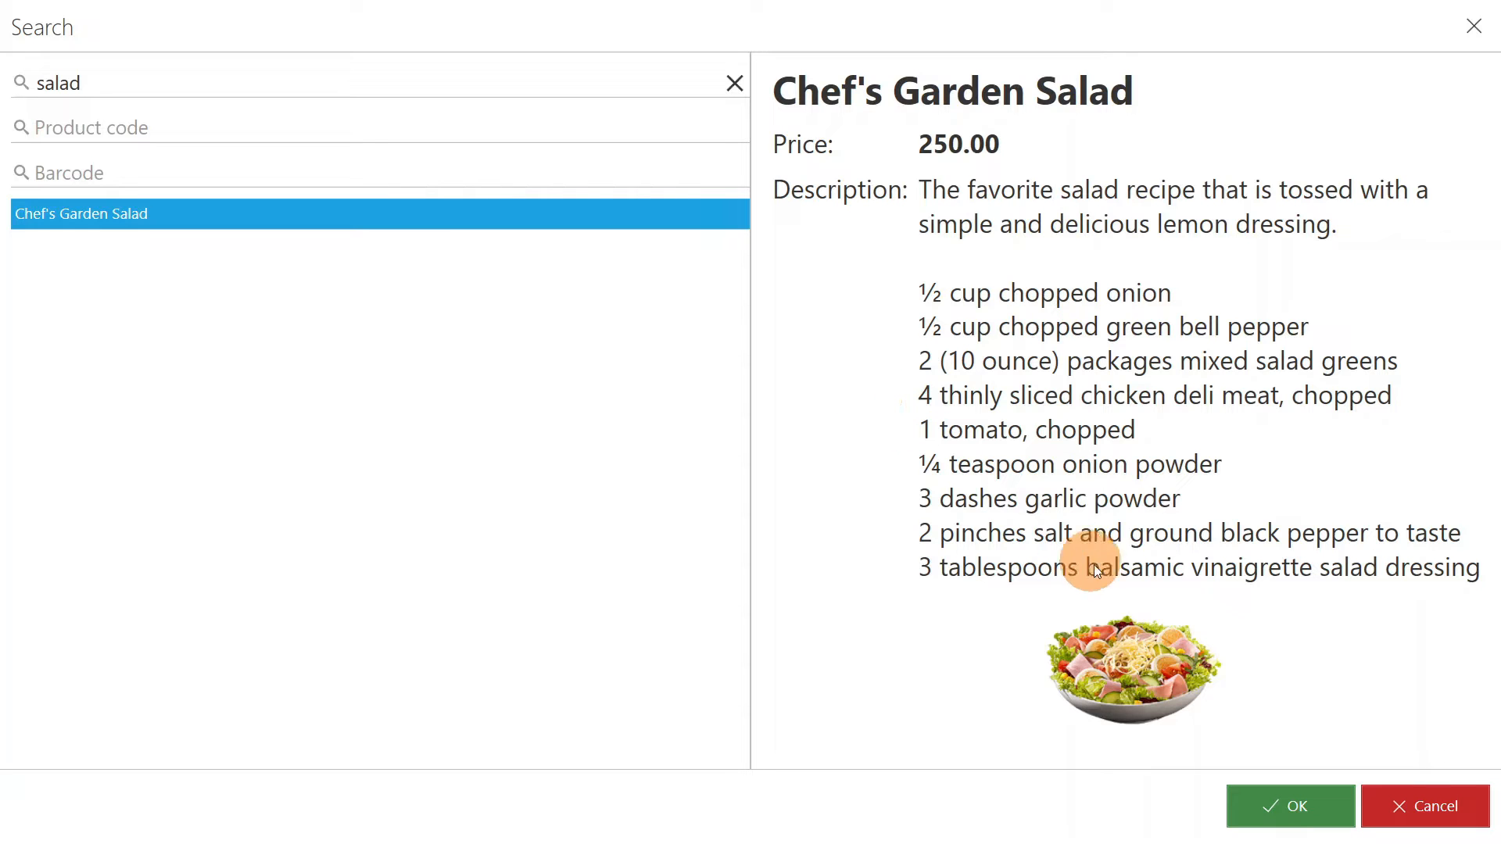
{"action": "left_click", "coordinate": [1282, 799]}
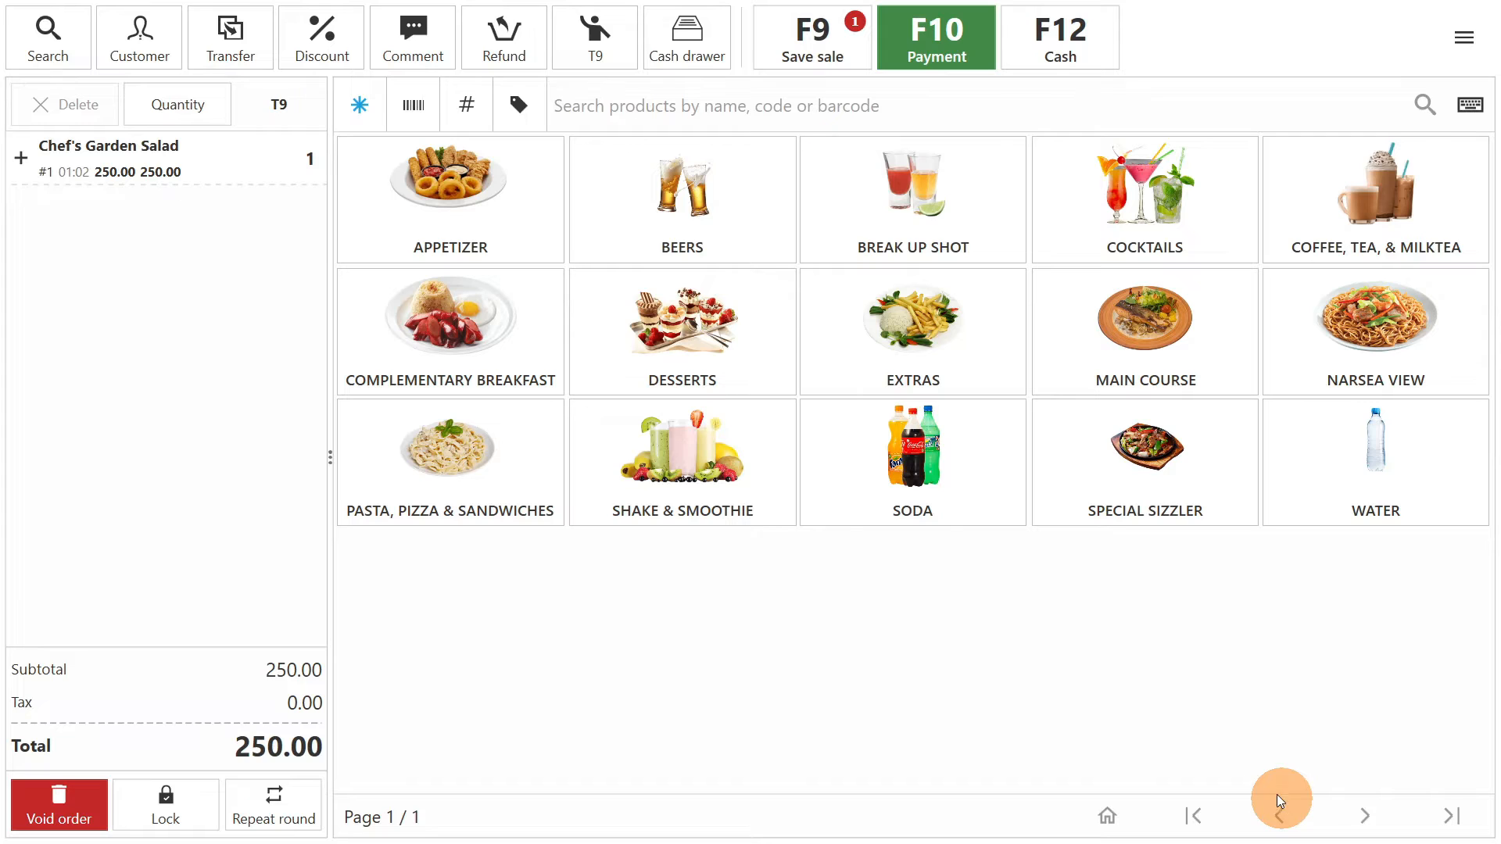
{"action": "left_click", "coordinate": [823, 45]}
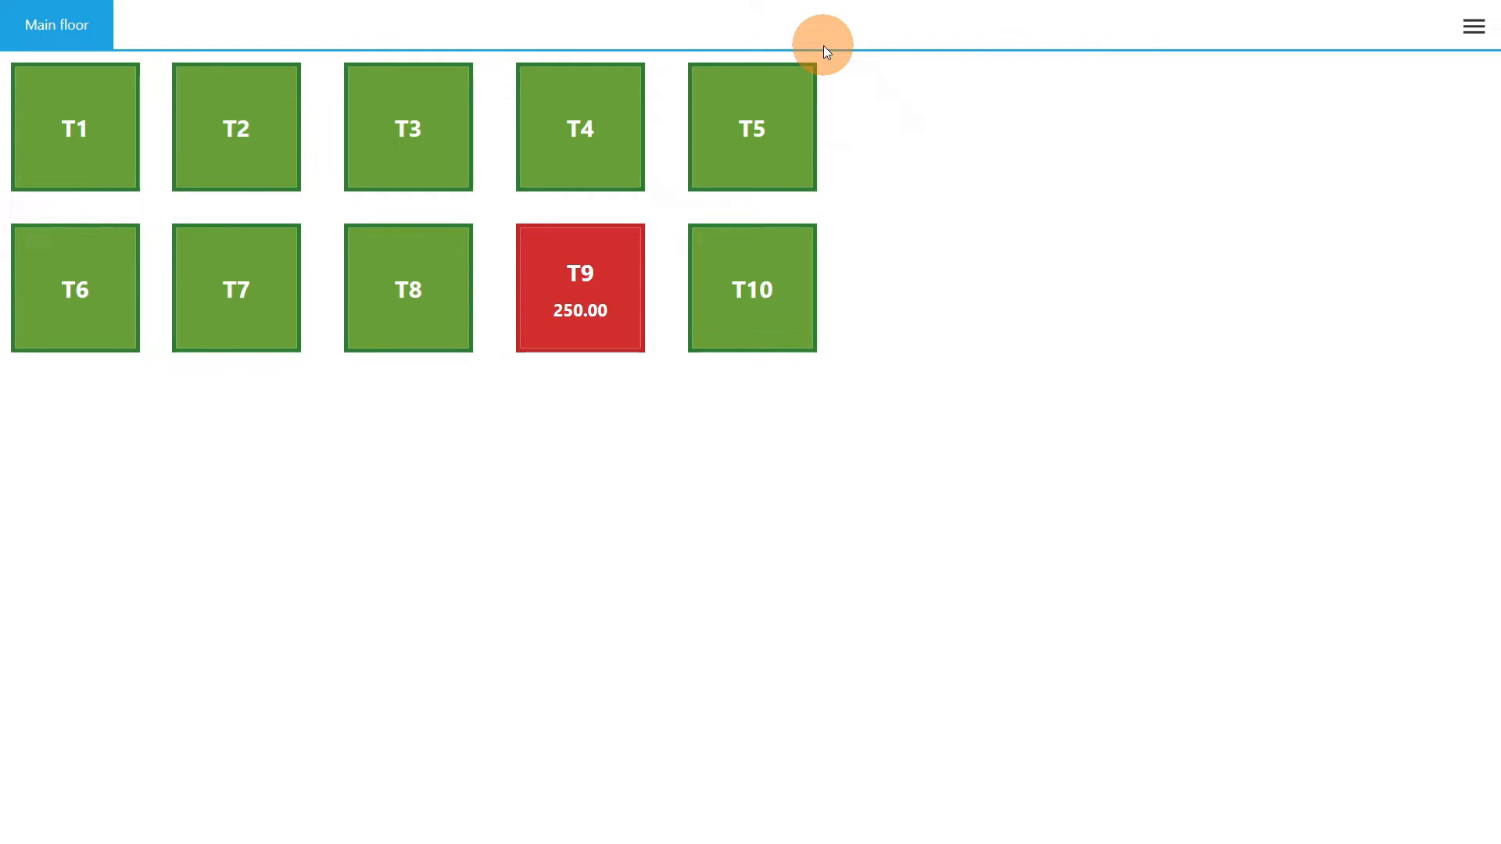
- Transfer all items of the T9 order to table T3 and return to the floor plan
{"action": "left_click", "coordinate": [621, 275]}
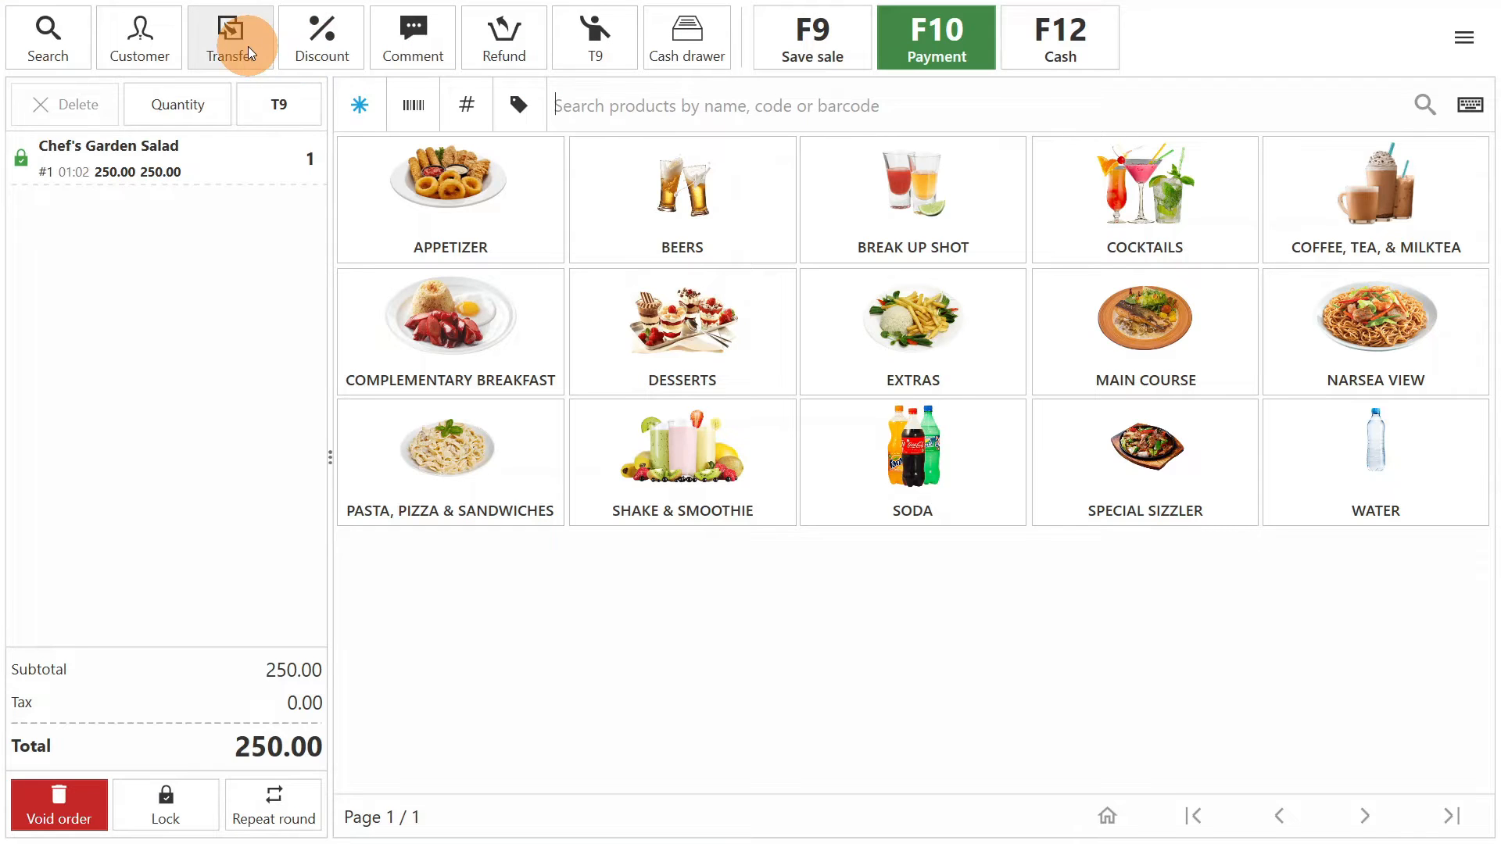
{"action": "left_click", "coordinate": [248, 48]}
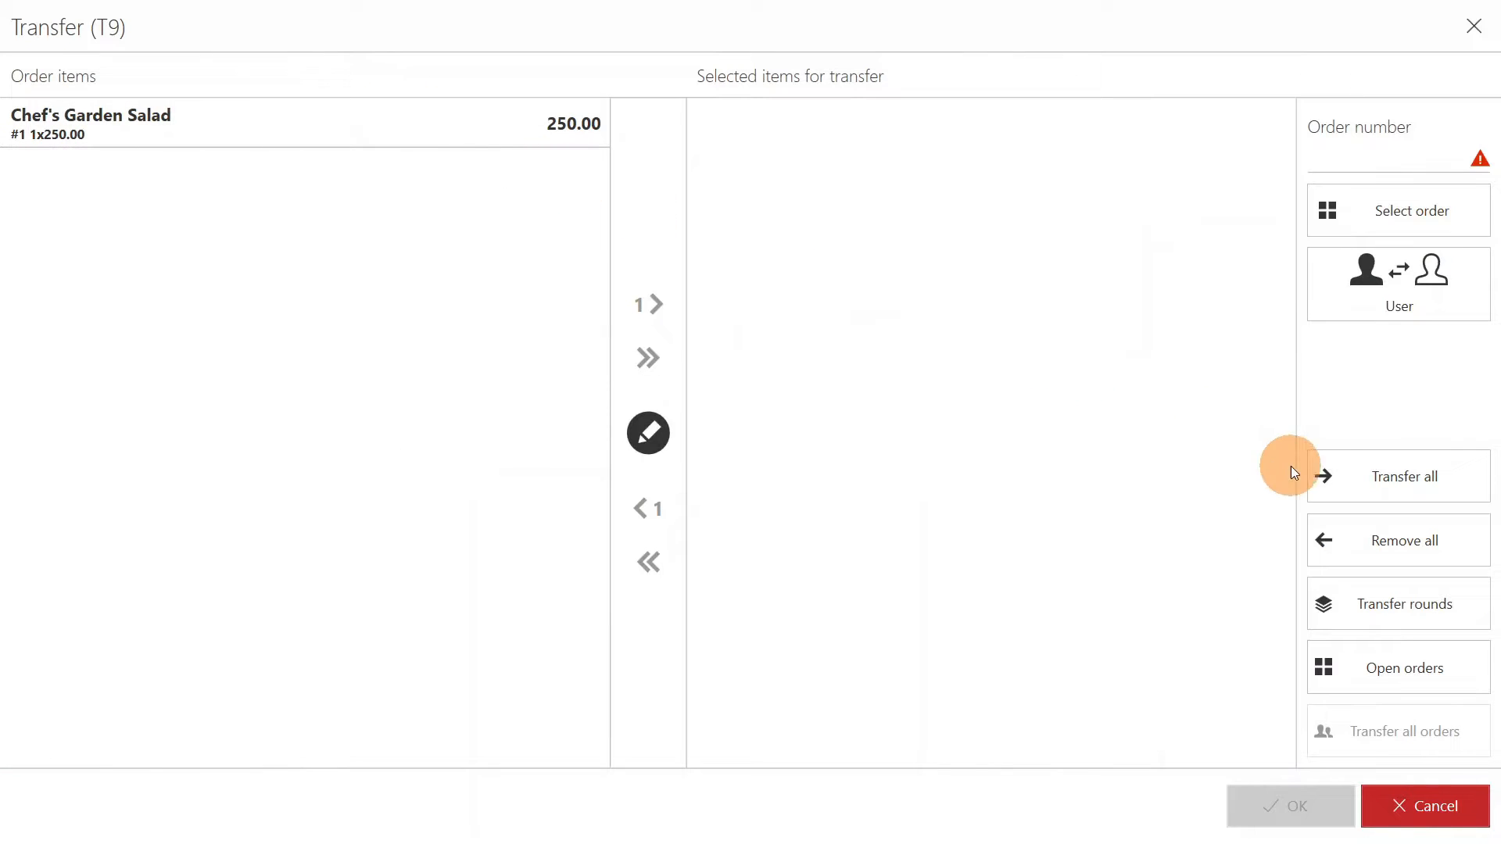
{"action": "left_click", "coordinate": [1396, 471]}
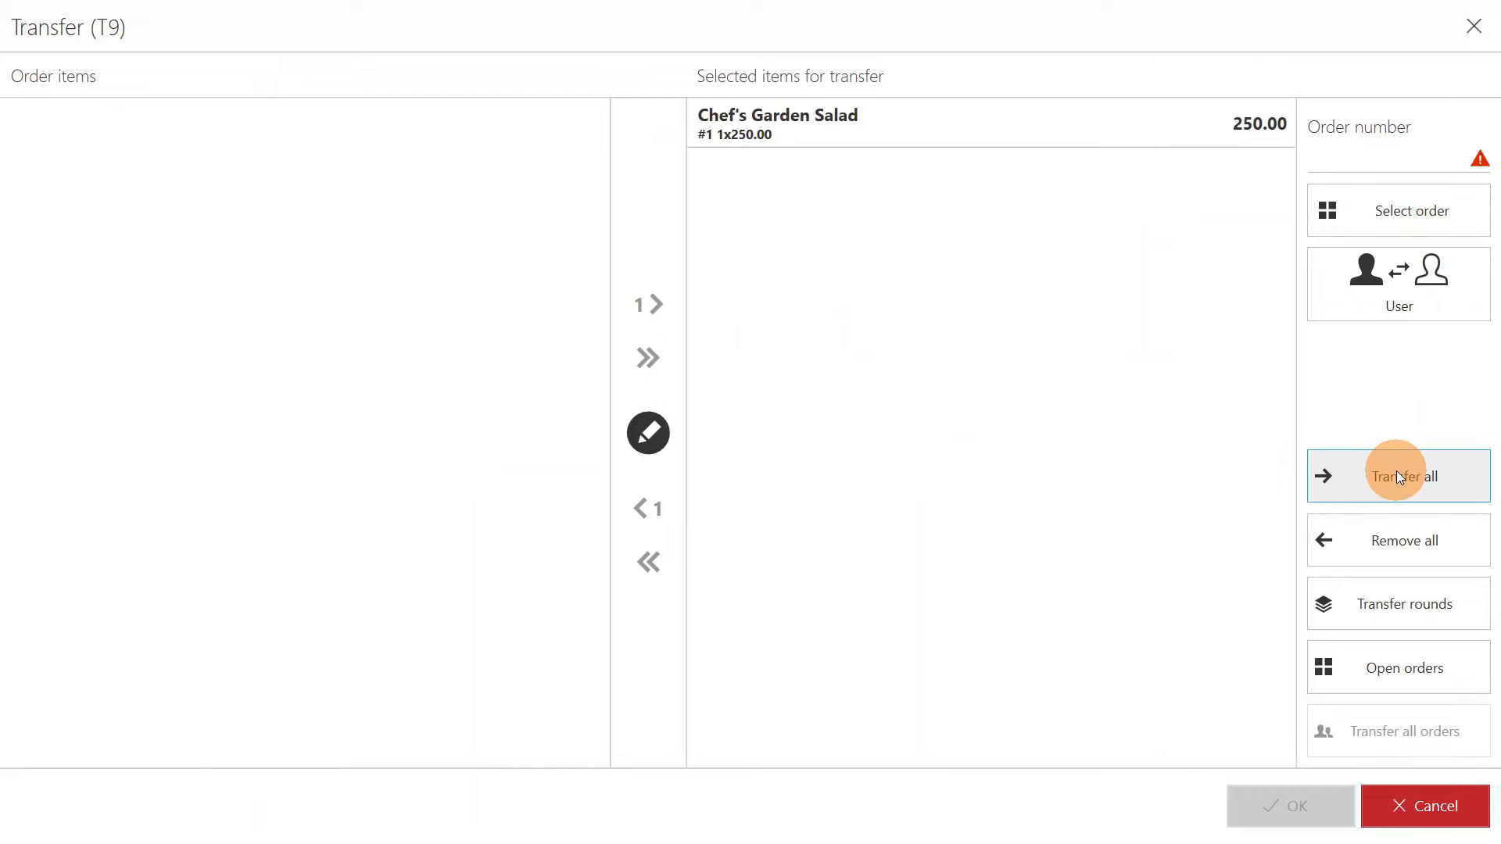
{"action": "left_click", "coordinate": [1414, 226]}
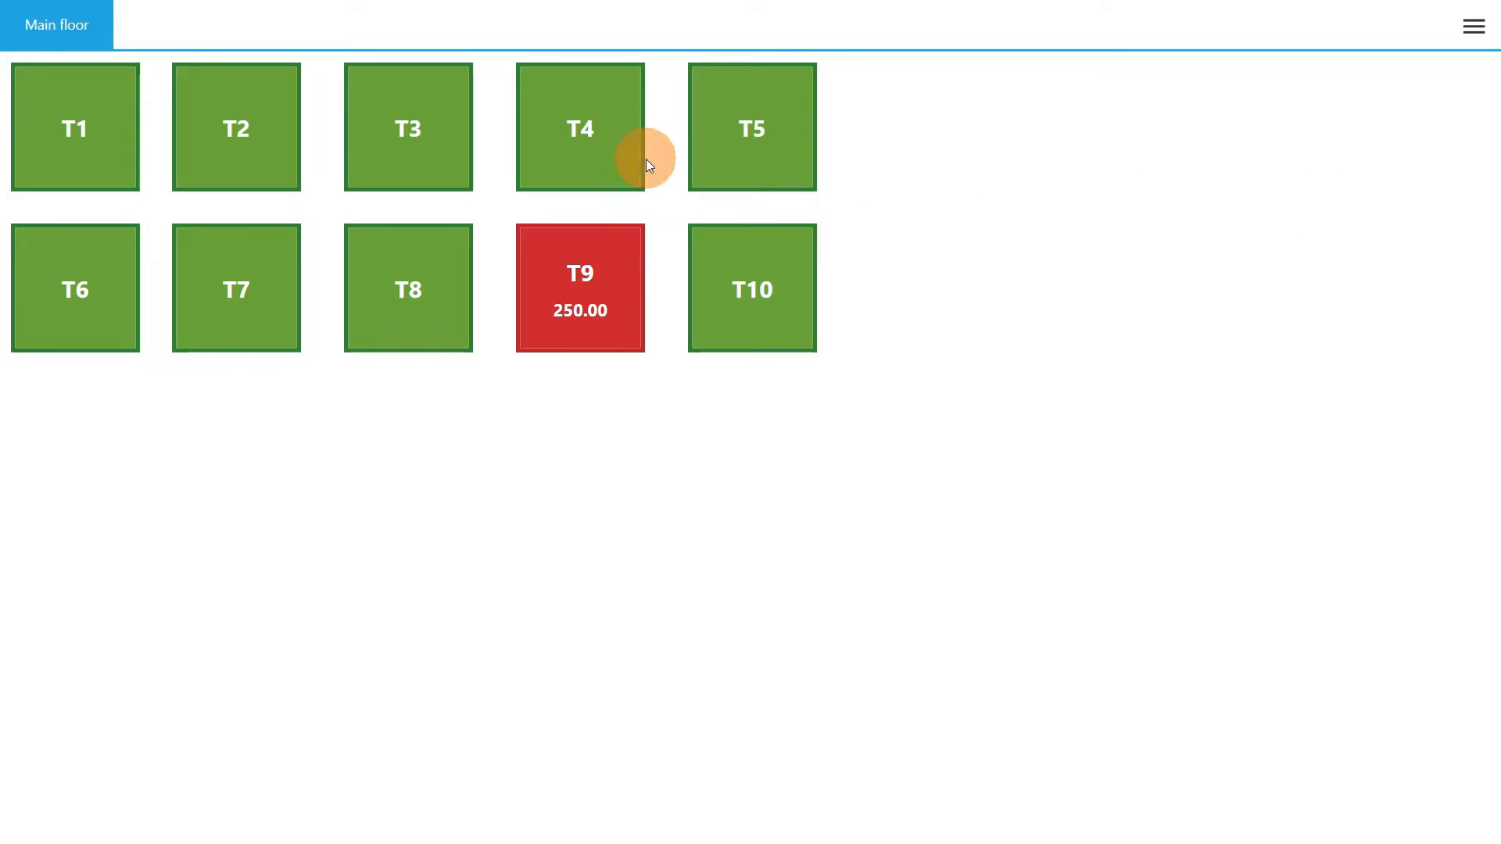
{"action": "left_click", "coordinate": [432, 129]}
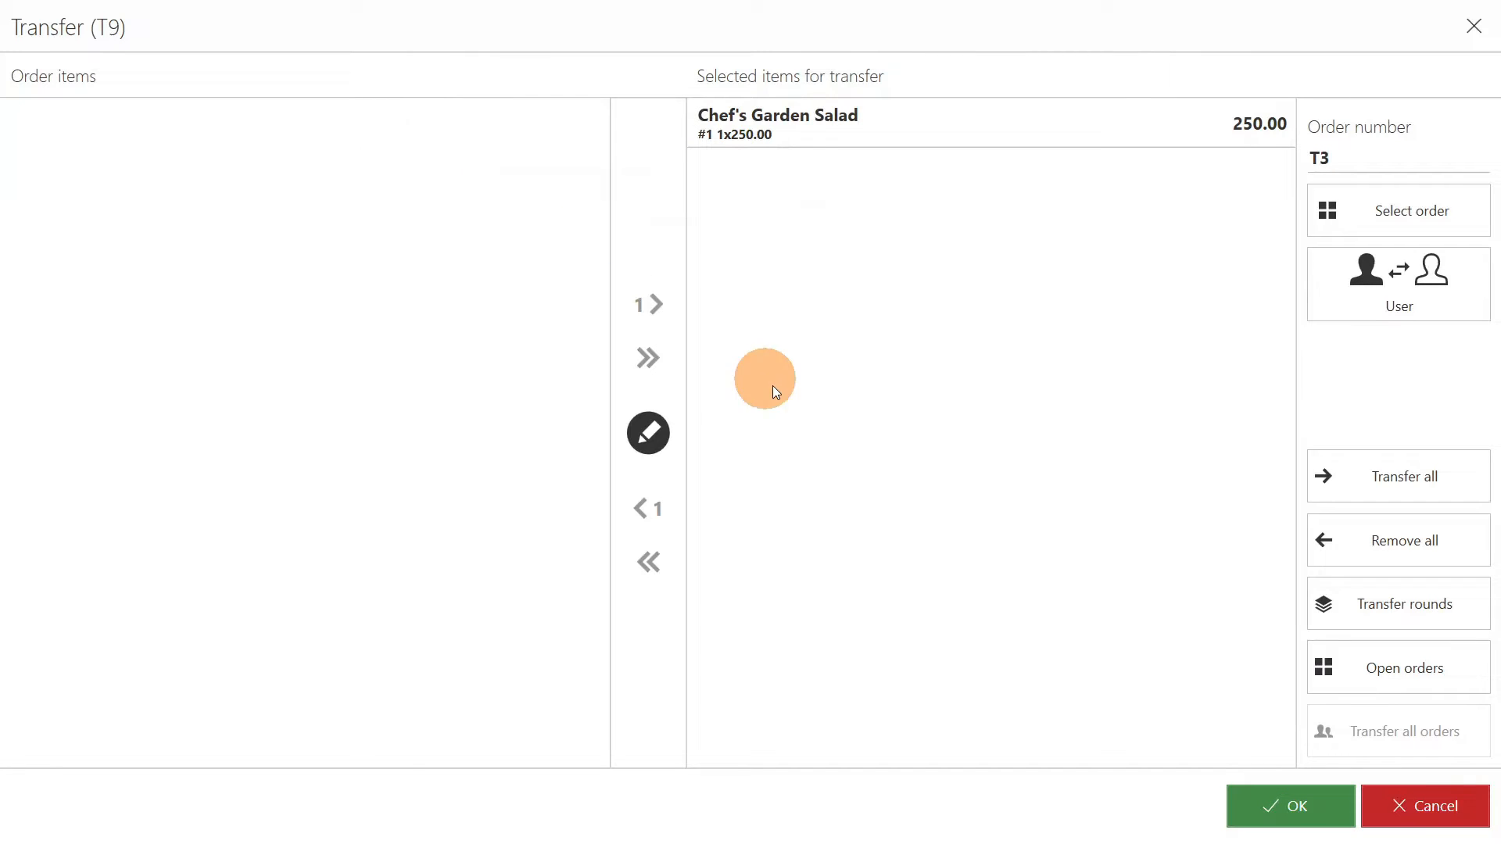
{"action": "left_click", "coordinate": [1284, 801]}
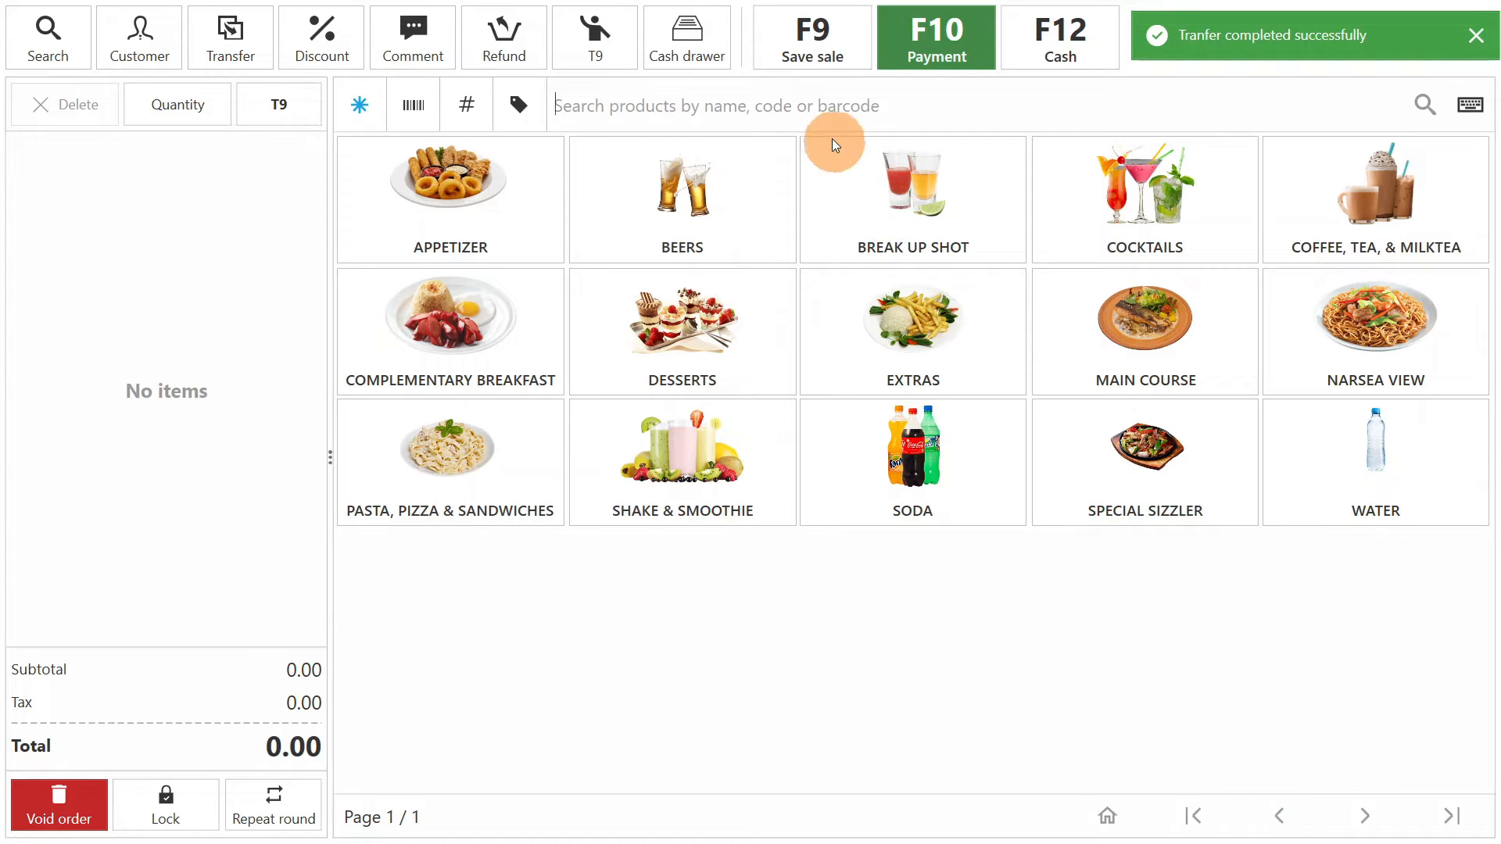
{"action": "left_click", "coordinate": [815, 46]}
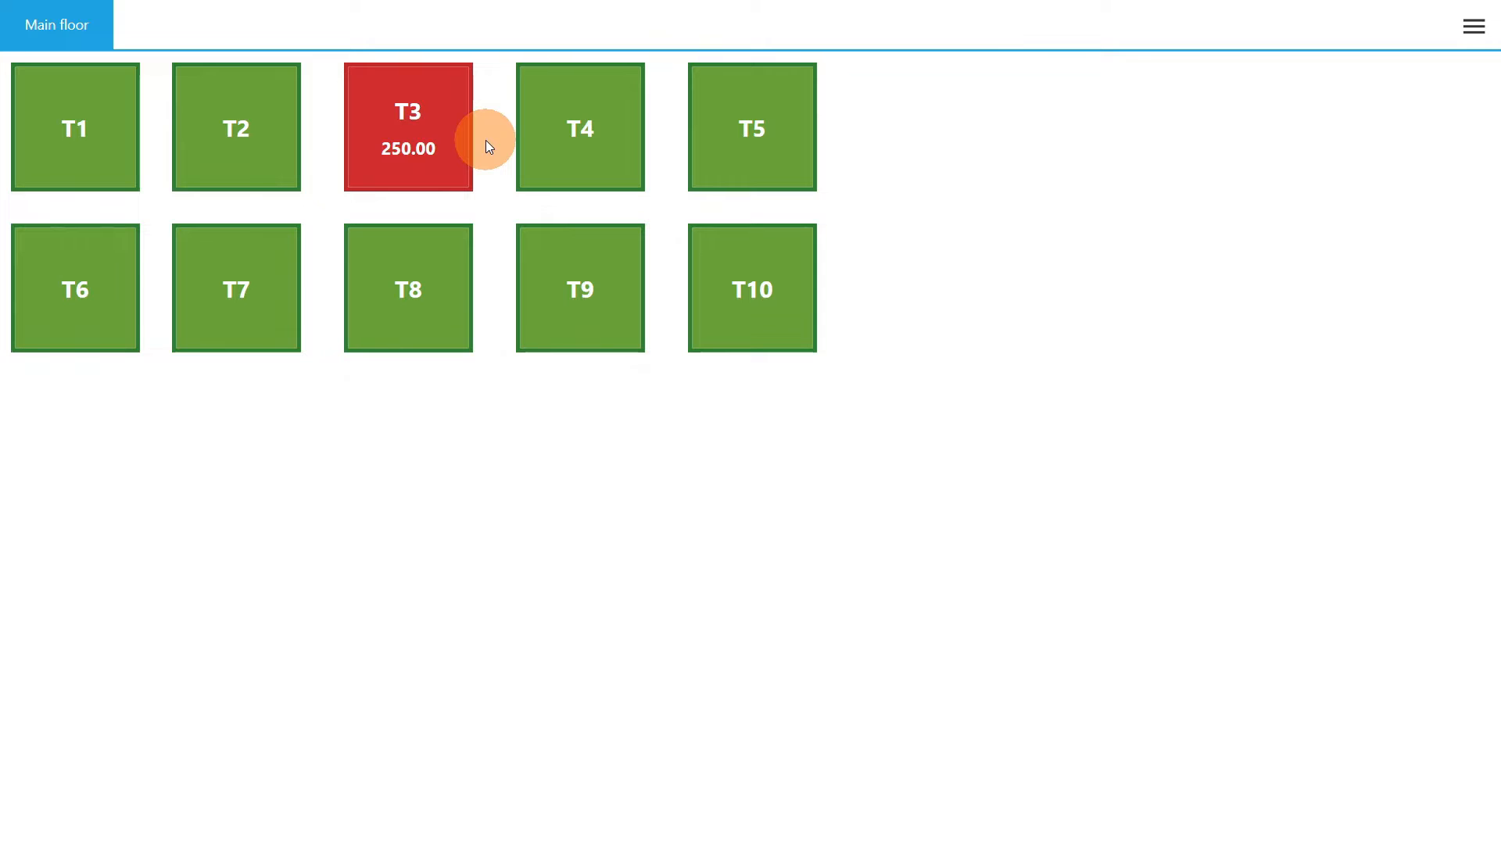
- Open the T3 order and add one BaconSilog and one CornSilog from the Complementary Breakfast category
{"action": "left_click", "coordinate": [449, 142]}
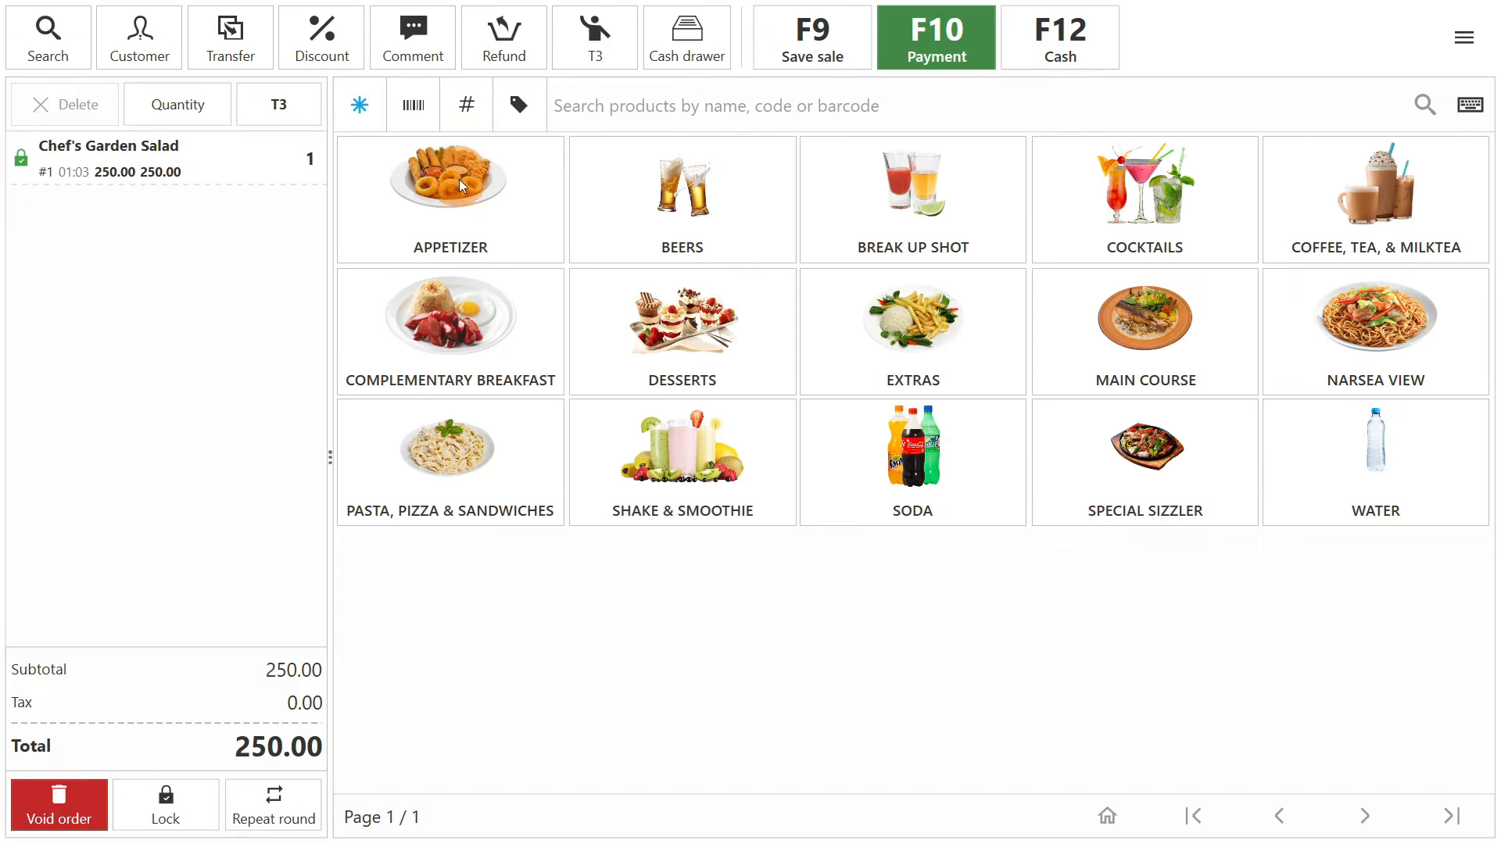
{"action": "left_click", "coordinate": [499, 326]}
{"action": "left_click", "coordinate": [639, 200]}
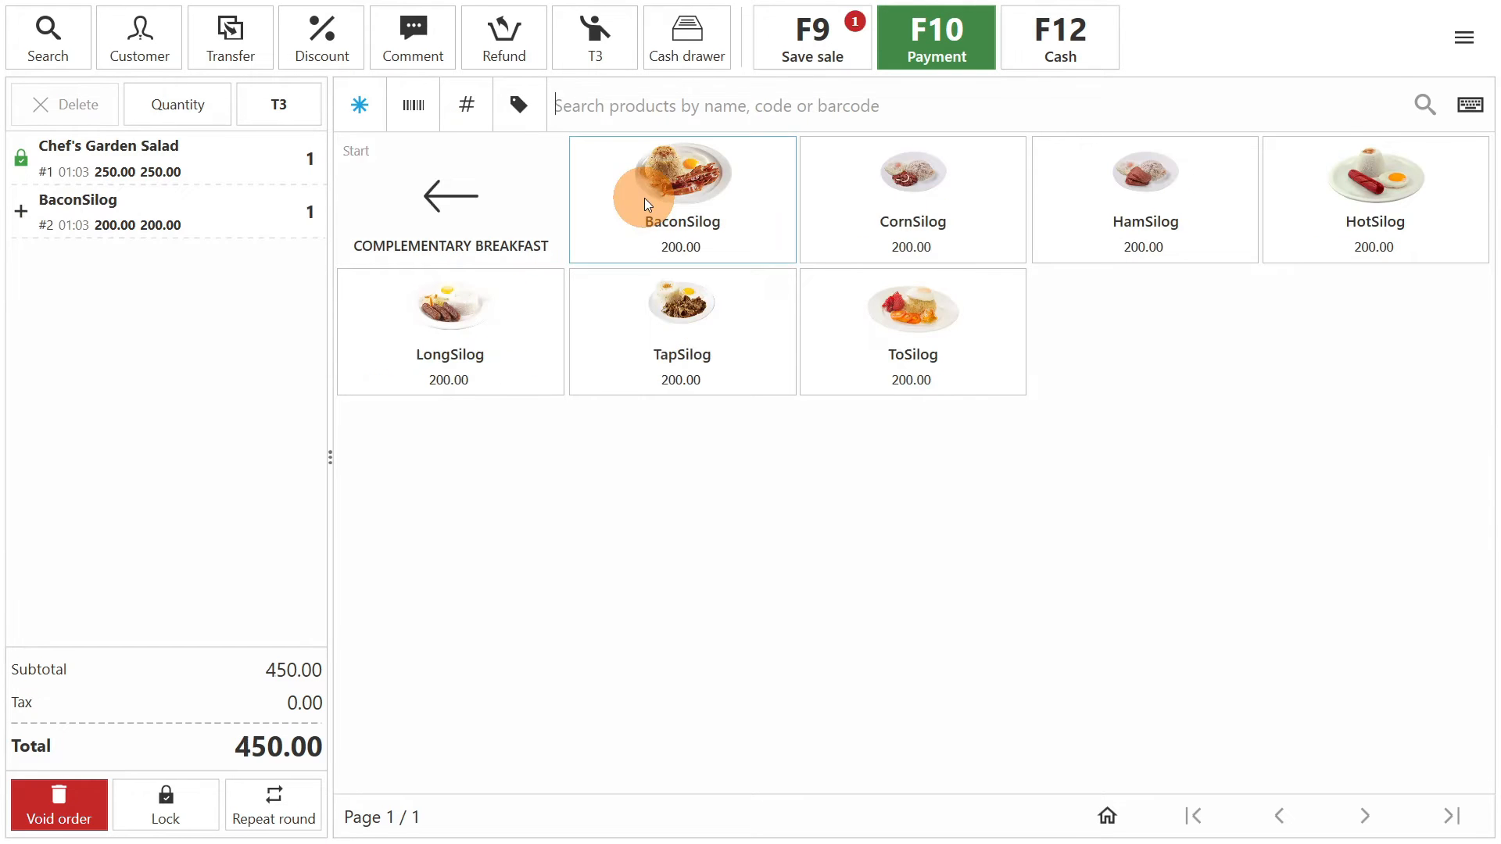
{"action": "left_click", "coordinate": [864, 227]}
{"action": "left_click", "coordinate": [494, 196]}
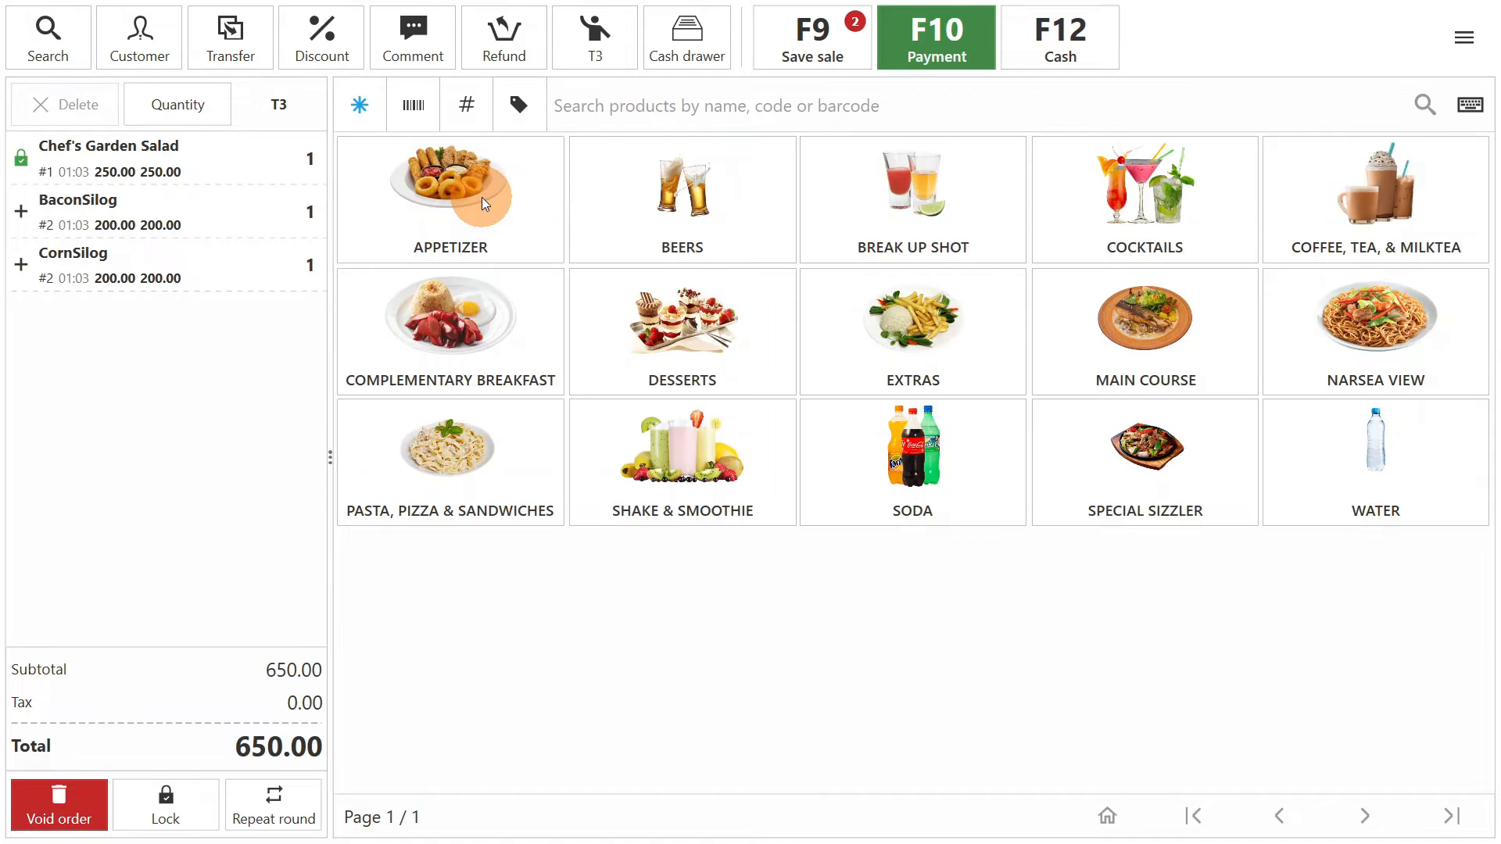
- Add the comment "No garlic" to the BaconSilog item in the T3 order
{"action": "left_click", "coordinate": [172, 223]}
{"action": "left_click", "coordinate": [408, 46]}
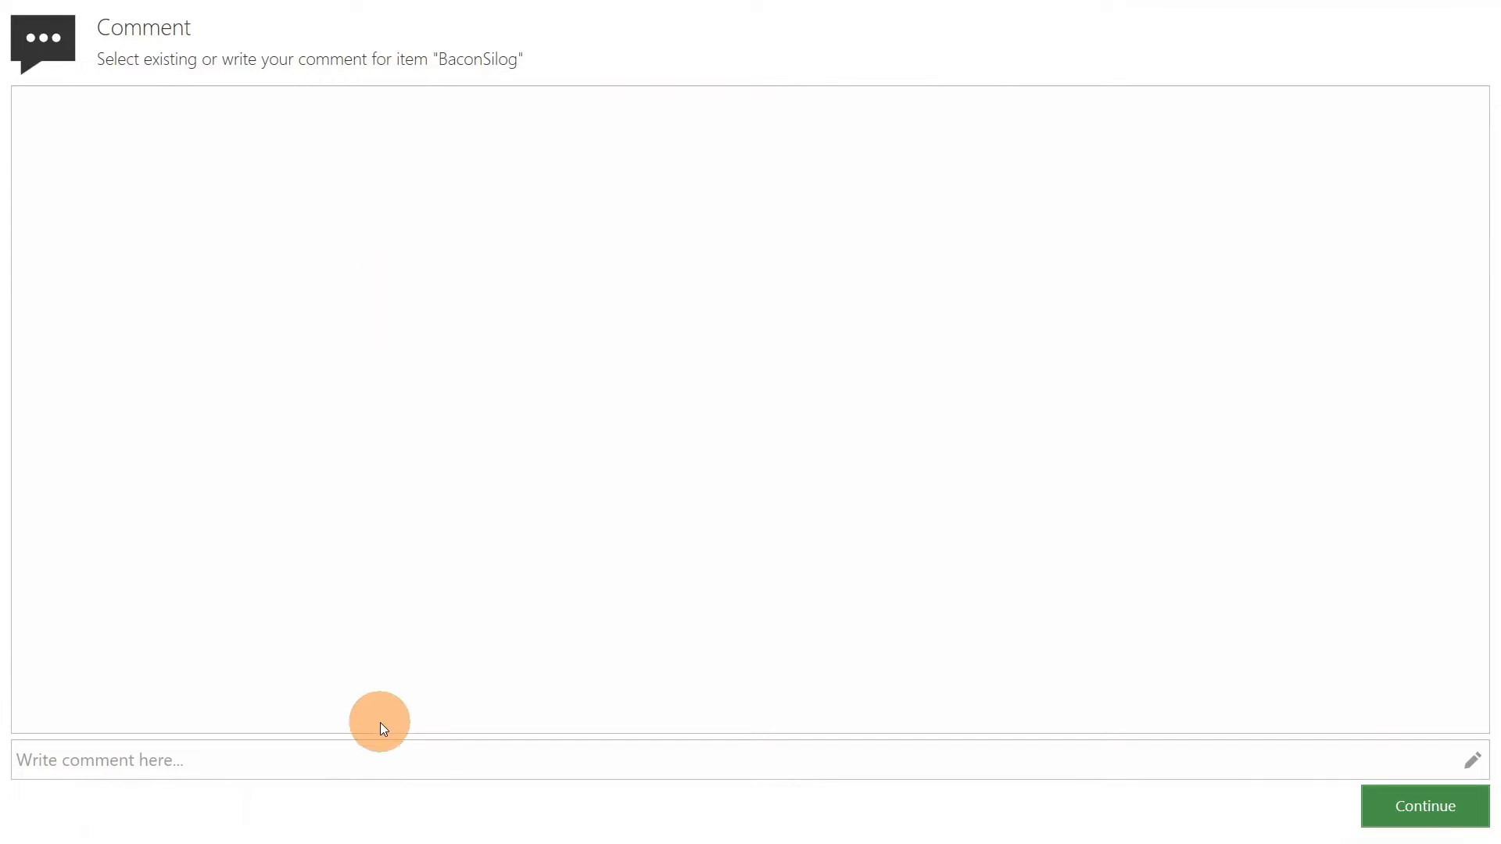
{"action": "left_click", "coordinate": [381, 749]}
{"action": "type", "text": "No garlic"}
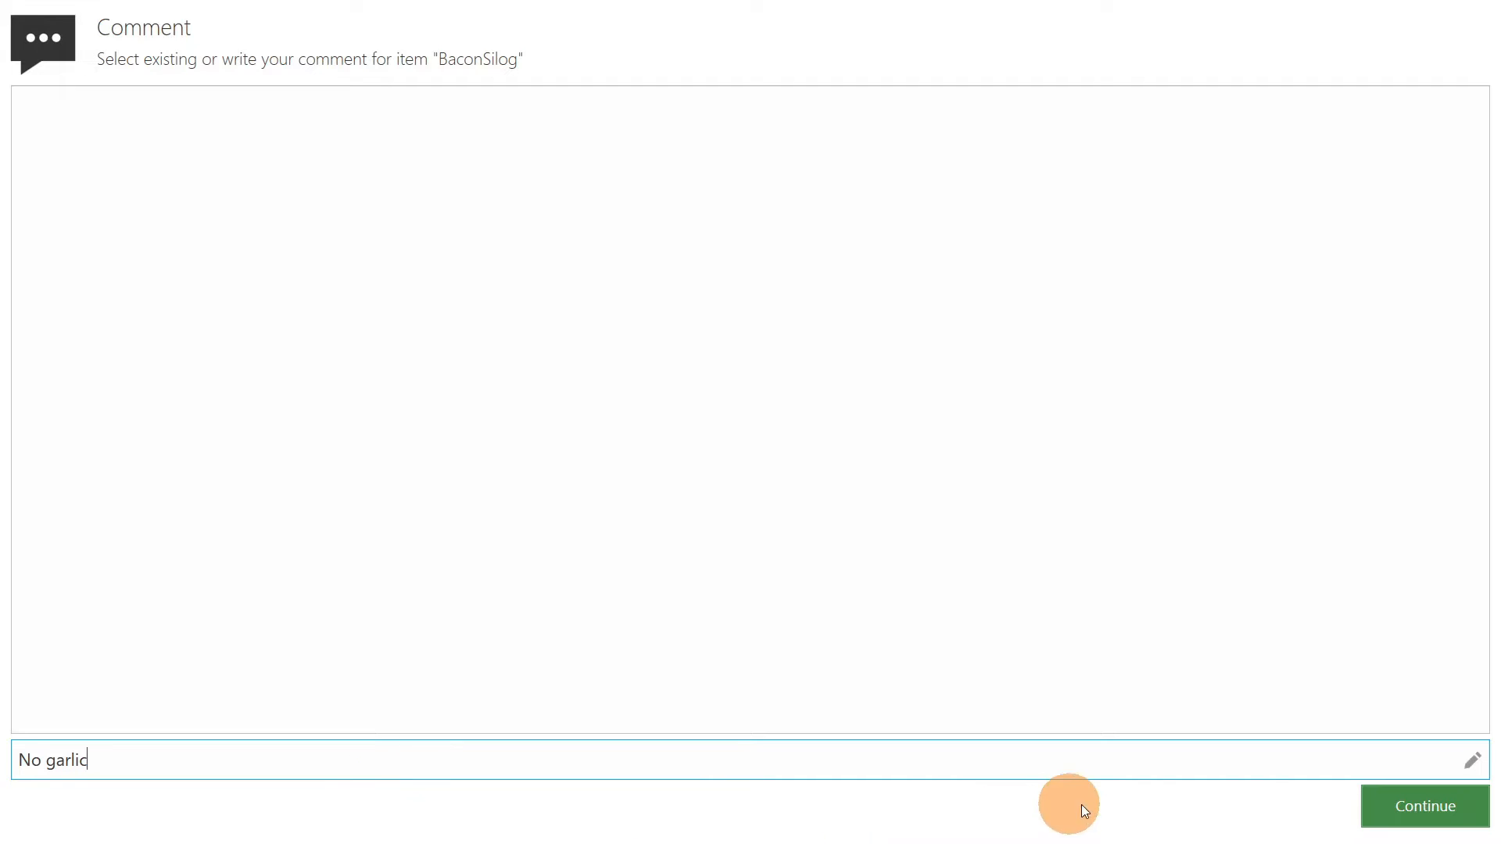
{"action": "left_click", "coordinate": [1381, 813]}
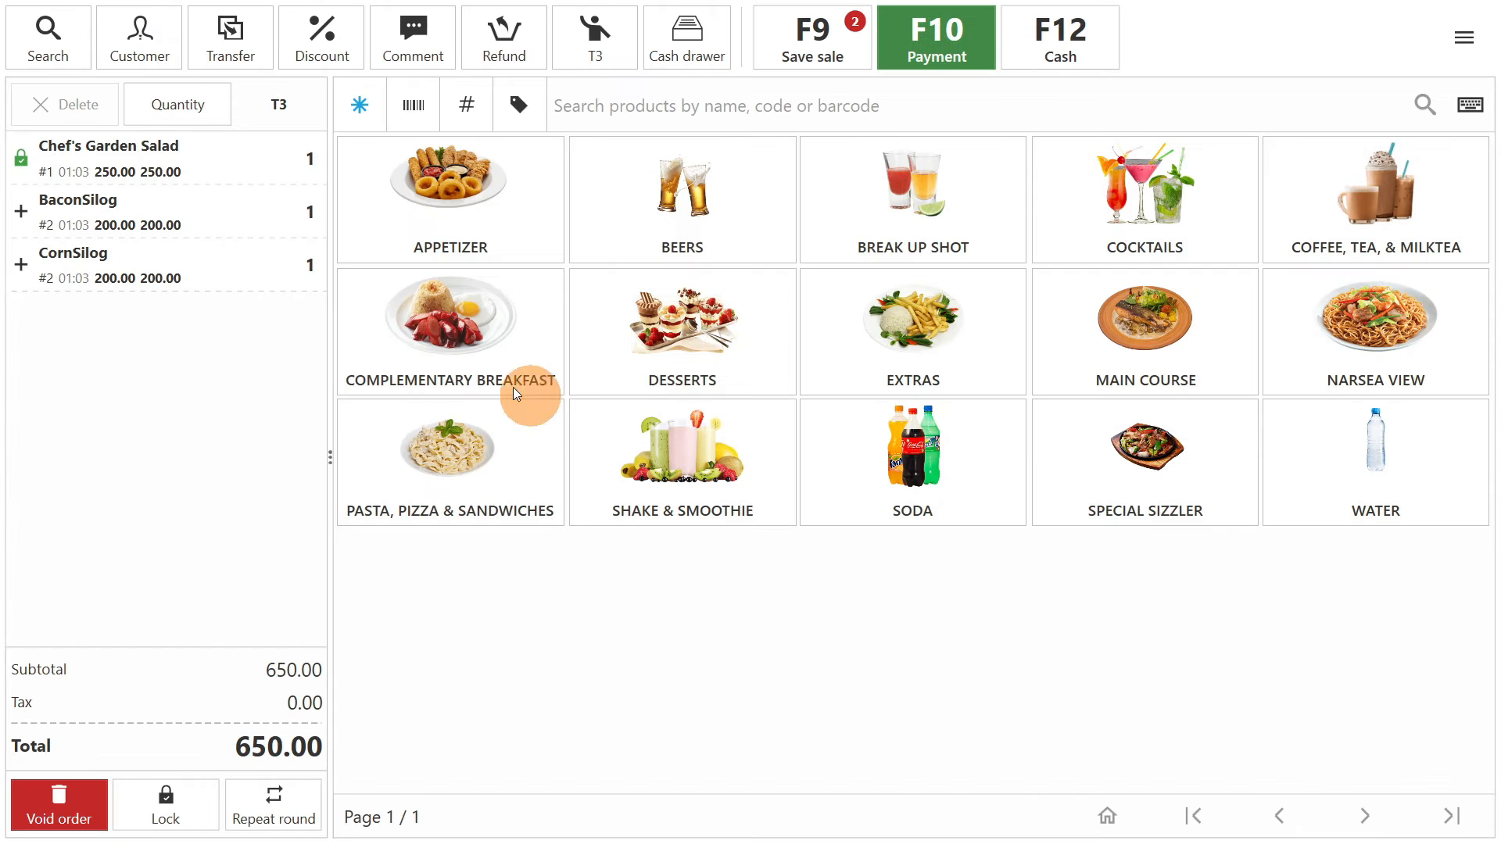
- Add the comment "No onion" to the CornSilog item and save the T3 sale
{"action": "left_click", "coordinate": [270, 284]}
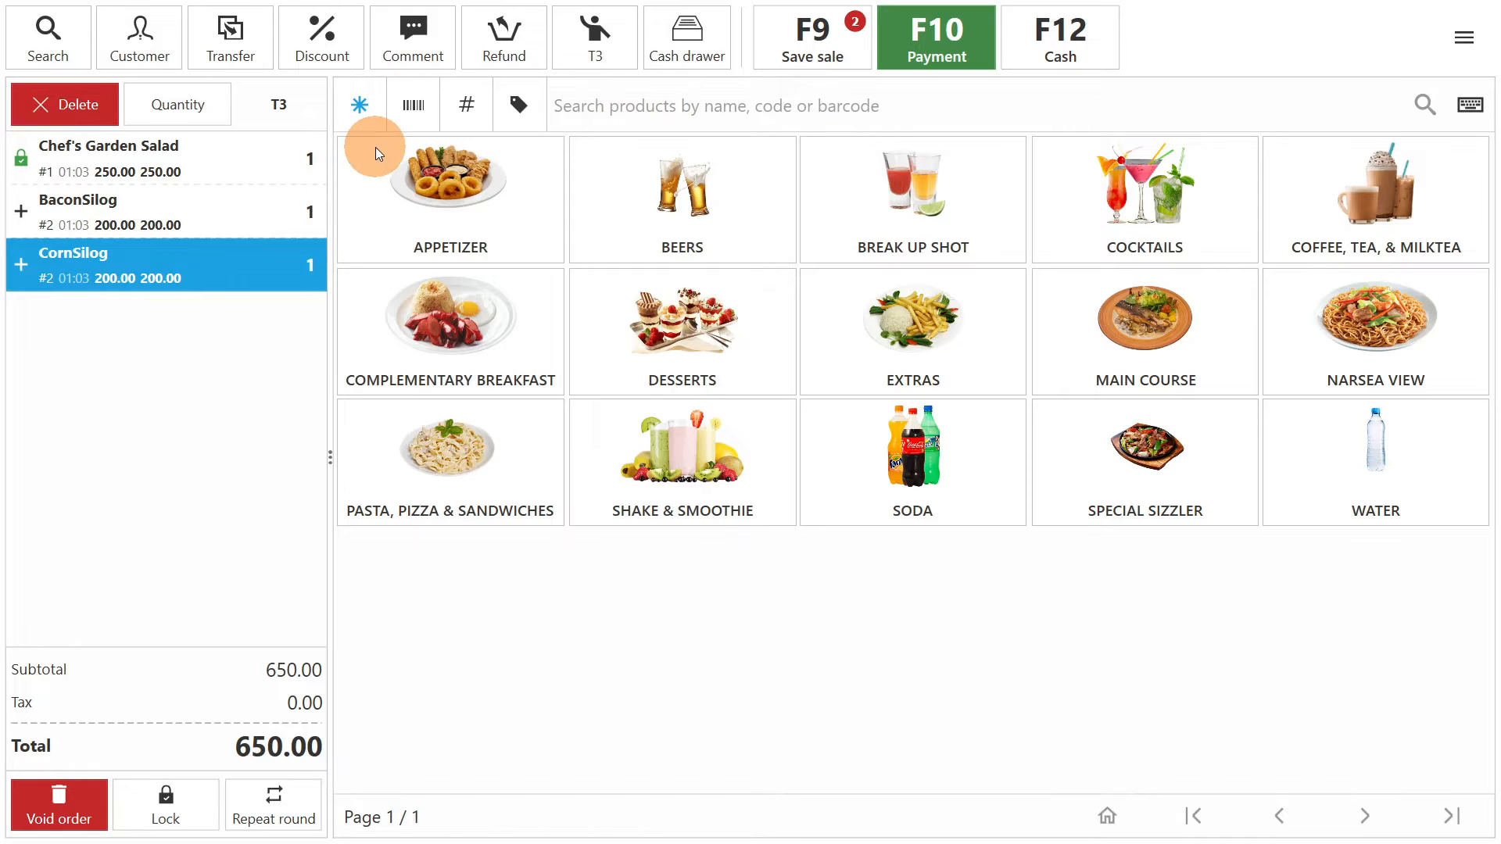
{"action": "left_click", "coordinate": [411, 47]}
{"action": "left_click", "coordinate": [491, 759]}
{"action": "type", "text": "No onion"}
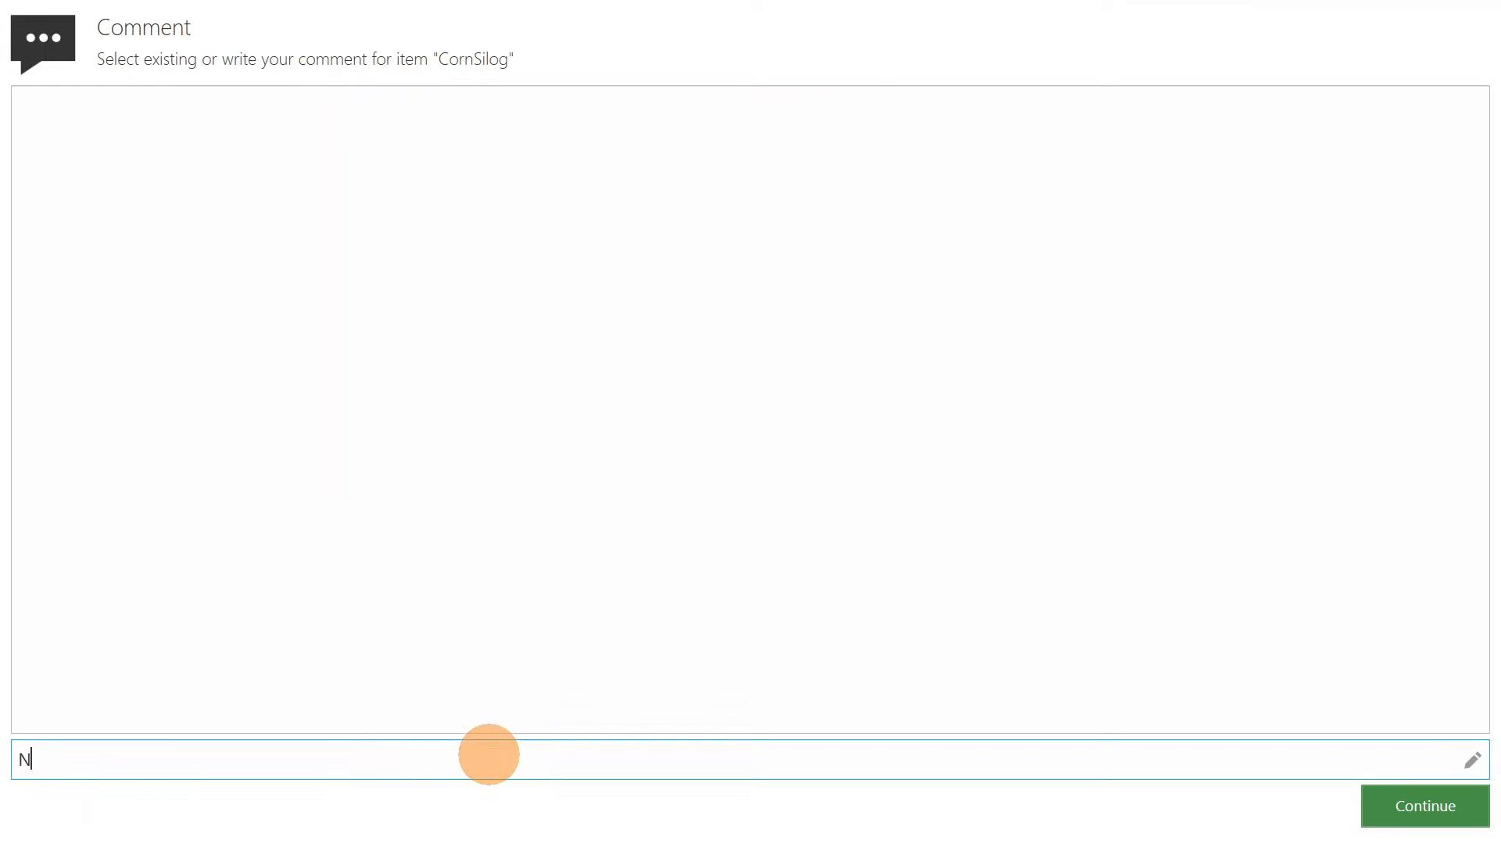
{"action": "left_click", "coordinate": [1419, 804]}
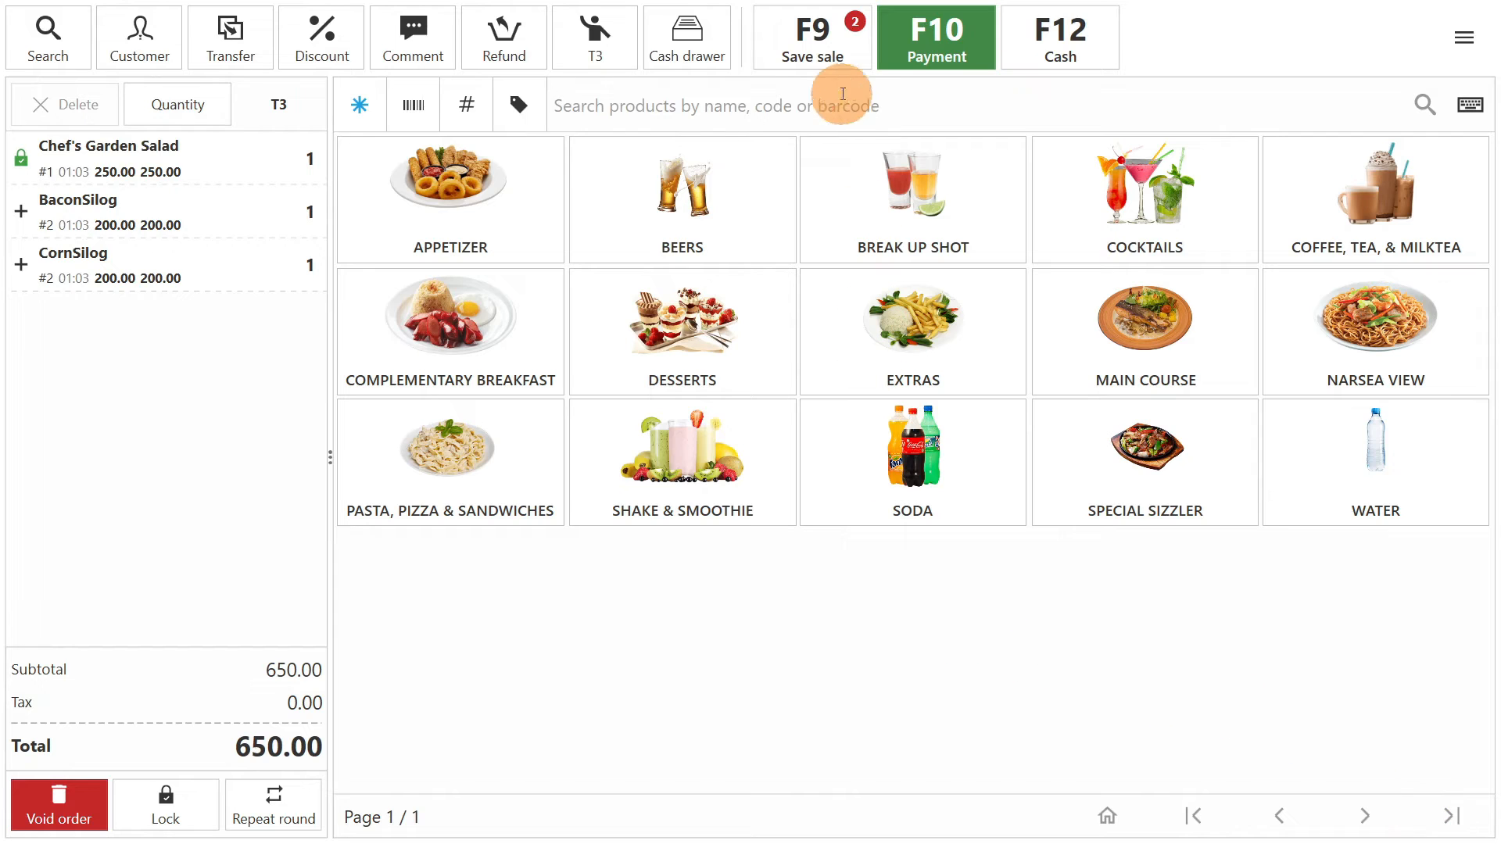
{"action": "left_click", "coordinate": [827, 51]}
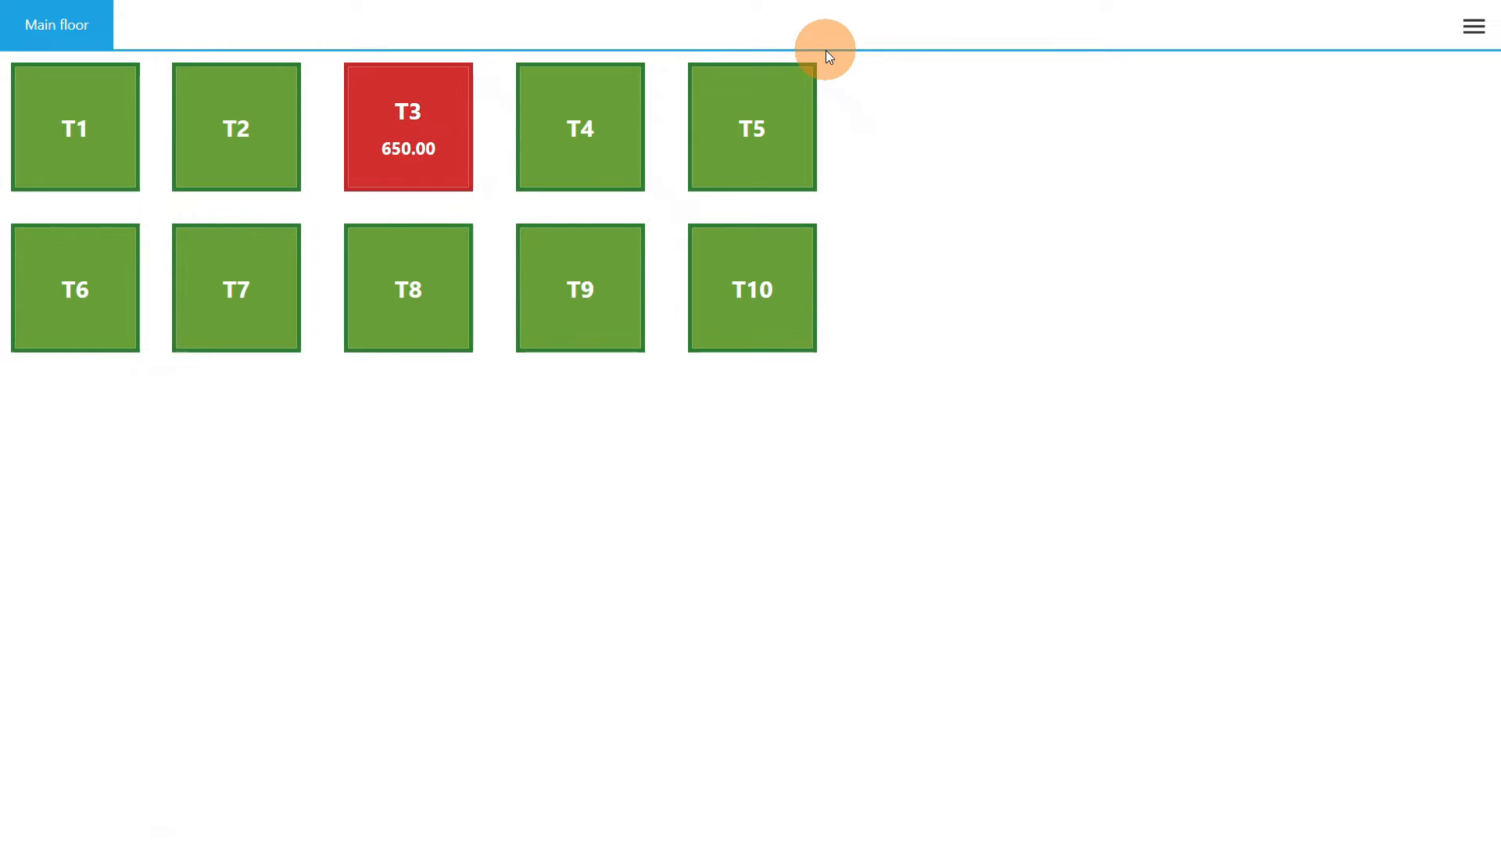
- Reopen the T3 order and apply a 5% discount to the whole cart
{"action": "left_click", "coordinate": [439, 158]}
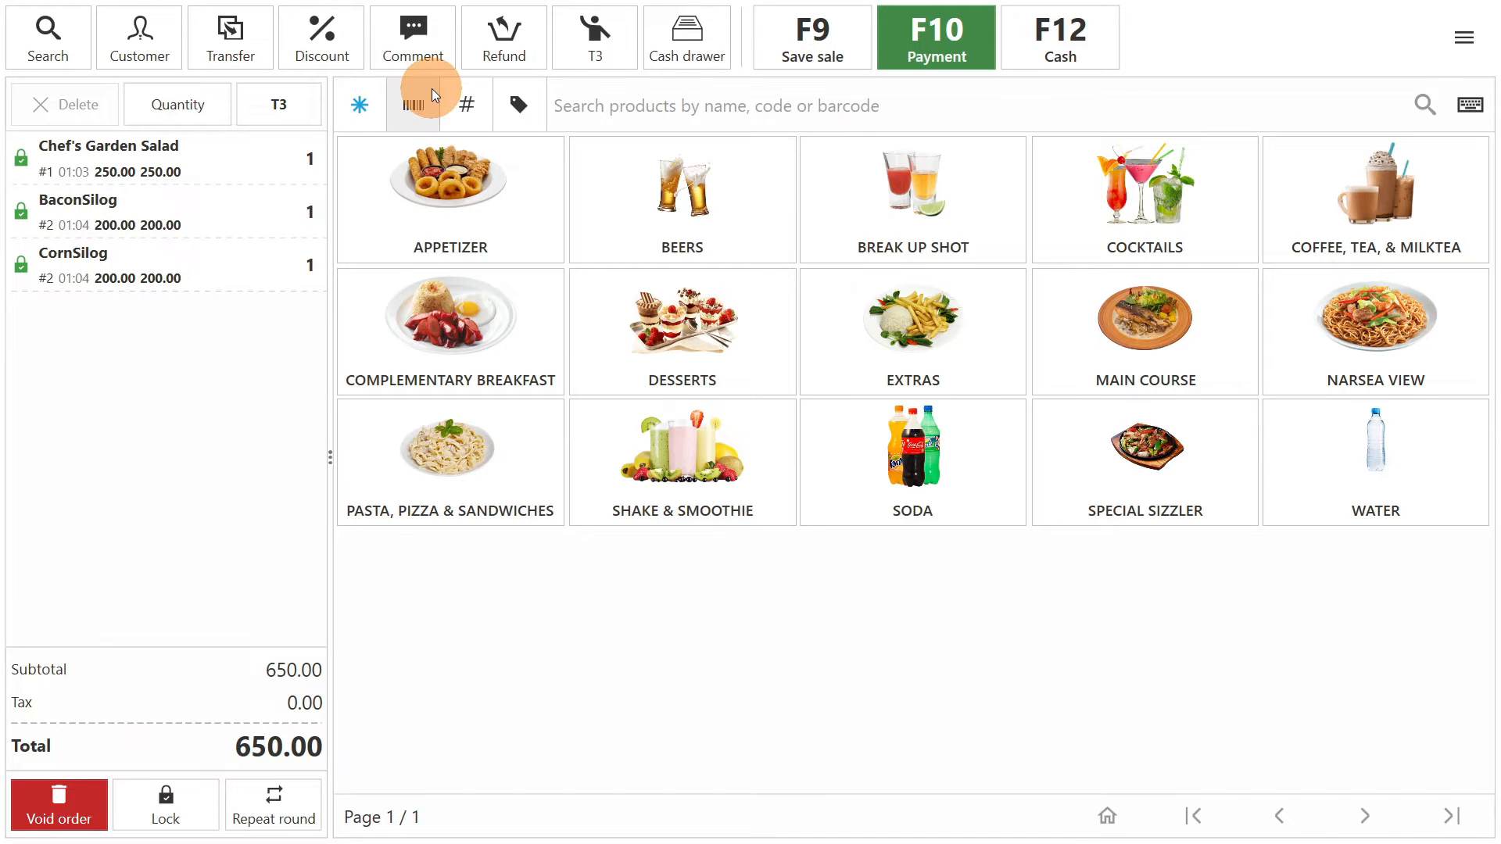
{"action": "left_click", "coordinate": [331, 47]}
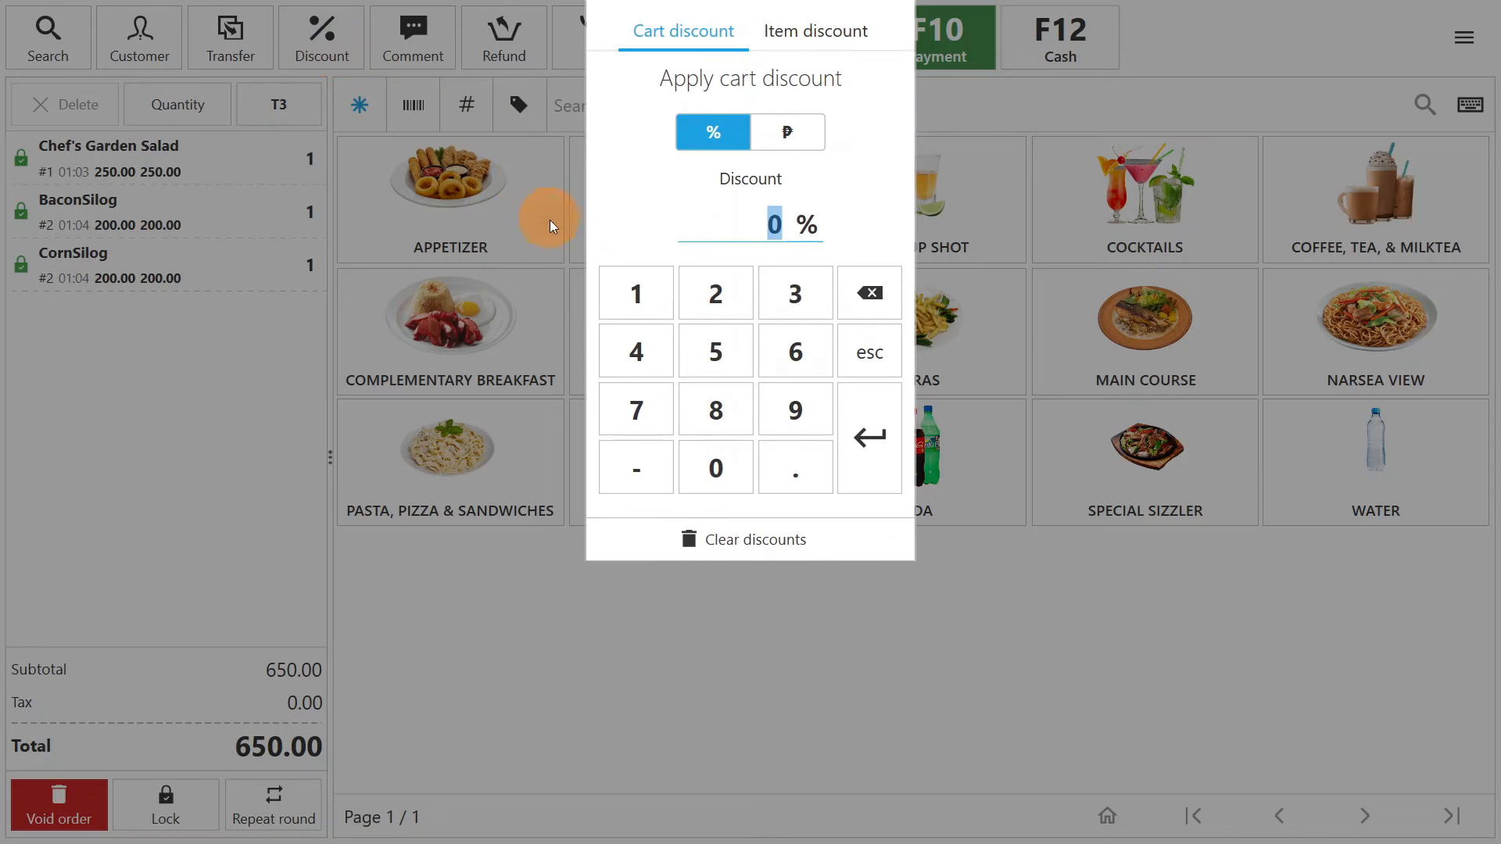
{"action": "left_click", "coordinate": [786, 135]}
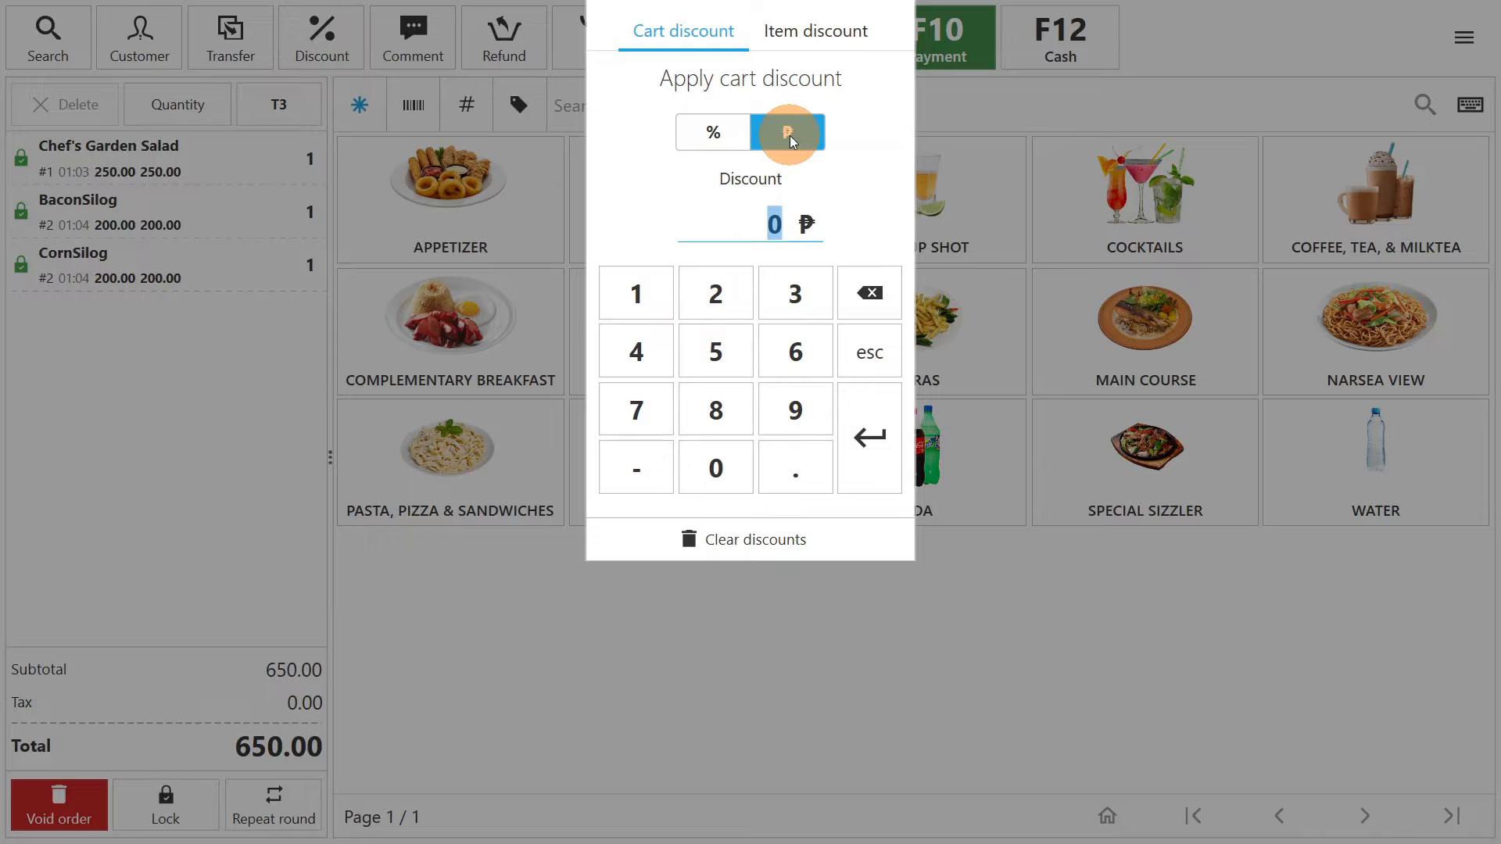
{"action": "left_click", "coordinate": [707, 130]}
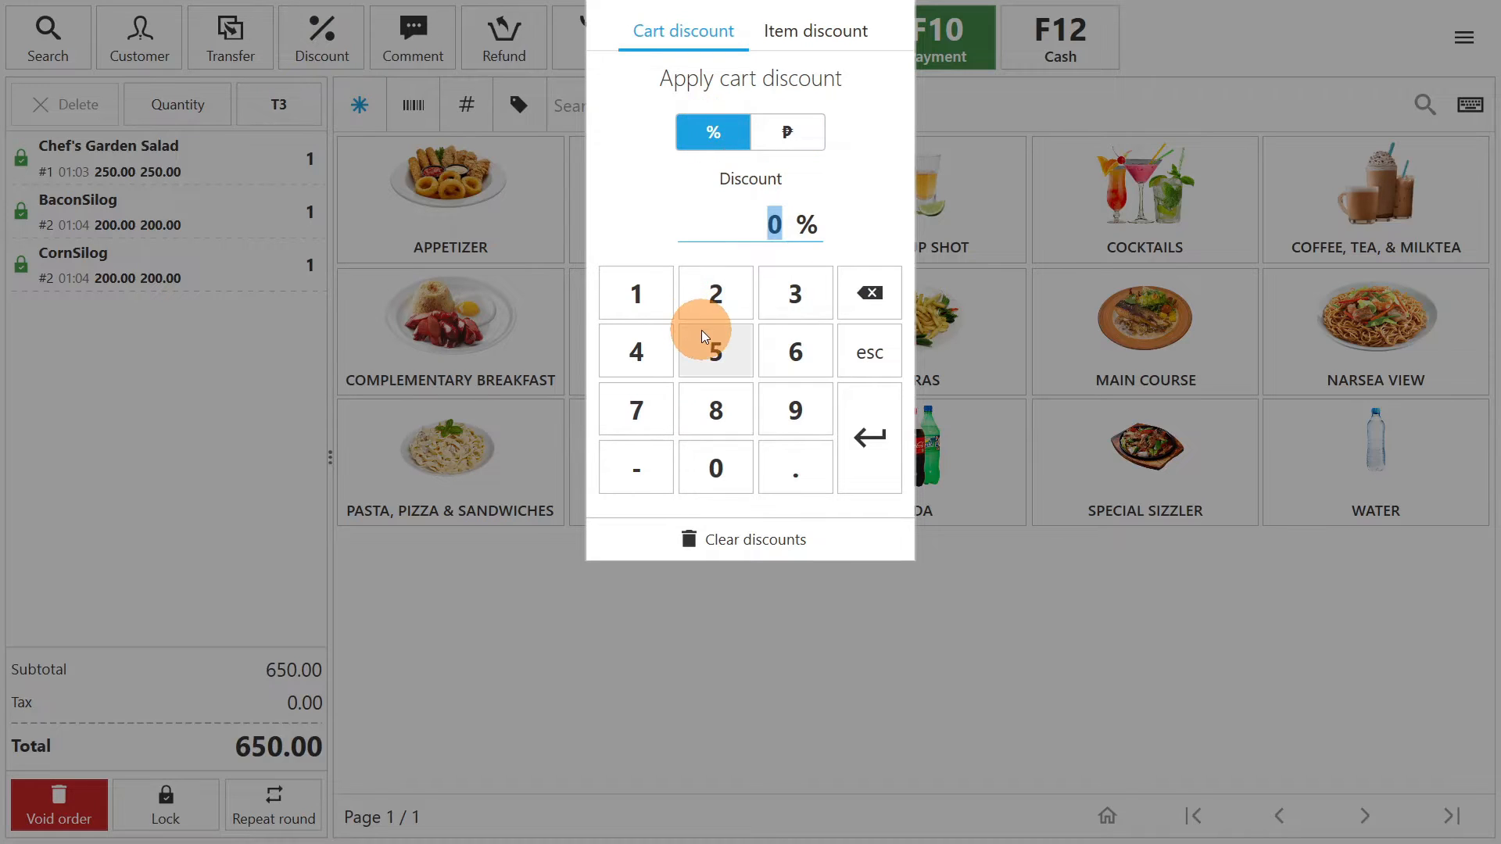
{"action": "left_click", "coordinate": [716, 350]}
{"action": "left_click", "coordinate": [852, 438]}
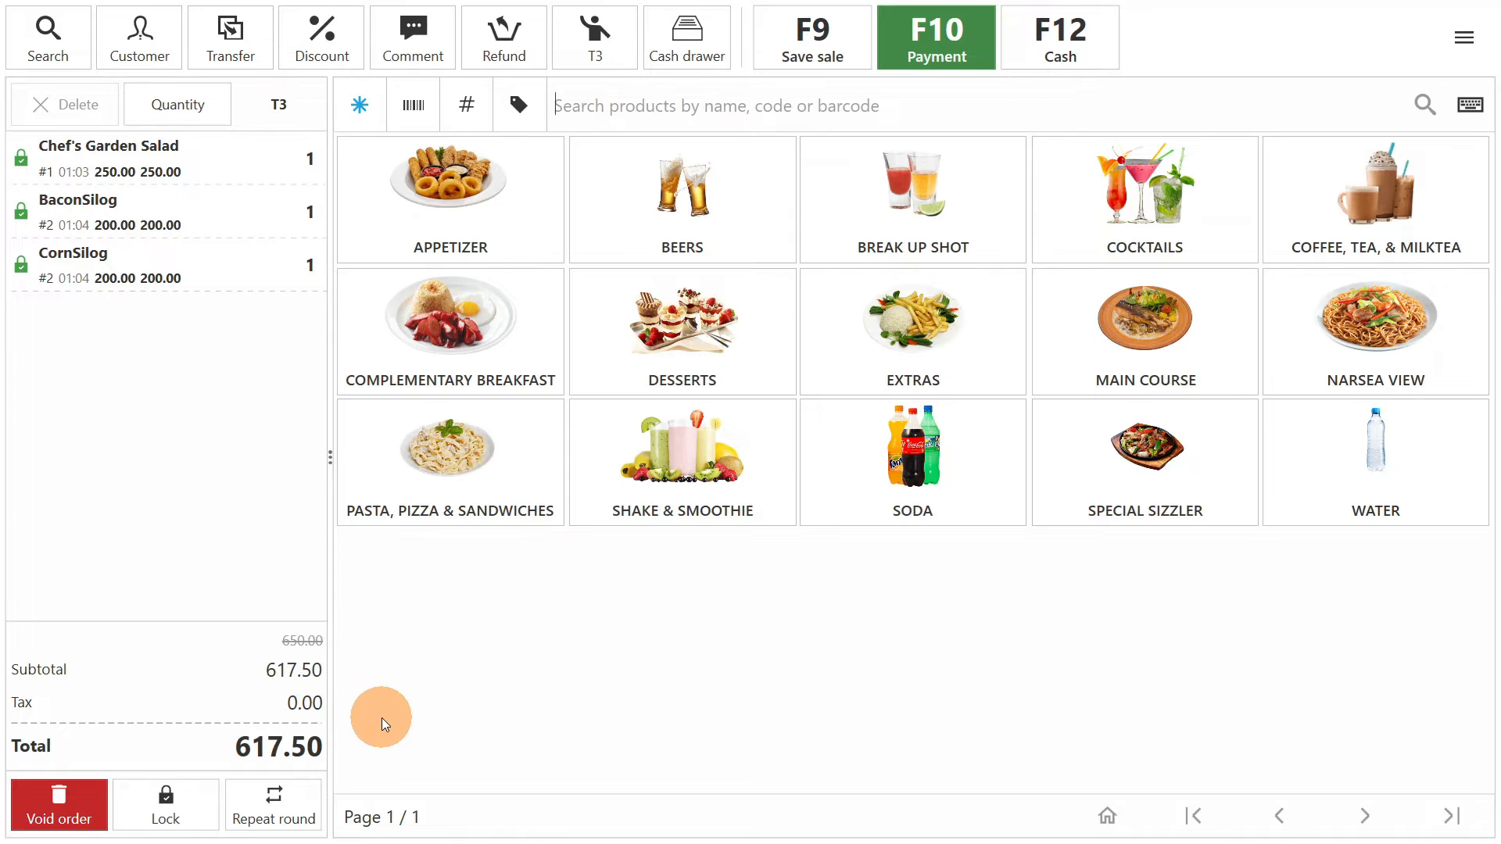
- Void the entire T3 order and open table T5 from the floor plan
{"action": "left_click", "coordinate": [63, 806]}
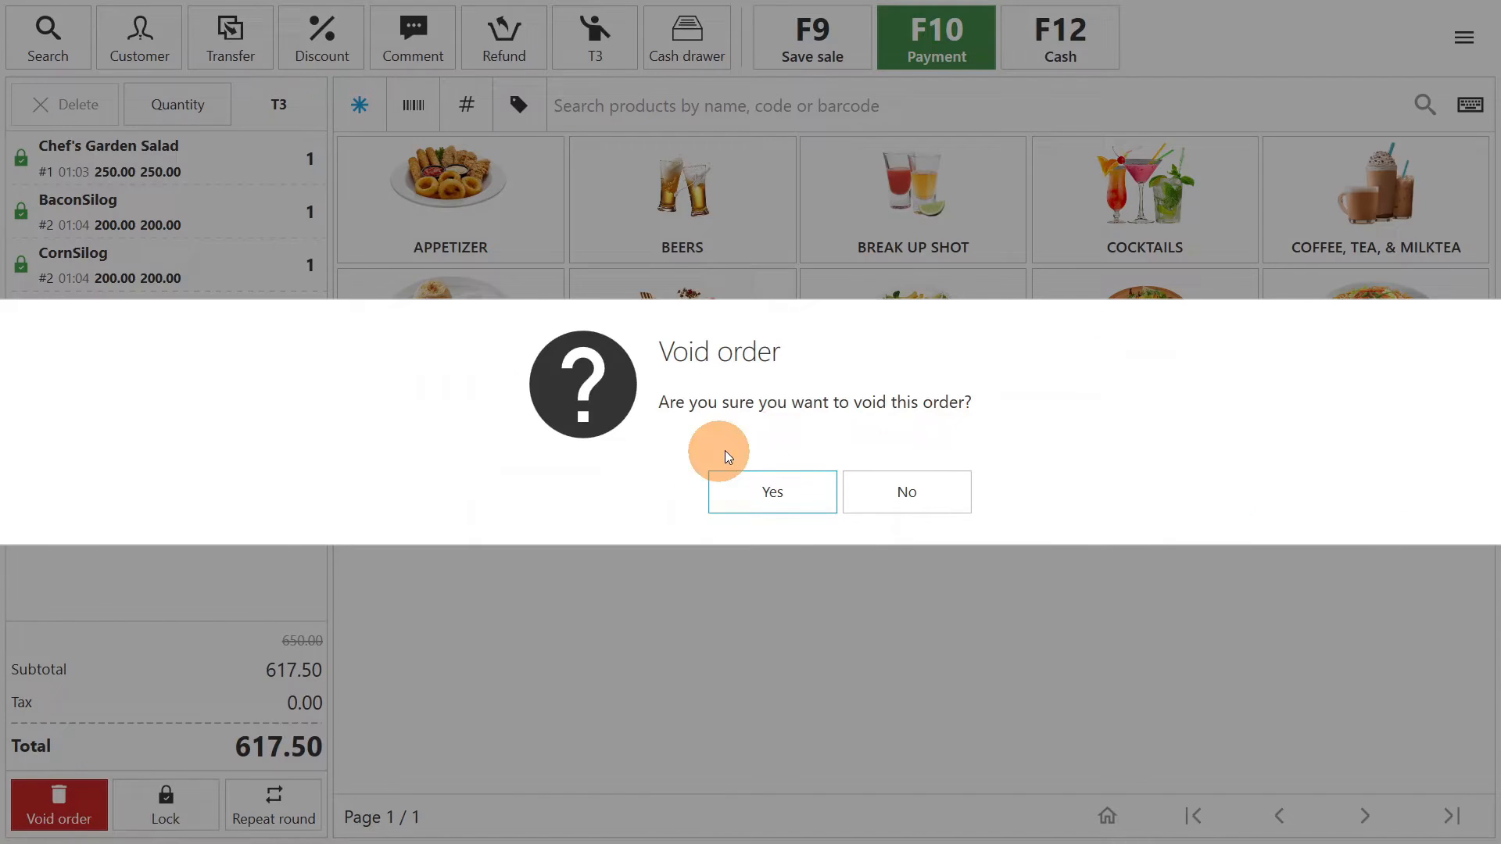
{"action": "left_click", "coordinate": [780, 491]}
{"action": "left_click", "coordinate": [752, 171]}
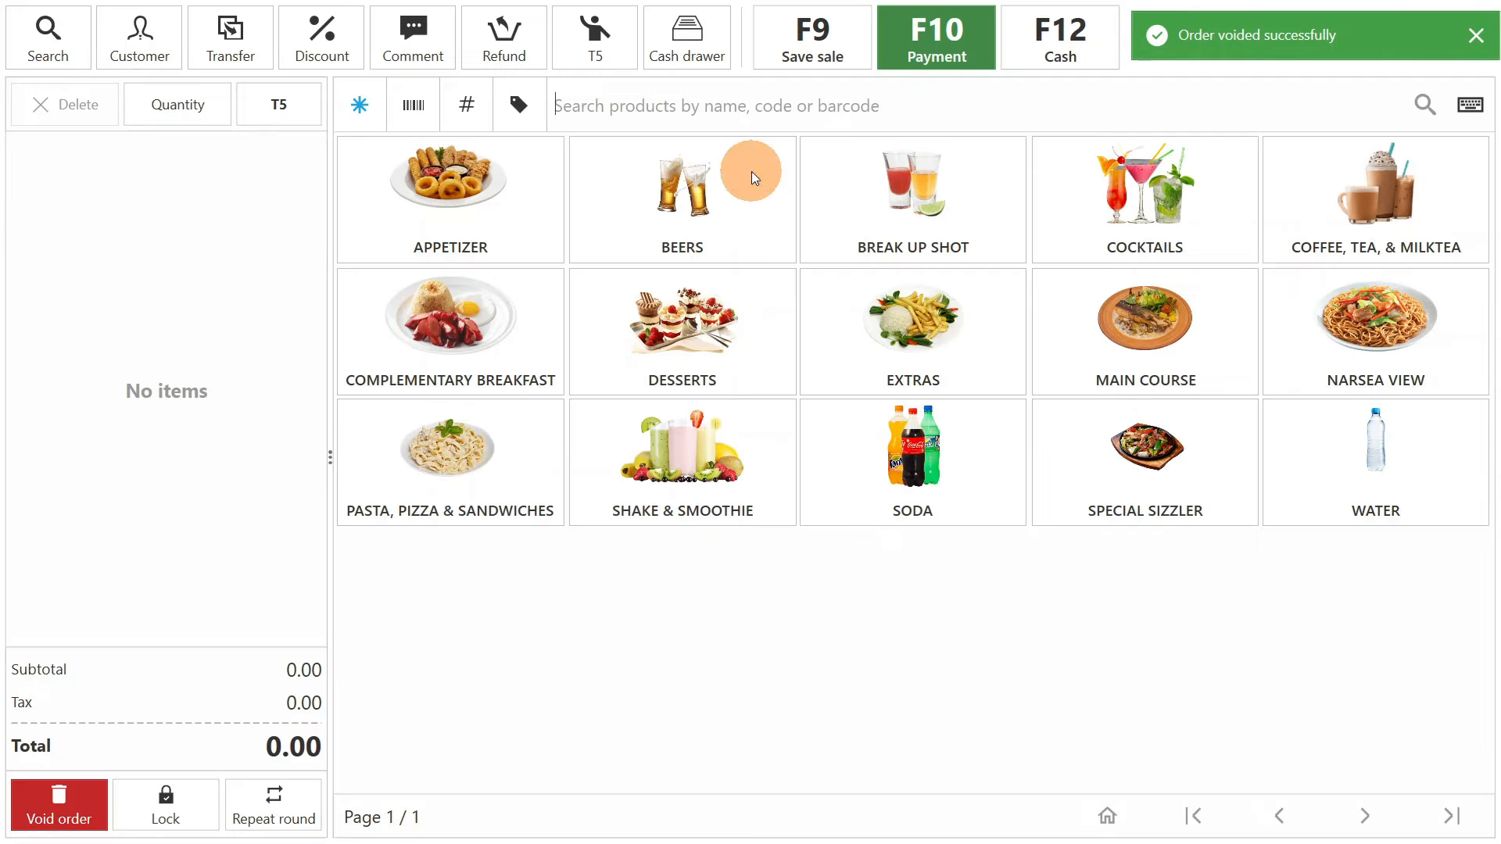
- Display the sales history with its period set to this month
{"action": "left_click", "coordinate": [1475, 35]}
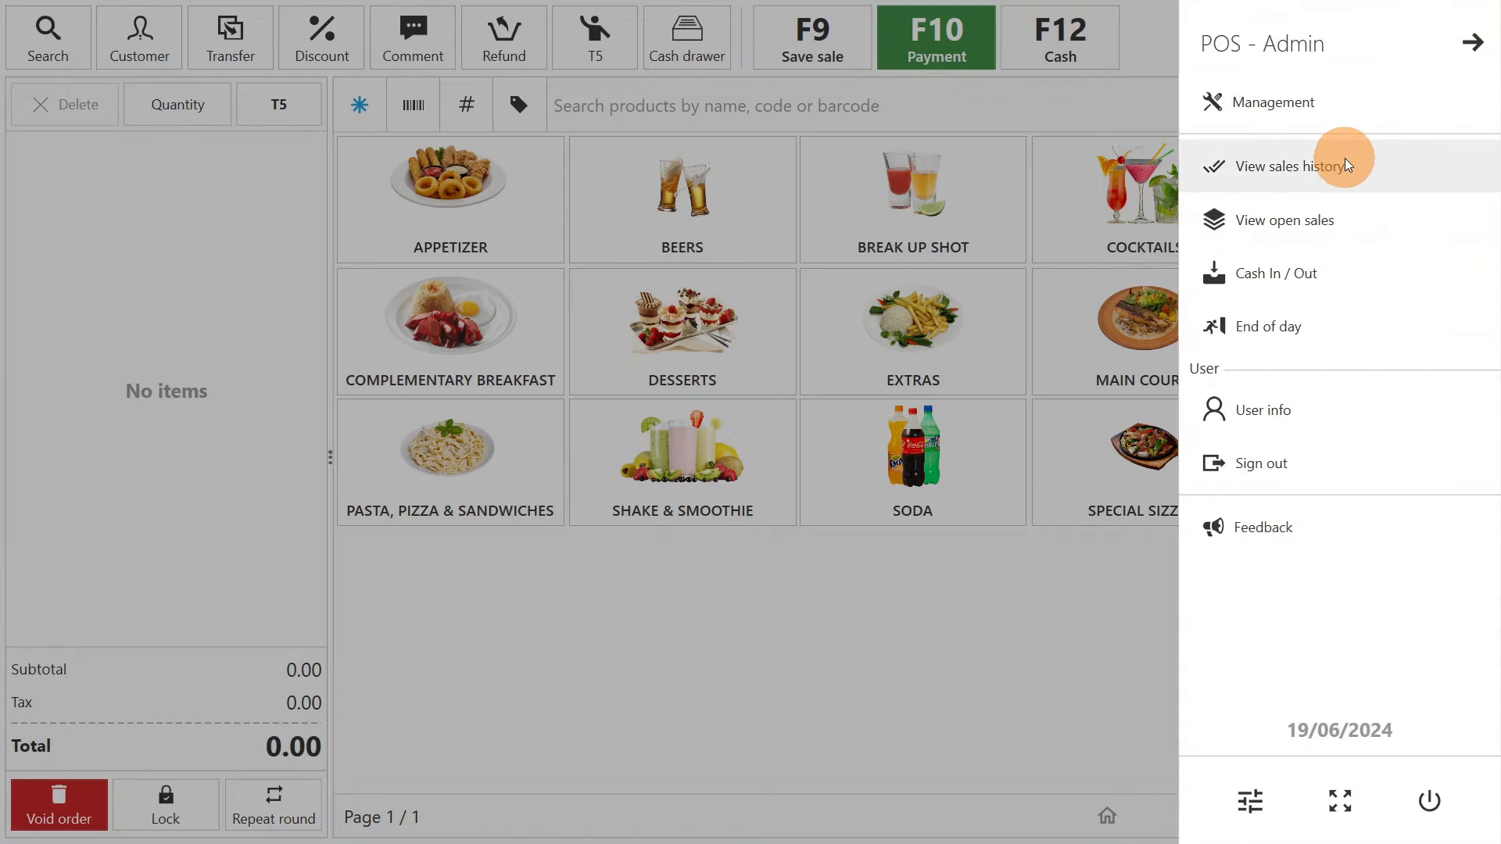
{"action": "left_click", "coordinate": [1346, 165]}
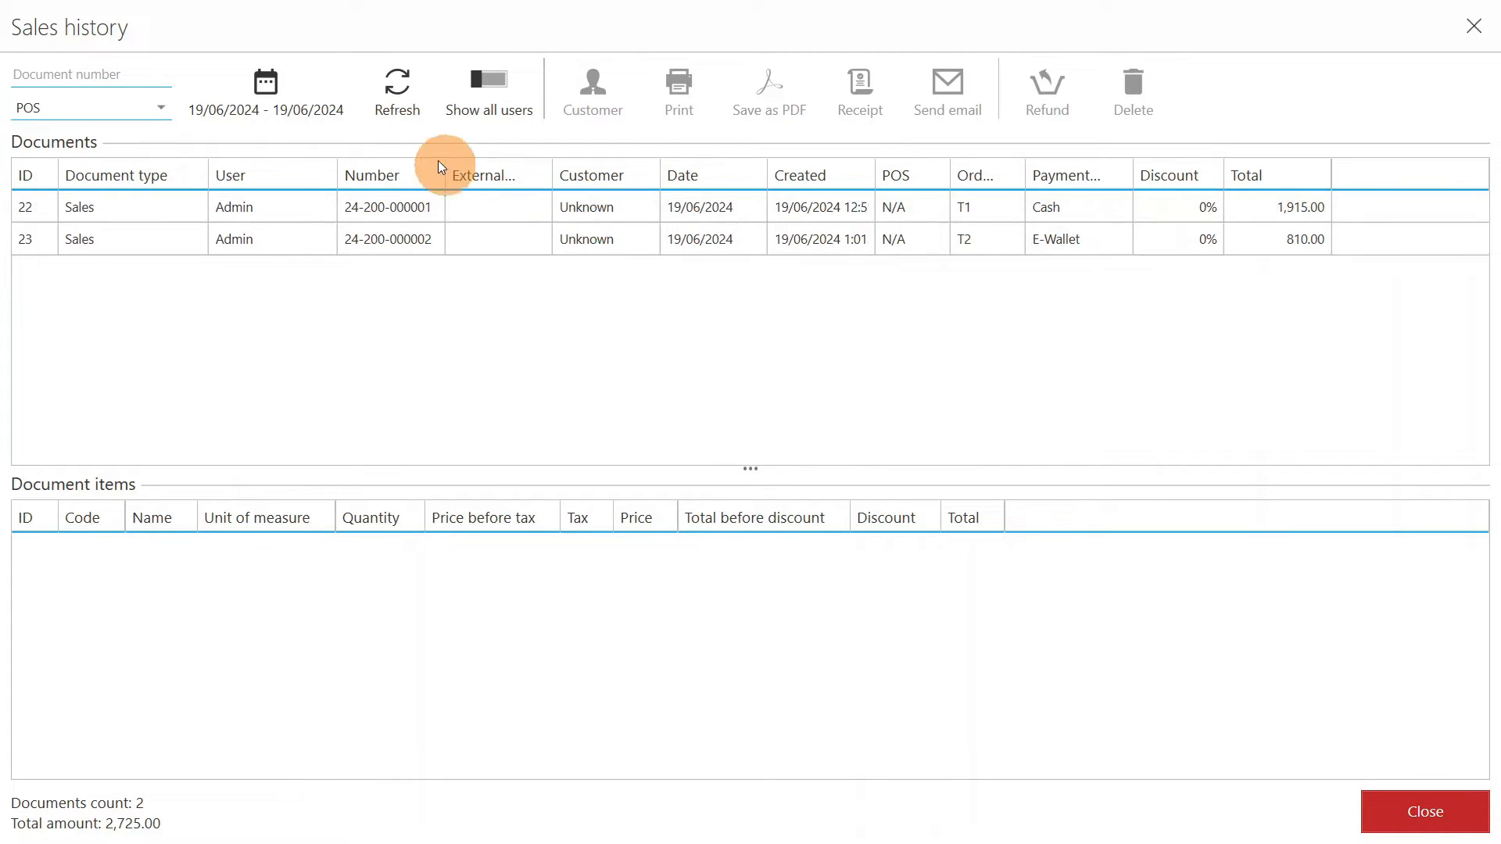
{"action": "left_click", "coordinate": [290, 95]}
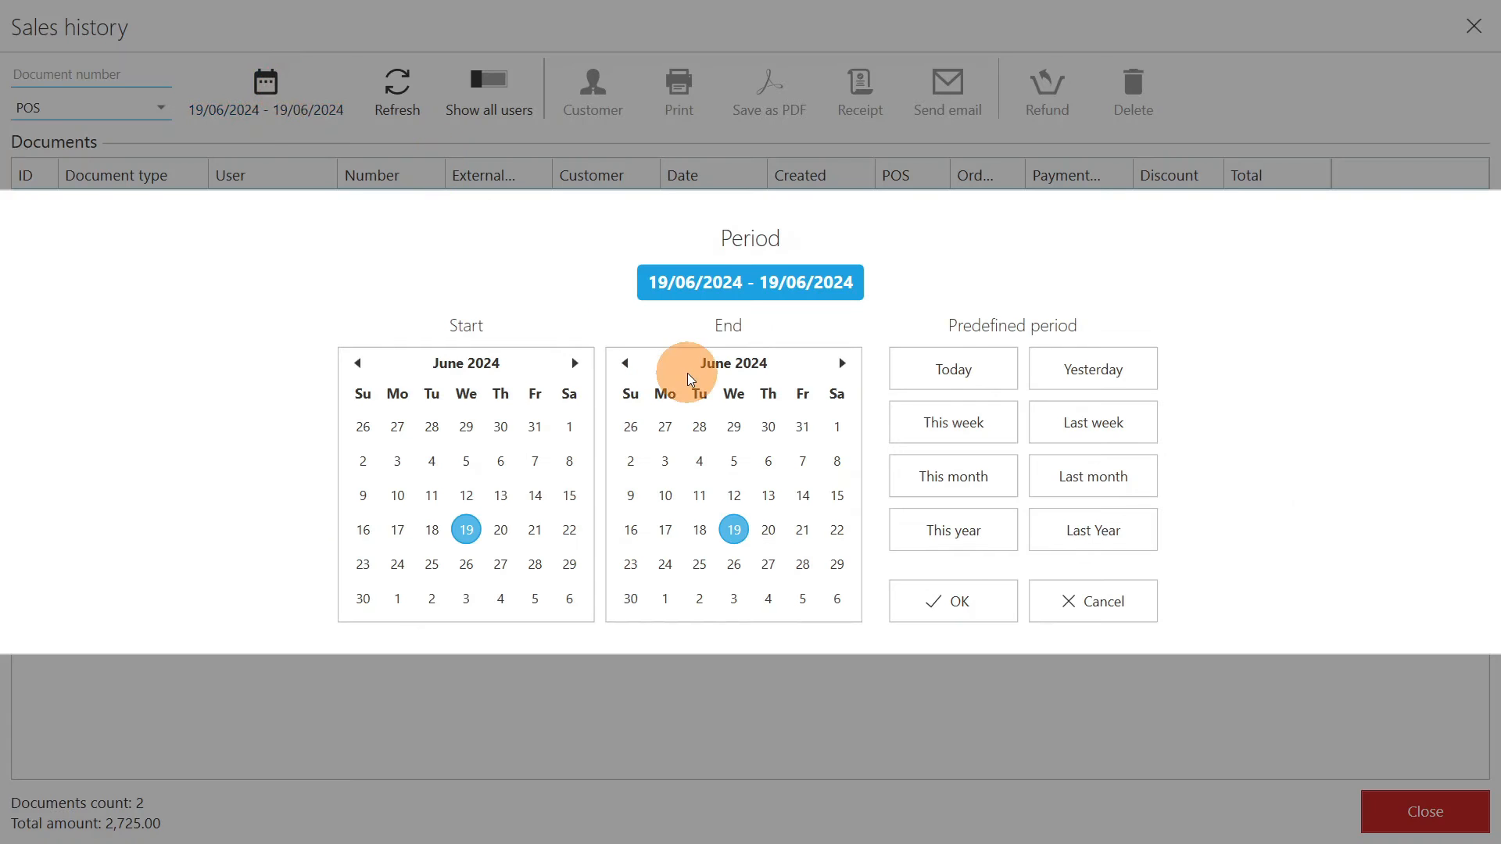
{"action": "left_click", "coordinate": [936, 489]}
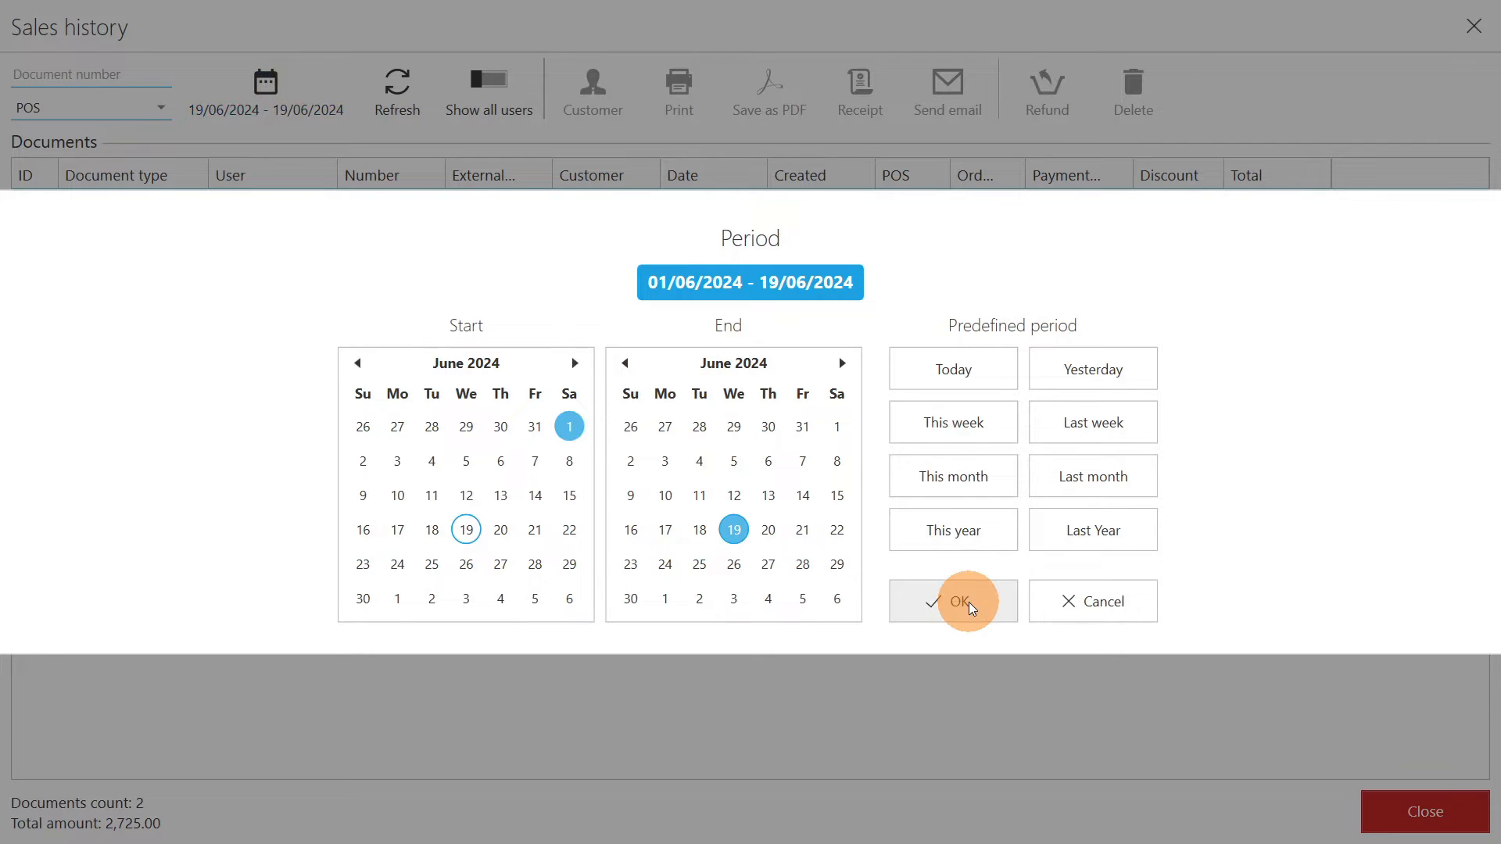
{"action": "left_click", "coordinate": [967, 603]}
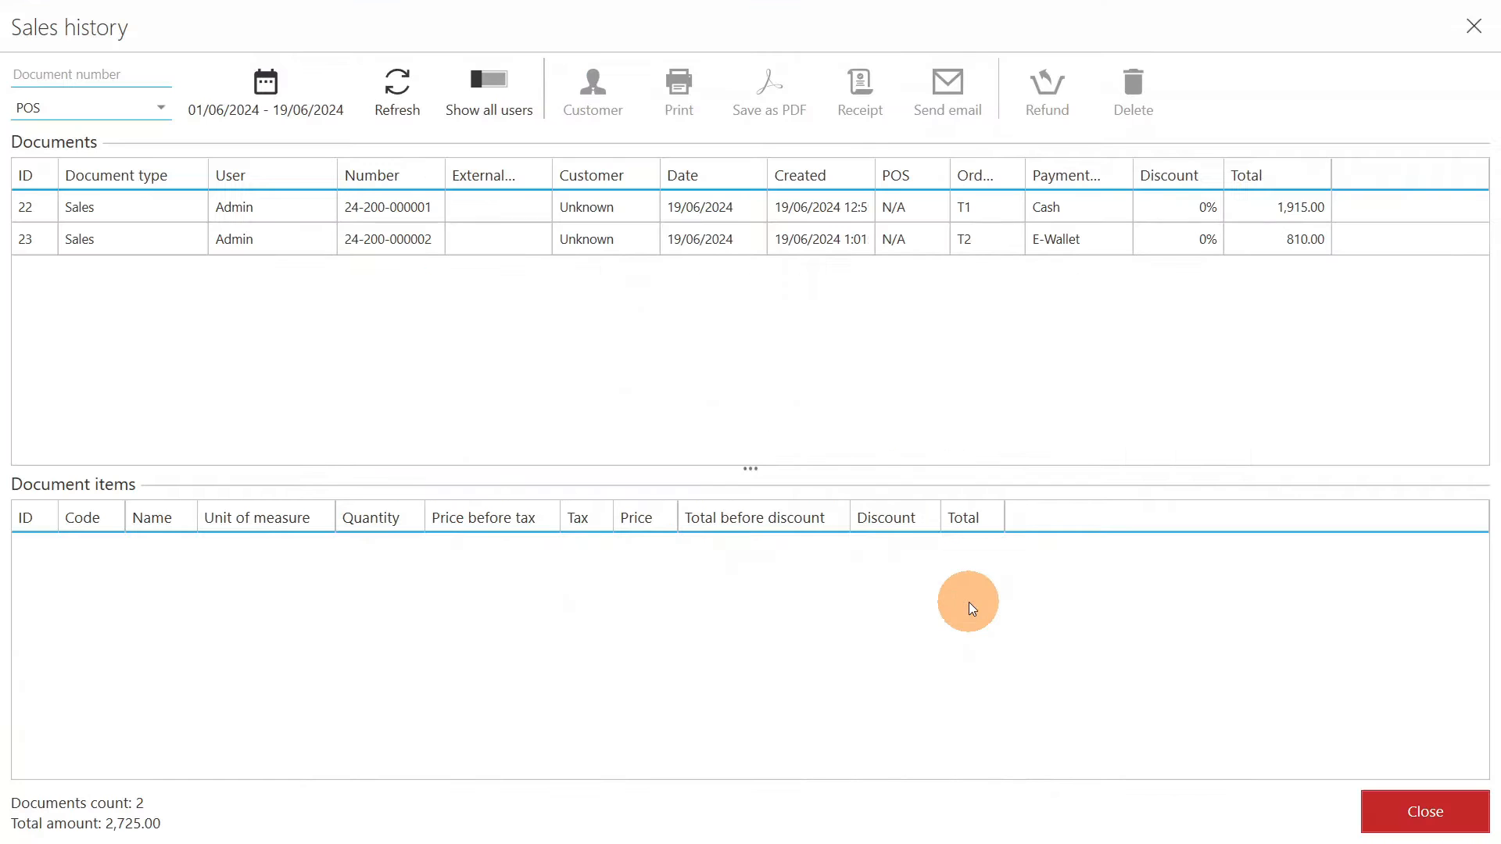
- Review the items of the T1 cash sale, refund the whole sale and finish without issuing a receipt
{"action": "left_click", "coordinate": [512, 215]}
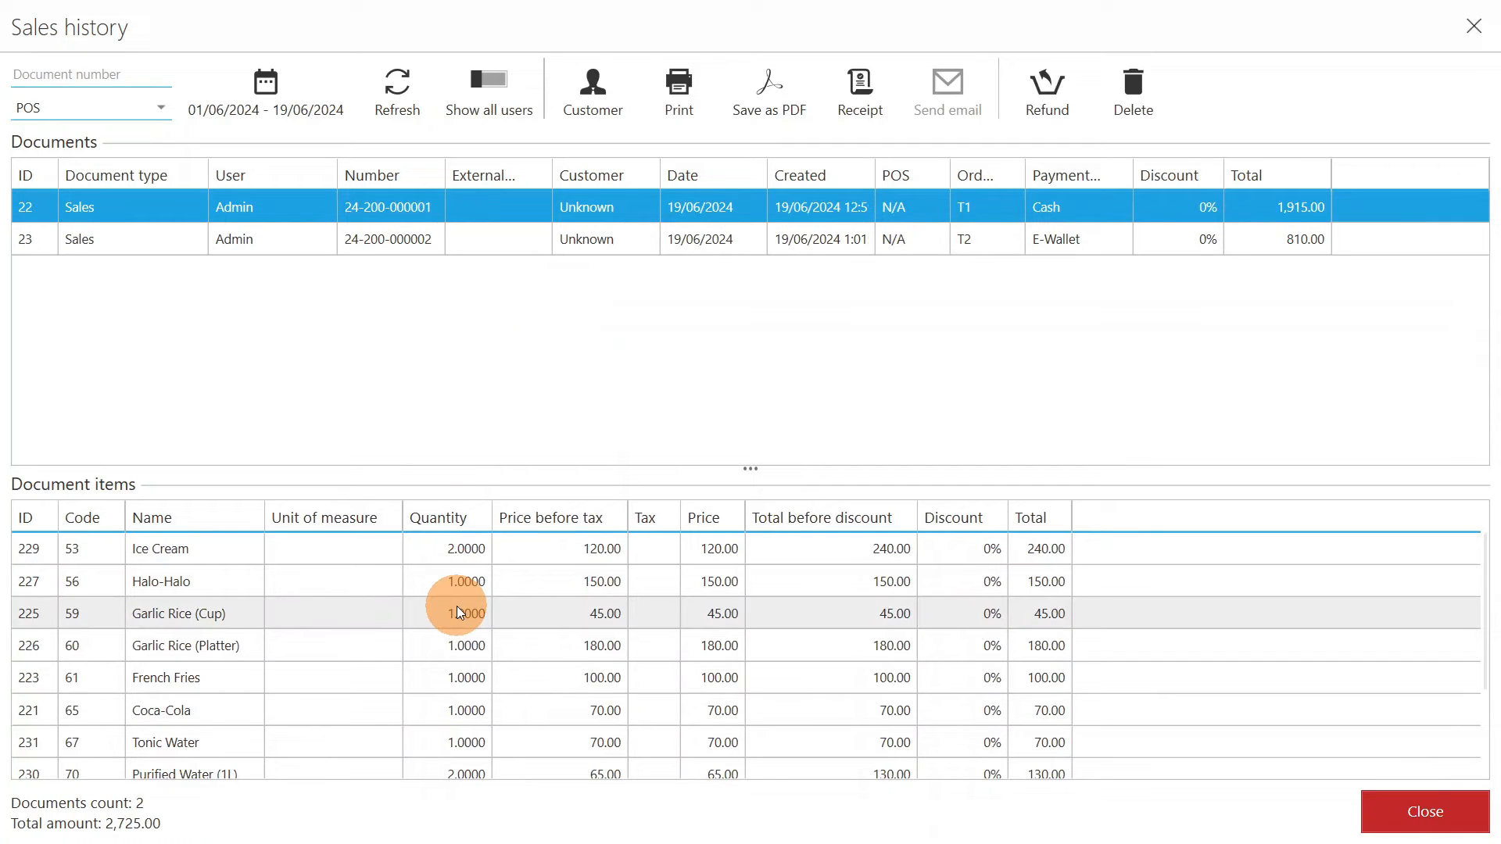
{"action": "scroll", "coordinate": [459, 612], "scroll_direction": "down", "scroll_amount": 2}
{"action": "scroll", "coordinate": [459, 612], "scroll_direction": "up", "scroll_amount": 2}
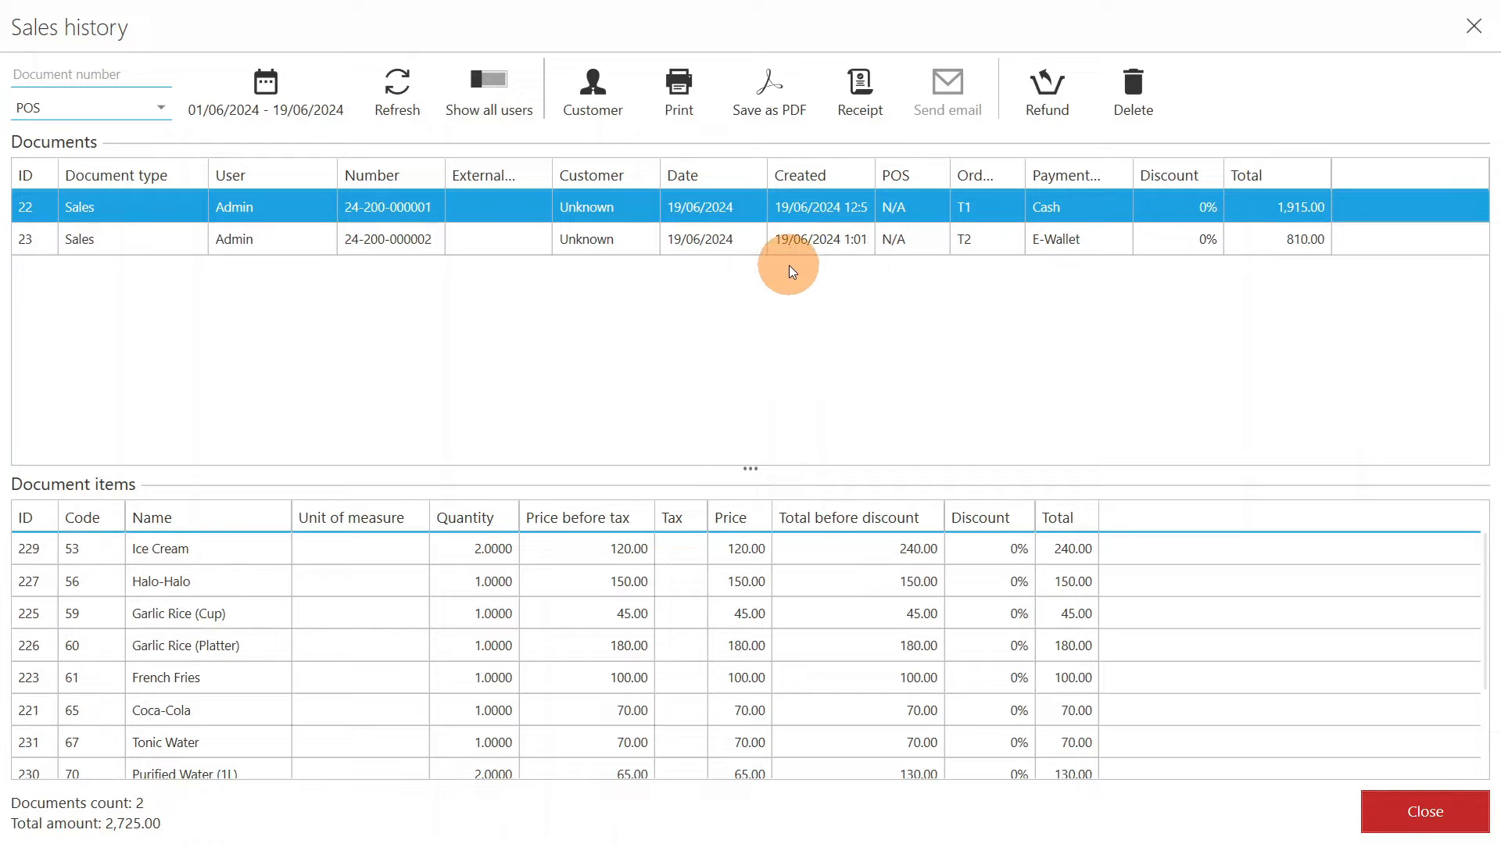
{"action": "left_click", "coordinate": [1043, 96]}
{"action": "left_click", "coordinate": [1296, 801]}
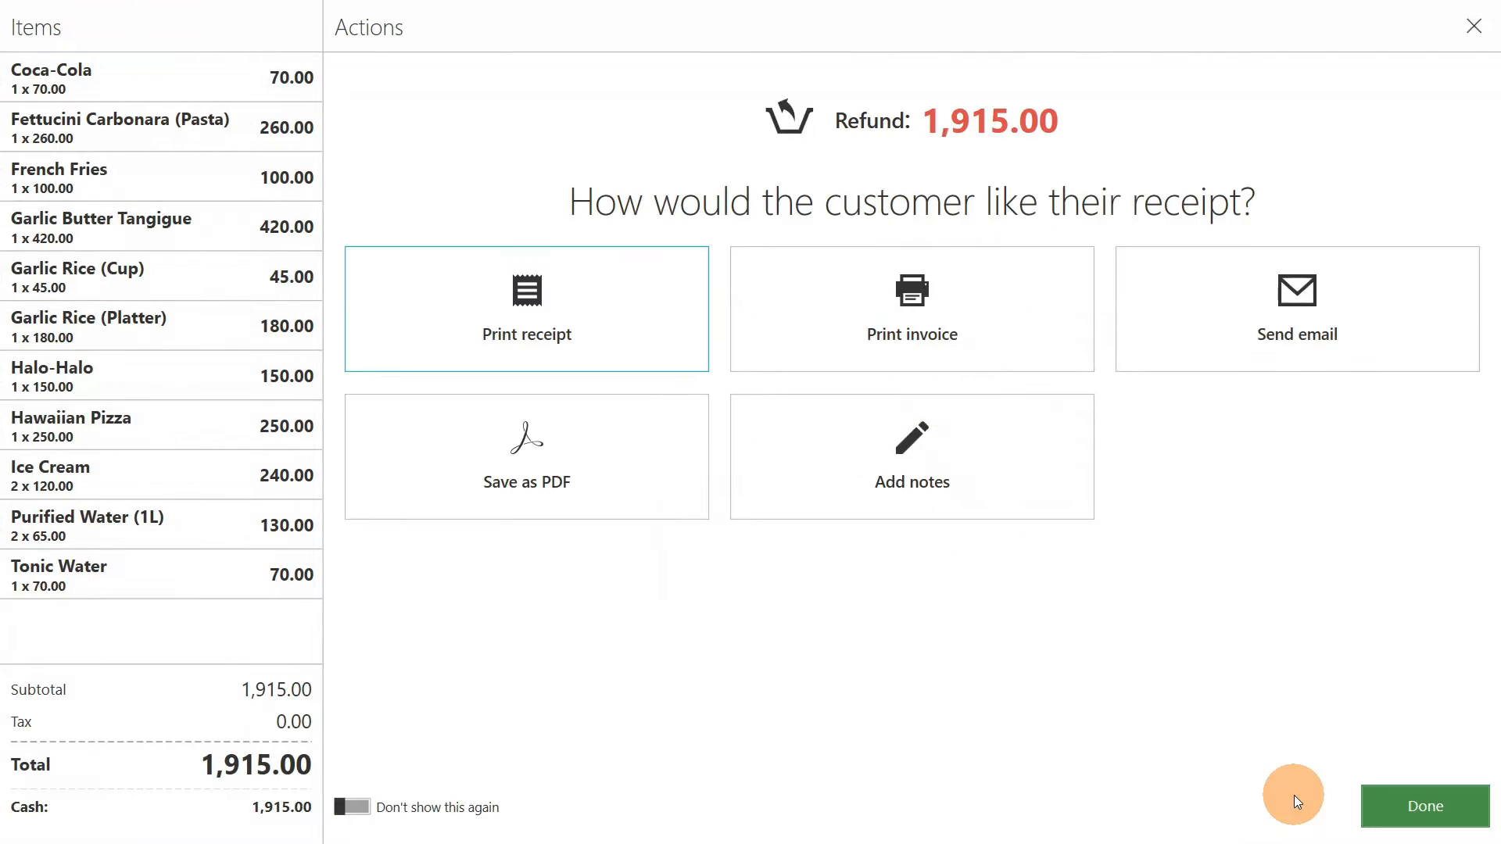
{"action": "left_click", "coordinate": [1422, 804]}
{"action": "left_click", "coordinate": [1421, 805]}
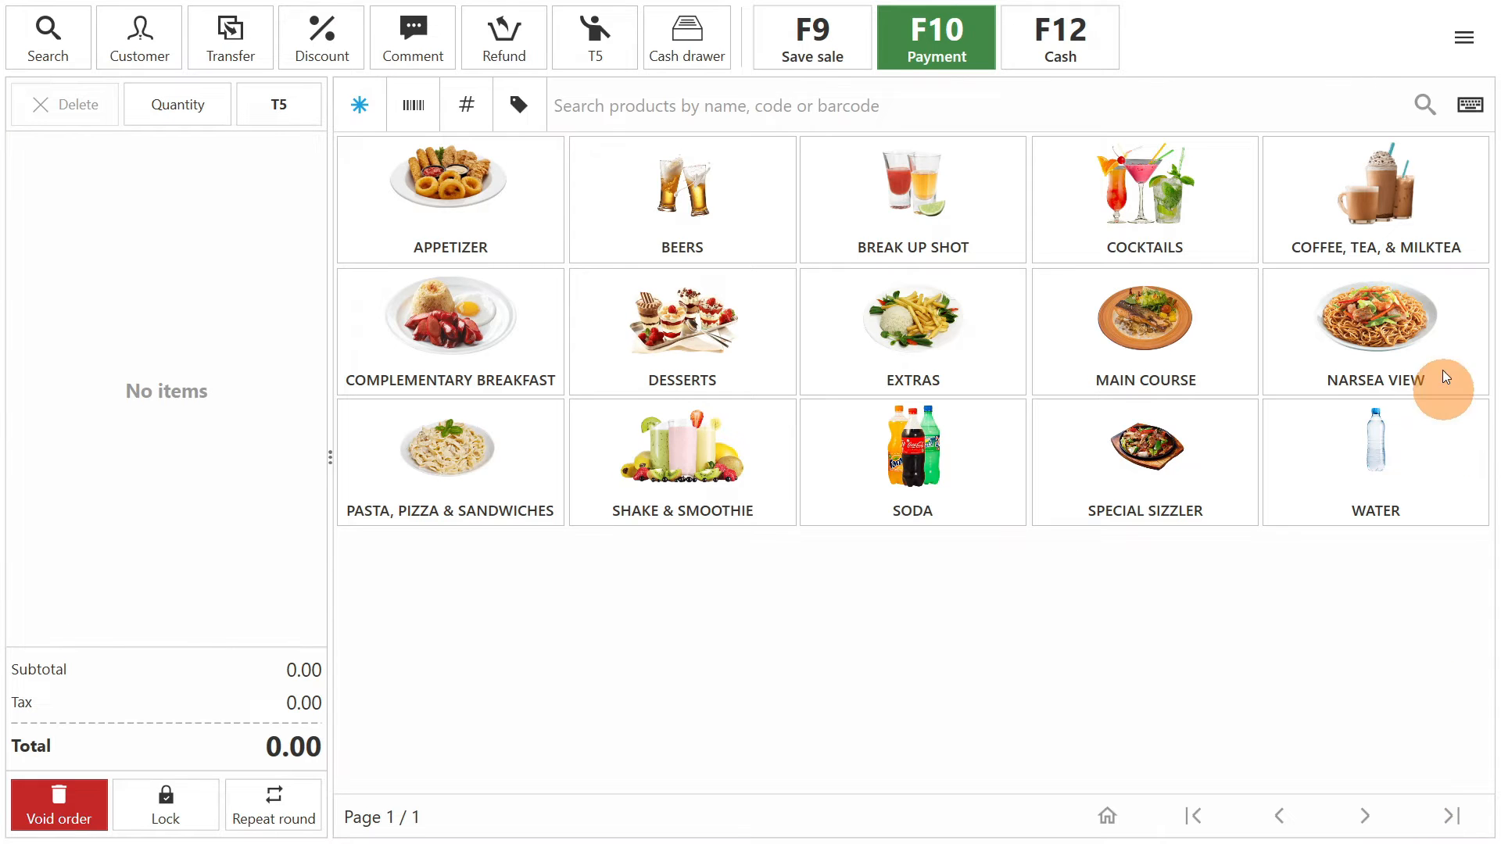
- Record a cash-in entry of 2000 with the description "cash fund" and save it
{"action": "left_click", "coordinate": [1463, 39]}
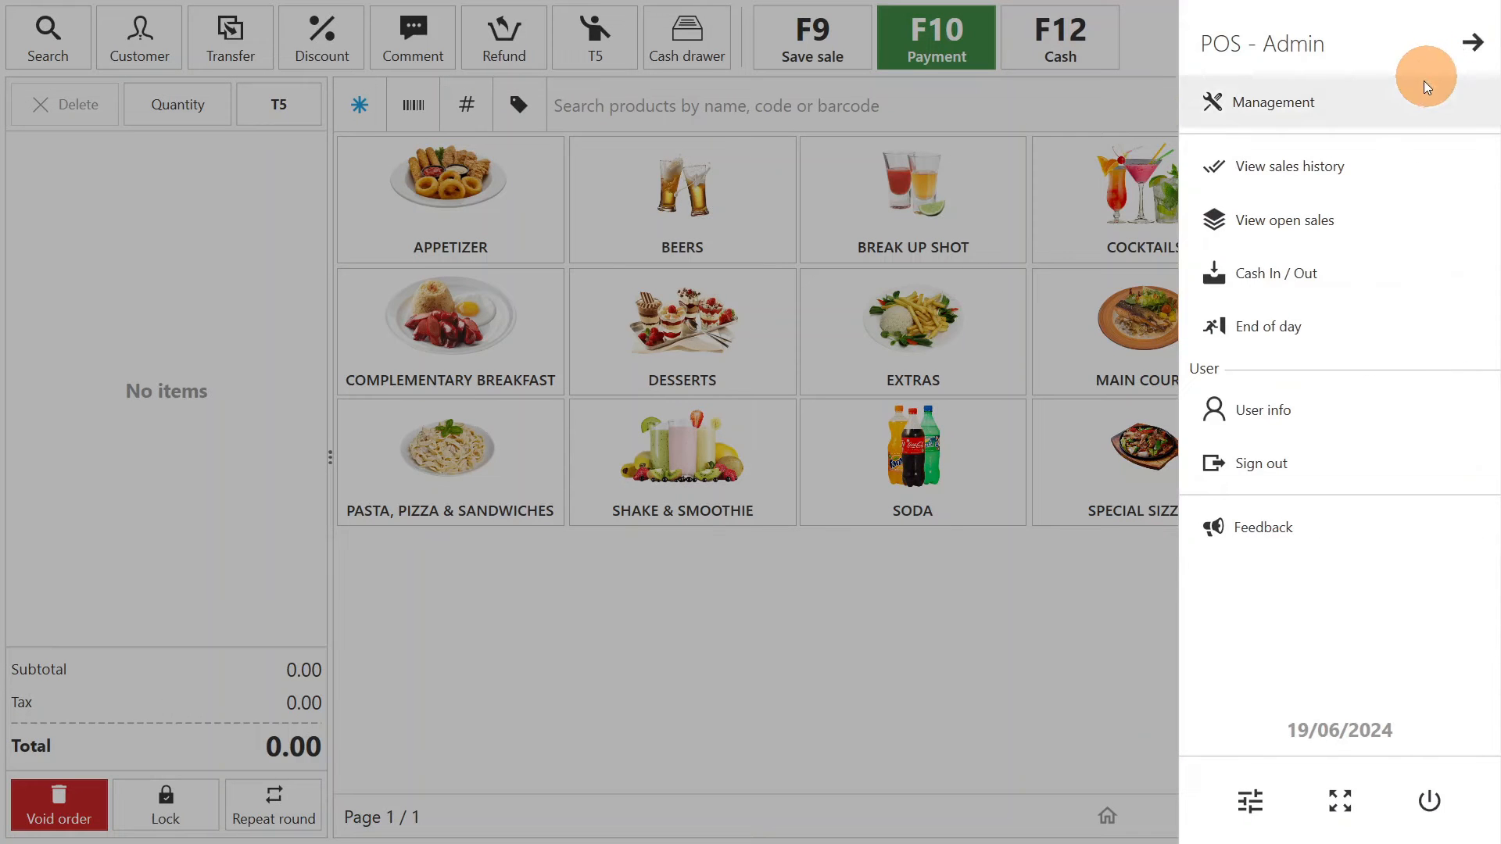
{"action": "left_click", "coordinate": [1301, 269]}
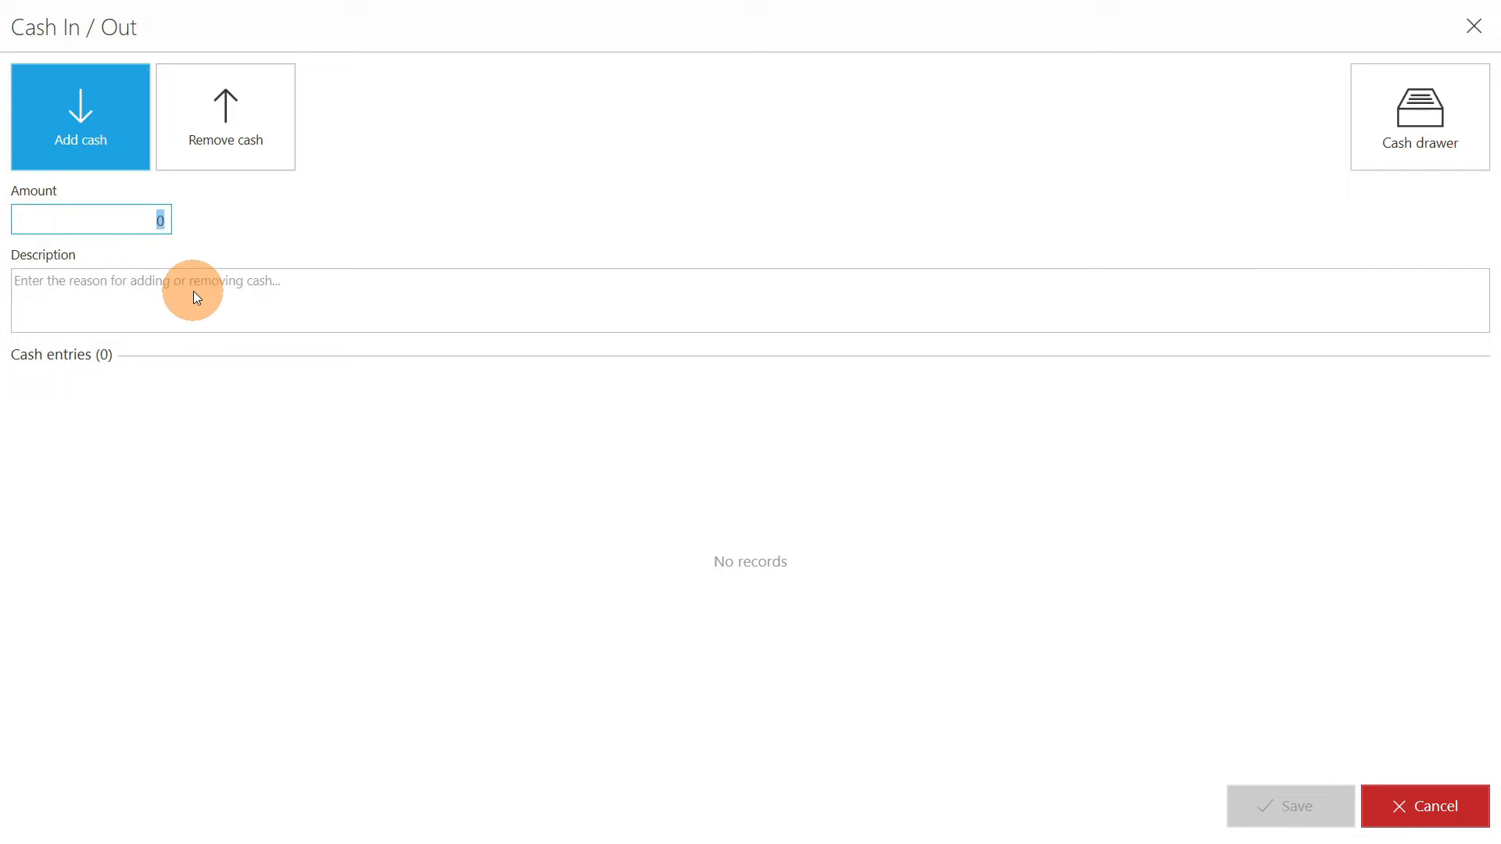
{"action": "type", "text": "2000"}
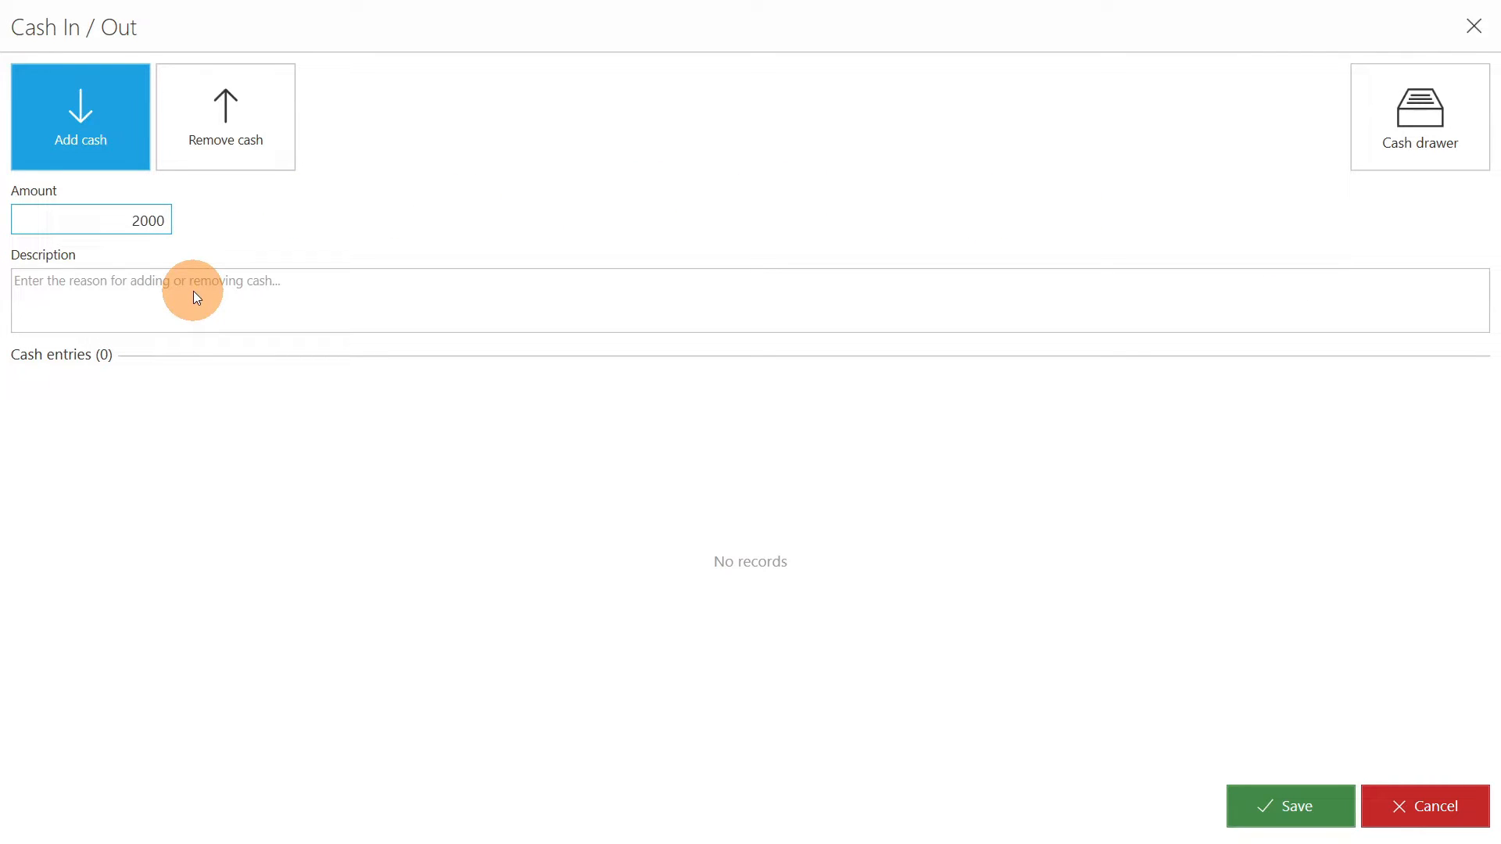
{"action": "left_click", "coordinate": [195, 292]}
{"action": "type", "text": "cash fund"}
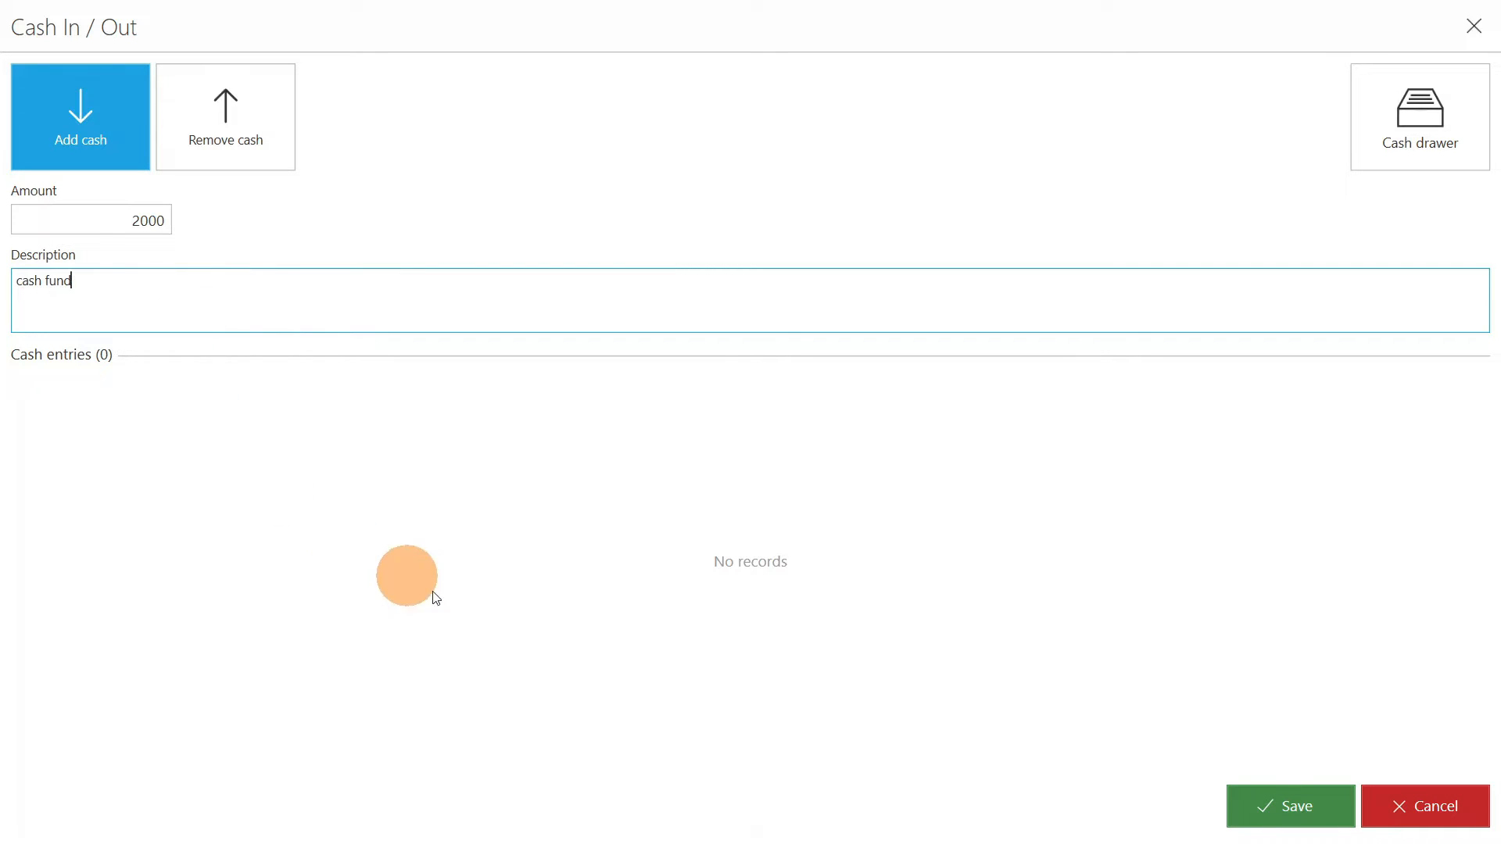
{"action": "left_click", "coordinate": [1298, 806]}
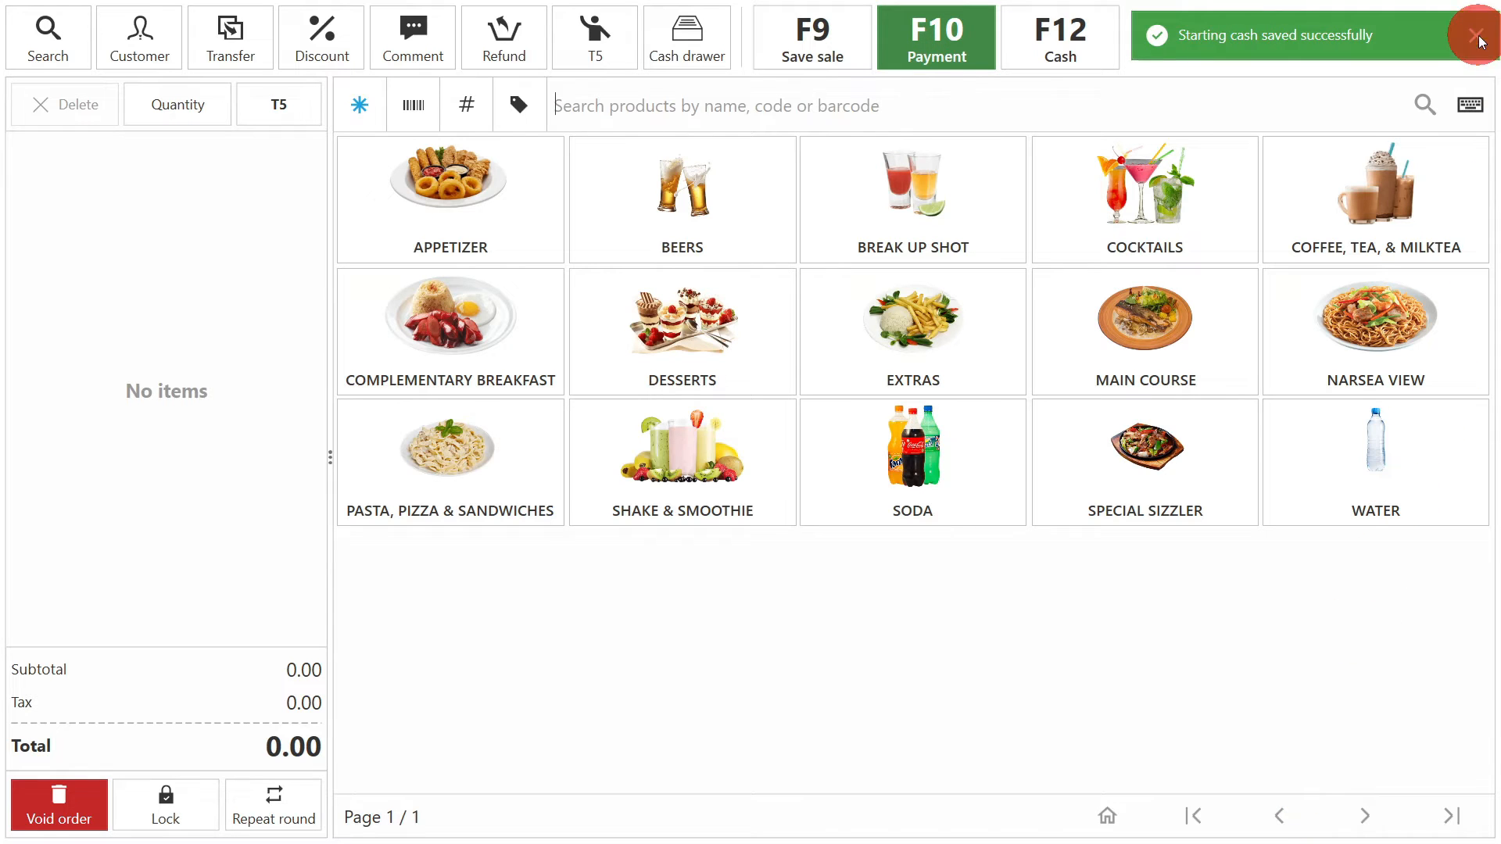
- Record a cash removal of 500 with the description "bills payment" and save it
{"action": "left_click", "coordinate": [1477, 38]}
{"action": "left_click", "coordinate": [1301, 270]}
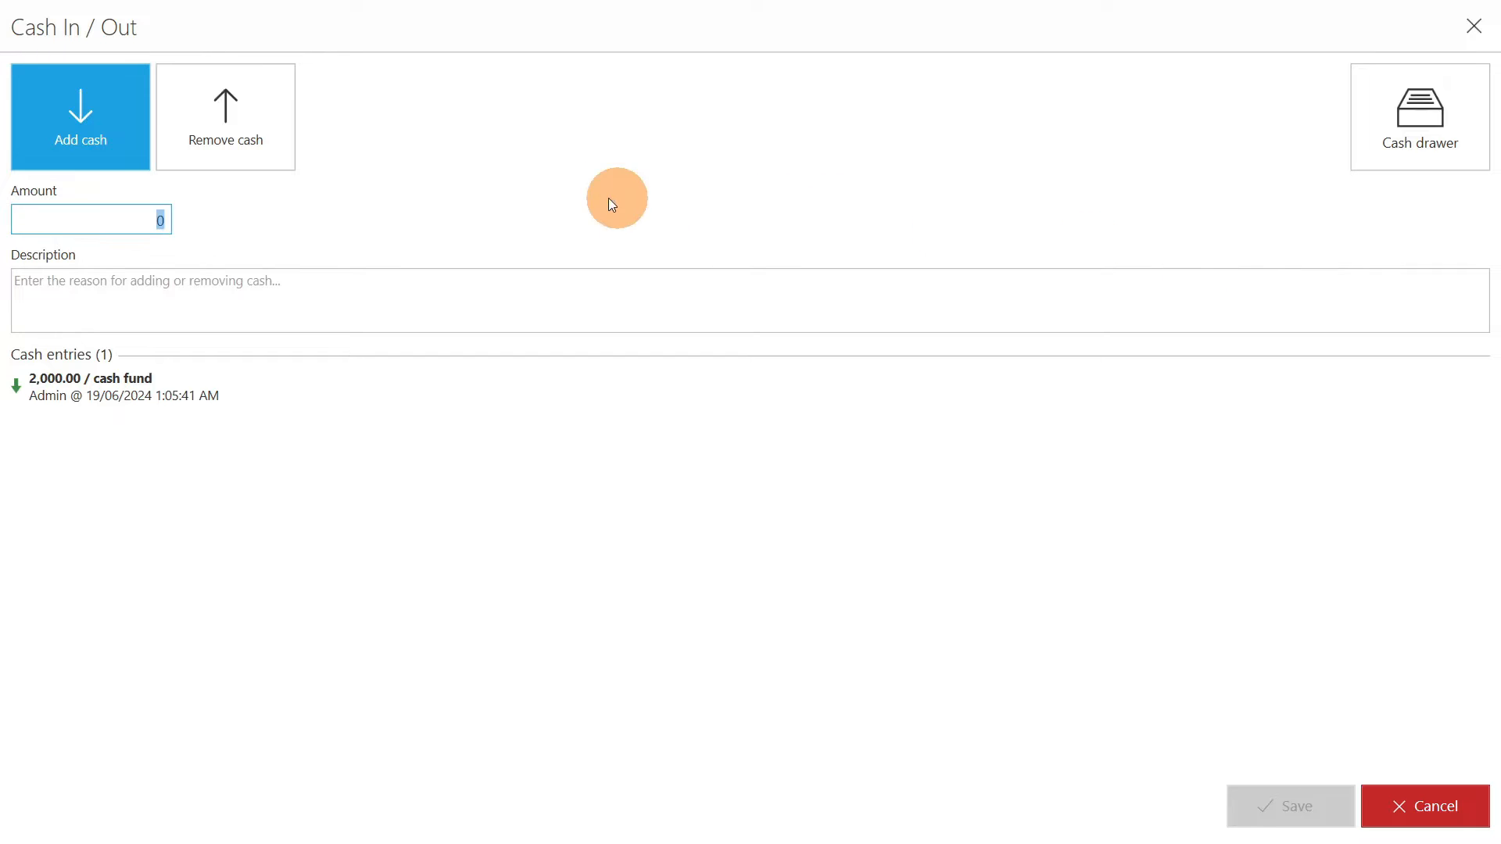
{"action": "left_click", "coordinate": [218, 125]}
{"action": "left_click", "coordinate": [148, 221]}
{"action": "type", "text": "5"}
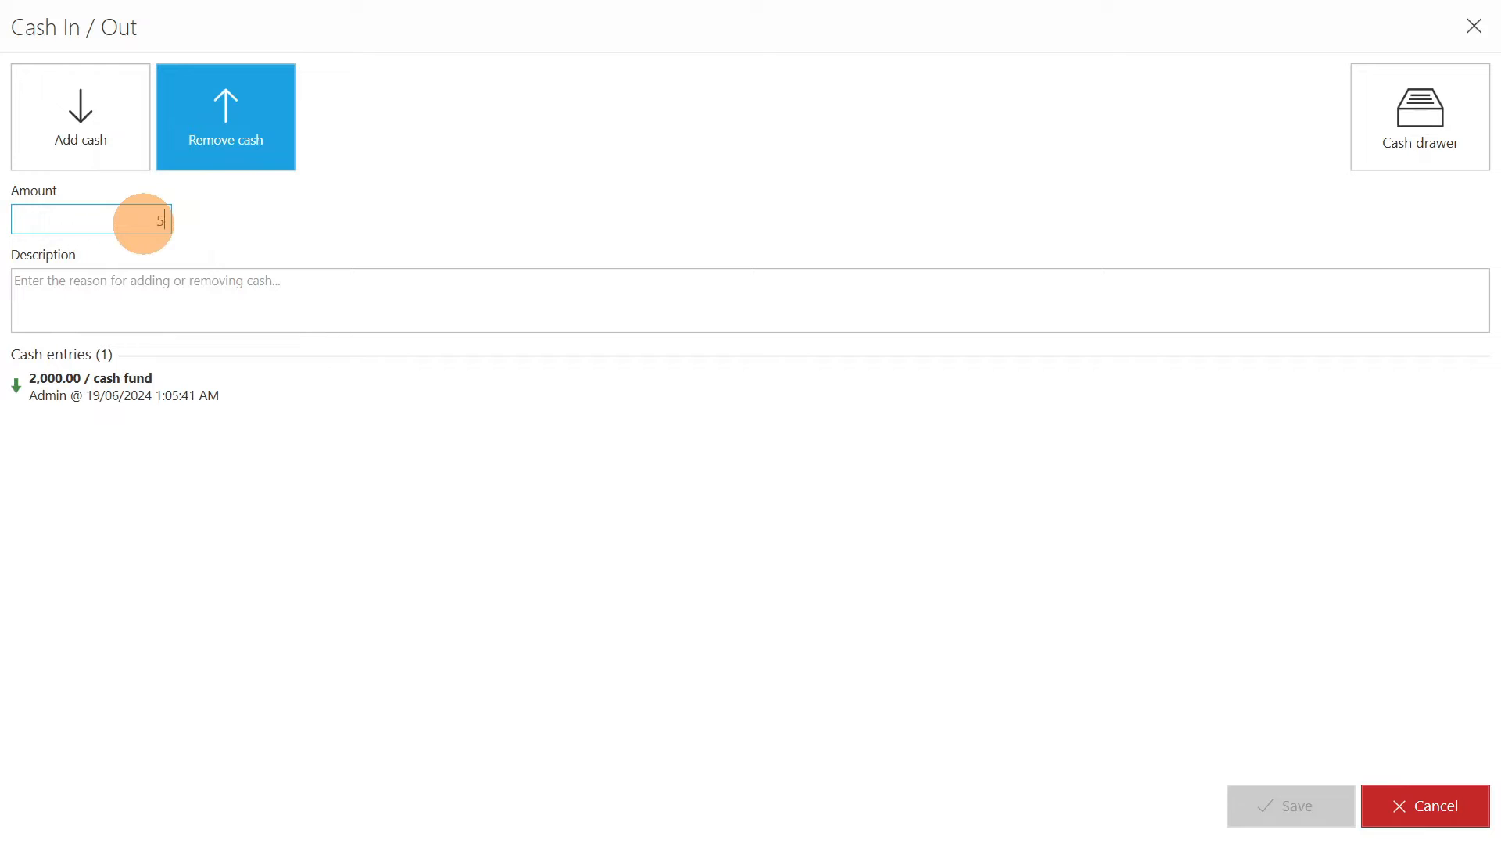
{"action": "type", "text": "00"}
{"action": "left_click", "coordinate": [163, 301]}
{"action": "type", "text": "billa"}
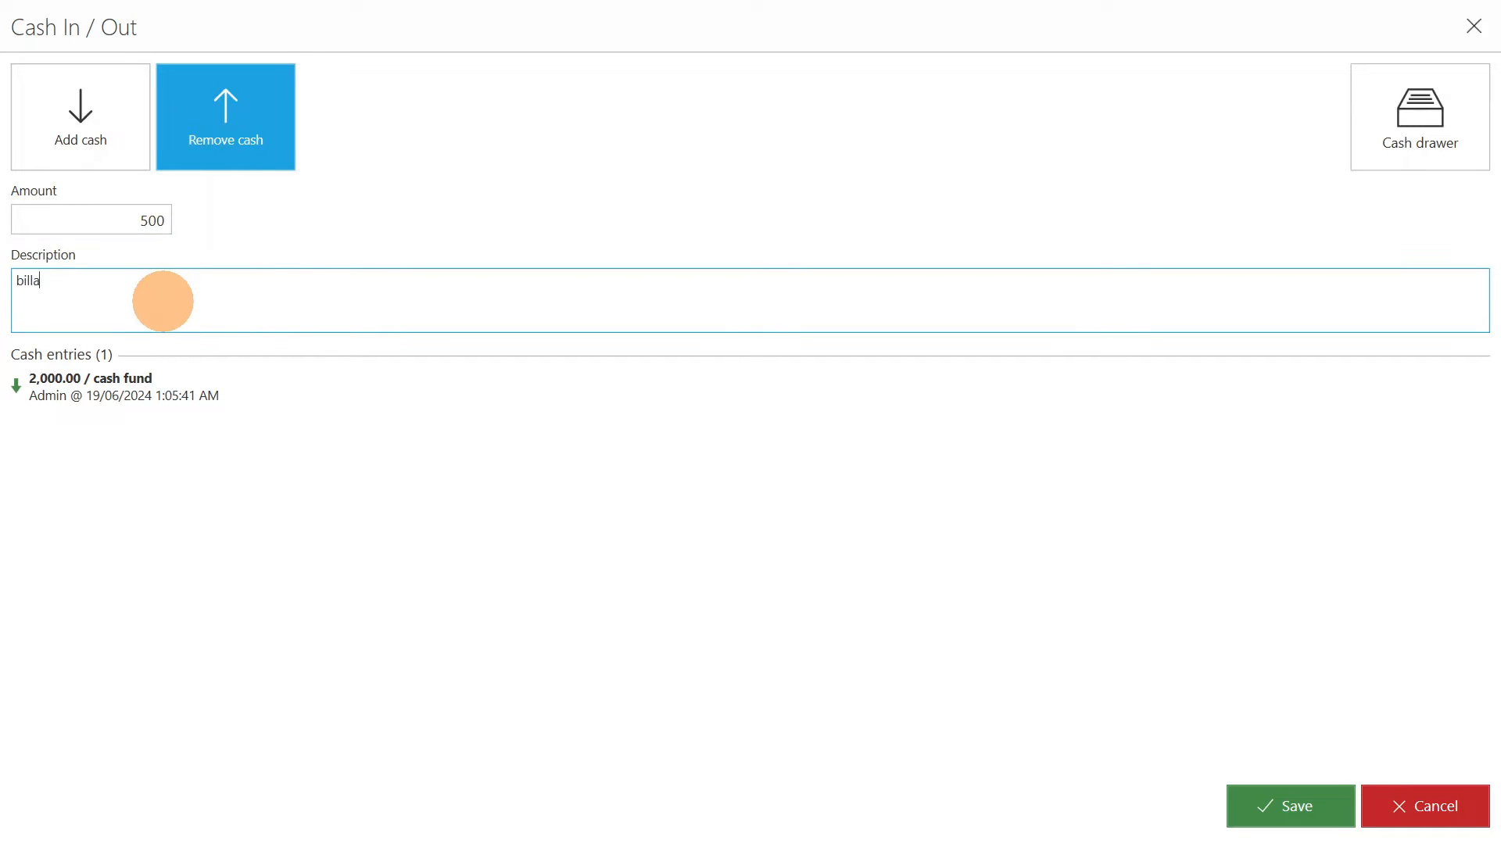
{"action": "key", "text": "BackSpace"}
{"action": "type", "text": "s payment"}
{"action": "left_click", "coordinate": [1289, 805]}
{"action": "left_click", "coordinate": [1473, 51]}
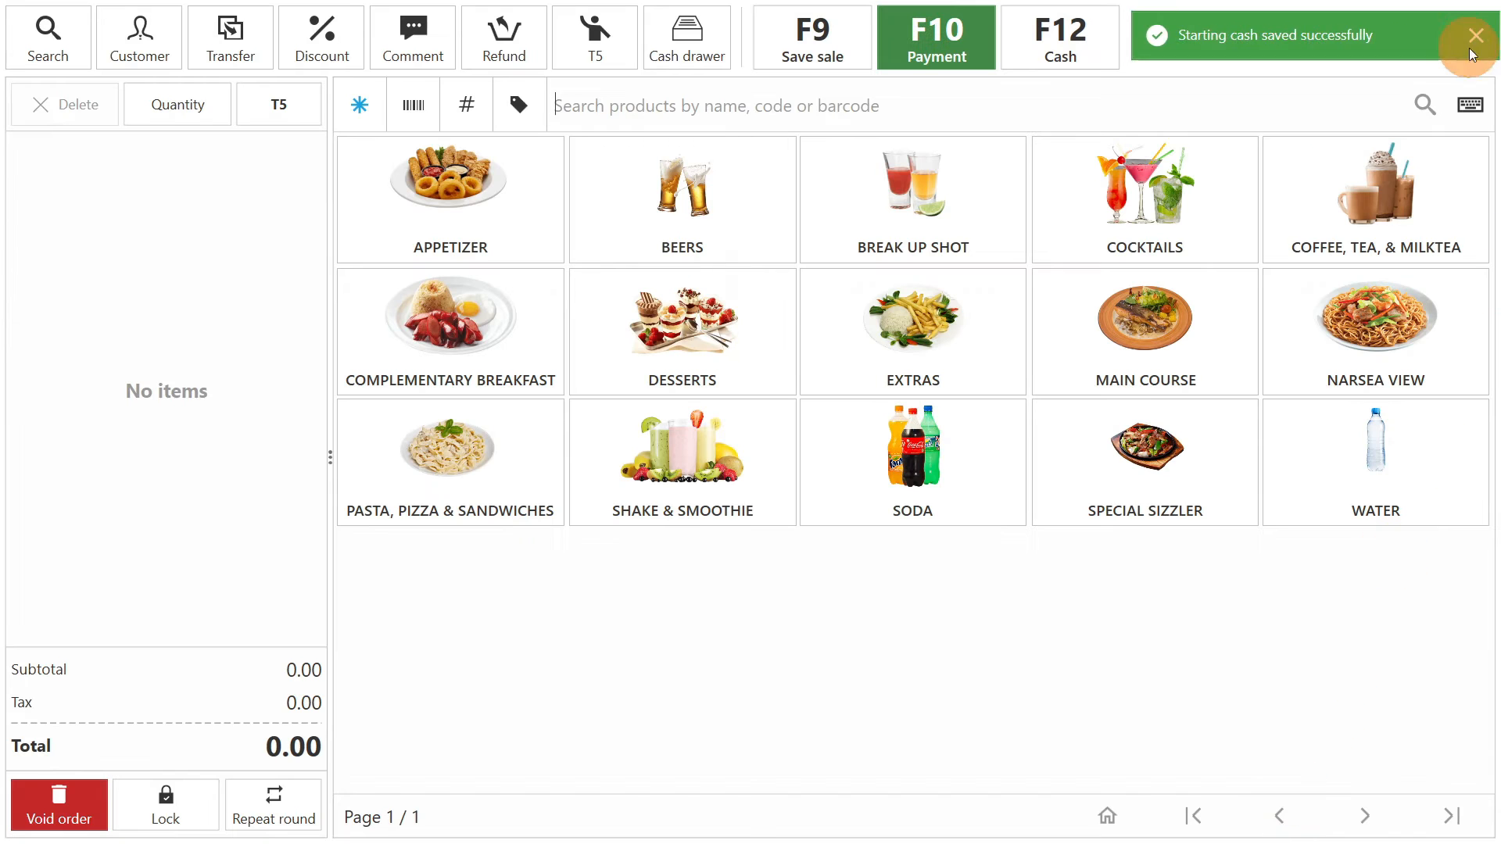
- Close the register for the end of day, printing both the items report and the Z report, and dismiss the notifications
{"action": "left_click", "coordinate": [1470, 39]}
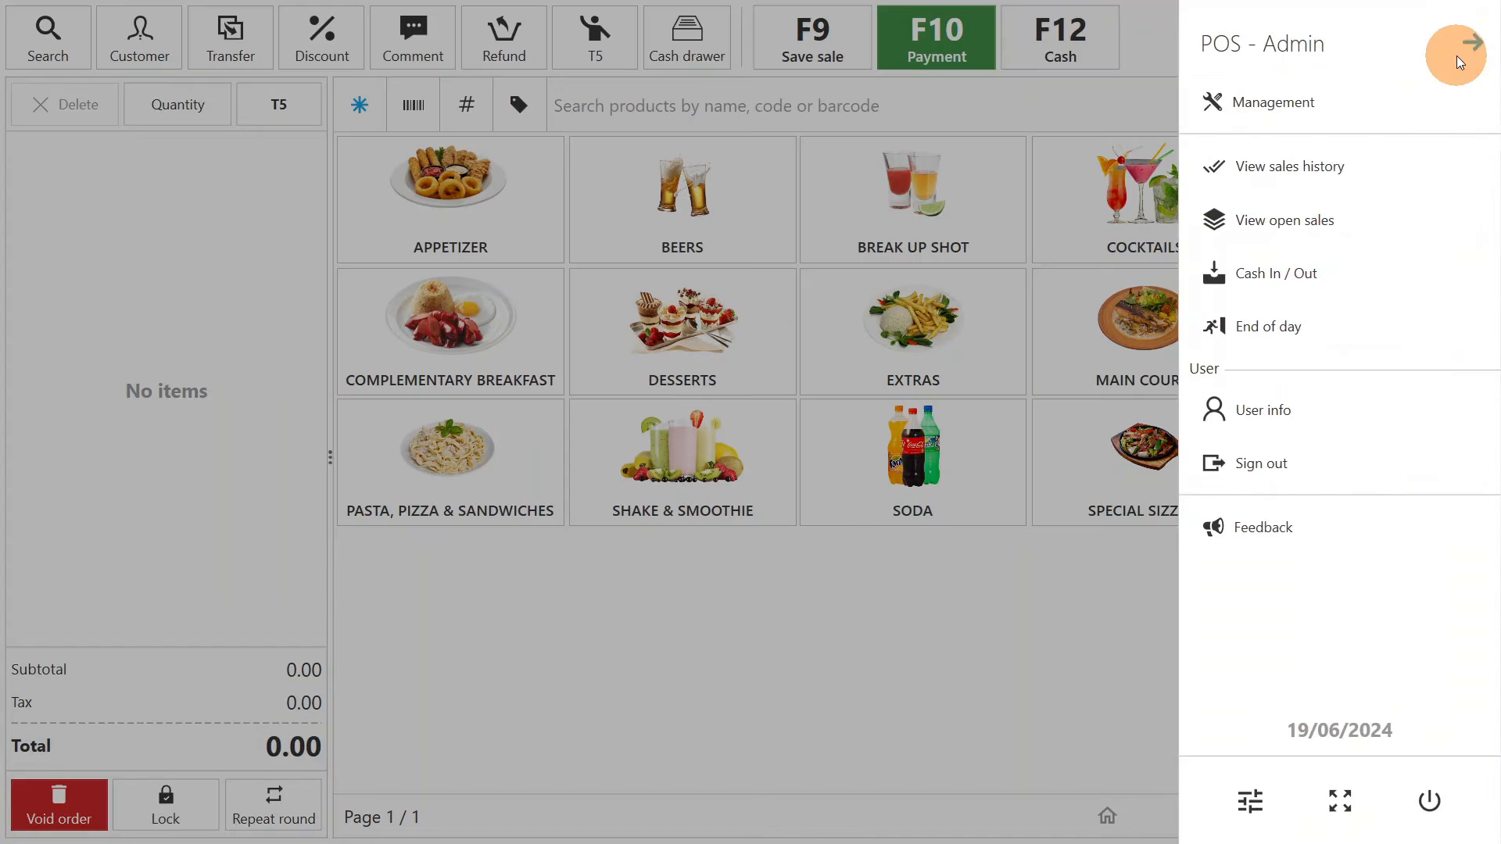
{"action": "left_click", "coordinate": [1283, 327]}
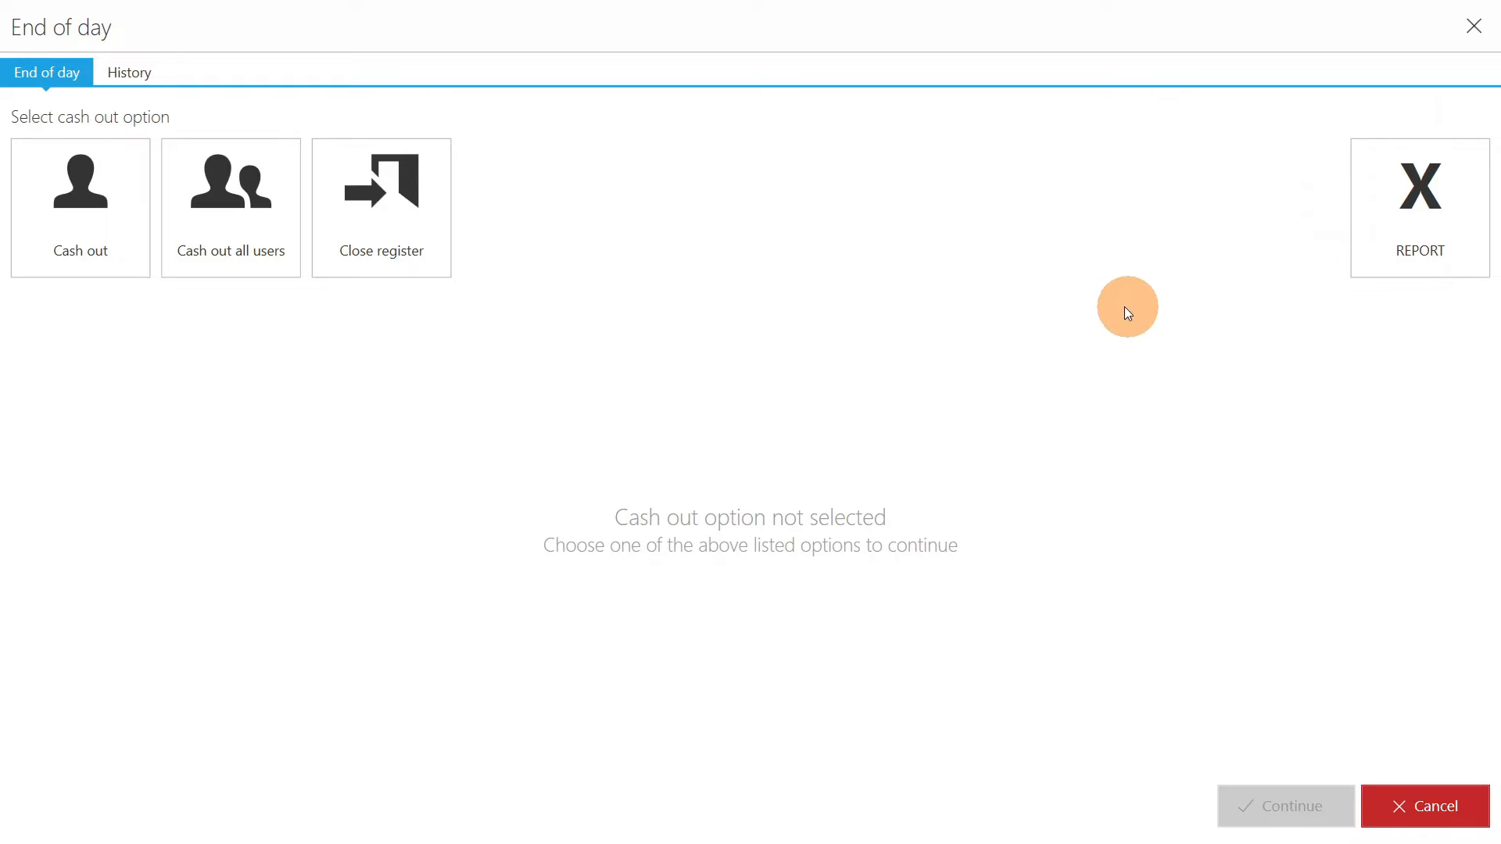
{"action": "left_click", "coordinate": [415, 225]}
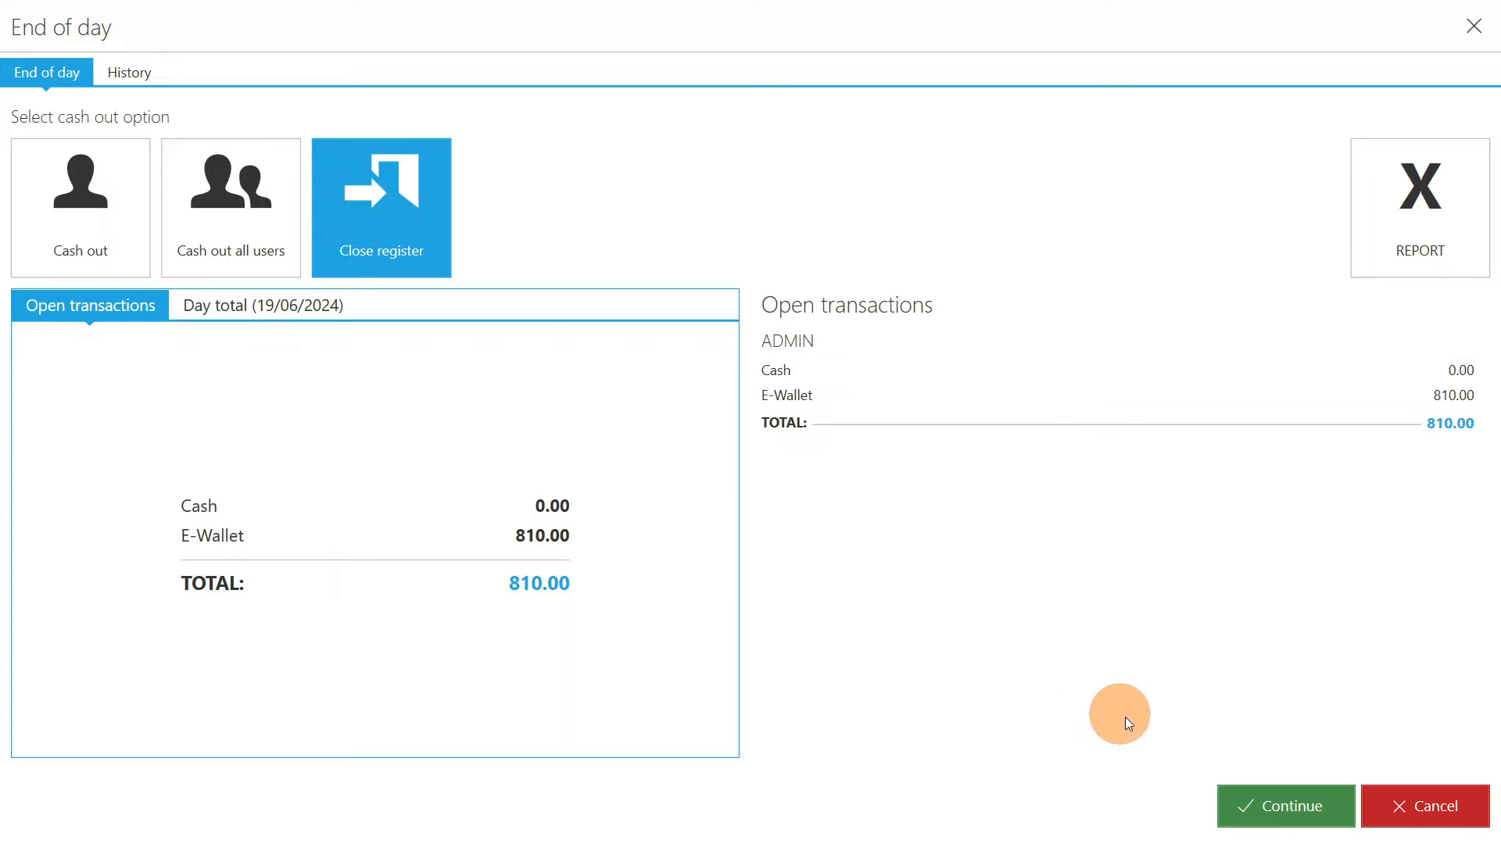
{"action": "left_click", "coordinate": [1277, 799]}
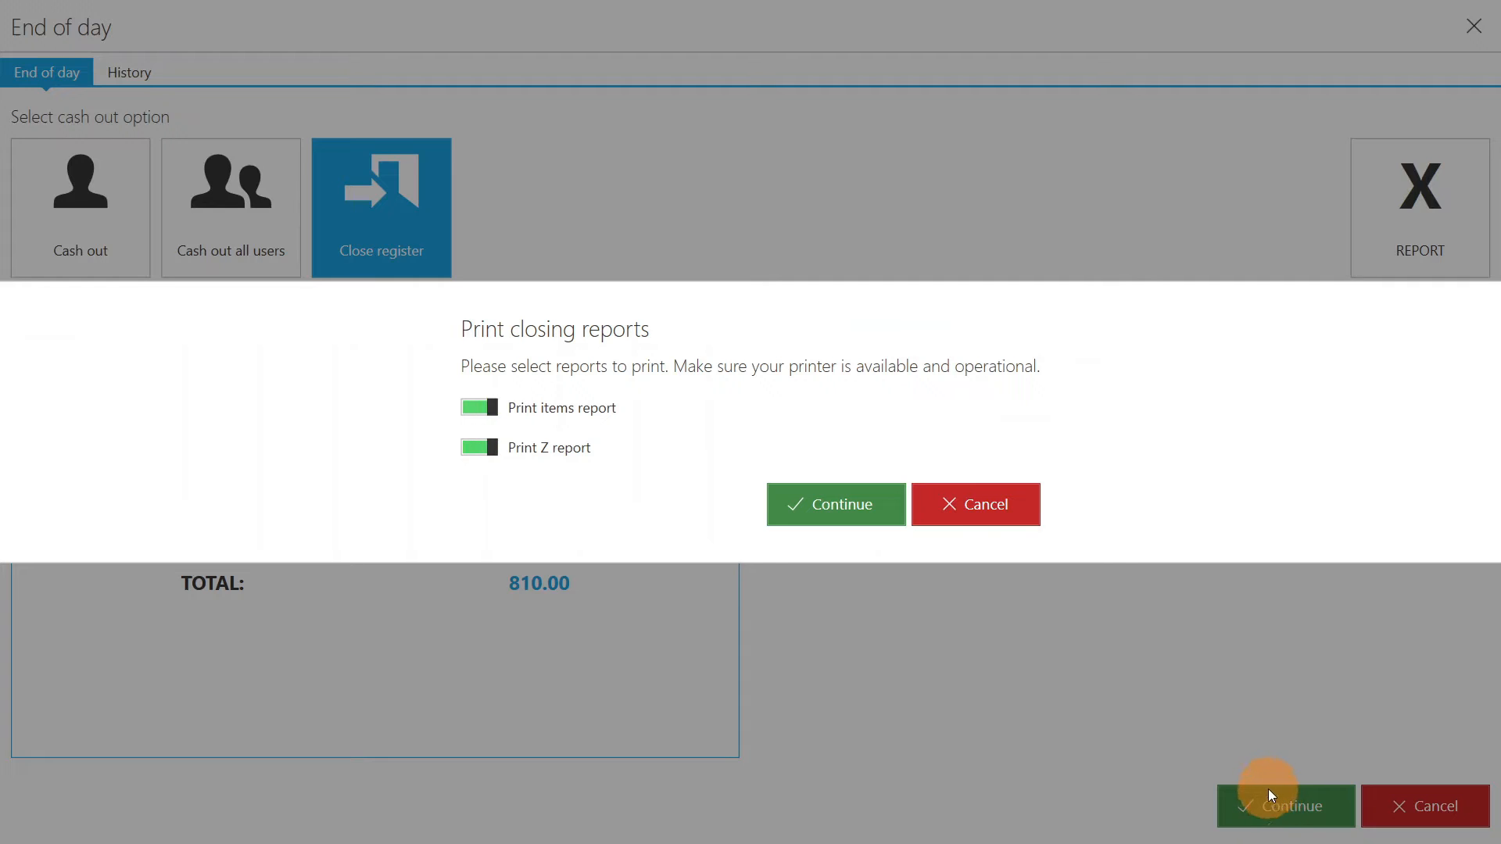
{"action": "left_click", "coordinate": [811, 513]}
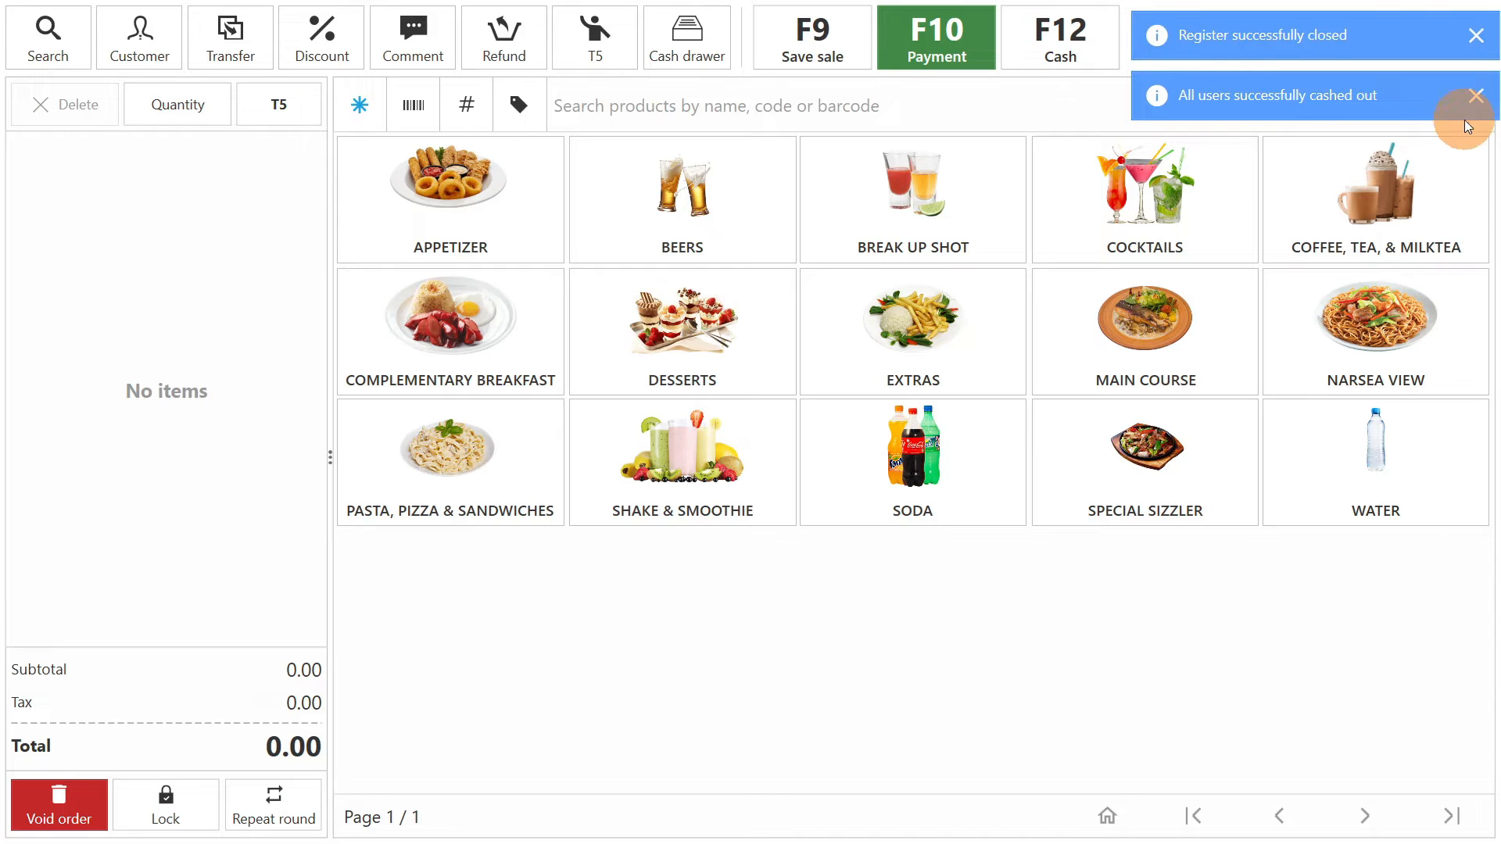
{"action": "left_click", "coordinate": [1475, 94]}
{"action": "left_click", "coordinate": [1474, 36]}
- View the management dashboard's monthly sales, top products, product groups and customers
{"action": "left_click", "coordinate": [1470, 39]}
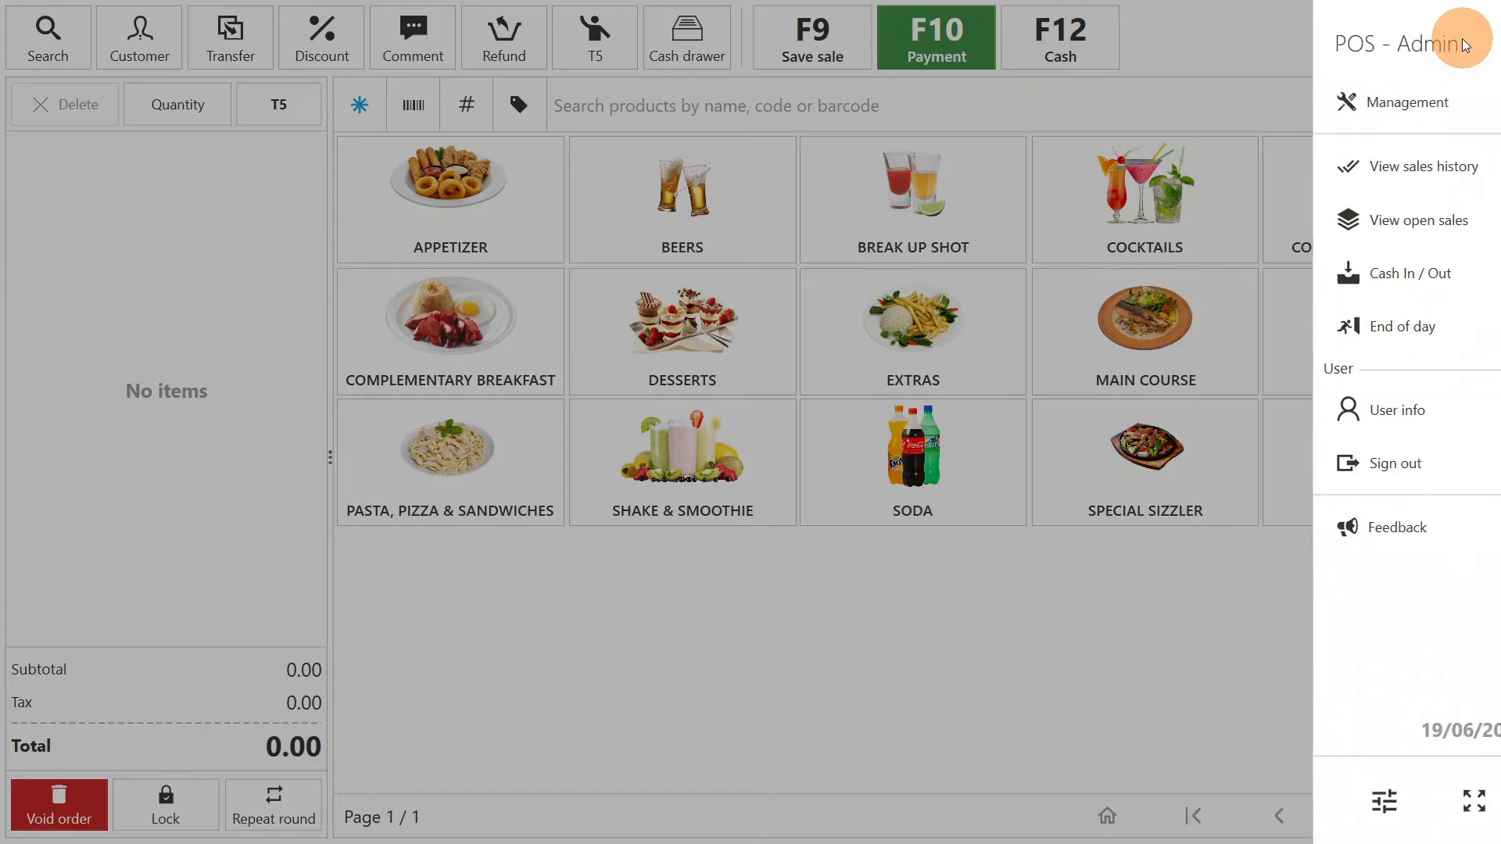
{"action": "left_click", "coordinate": [1268, 126]}
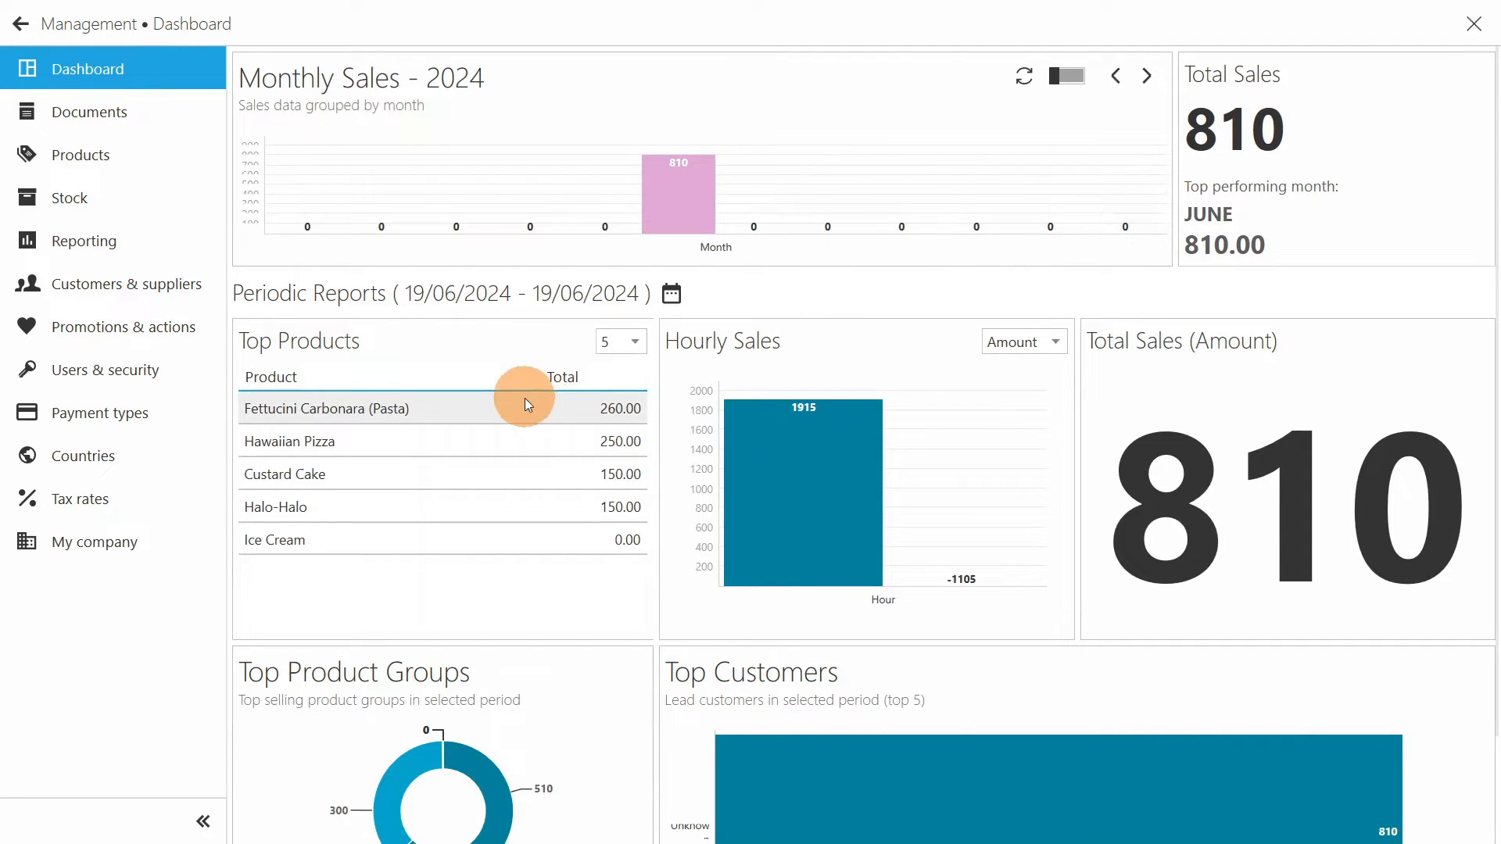
{"action": "scroll", "coordinate": [1056, 494], "scroll_direction": "down", "scroll_amount": 2}
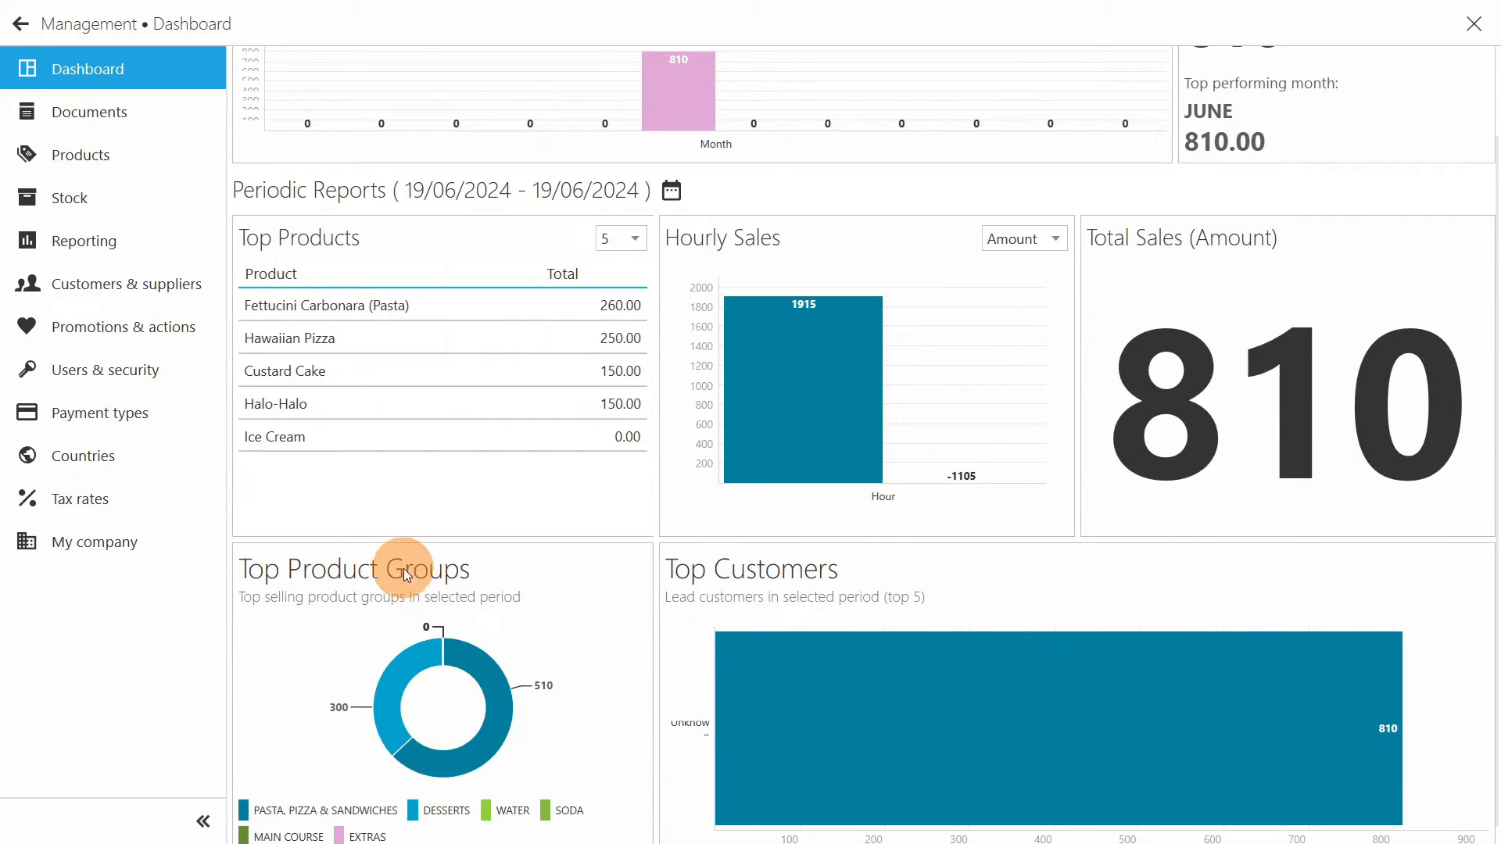
- Create a product group named STEAK under Products and save it
{"action": "left_click", "coordinate": [140, 156]}
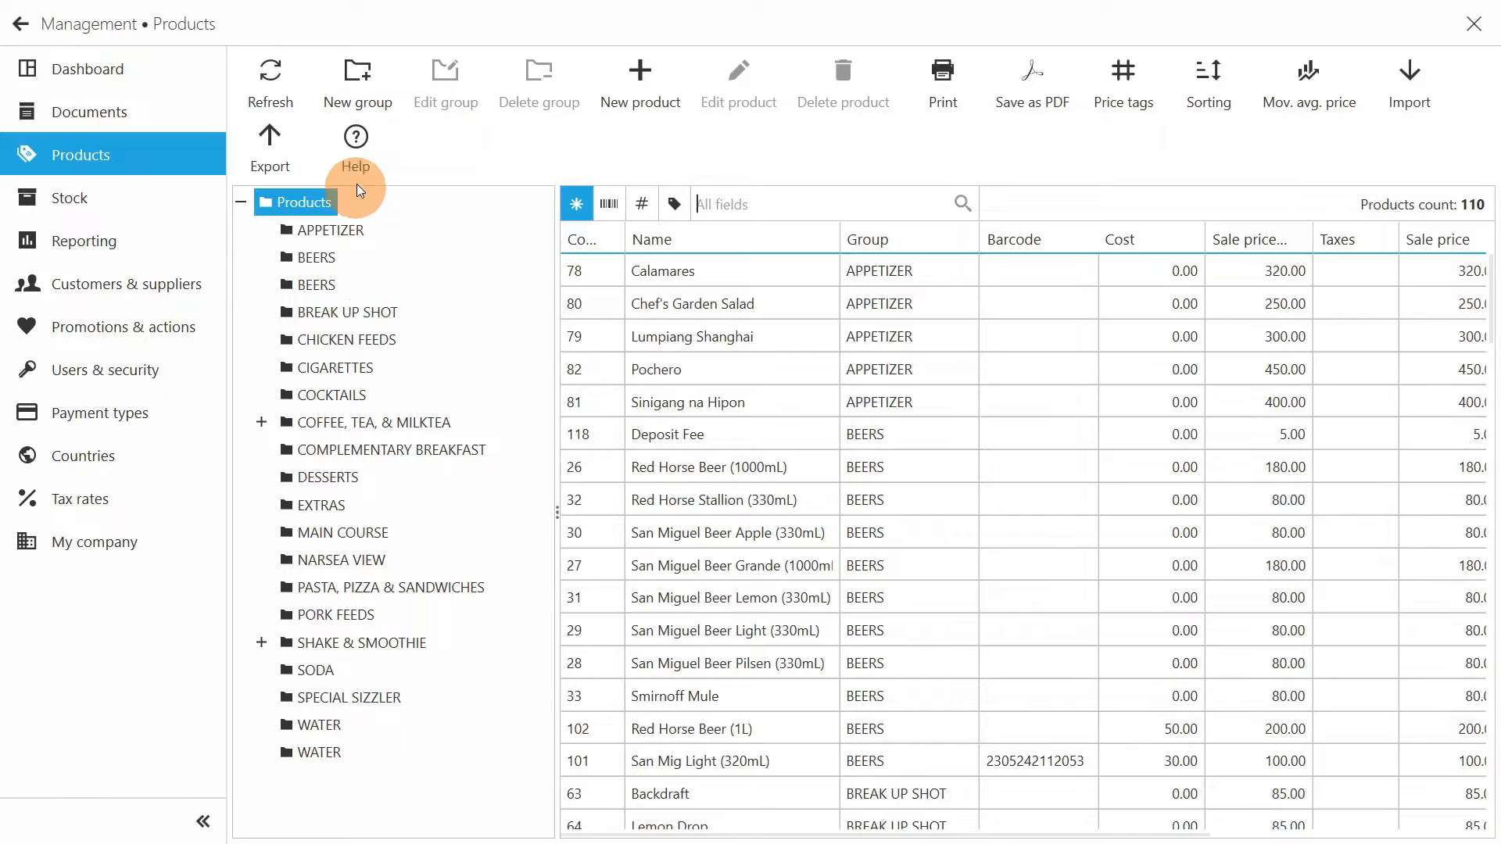
{"action": "left_click", "coordinate": [363, 88]}
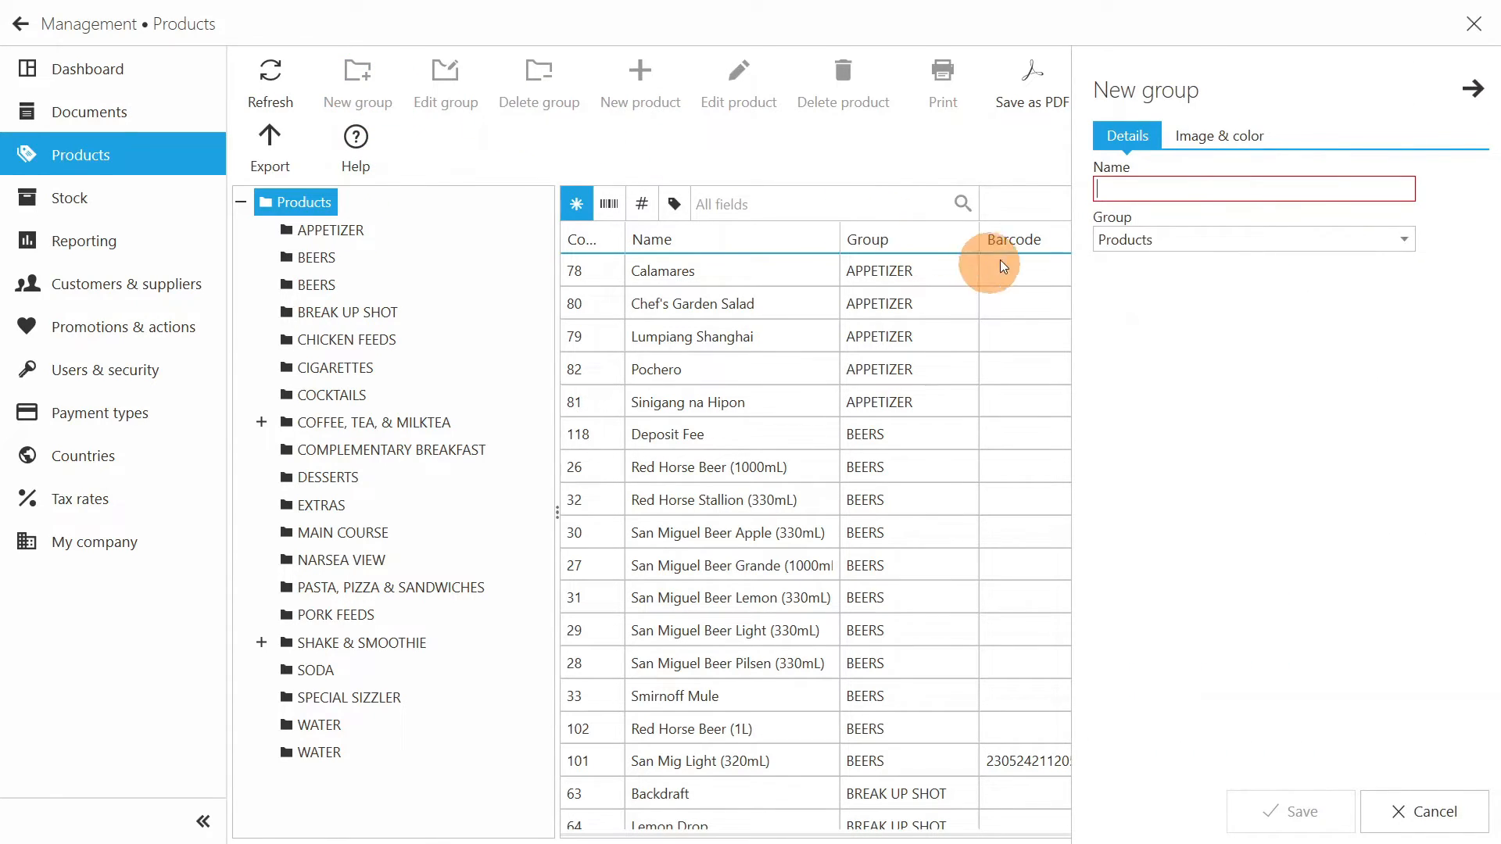
{"action": "left_click", "coordinate": [1139, 189]}
{"action": "type", "text": "STEAK"}
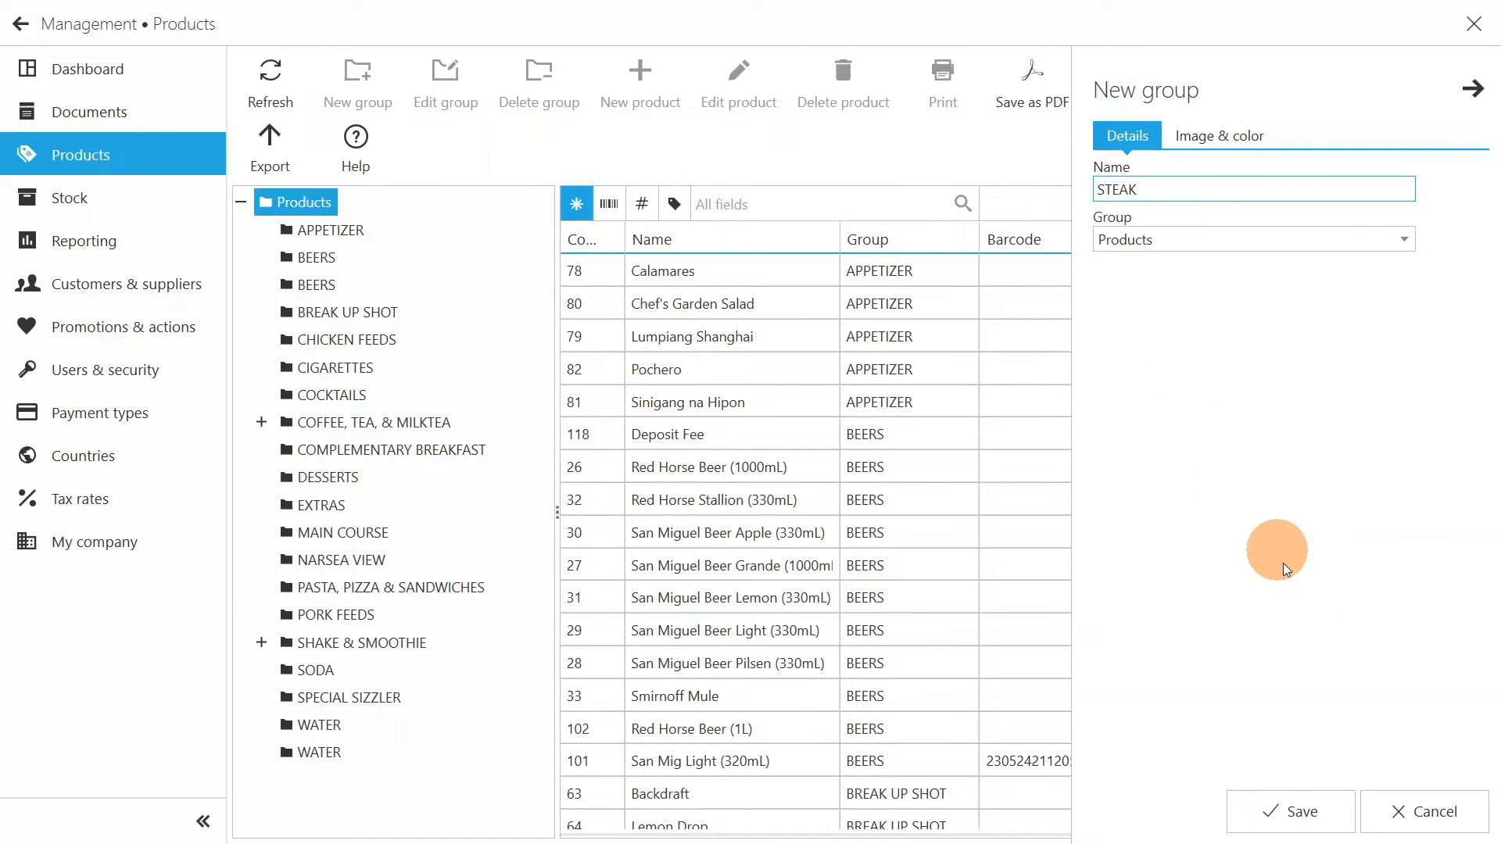
{"action": "left_click", "coordinate": [1330, 809]}
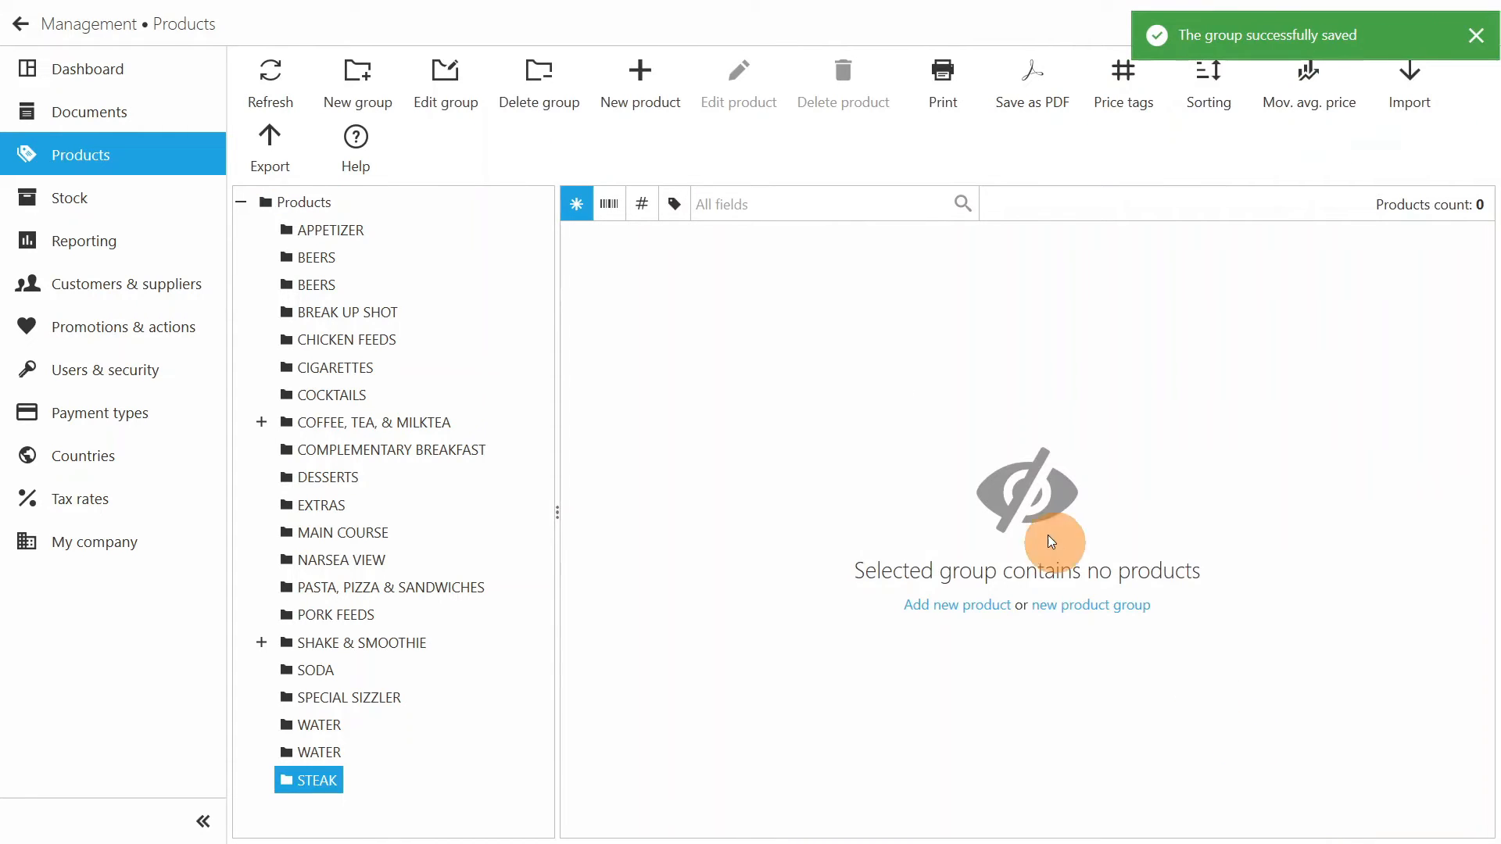
- Create the product "Ribeye Steak (300G)" in the STEAK group with a sale price of 1000 and save it
{"action": "left_click", "coordinate": [650, 80]}
{"action": "type", "text": "R"}
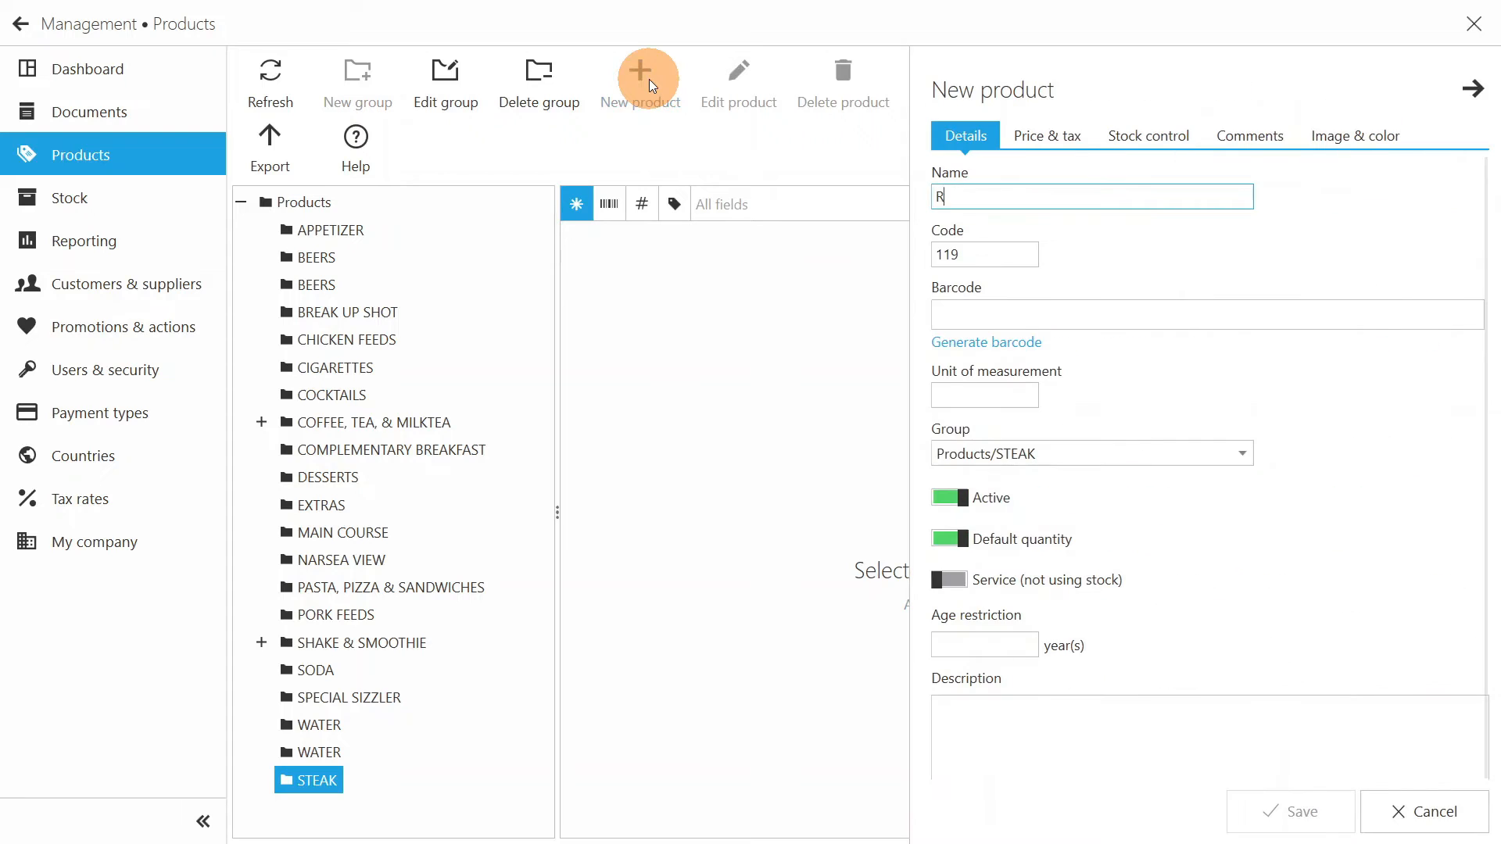
{"action": "type", "text": "ibeye Steak"}
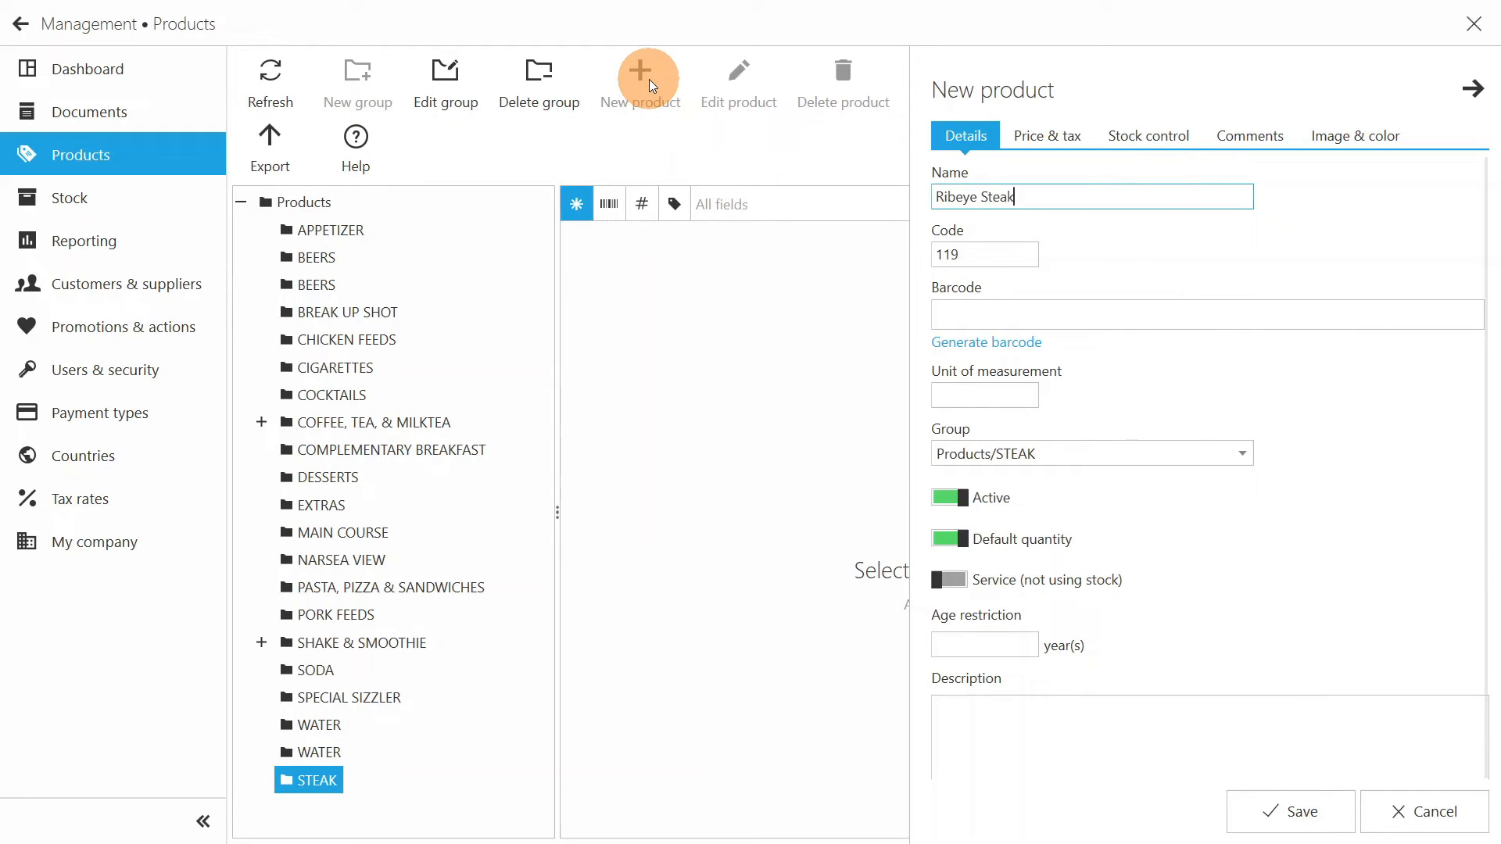
{"action": "type", "text": " (300G)"}
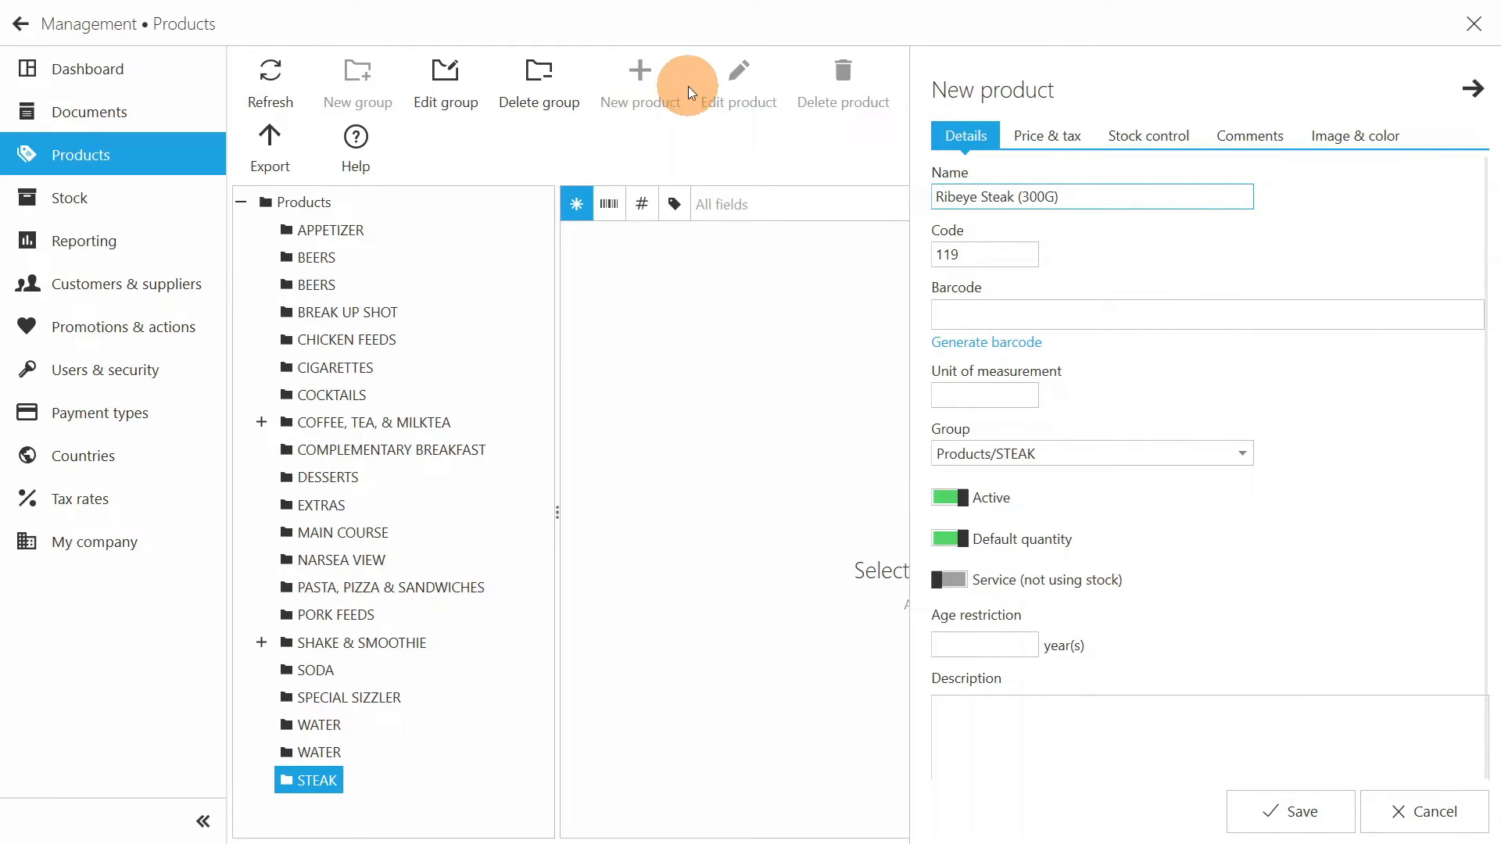
{"action": "left_click", "coordinate": [1043, 134]}
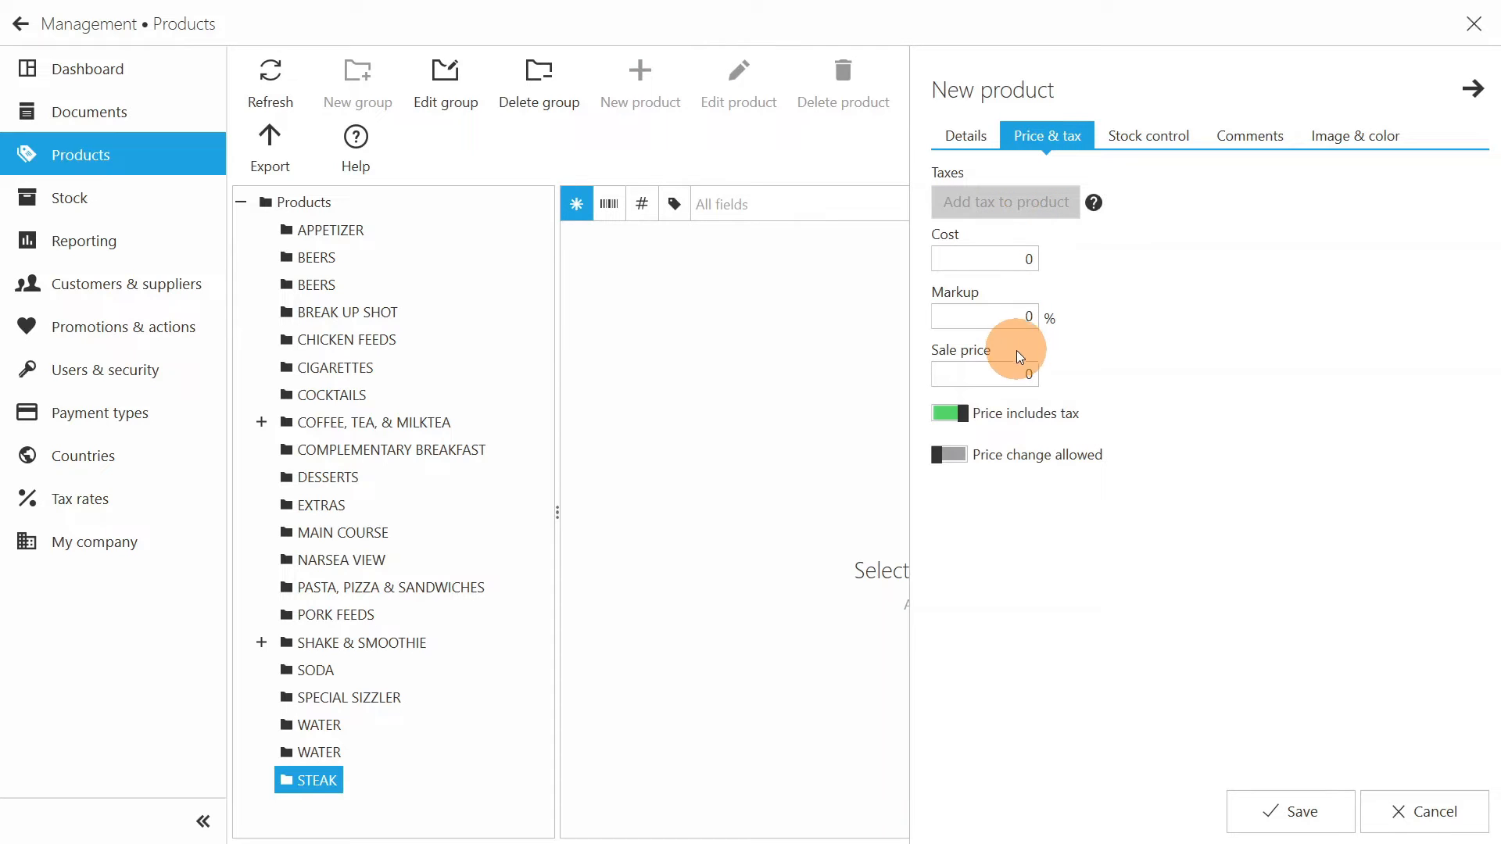
{"action": "left_click", "coordinate": [1020, 373]}
{"action": "type", "text": "1000"}
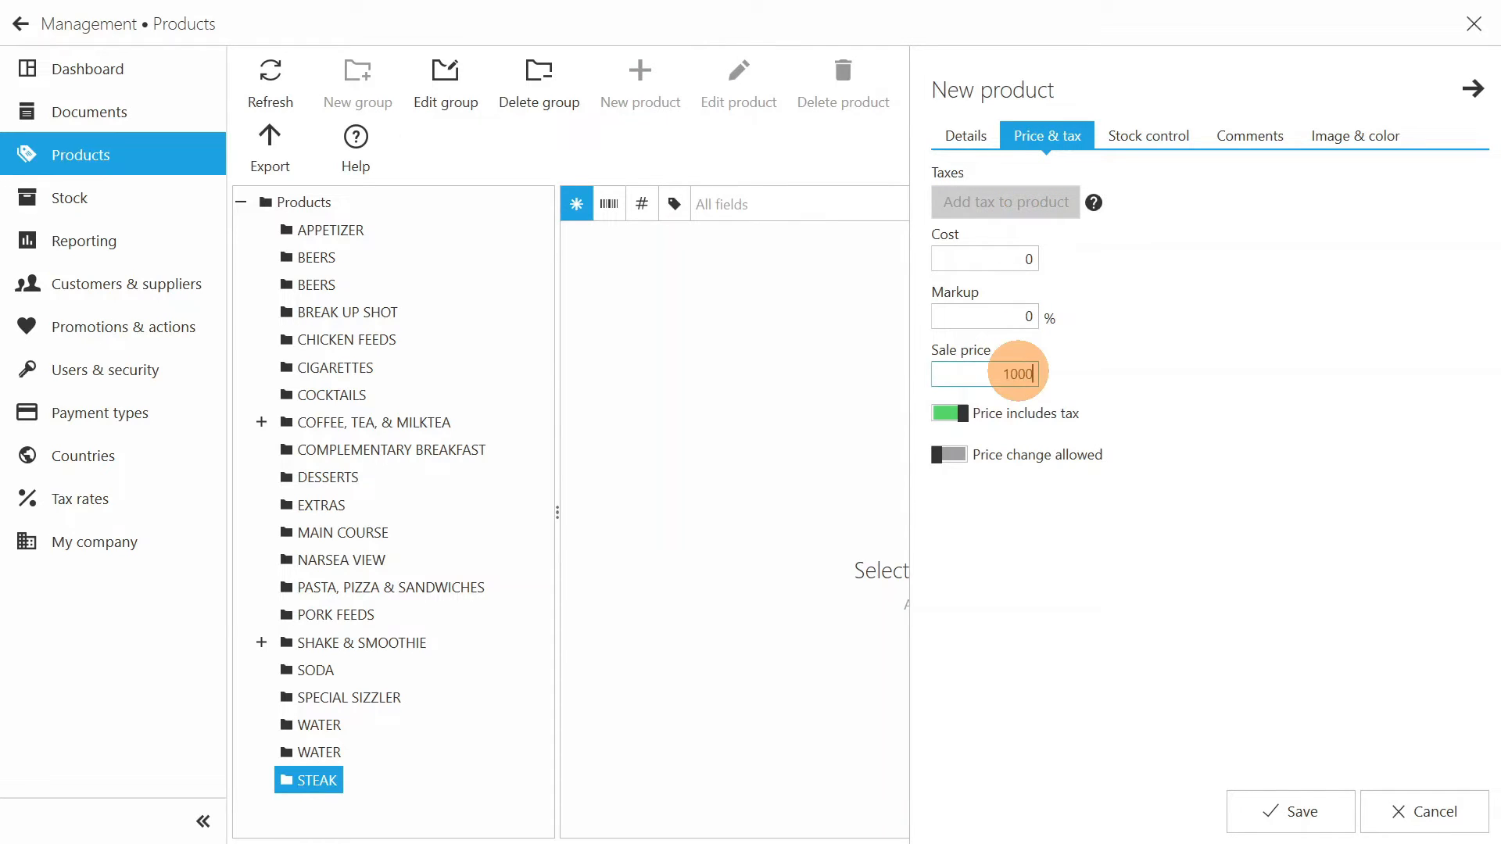
{"action": "left_click", "coordinate": [1298, 806]}
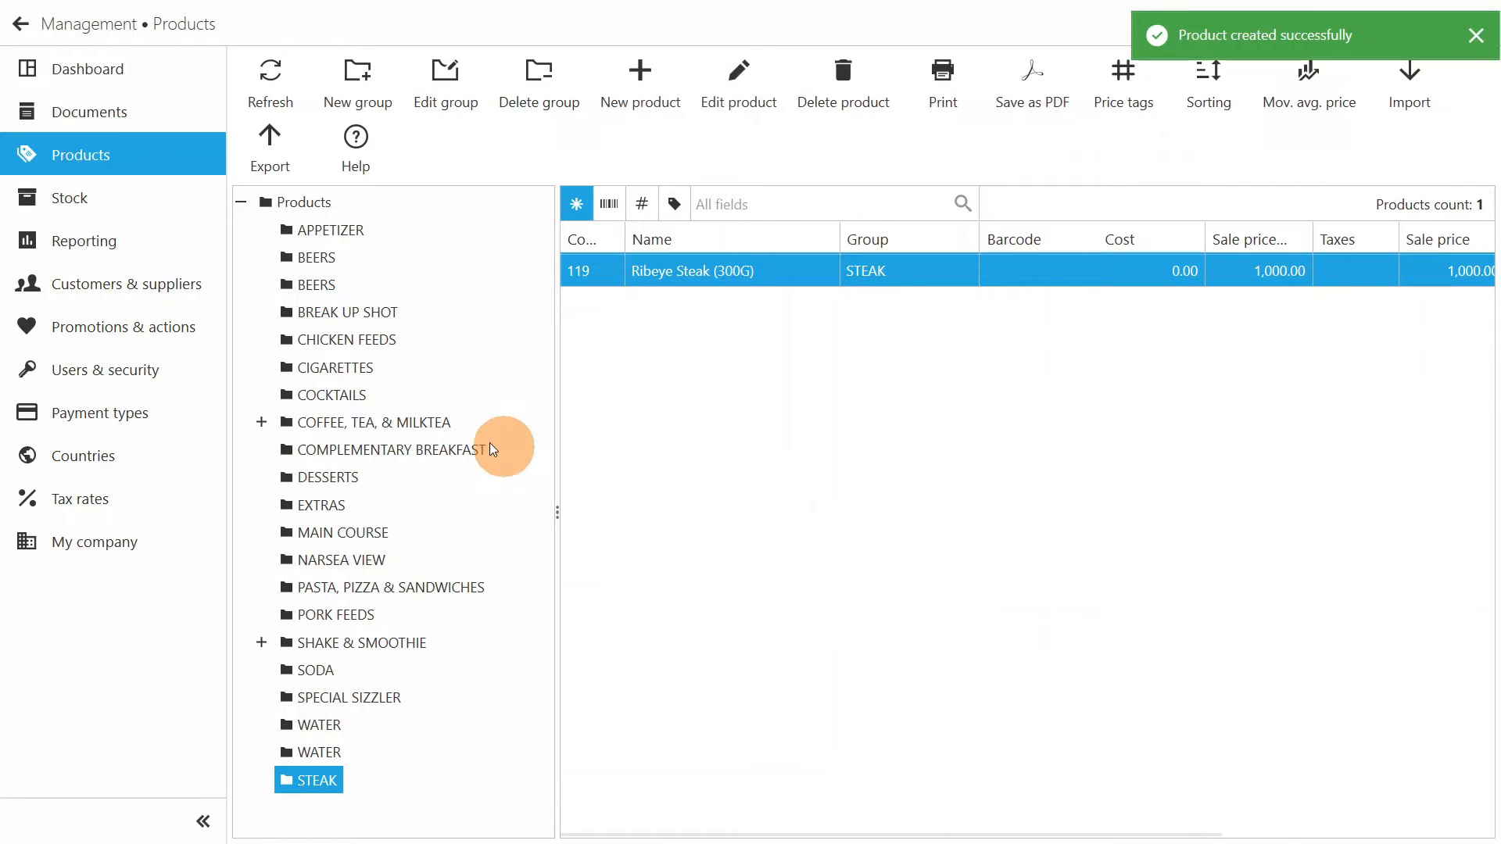
- Search the stock list for "salad" to check the quantity on hand
{"action": "left_click", "coordinate": [150, 205]}
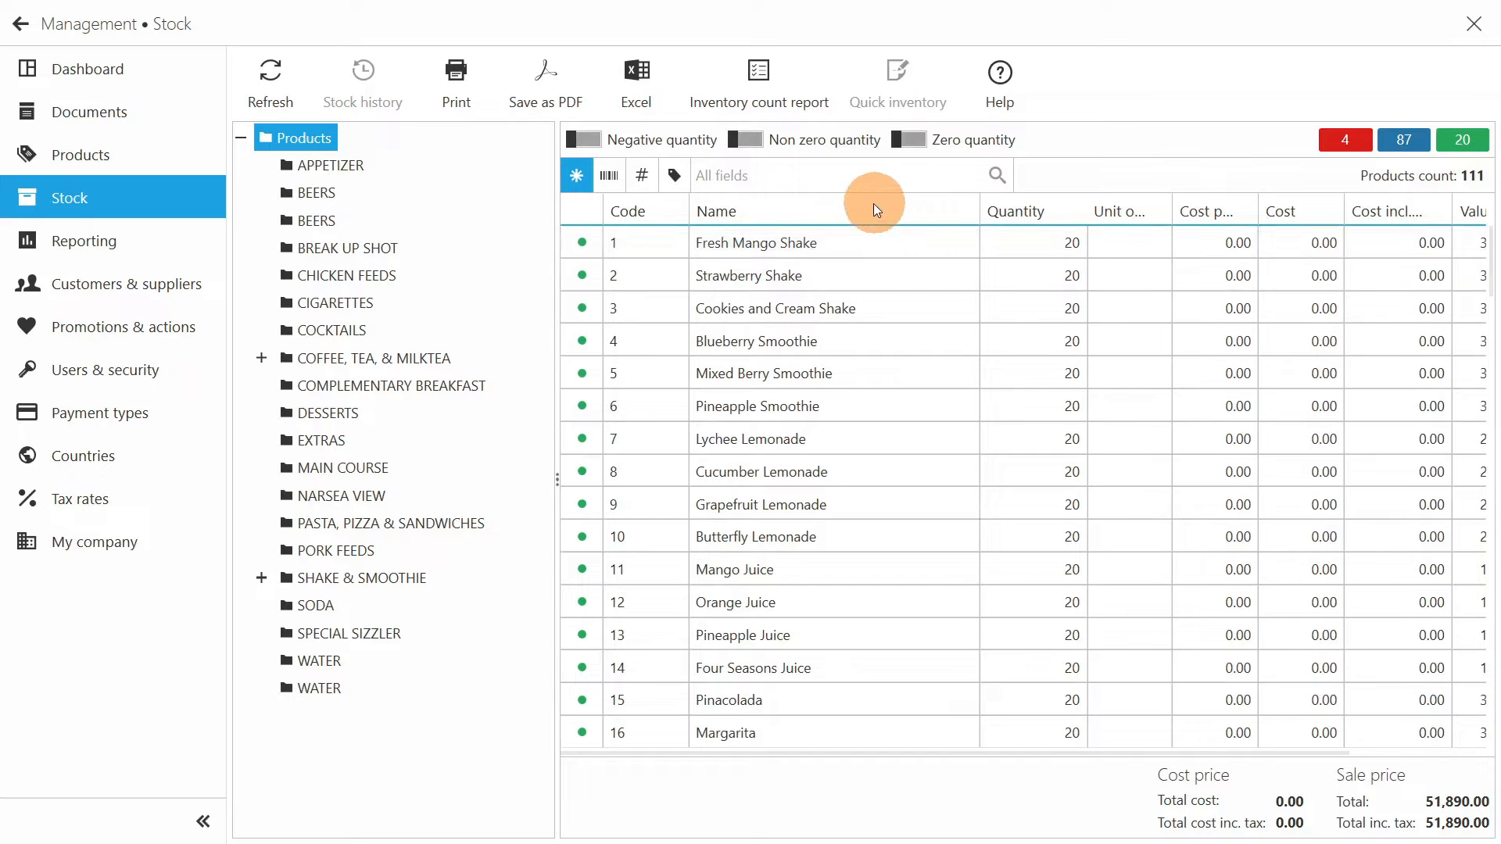
{"action": "left_click", "coordinate": [823, 179]}
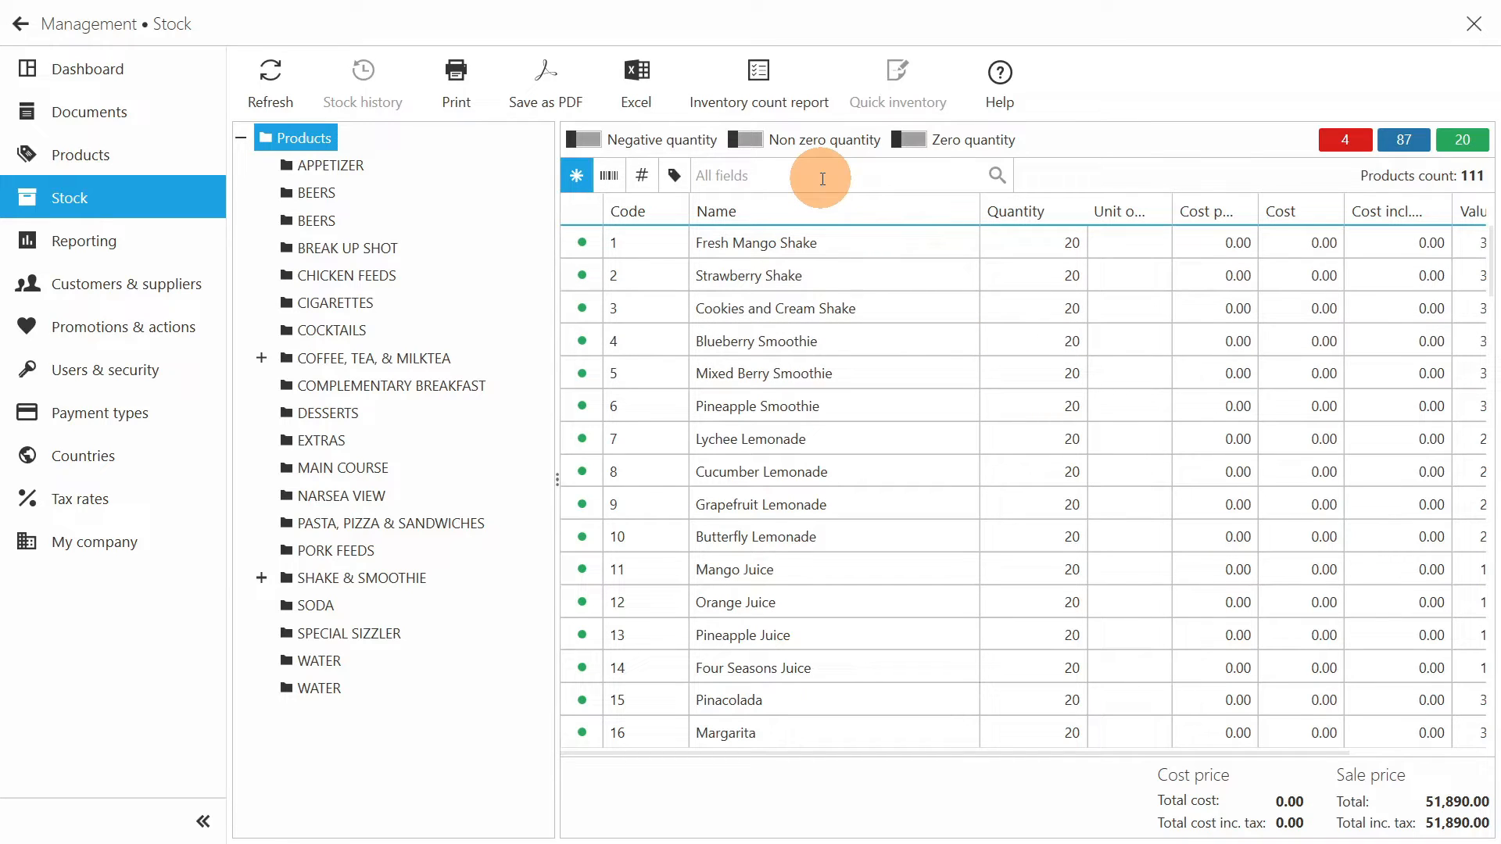
{"action": "type", "text": "salad"}
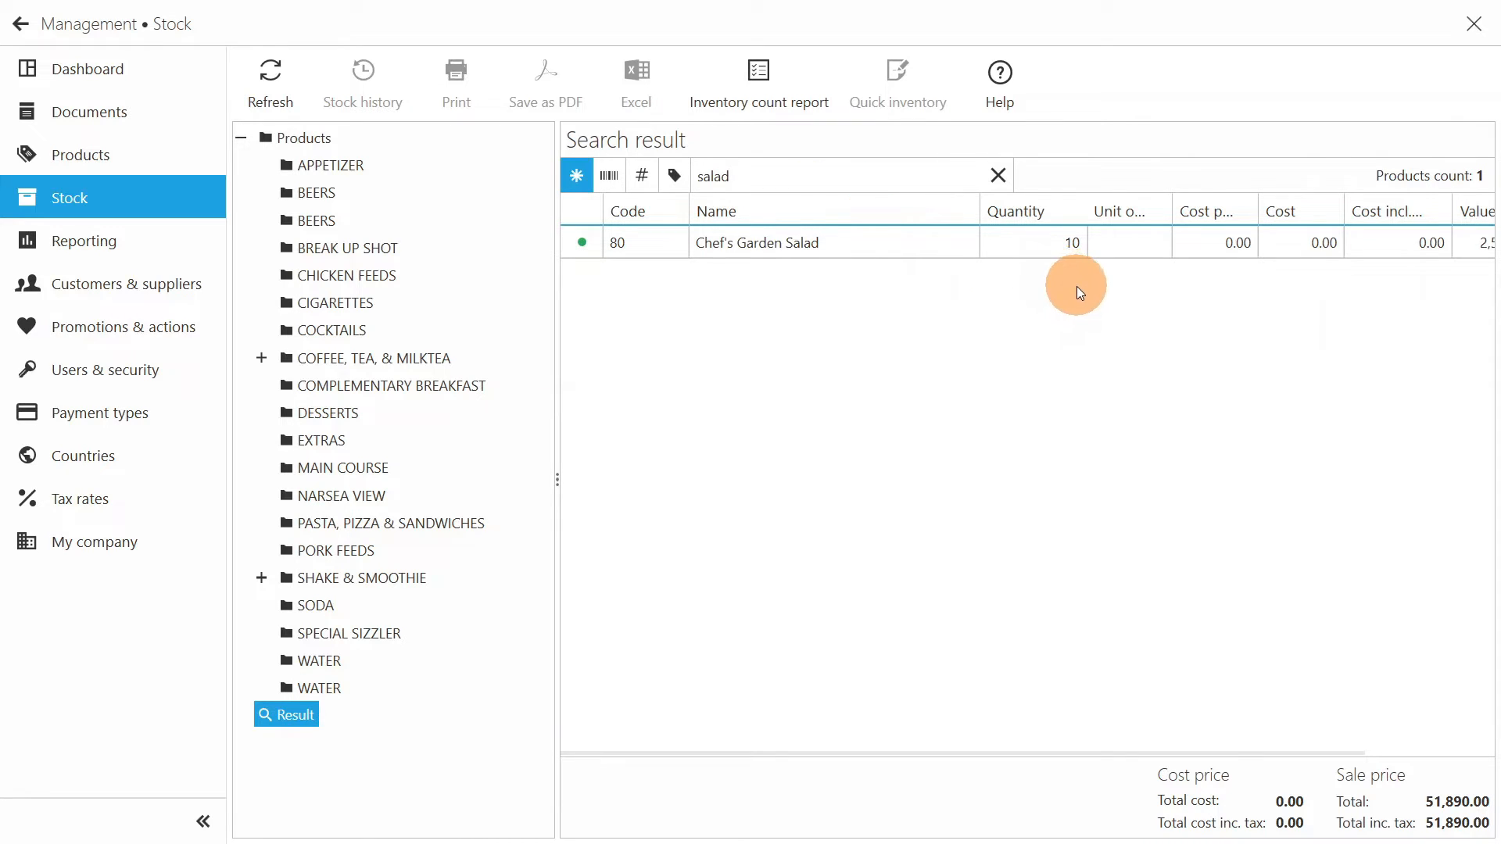
- Return to the sales screen, add Chef's Garden Salad from the appetizers to the T5 order and set its quantity to 8
{"action": "left_click", "coordinate": [27, 36]}
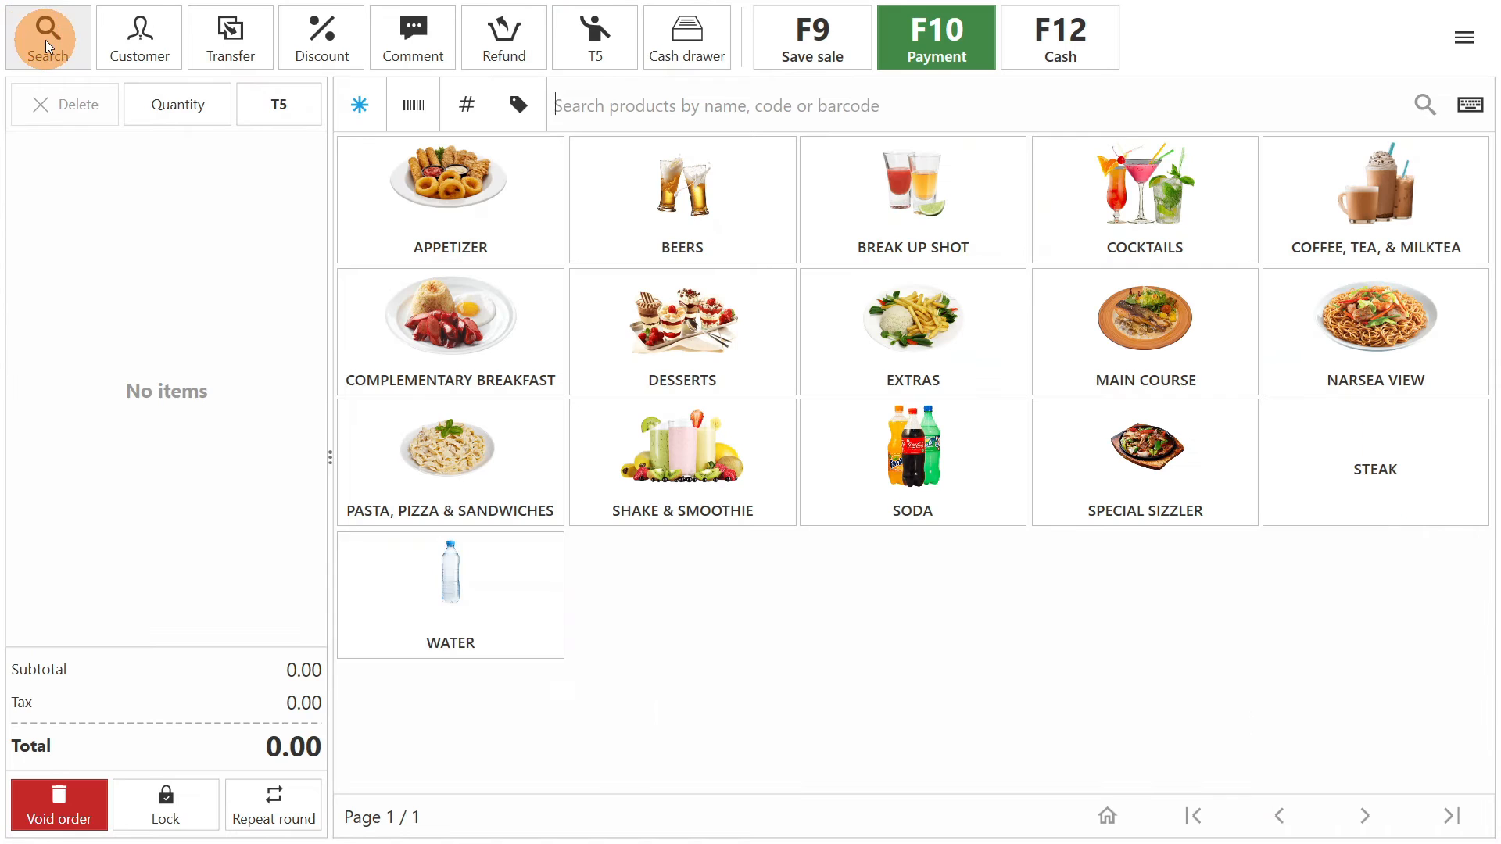
{"action": "left_click", "coordinate": [496, 212]}
{"action": "left_click", "coordinate": [674, 199]}
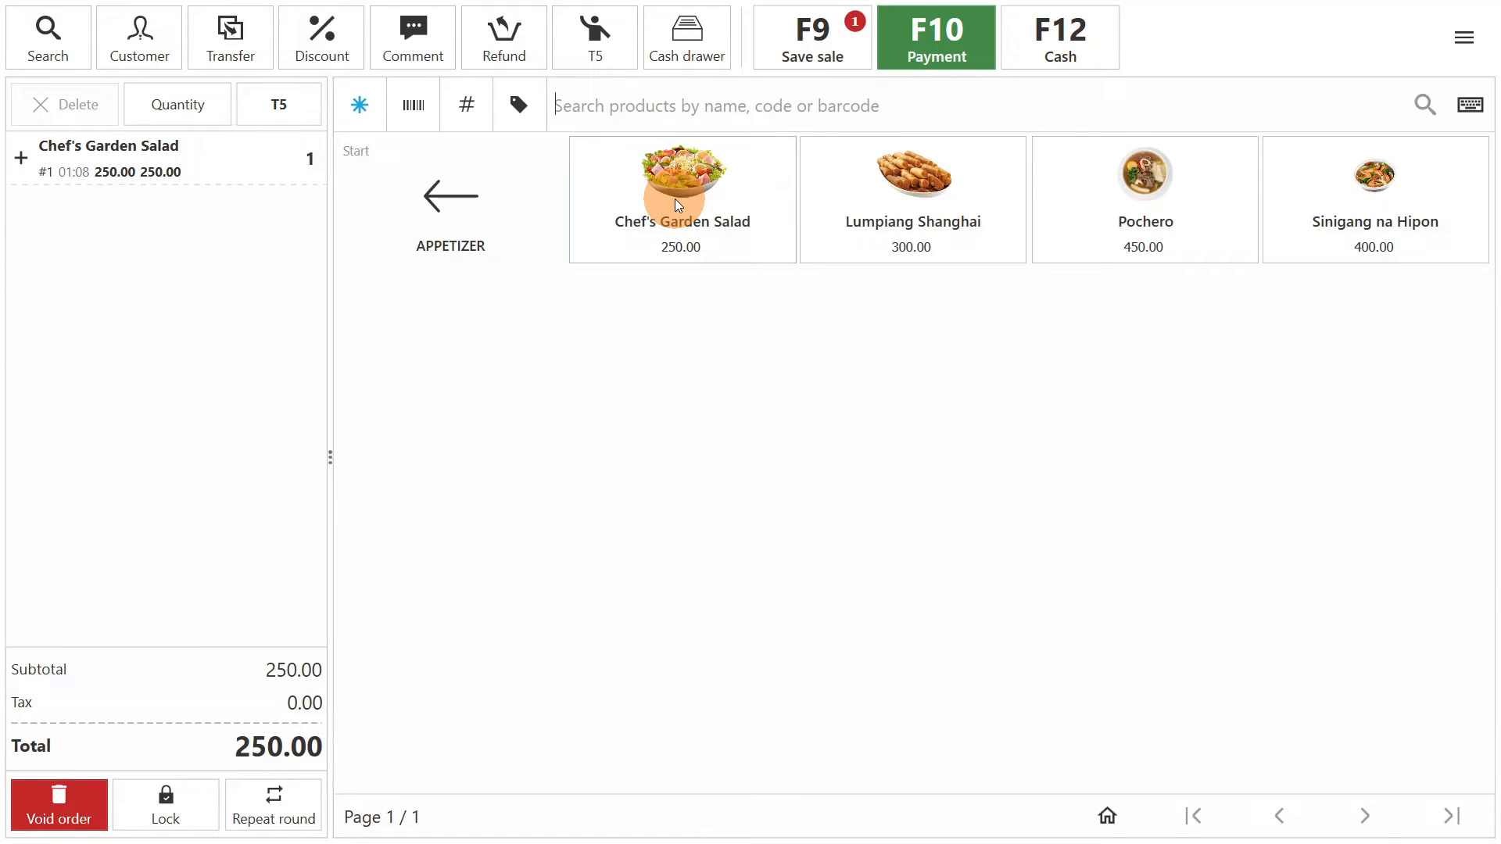
{"action": "left_click", "coordinate": [279, 170]}
{"action": "left_click", "coordinate": [195, 109]}
{"action": "left_click", "coordinate": [716, 283]}
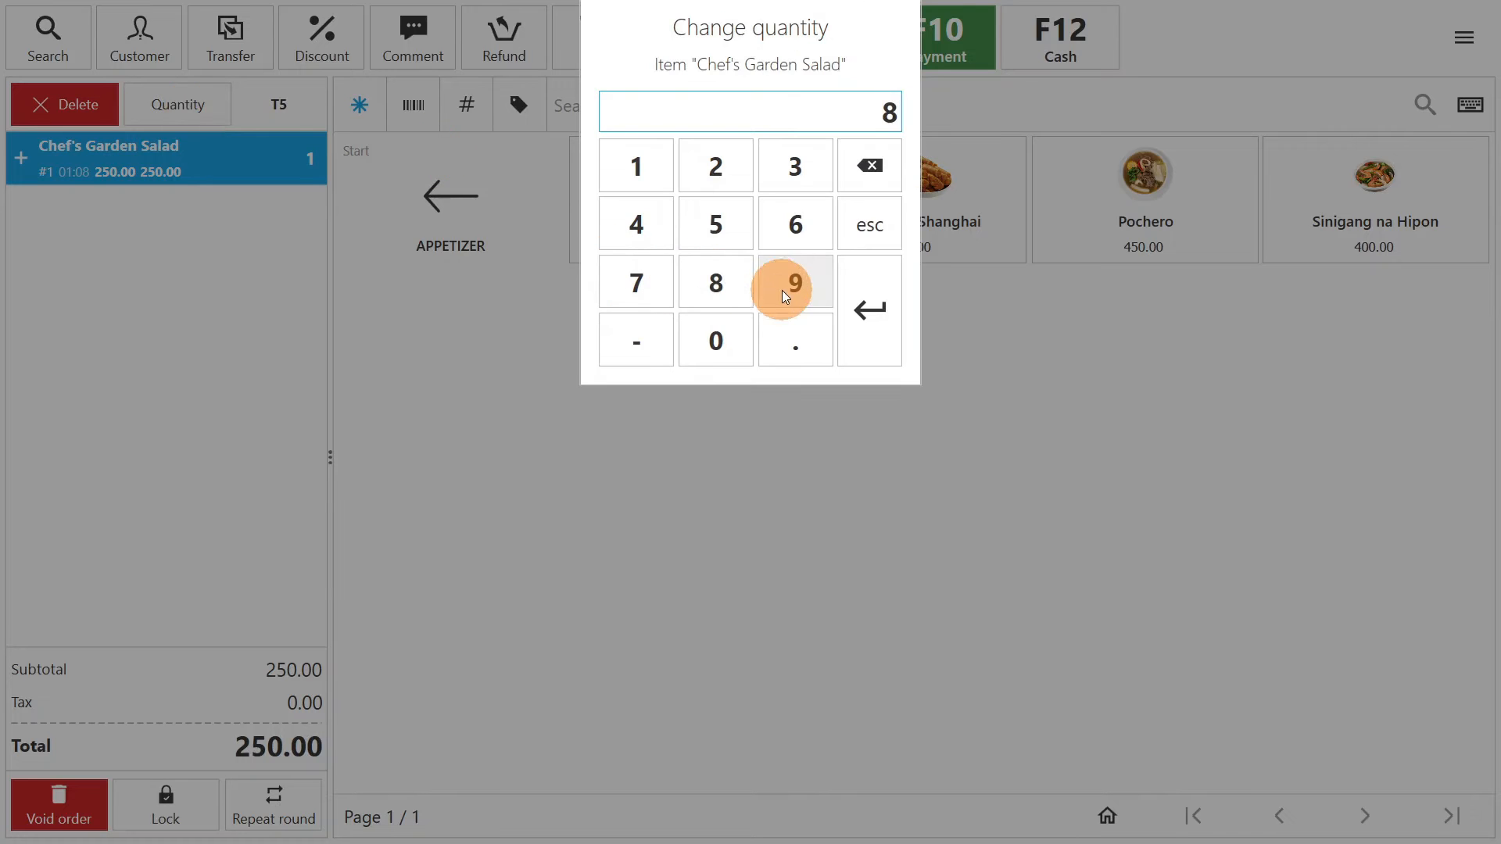
{"action": "left_click", "coordinate": [883, 312]}
- Pay the salad order in full with cash and switch to table T10
{"action": "left_click", "coordinate": [950, 43]}
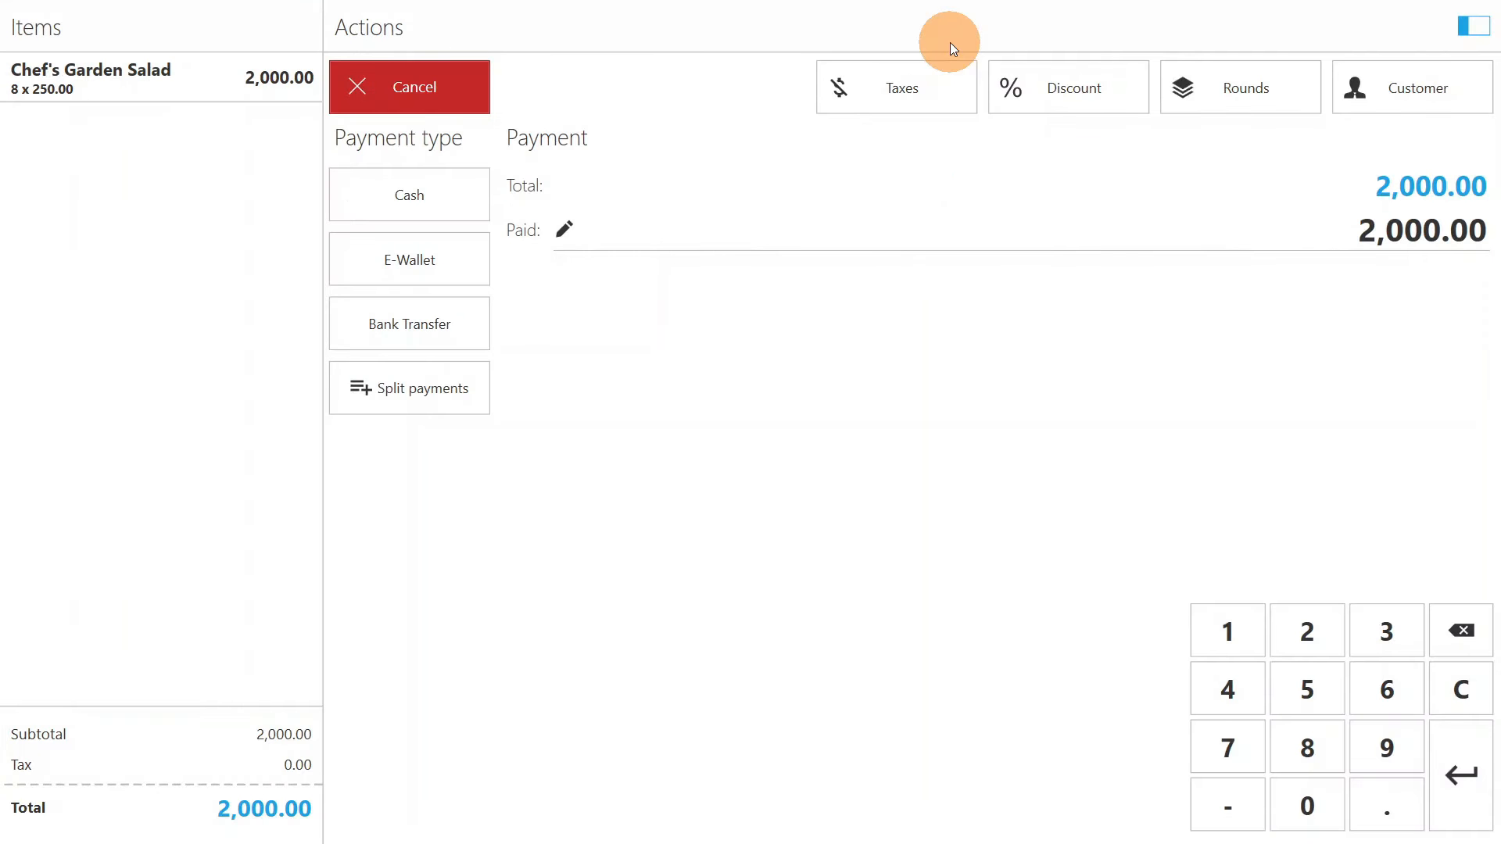
{"action": "left_click", "coordinate": [1460, 759]}
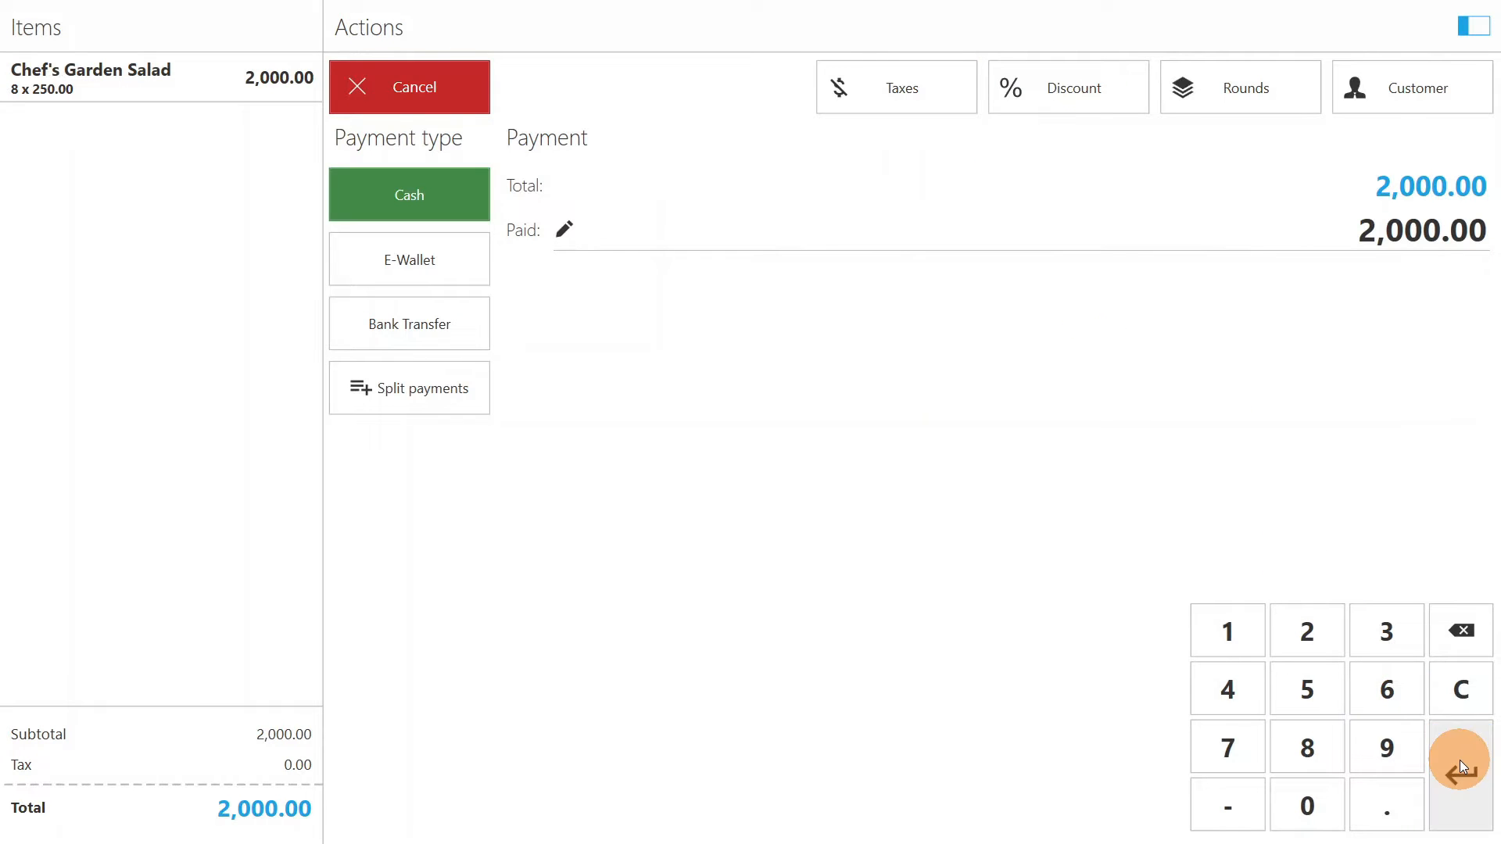
{"action": "left_click", "coordinate": [1460, 760]}
{"action": "left_click", "coordinate": [1457, 790]}
{"action": "left_click", "coordinate": [811, 337]}
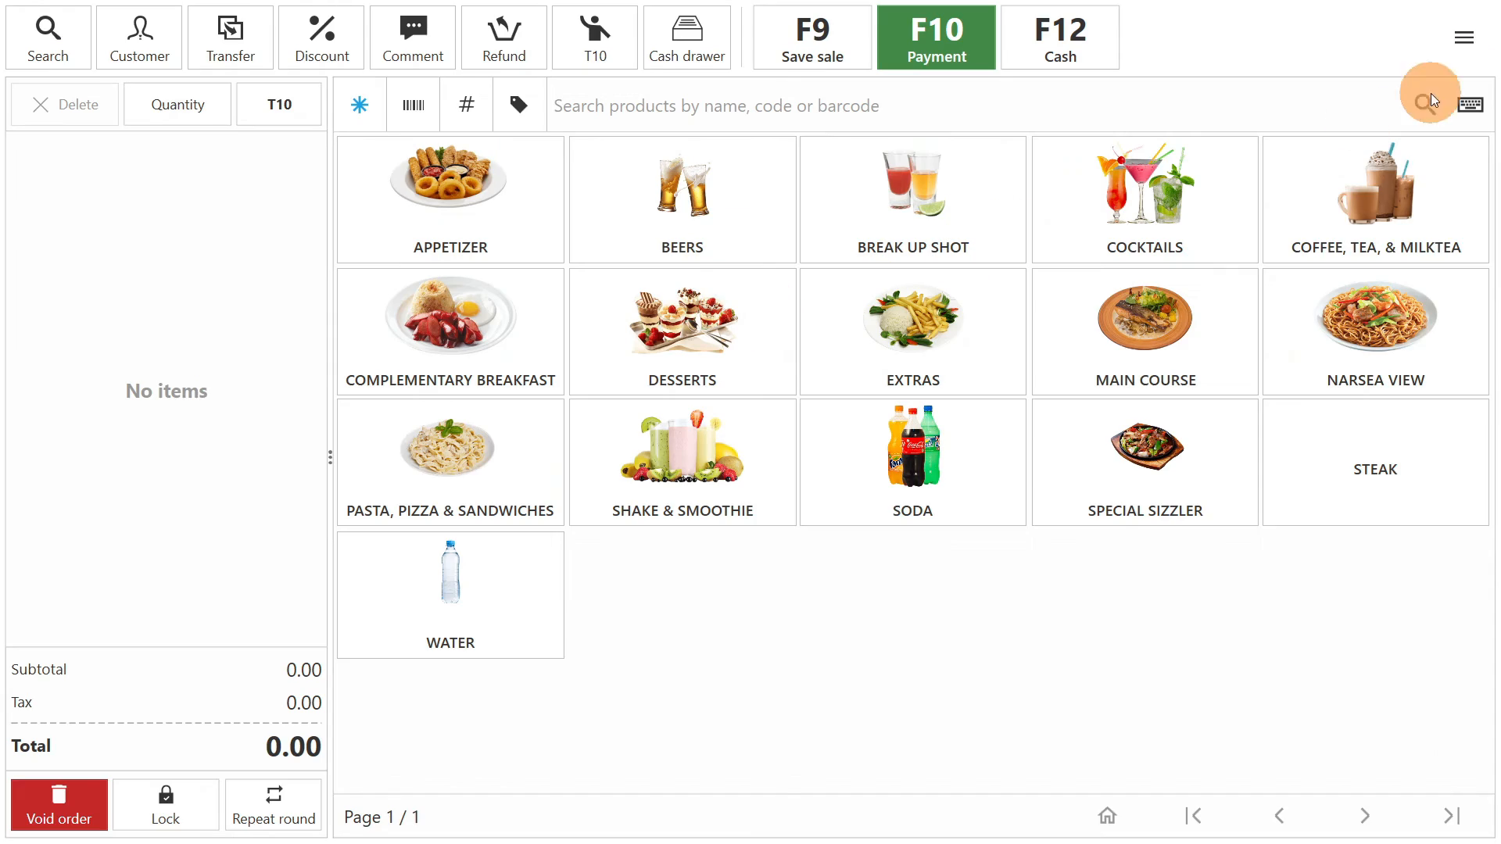
- Return to stock management and search for "salad" again to check the remaining quantity after the sale
{"action": "left_click", "coordinate": [1463, 29]}
{"action": "left_click", "coordinate": [1322, 100]}
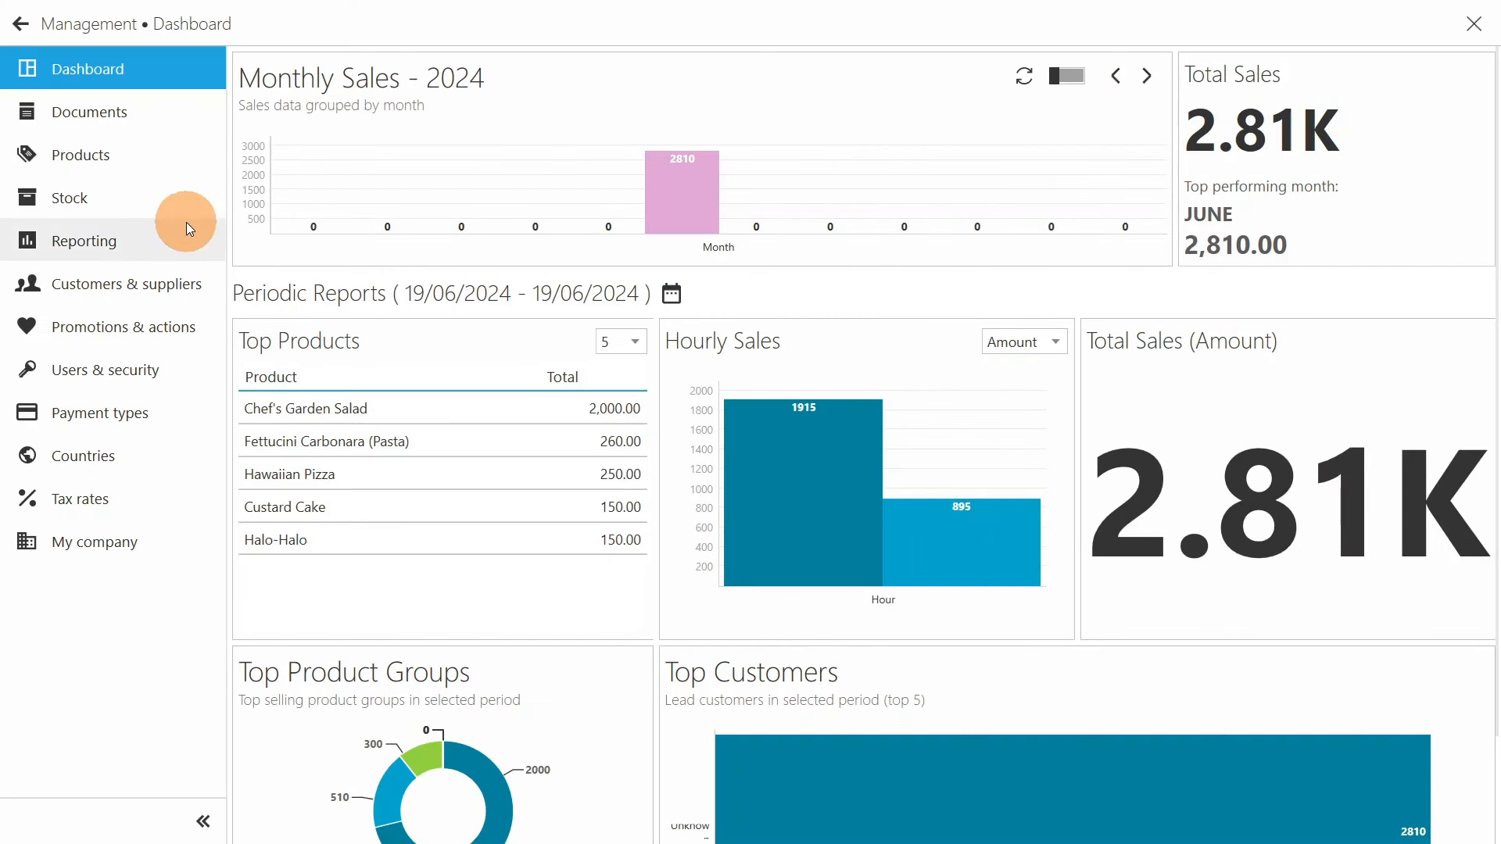
{"action": "left_click", "coordinate": [147, 195]}
{"action": "left_click", "coordinate": [740, 175]}
{"action": "type", "text": "salad"}
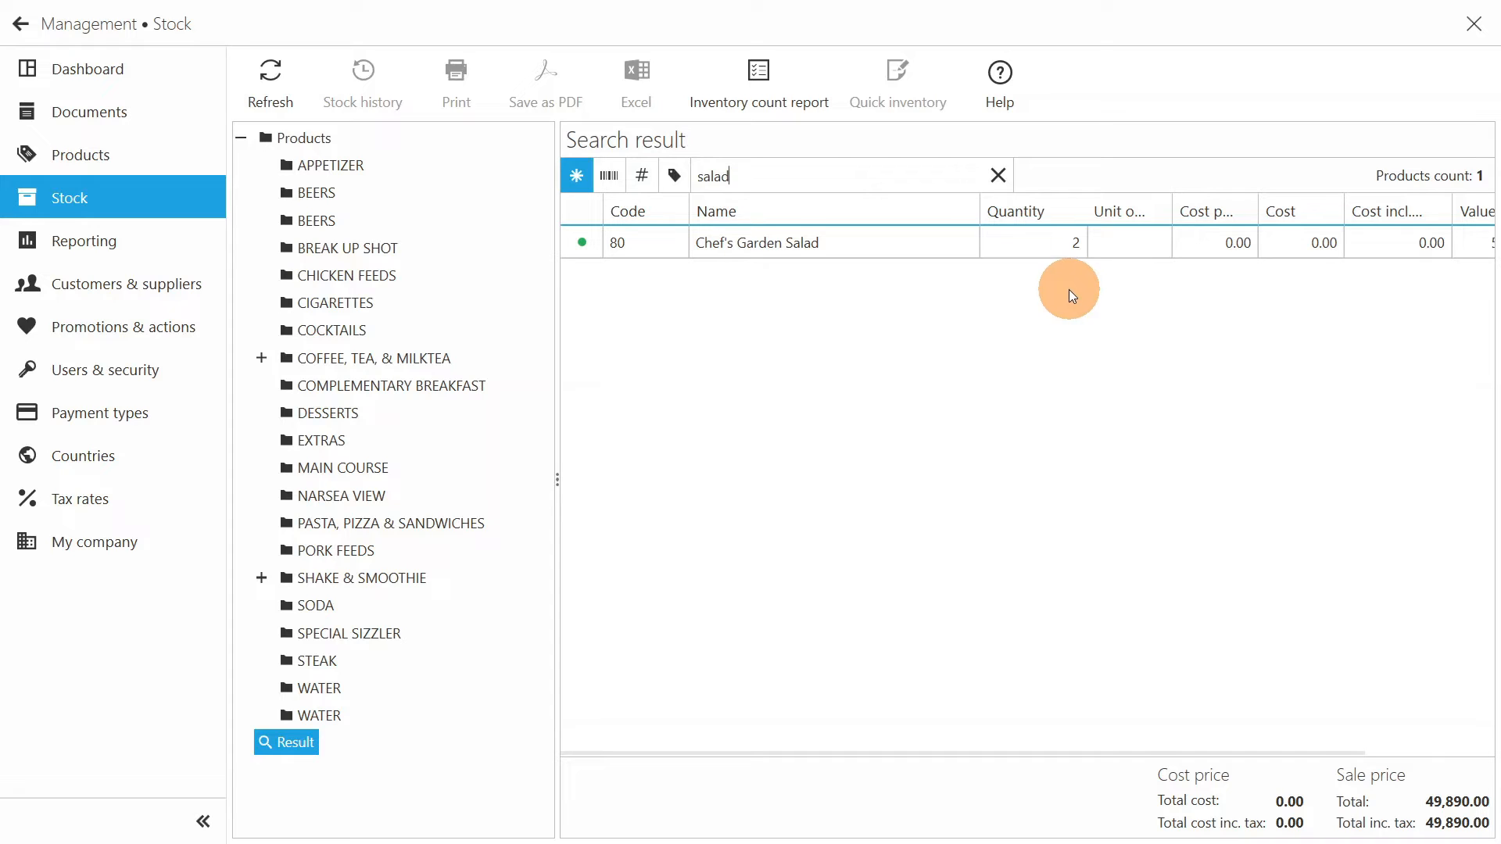
- Update the stock quantity of Chef's Garden Salad to 22 with Quick inventory
{"action": "left_click", "coordinate": [1041, 255]}
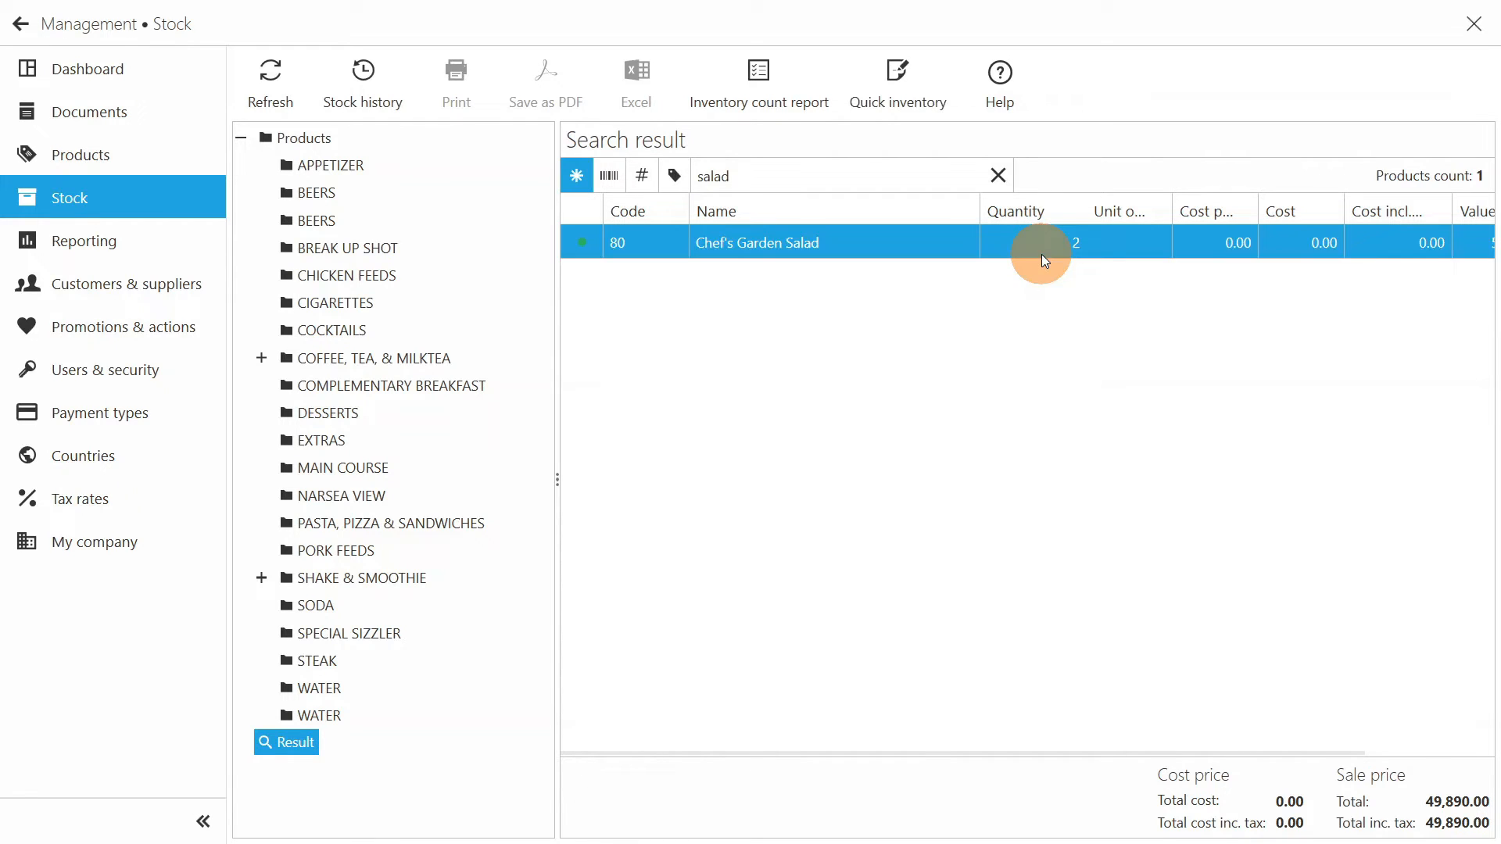
{"action": "left_click", "coordinate": [913, 92]}
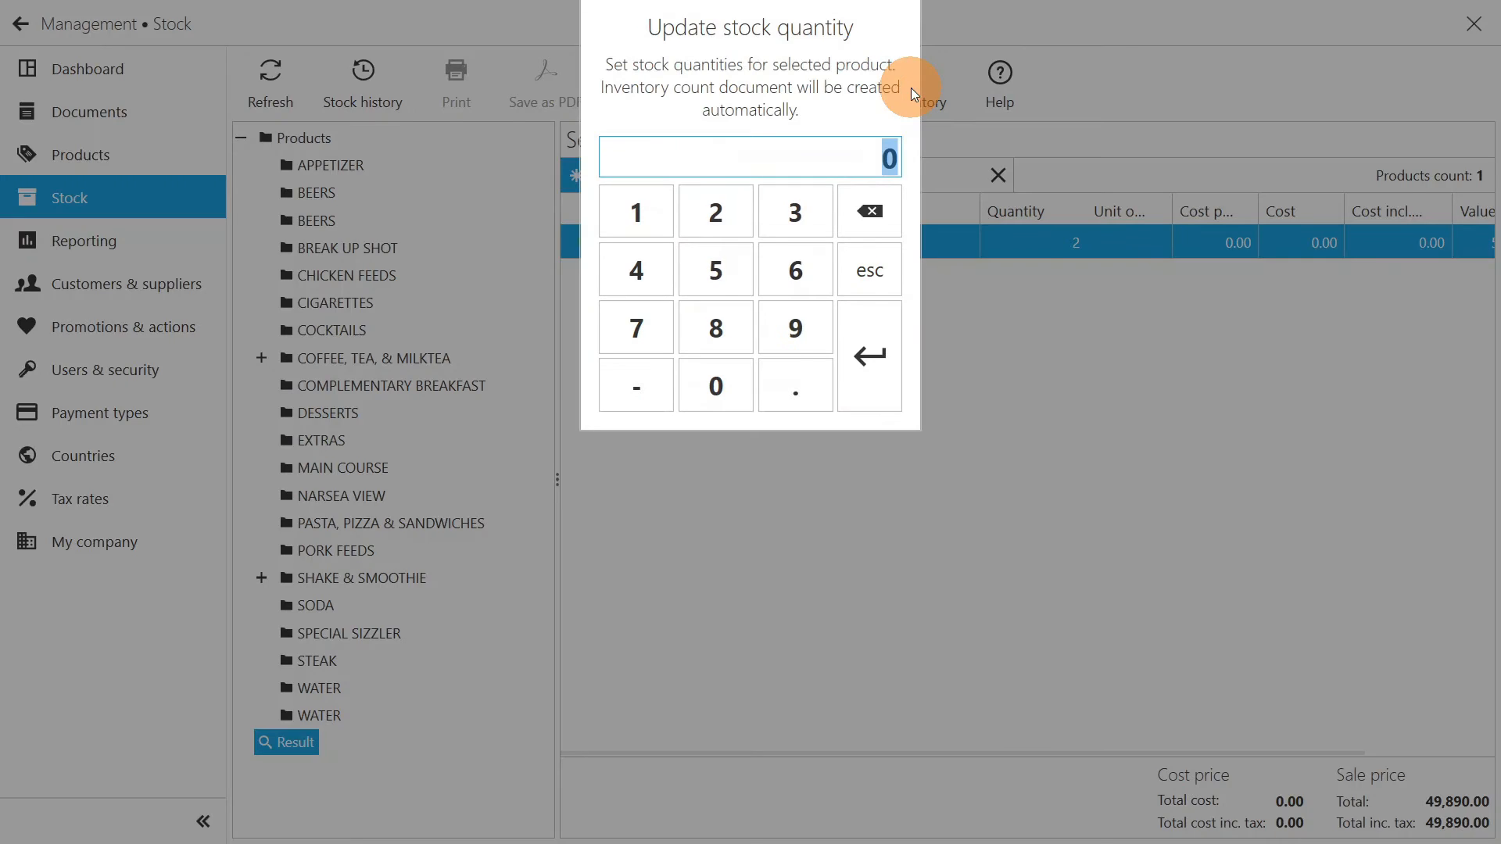
{"action": "left_click", "coordinate": [730, 204]}
{"action": "left_click", "coordinate": [730, 204]}
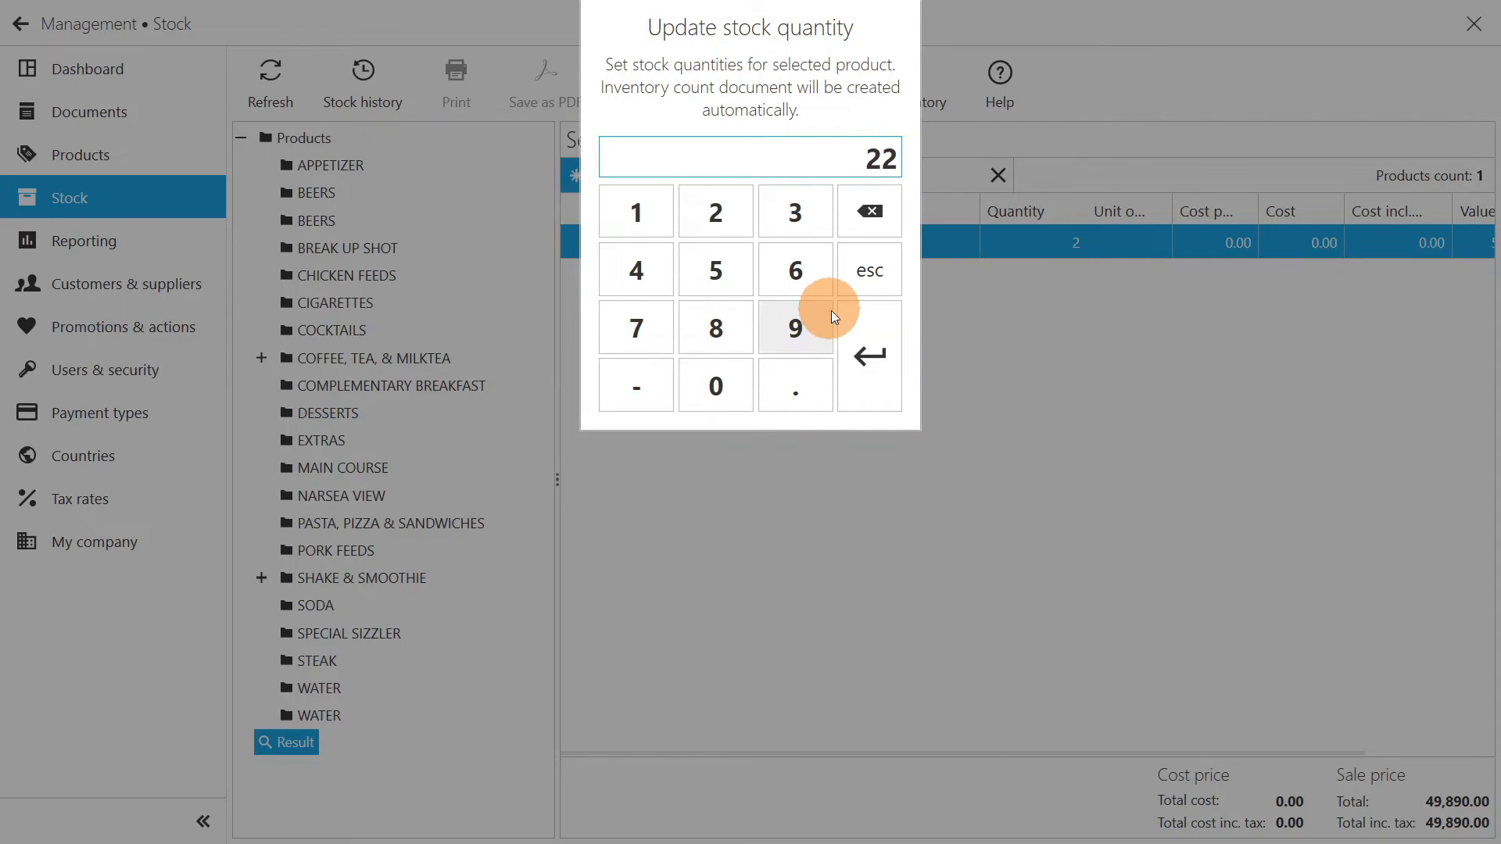
{"action": "left_click", "coordinate": [861, 344]}
- Create a new document of type 100 - Purchase in the documents section
{"action": "left_click", "coordinate": [184, 107]}
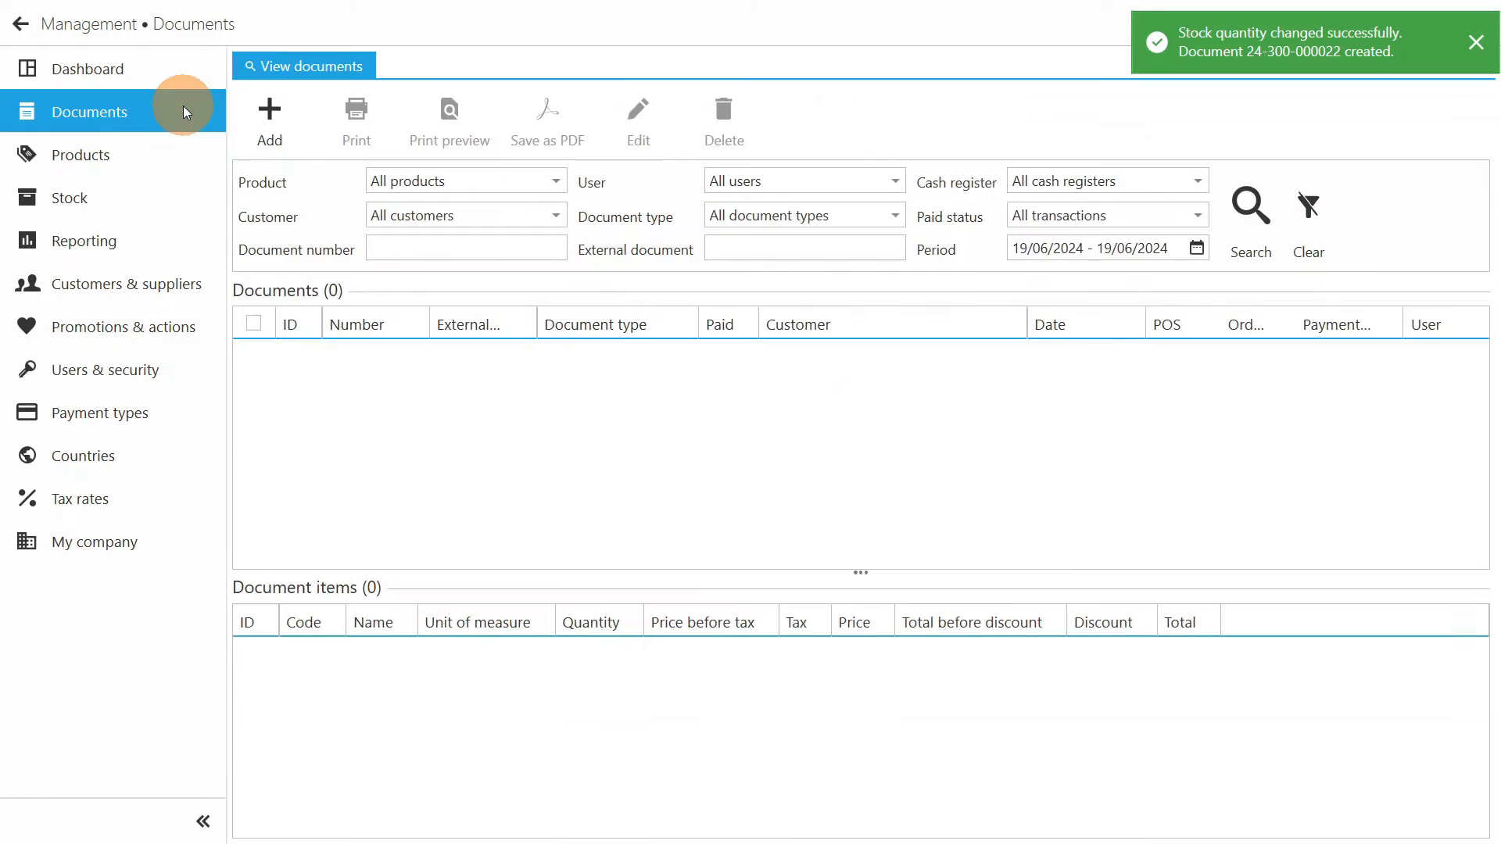
{"action": "left_click", "coordinate": [272, 122]}
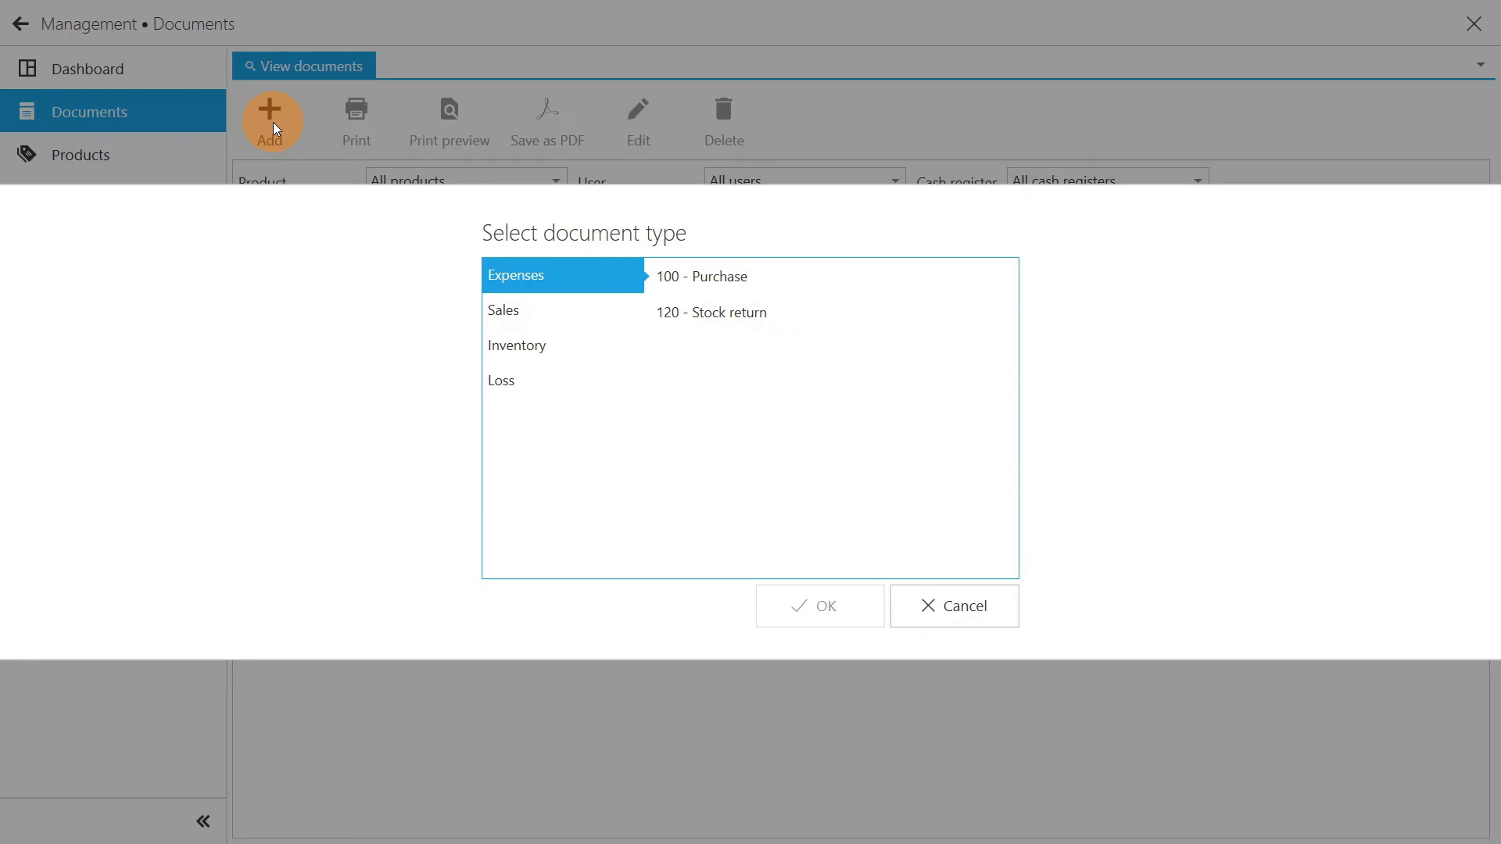
{"action": "left_click", "coordinate": [713, 268]}
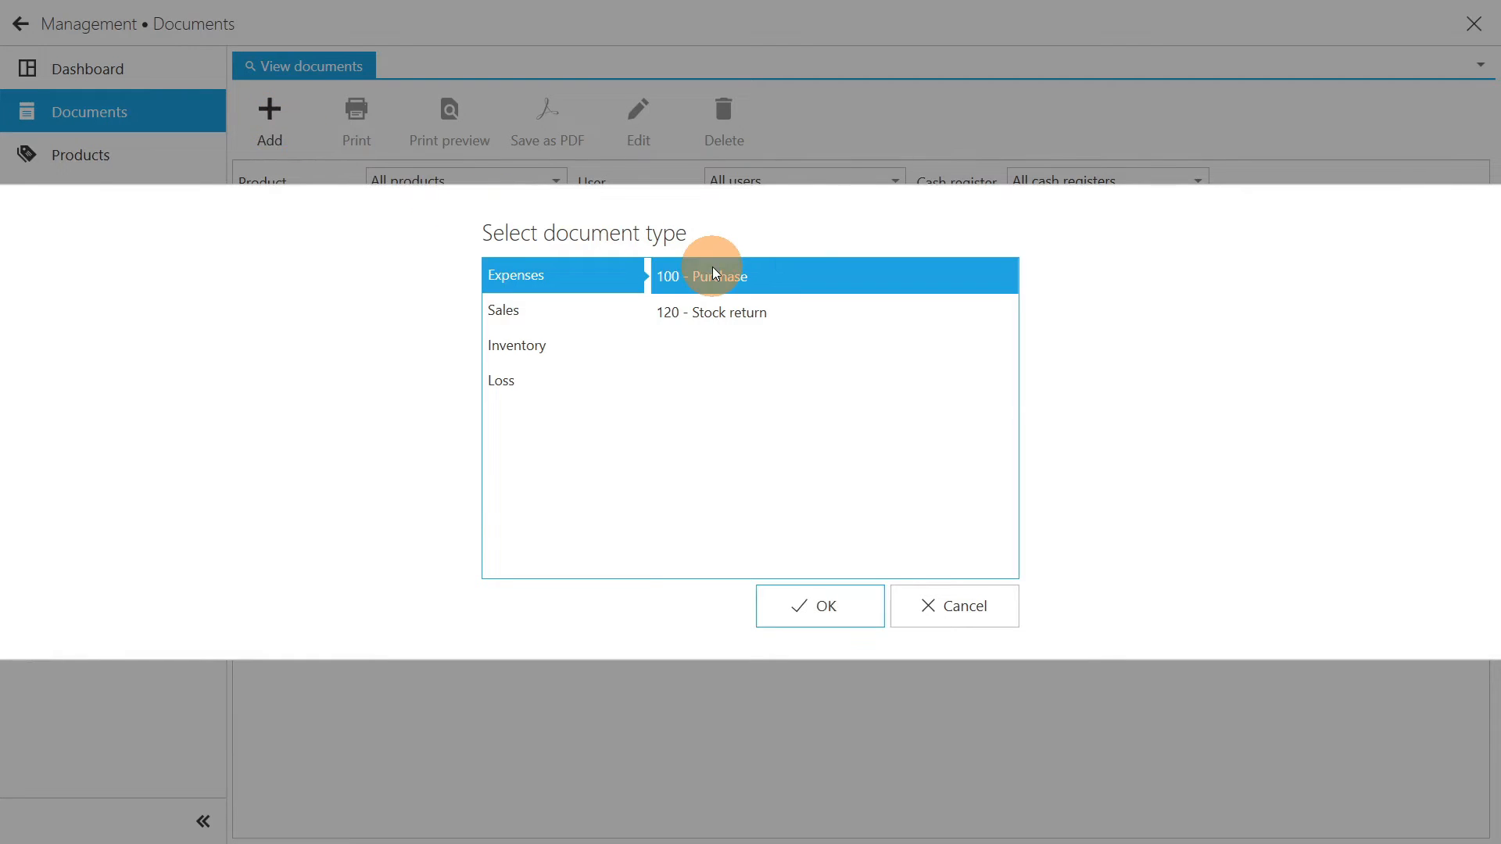
{"action": "left_click", "coordinate": [832, 605]}
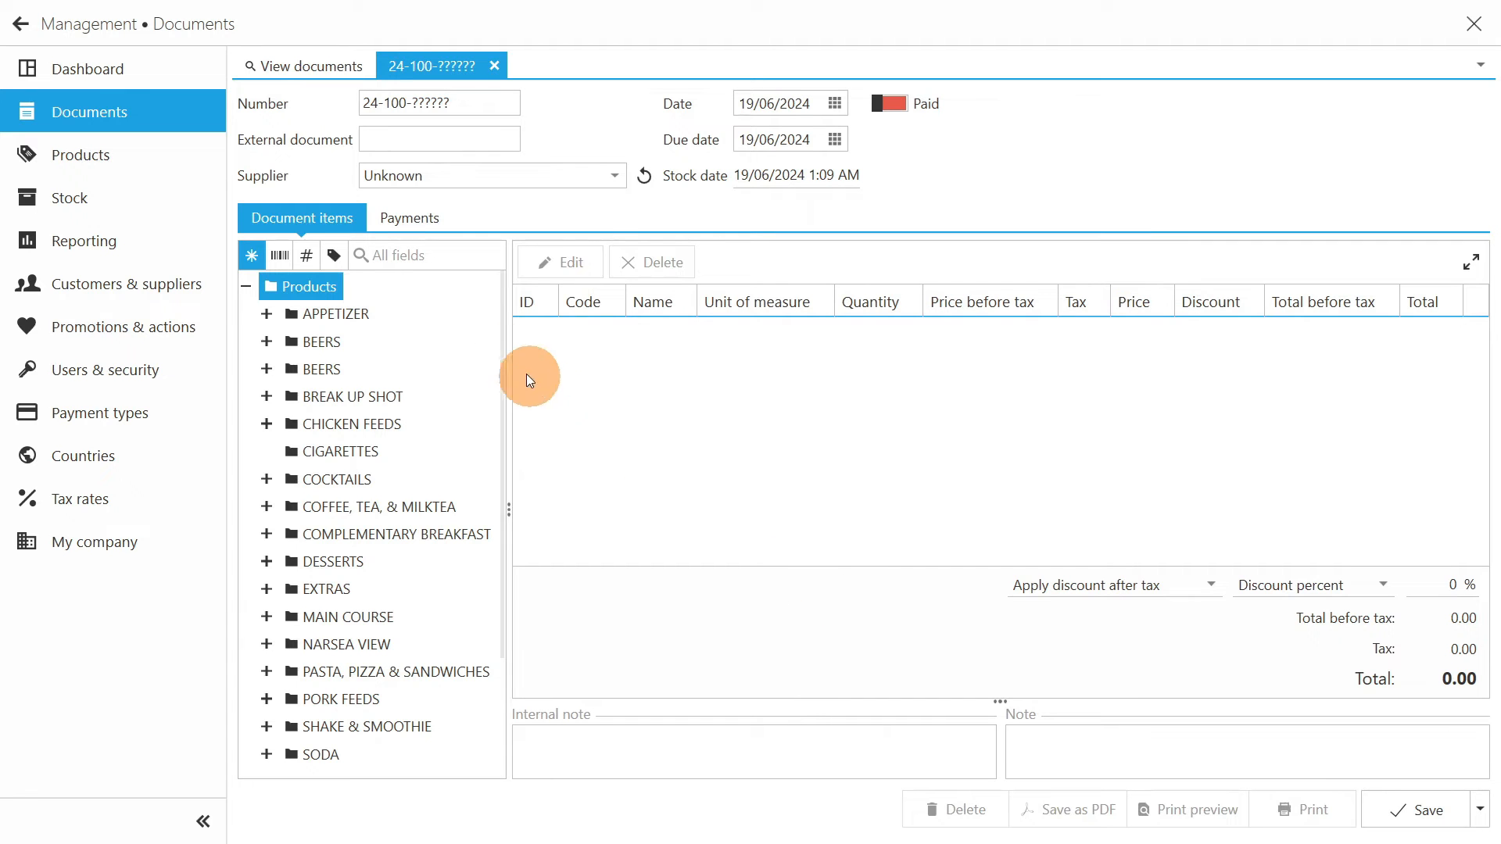
- Search for "salad" and add Chef's Garden Salad to the purchase document with quantity 20 and price 20
{"action": "left_click", "coordinate": [453, 257]}
{"action": "type", "text": "salad"}
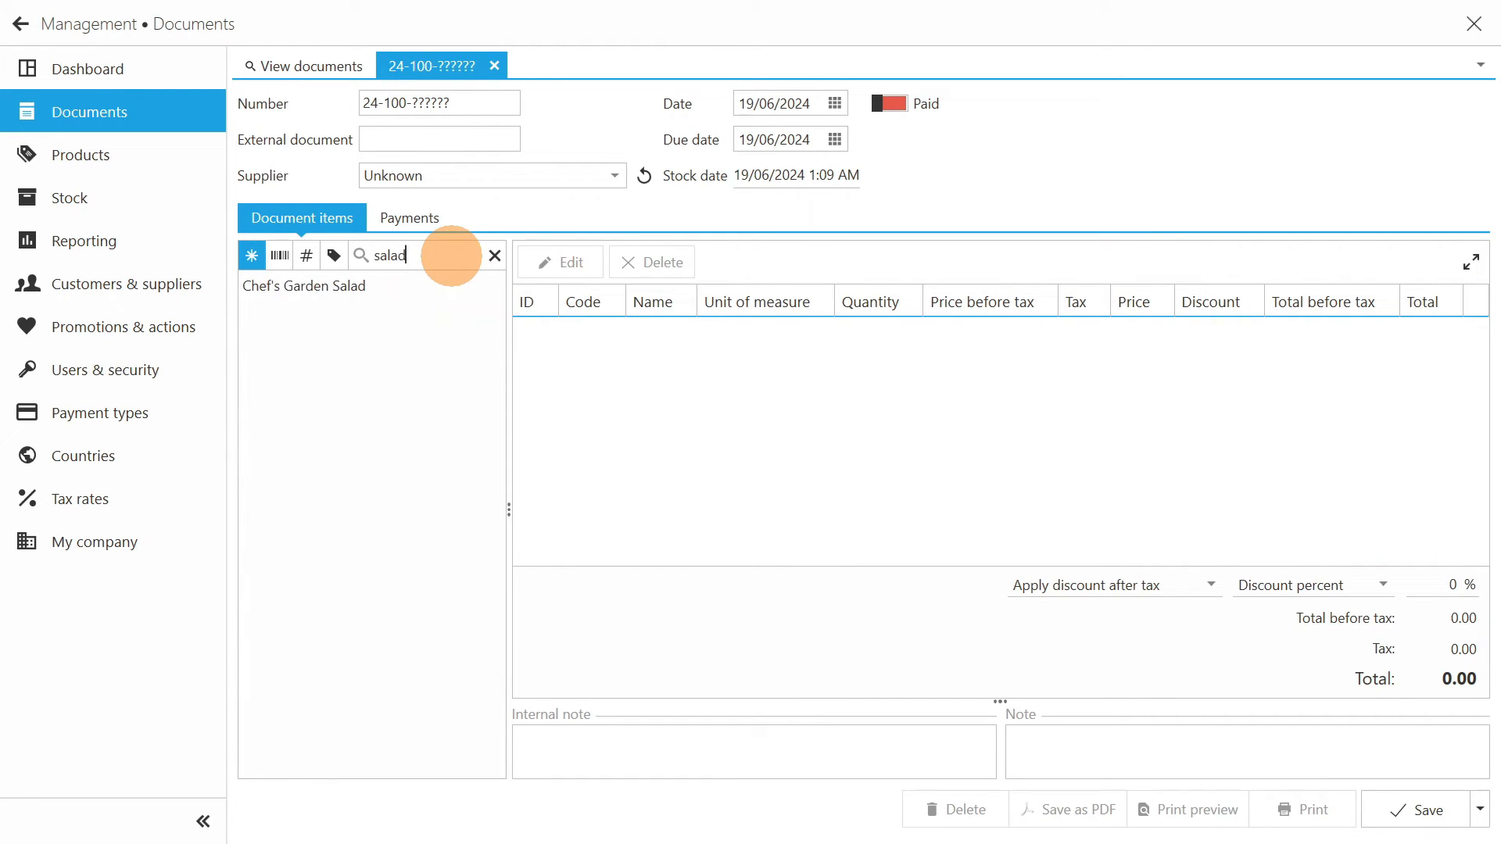
{"action": "double_click", "coordinate": [417, 285]}
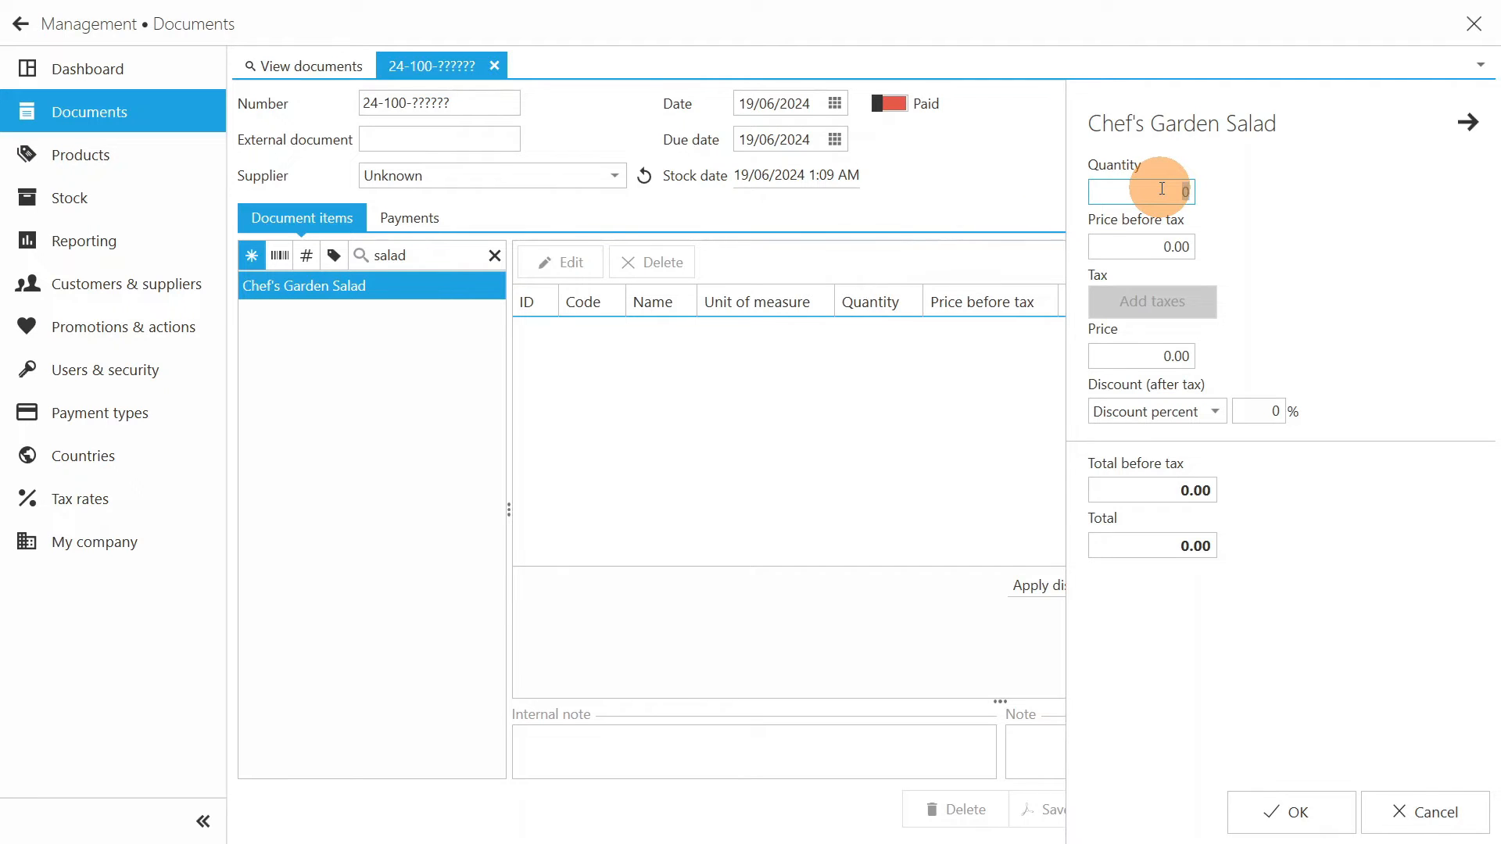
{"action": "type", "text": "20"}
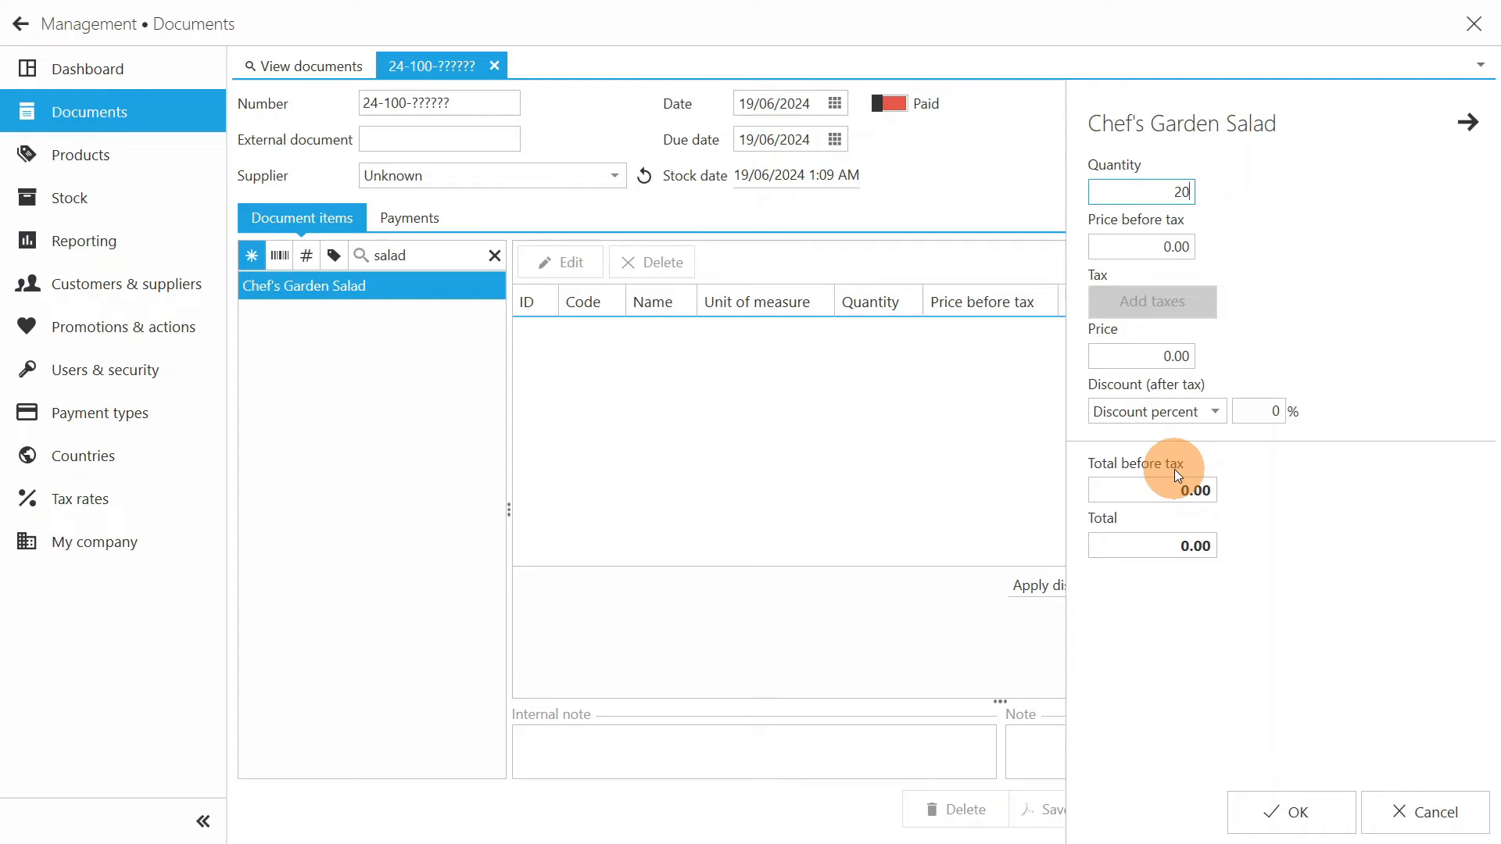
{"action": "left_click", "coordinate": [1157, 356]}
{"action": "type", "text": "20"}
{"action": "key", "text": "Tab"}
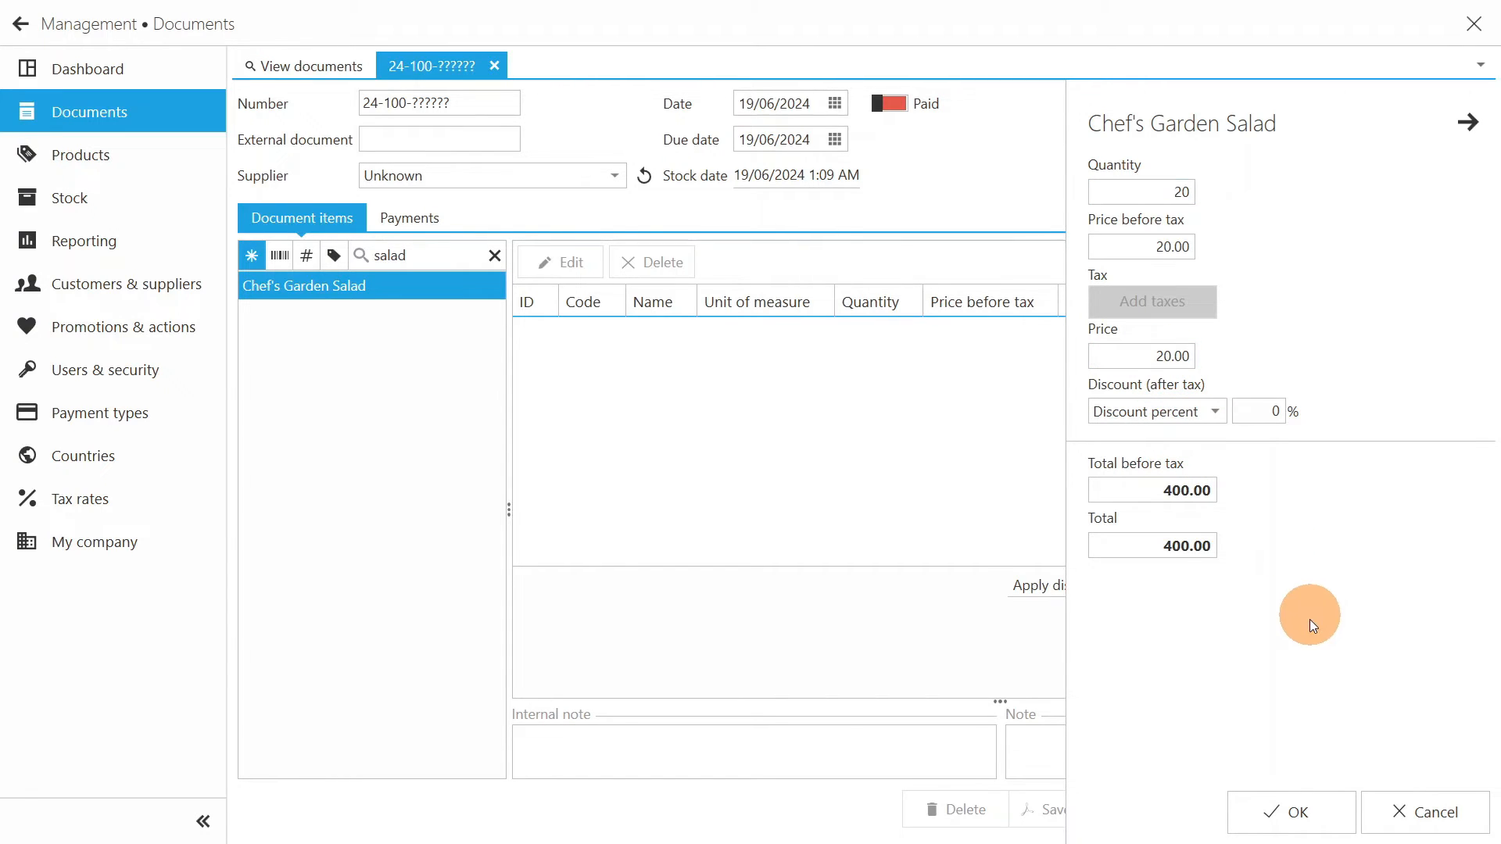
{"action": "left_click", "coordinate": [1310, 816]}
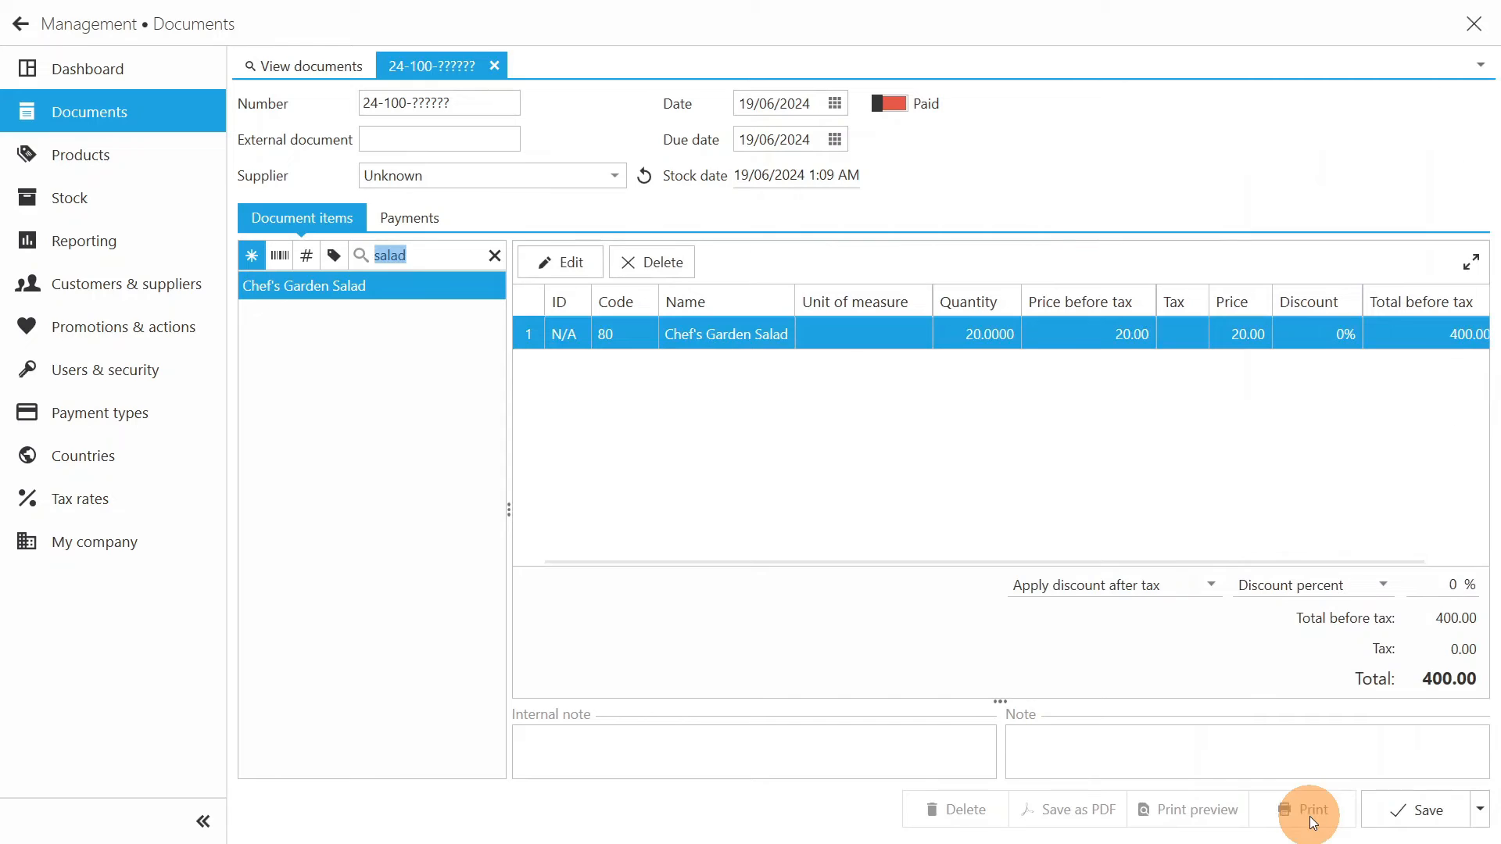
- Enter the external document number, mark the purchase document as paid and save it
{"action": "left_click", "coordinate": [456, 143]}
{"action": "type", "text": "7698365"}
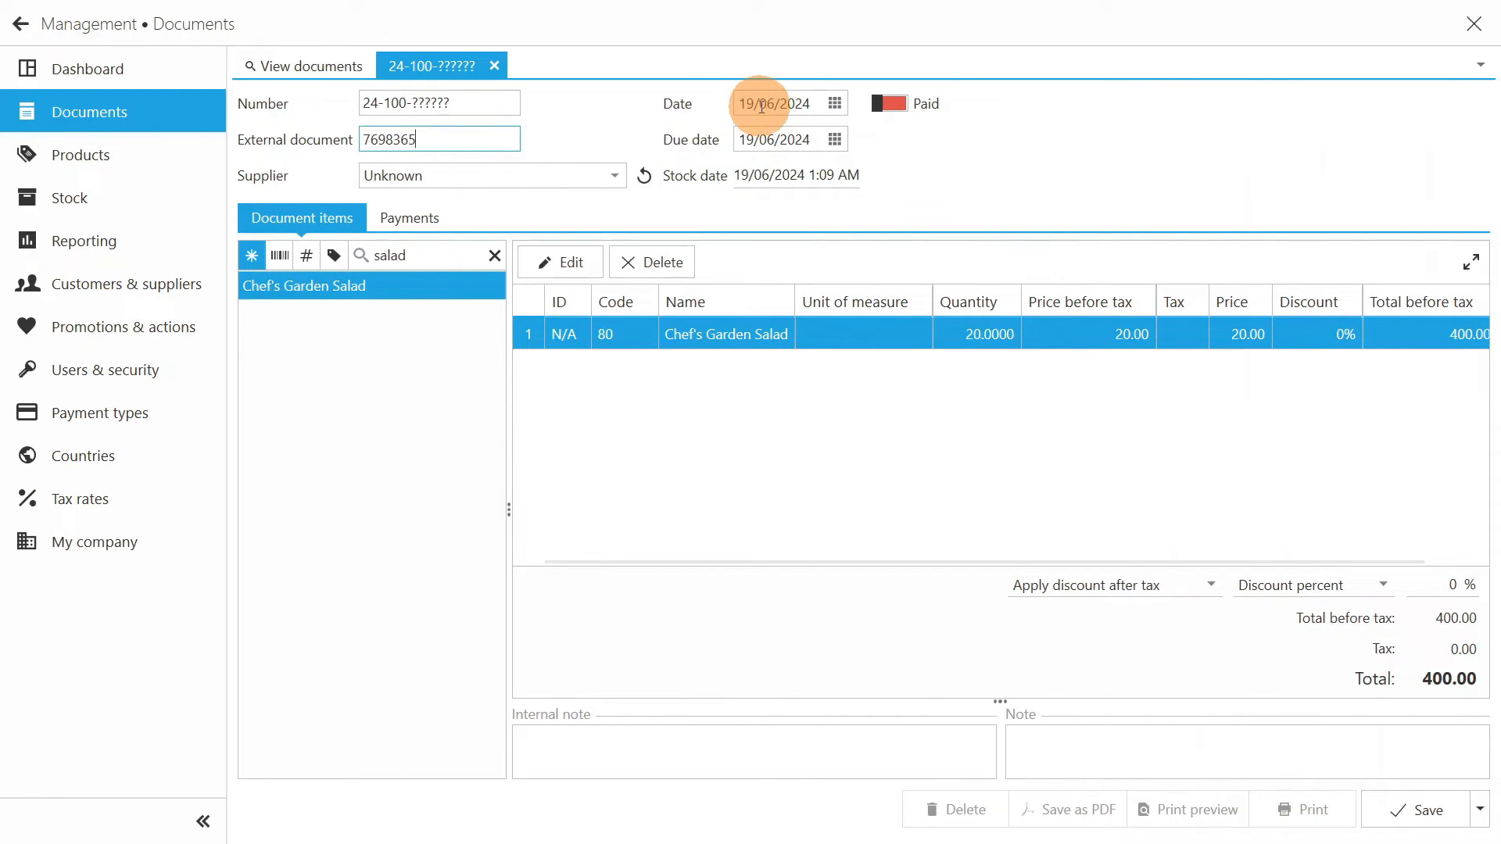
{"action": "left_click", "coordinate": [893, 101]}
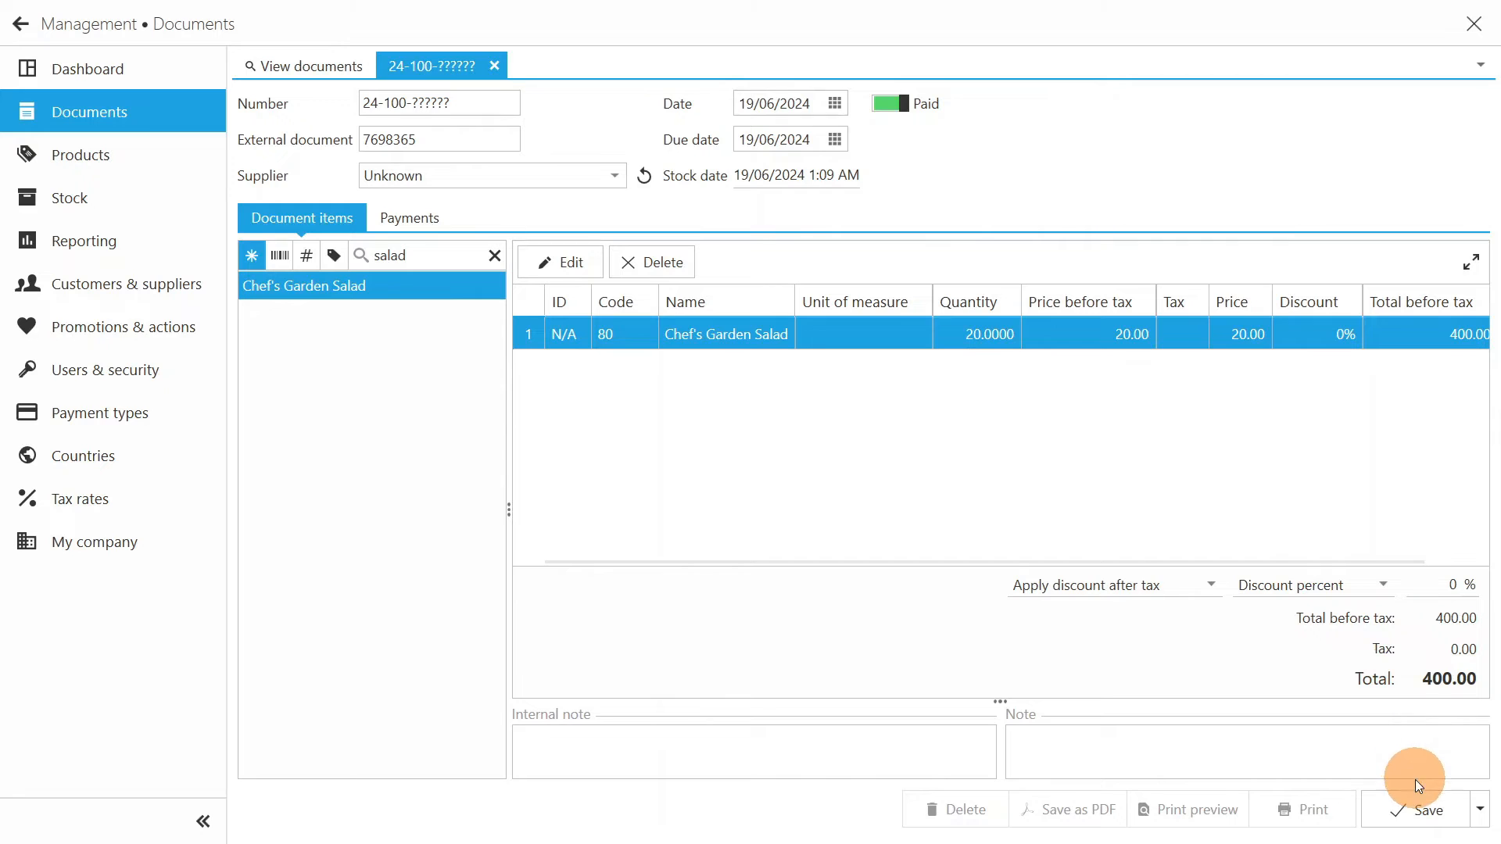
{"action": "left_click", "coordinate": [1418, 800]}
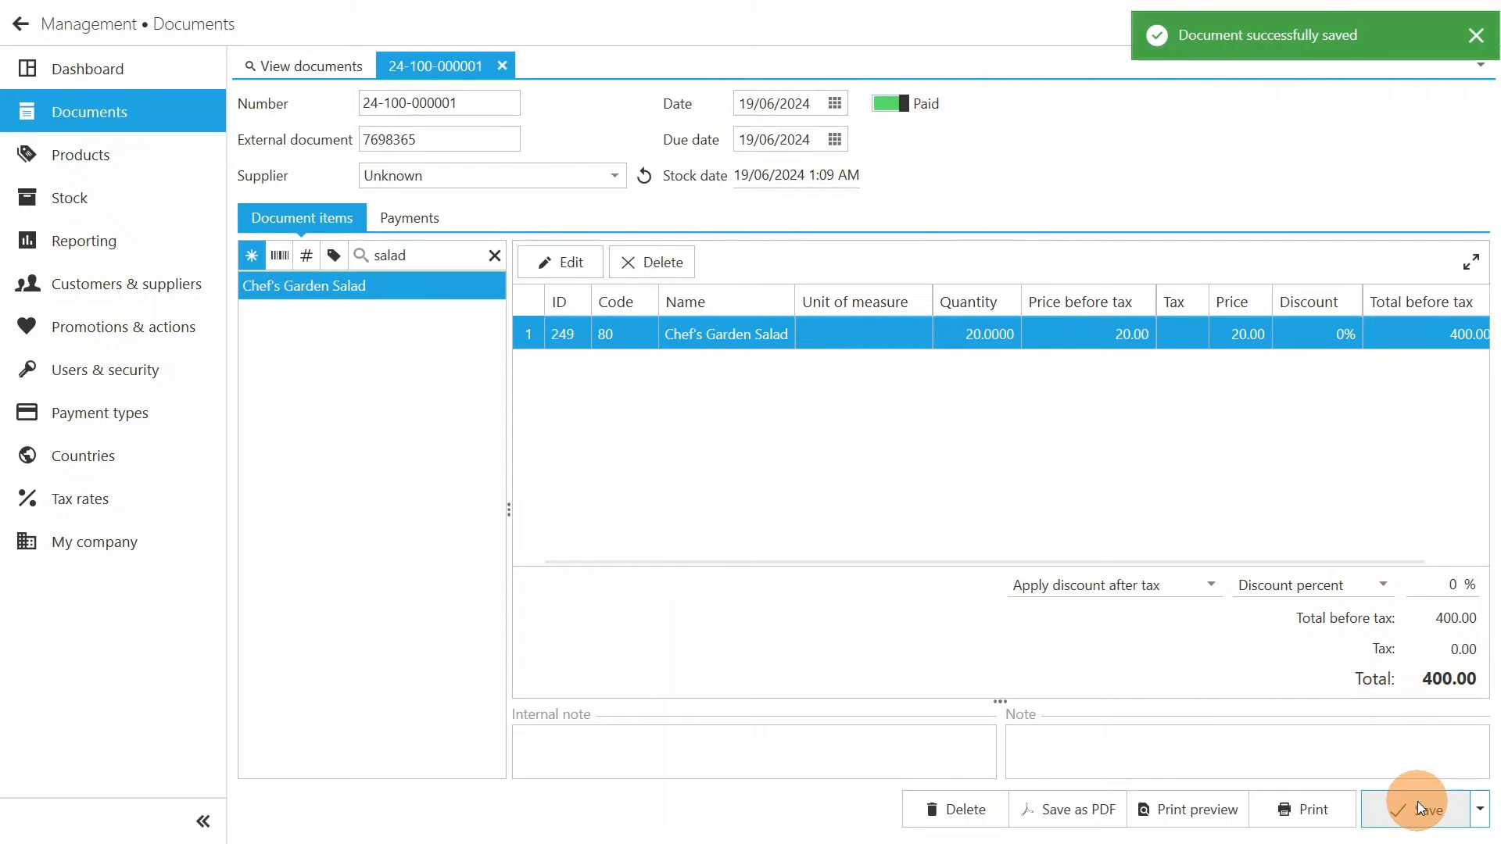
- Return to stock management, refresh the list and search for "salad" to check the stock quantity after the purchase
{"action": "left_click", "coordinate": [132, 202]}
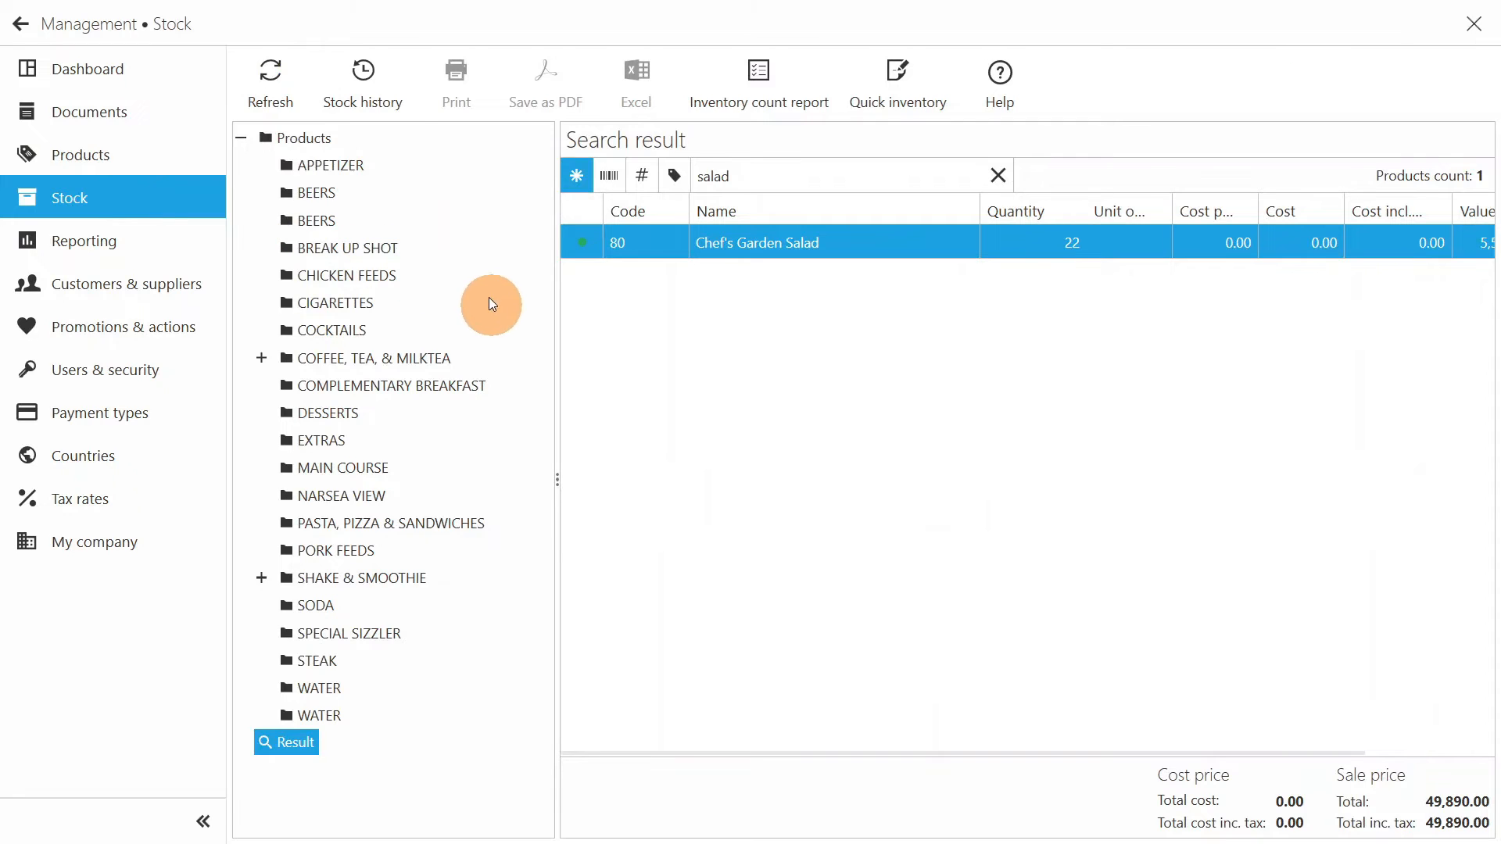
{"action": "left_click", "coordinate": [271, 73]}
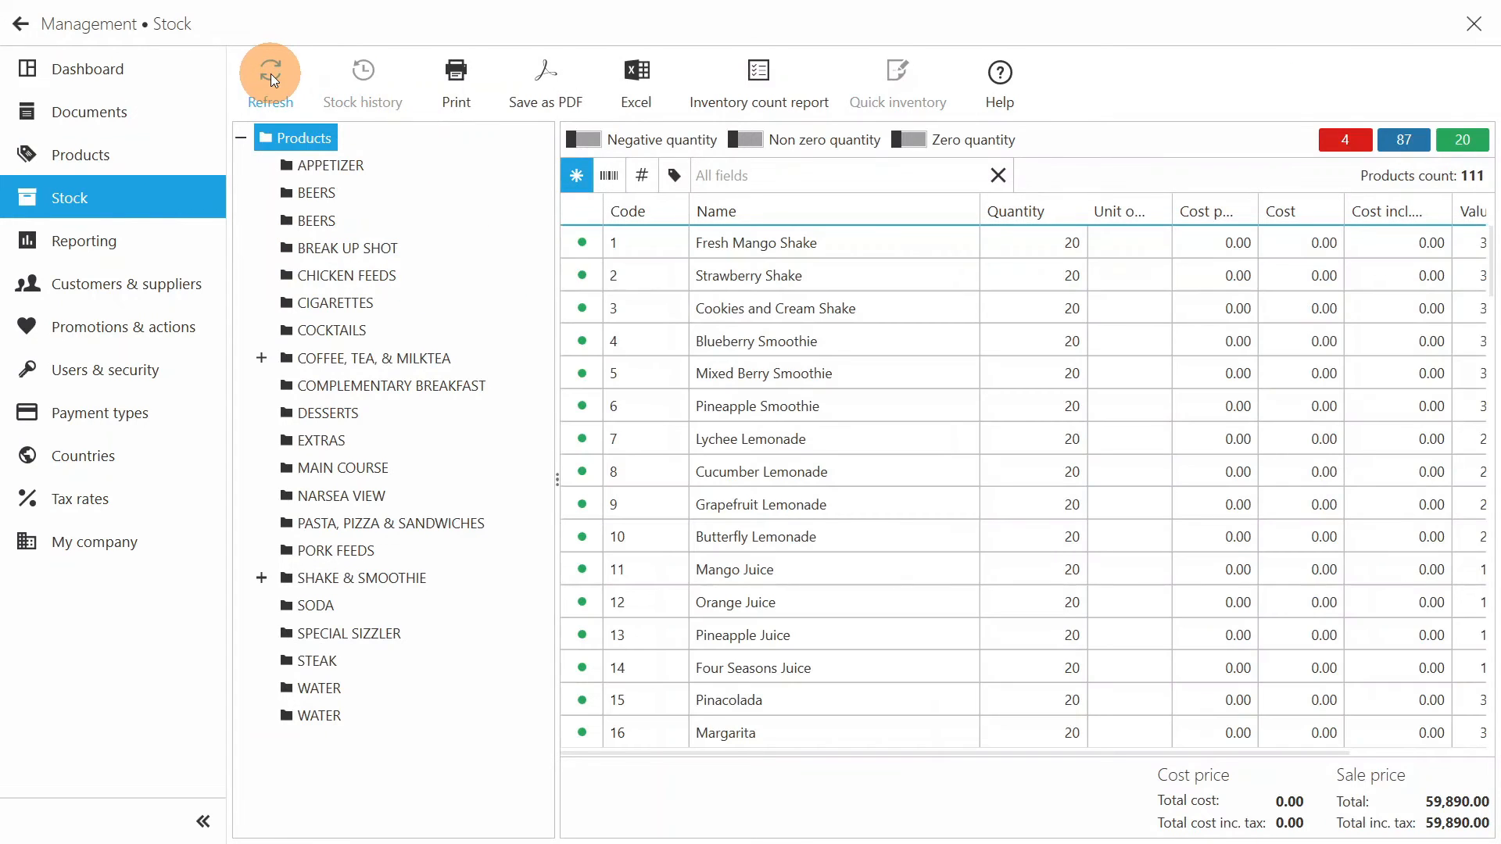
{"action": "type", "text": "salad"}
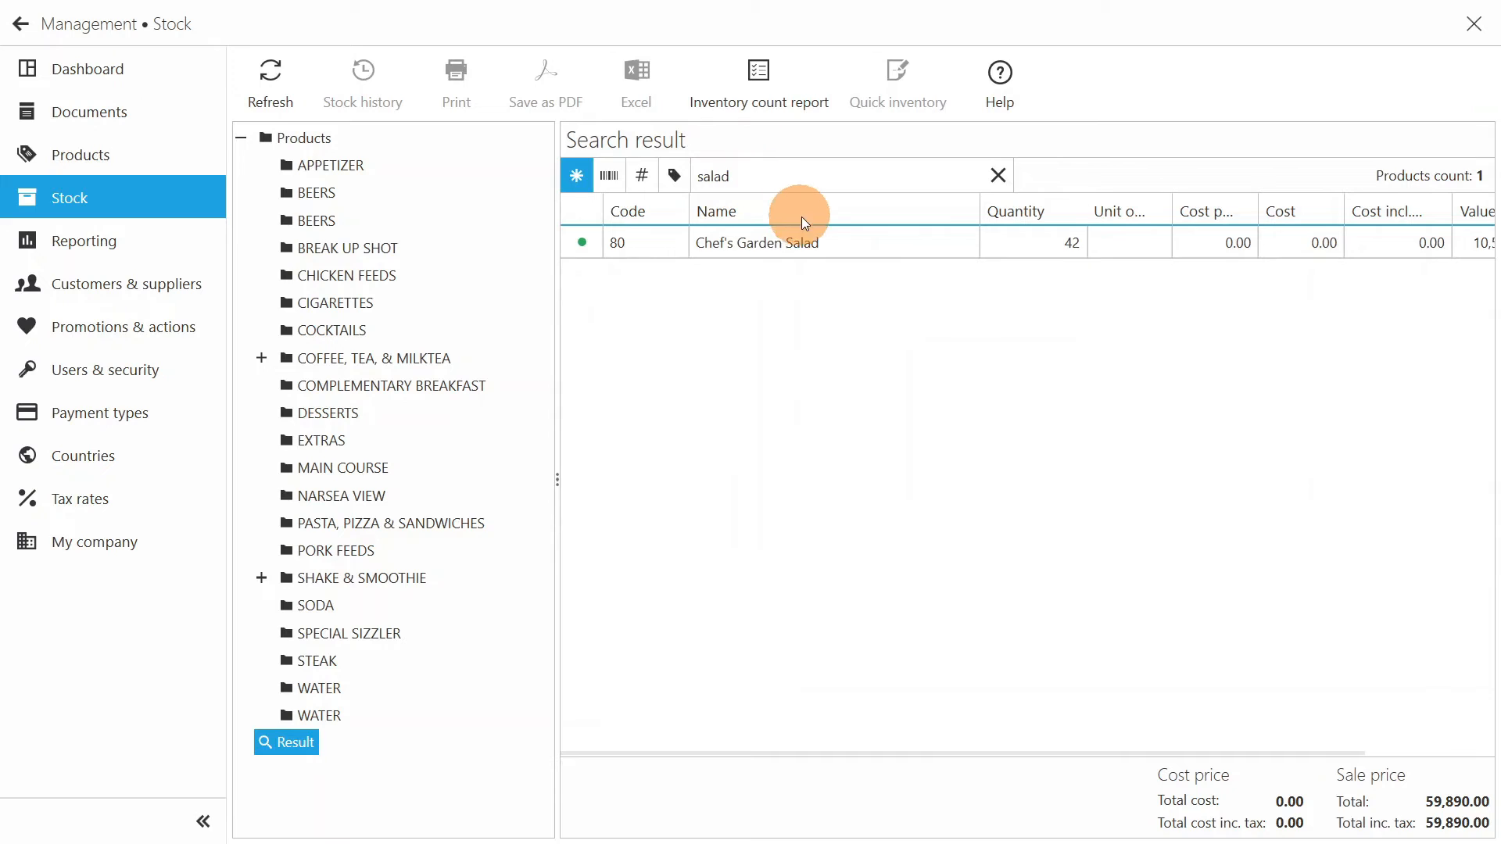
{"action": "left_click", "coordinate": [819, 242]}
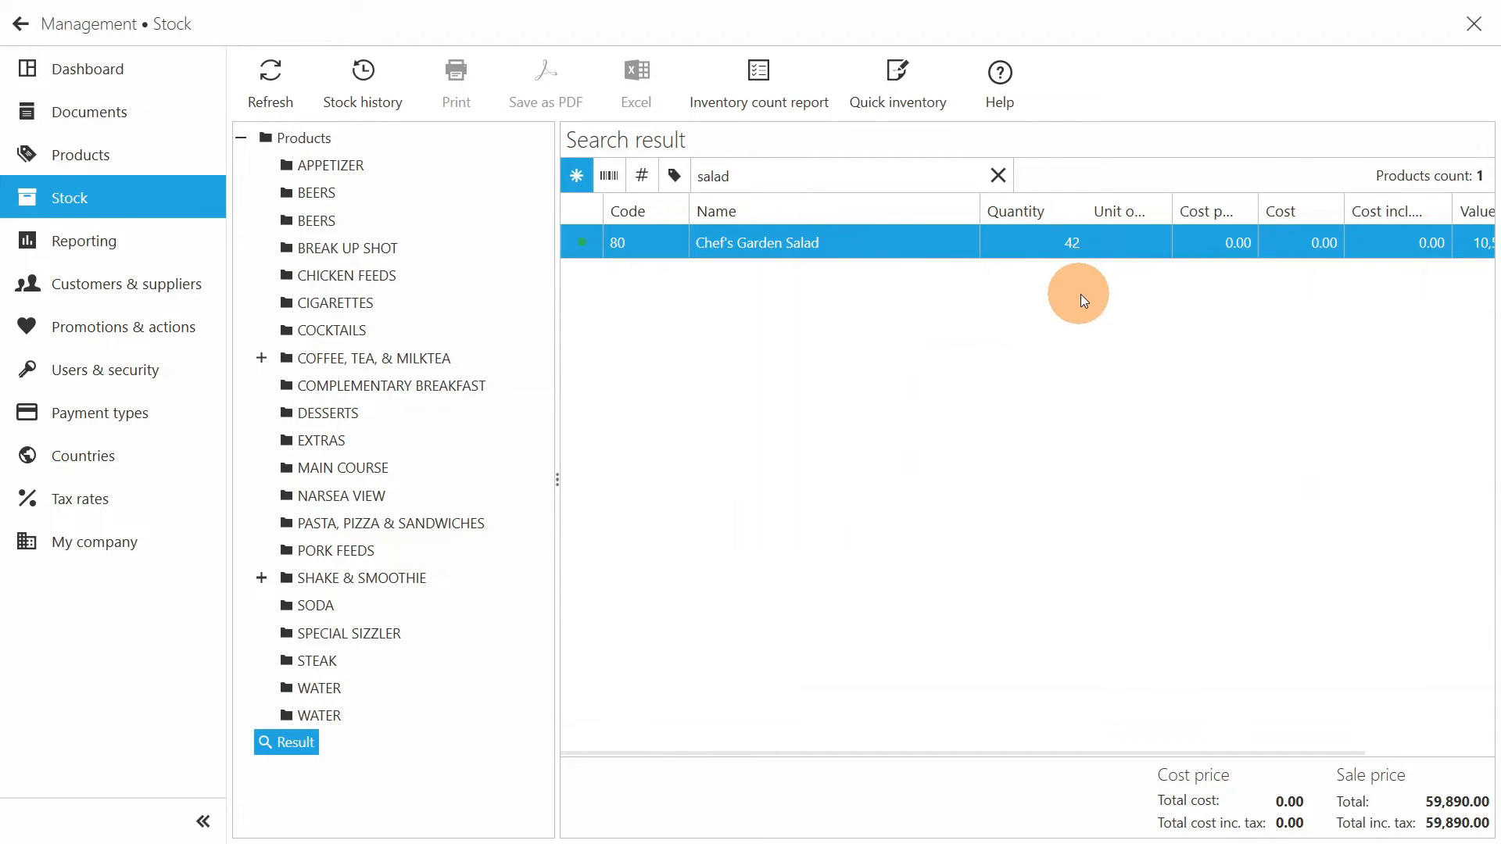
- View the stock history of Chef's Garden Salad for this month, 01/06/2024 - 19/06/2024, and return to the stock list
{"action": "left_click", "coordinate": [376, 75]}
{"action": "left_click", "coordinate": [948, 494]}
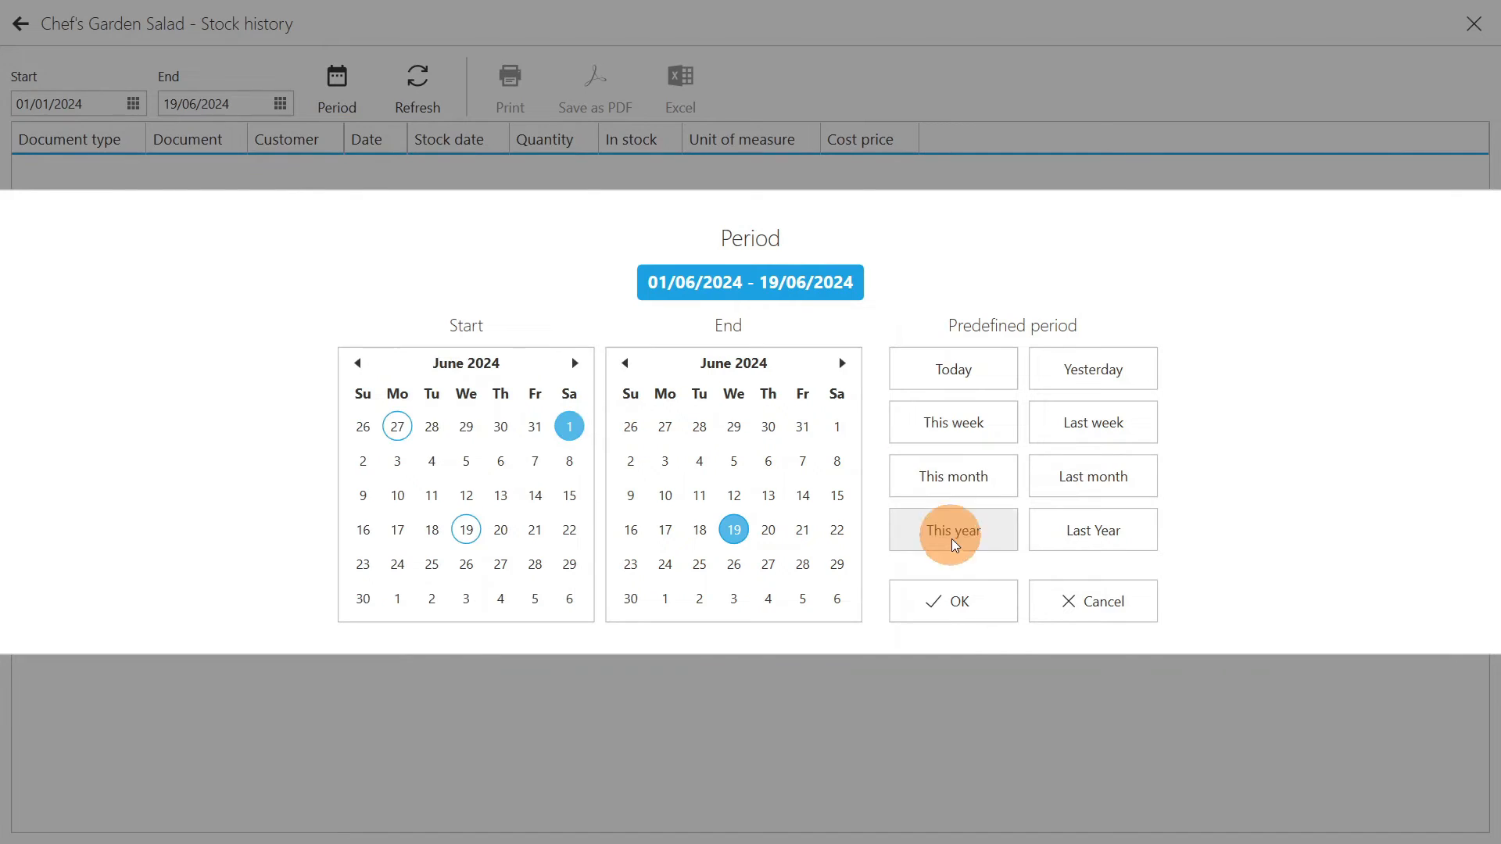
{"action": "left_click", "coordinate": [950, 599]}
{"action": "left_click", "coordinate": [435, 118]}
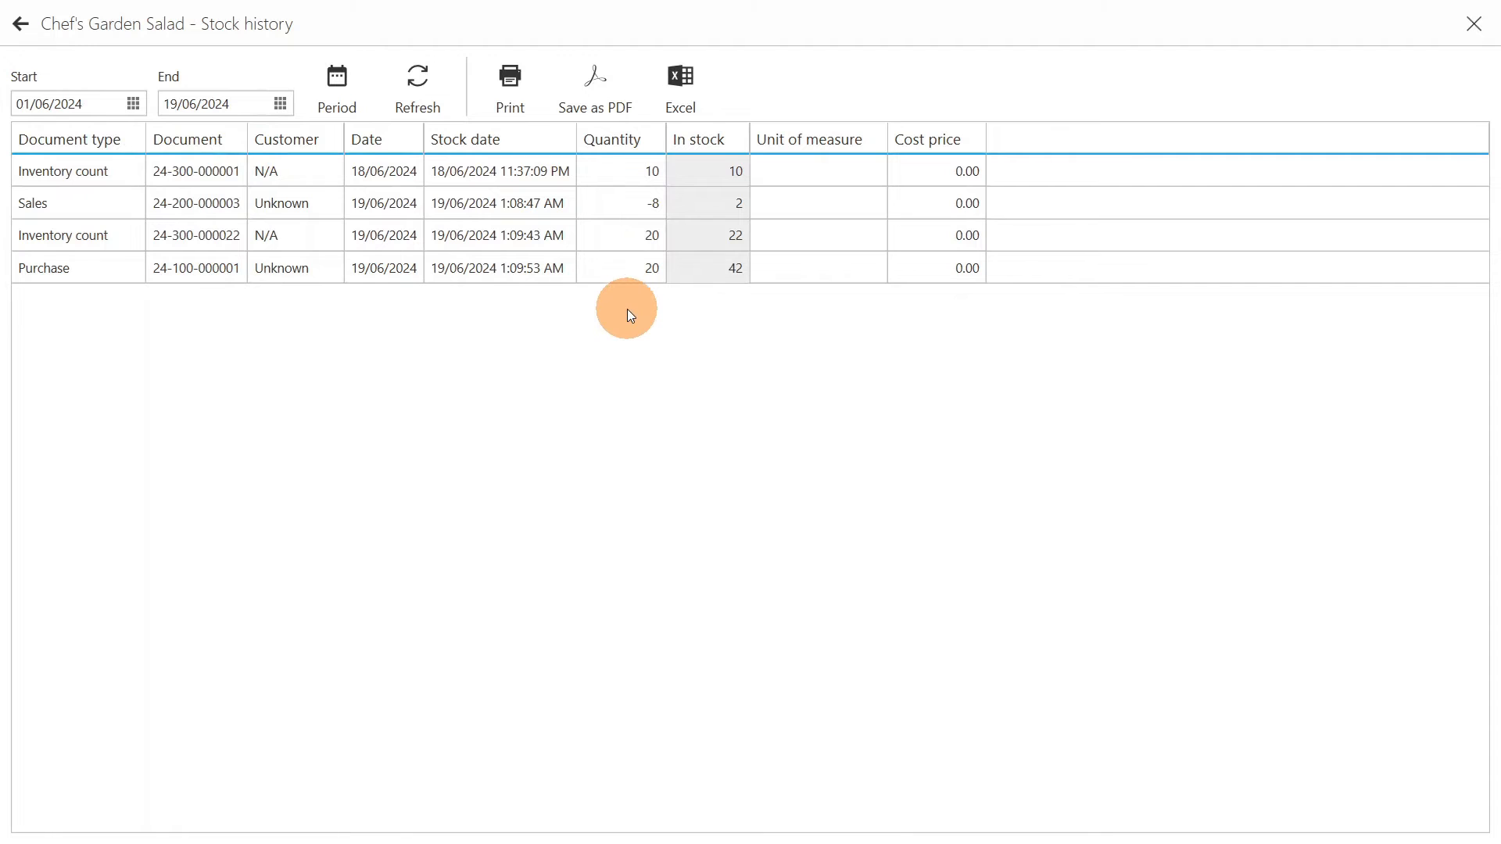
{"action": "left_click", "coordinate": [22, 24]}
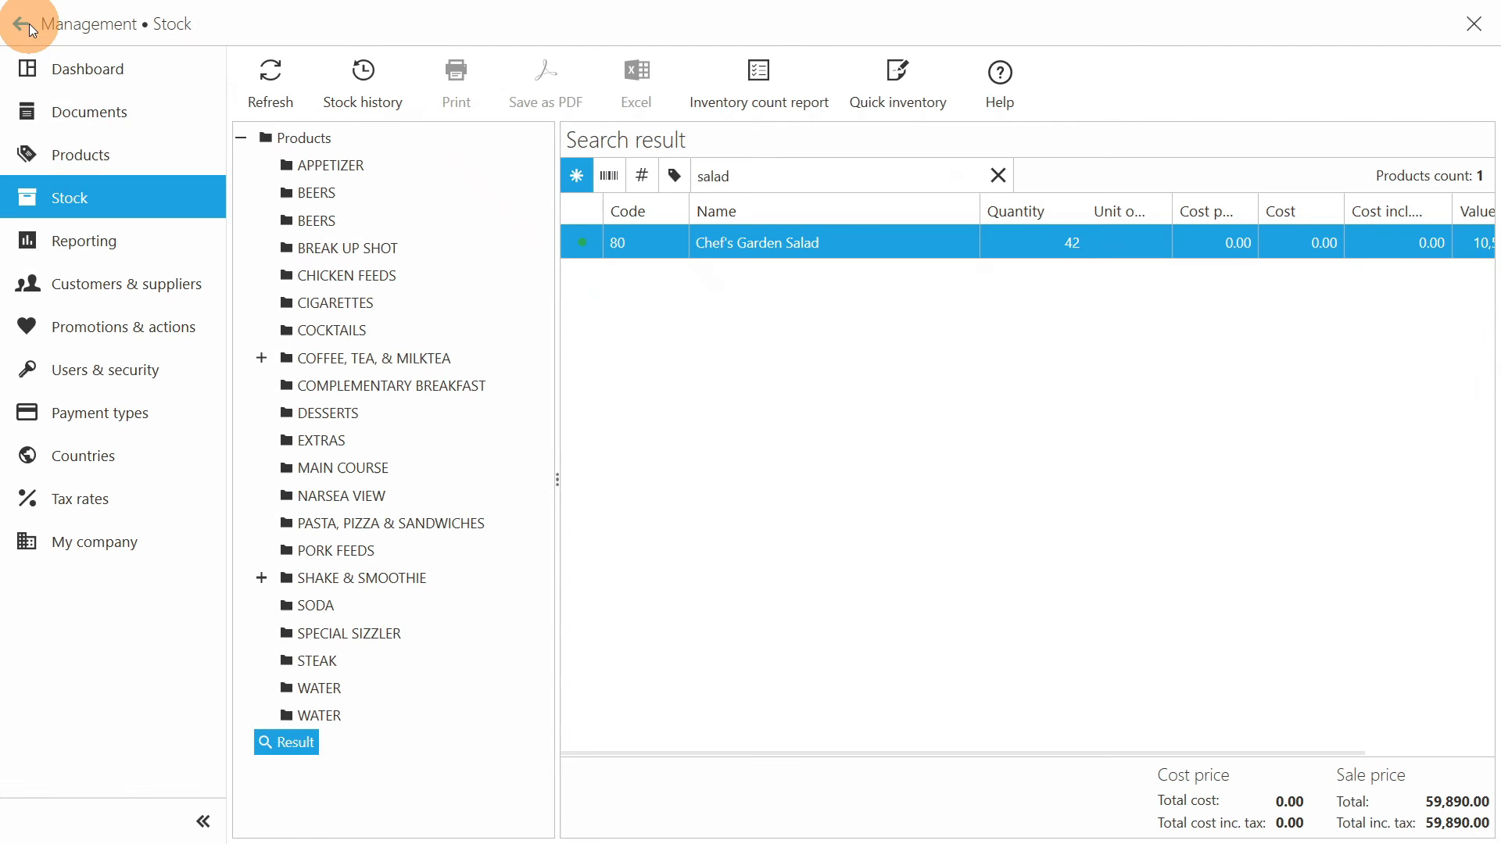
- Go to Reporting and show the Products sales report for the period 01/06/2024 - 19/06/2024
{"action": "left_click", "coordinate": [142, 242]}
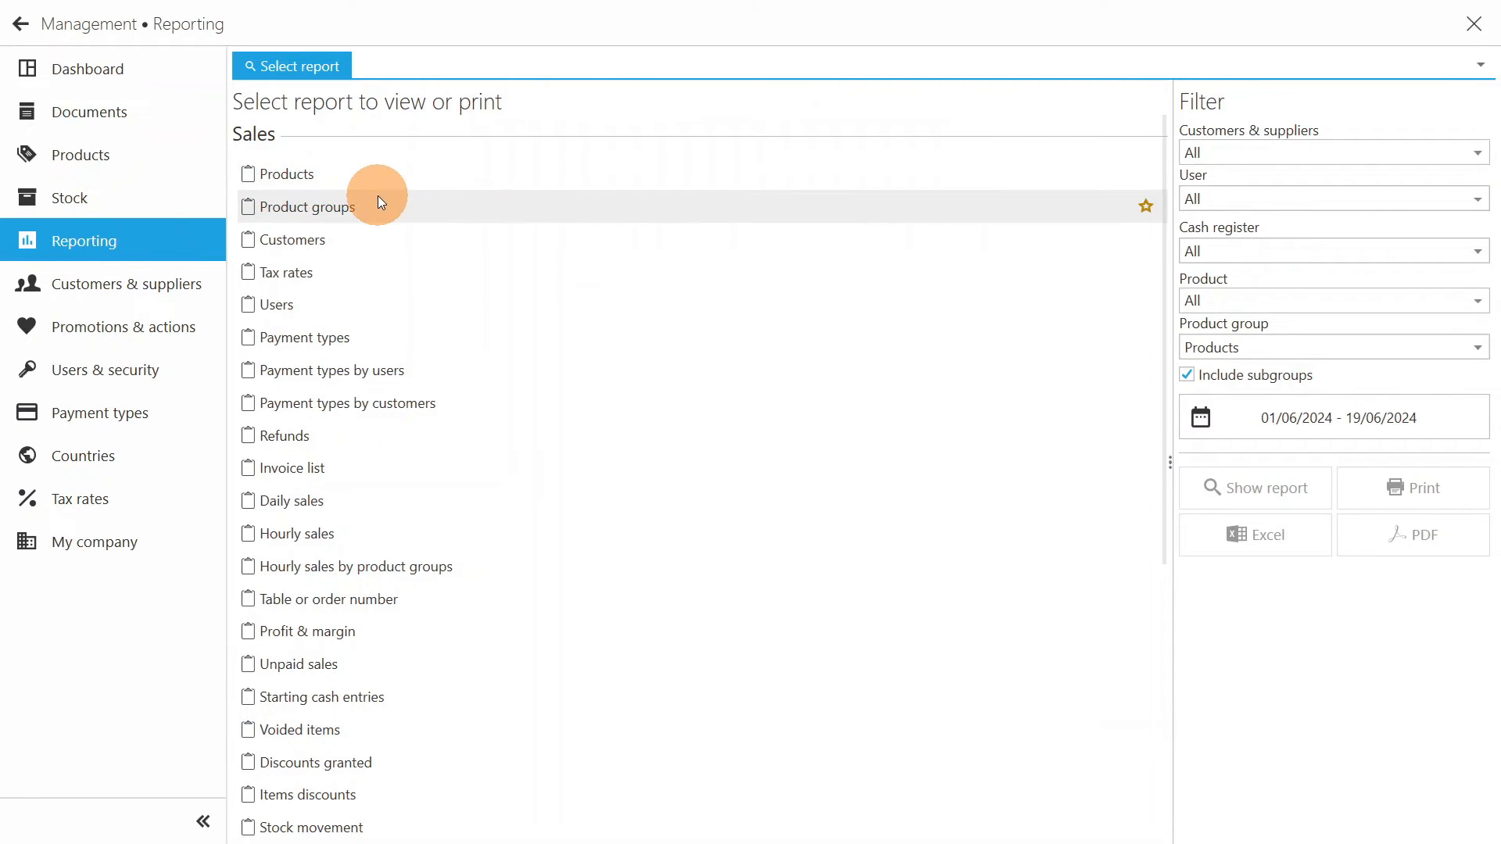
{"action": "left_click", "coordinate": [421, 183]}
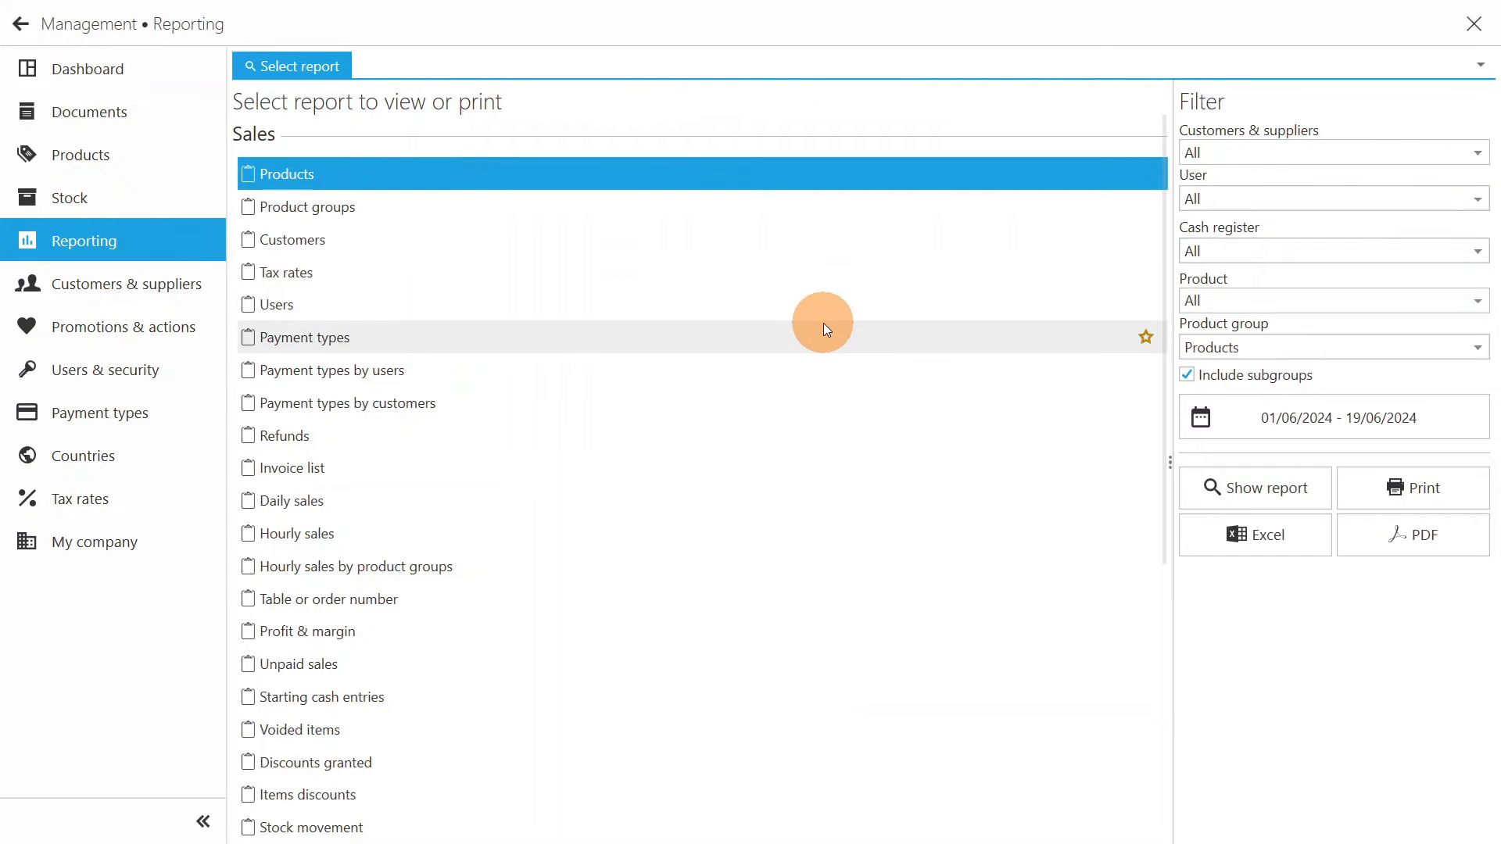
{"action": "left_click", "coordinate": [1299, 412]}
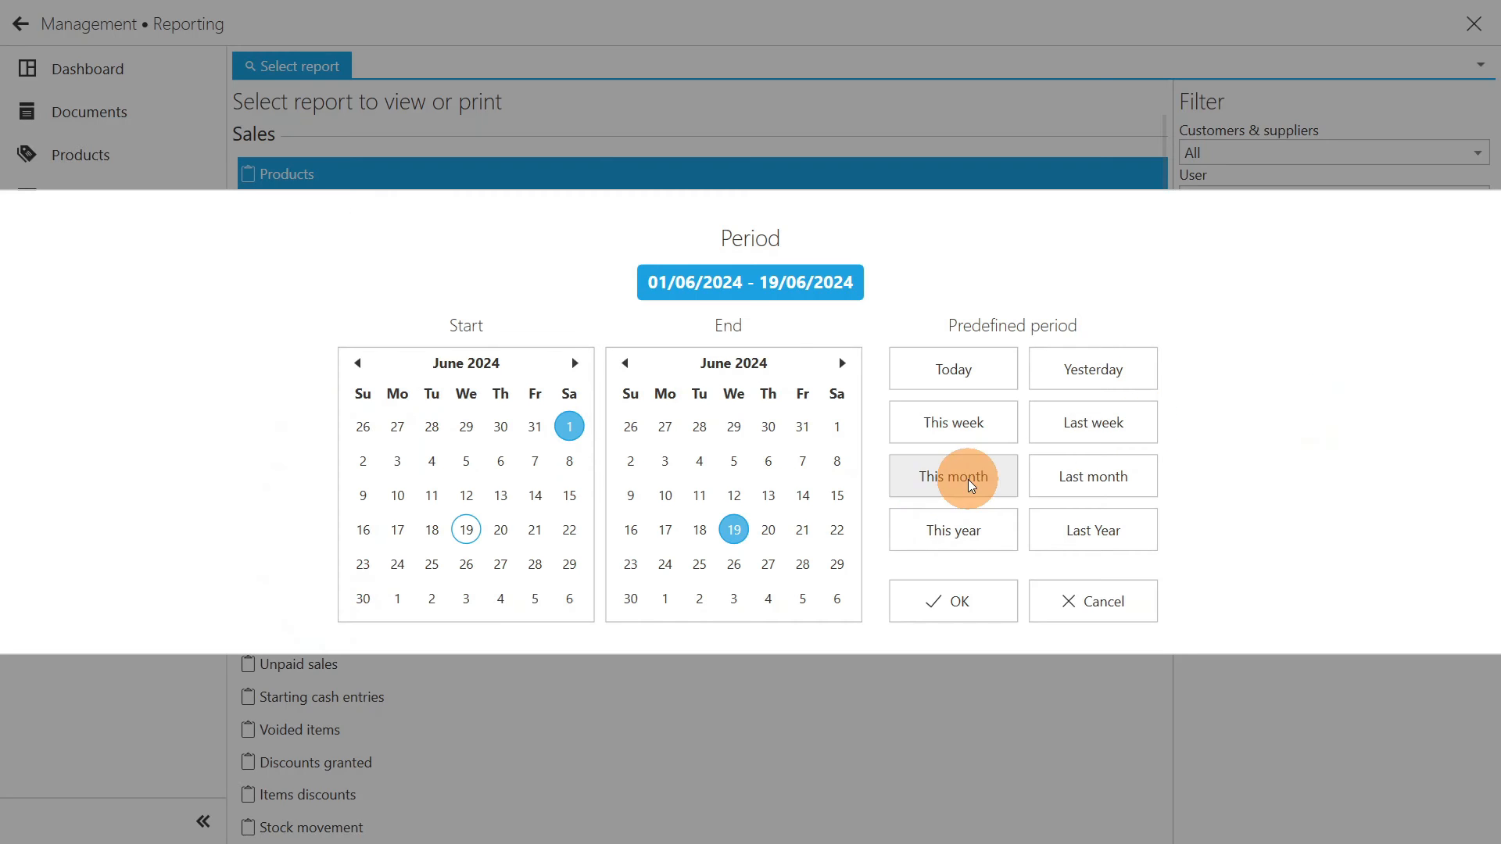
{"action": "left_click", "coordinate": [980, 600]}
{"action": "left_click", "coordinate": [1304, 494]}
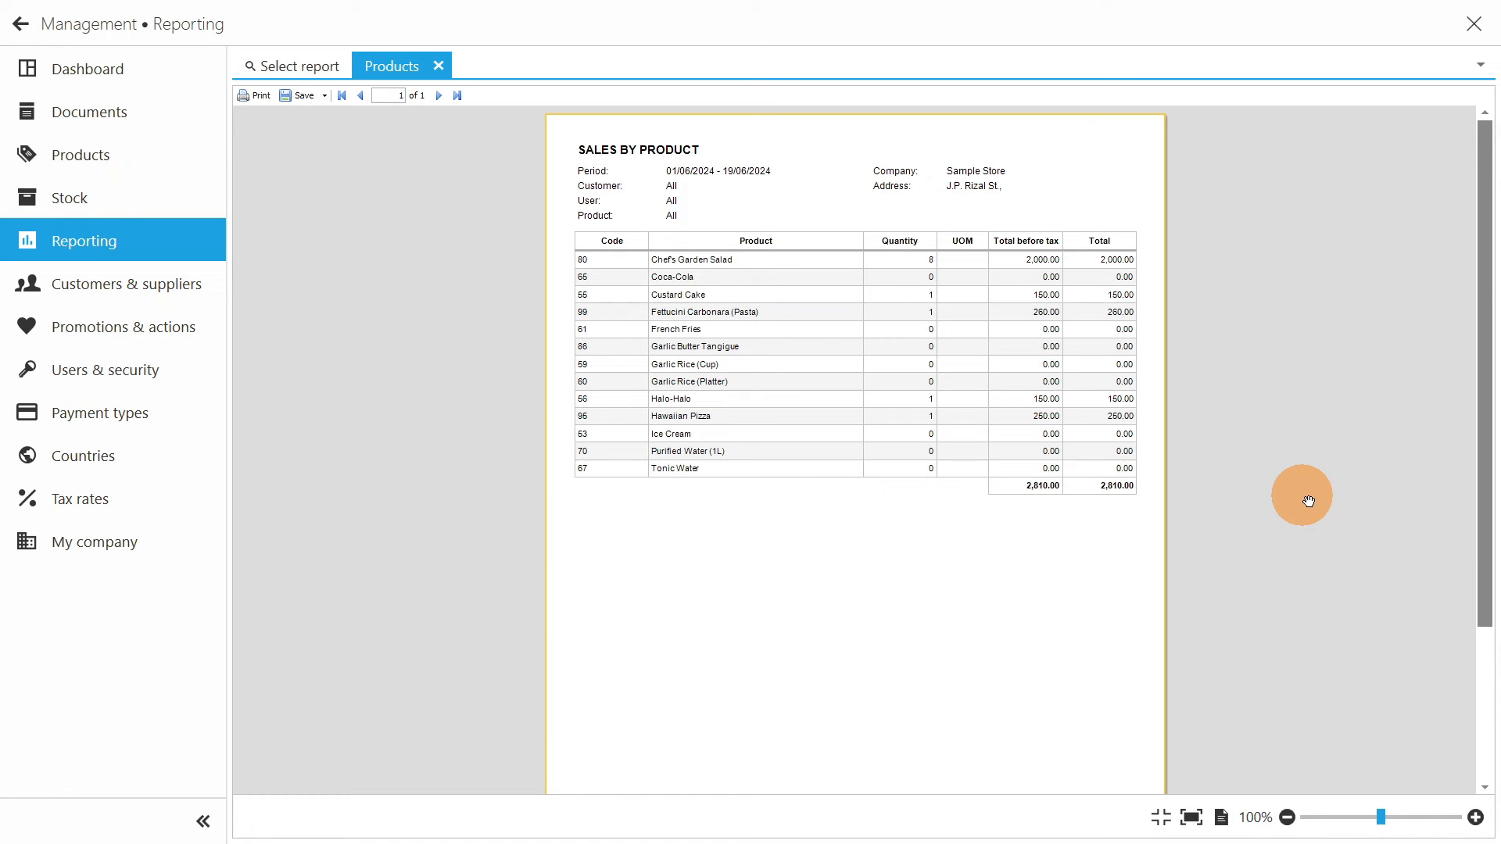
- Examine the quantities and totals in the Sales by Product report at 175% zoom and close the report
{"action": "left_click", "coordinate": [1476, 818]}
{"action": "left_click", "coordinate": [1476, 818]}
{"action": "left_click", "coordinate": [1475, 817]}
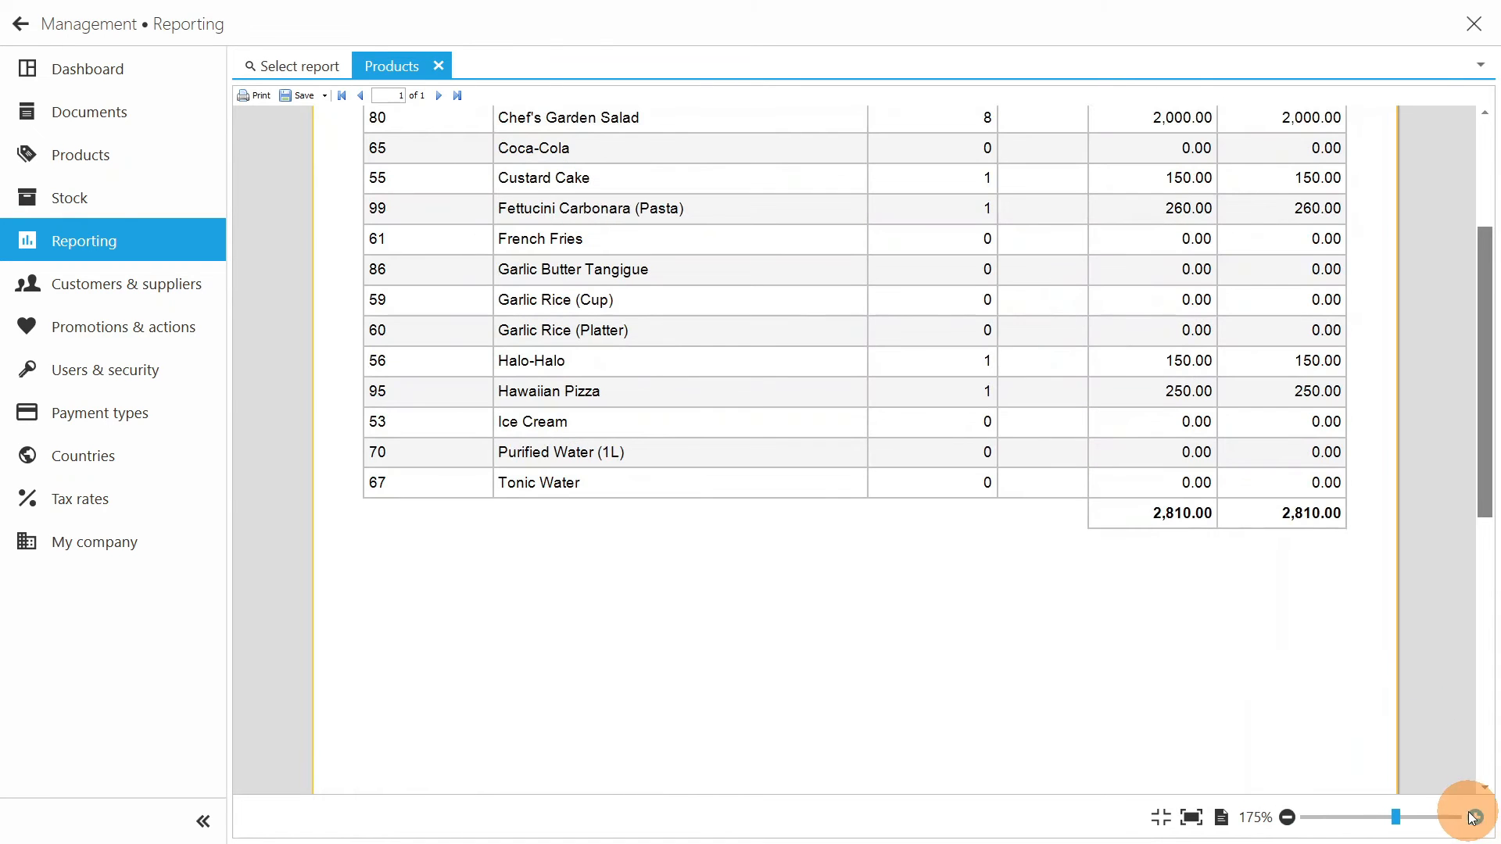
{"action": "scroll", "coordinate": [1266, 628], "scroll_direction": "up", "scroll_amount": 3}
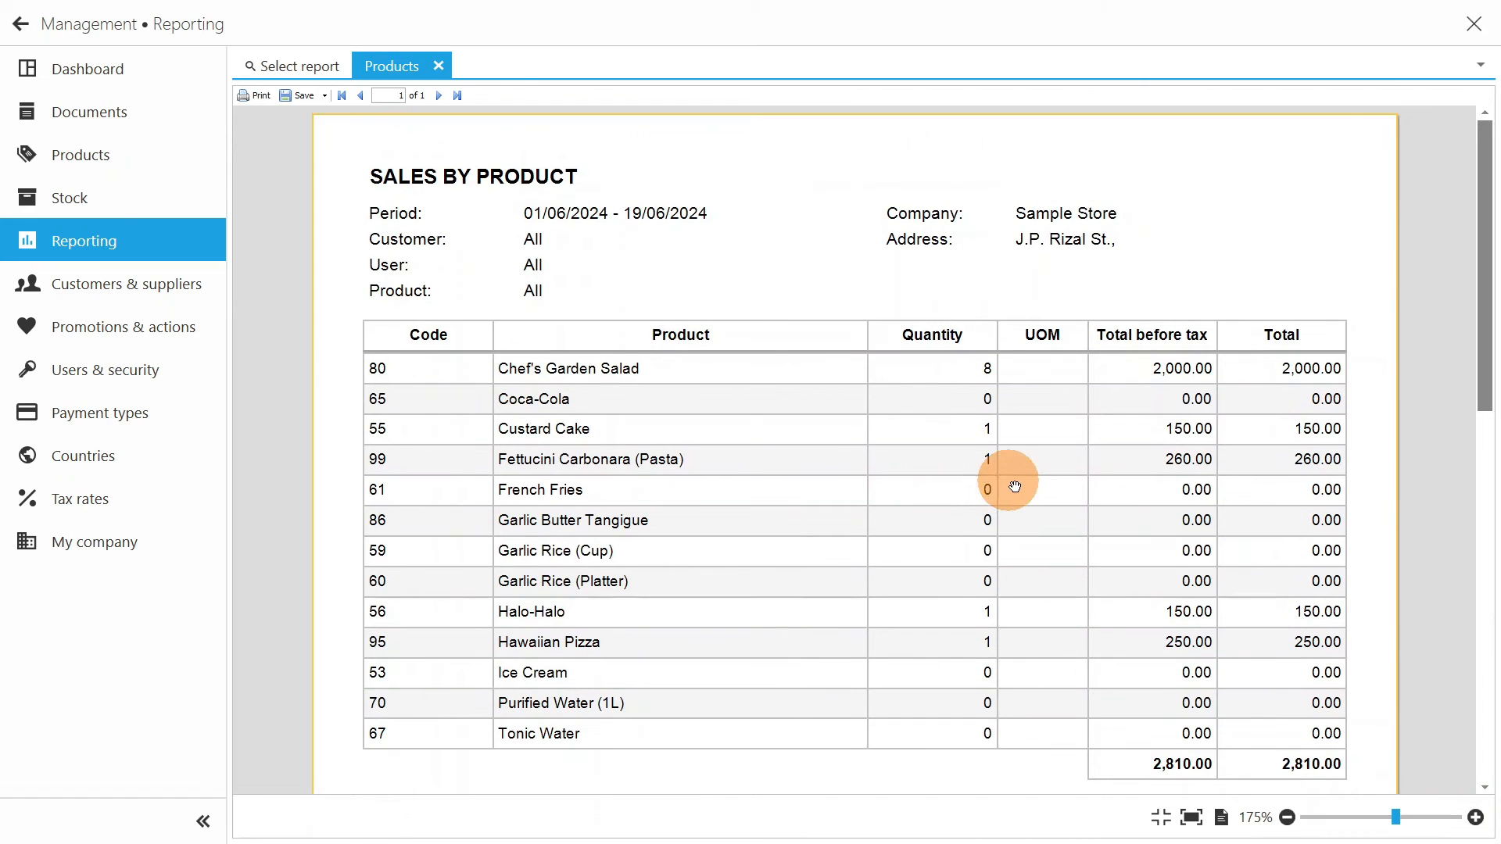
{"action": "left_click", "coordinate": [438, 67]}
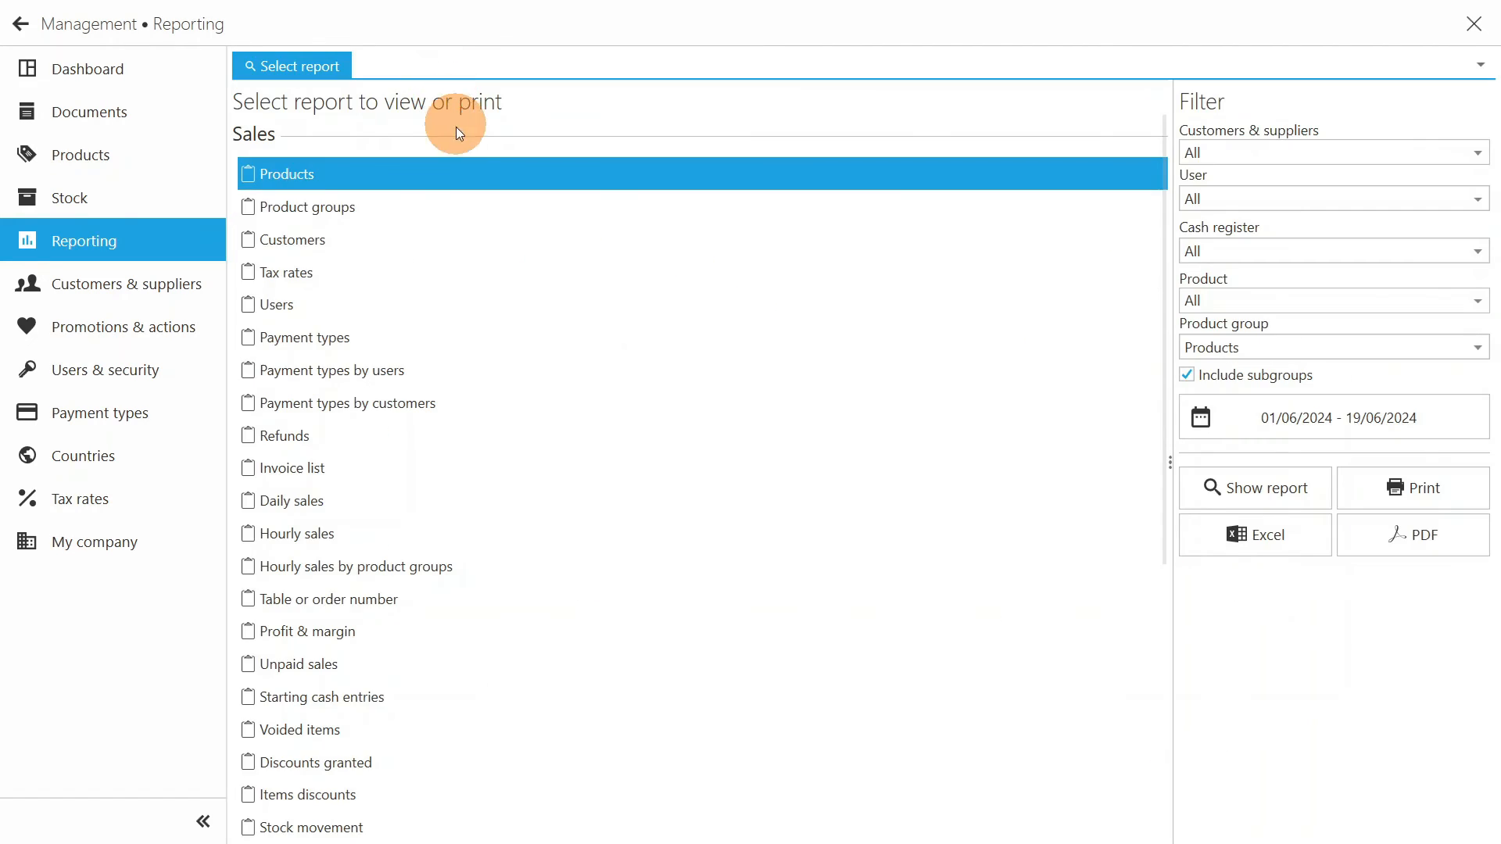
- Show the Payment types by customers report, examine its cash and e-wallet totals, and close it
{"action": "left_click", "coordinate": [462, 398]}
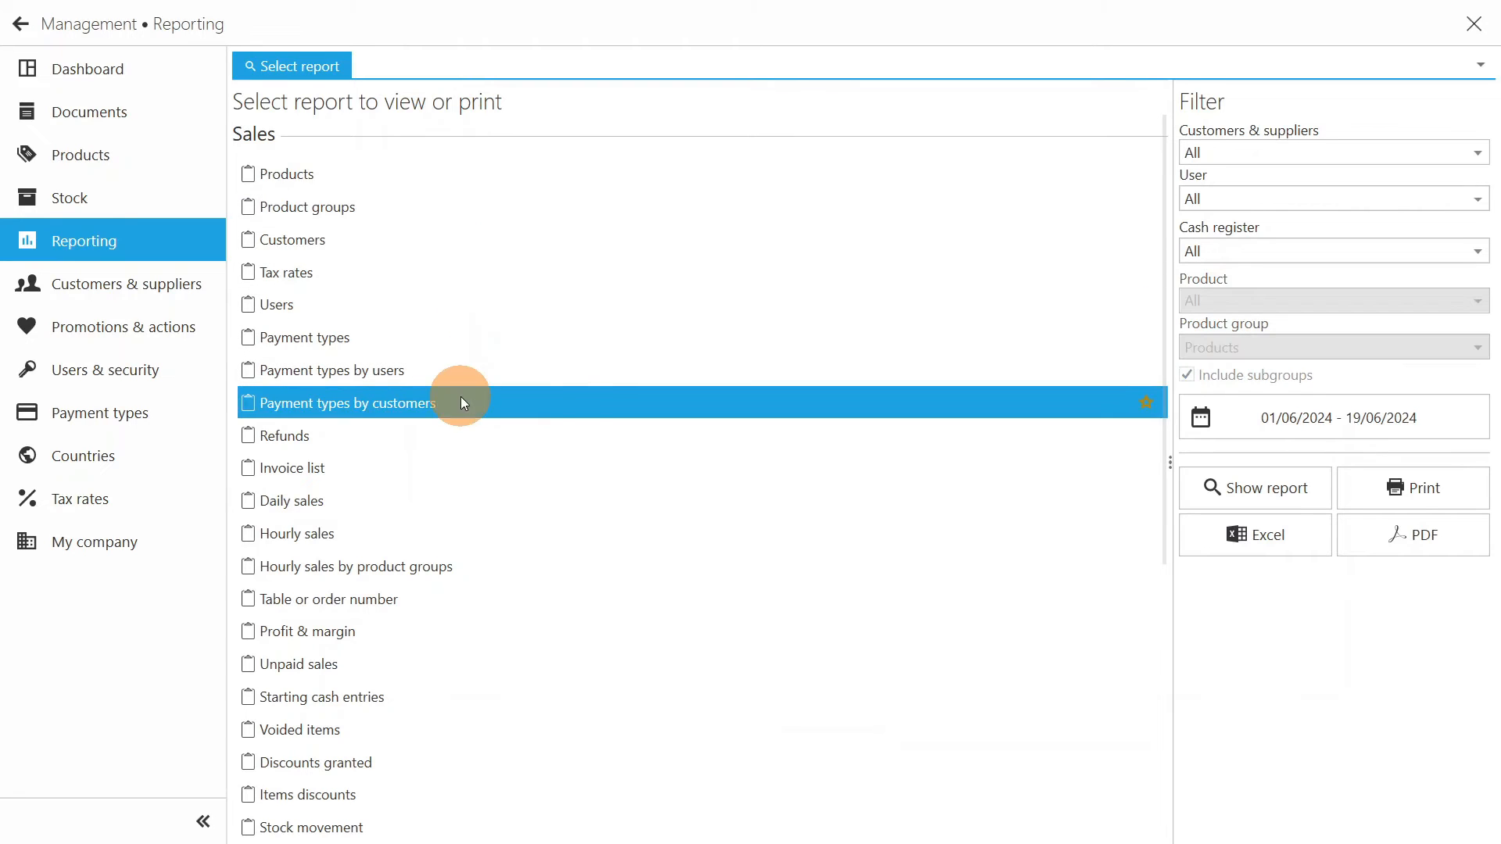
{"action": "left_click", "coordinate": [1269, 498]}
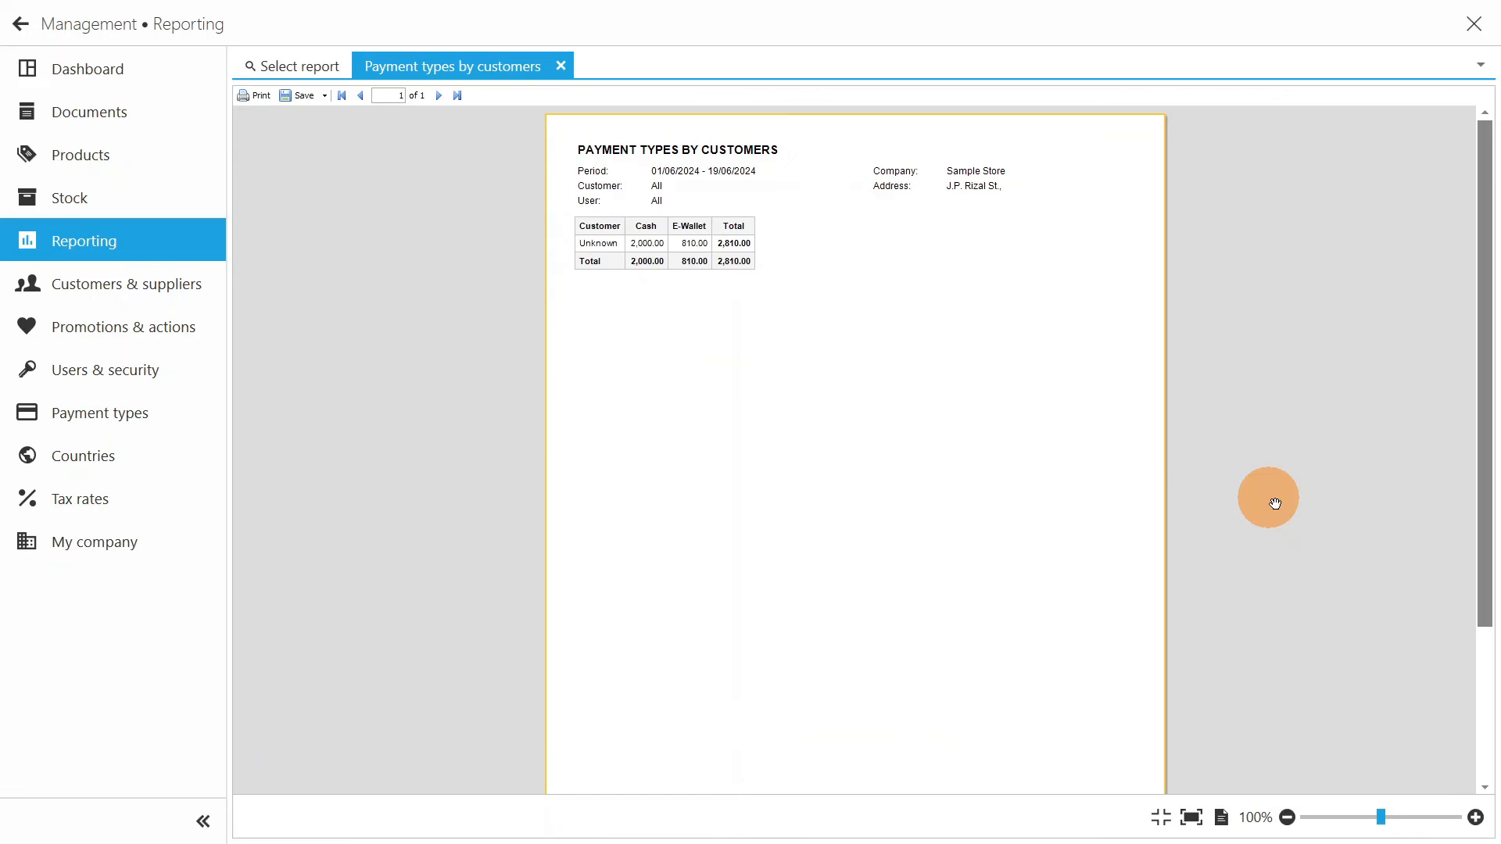
{"action": "scroll", "coordinate": [677, 235], "scroll_direction": "up", "scroll_amount": 4}
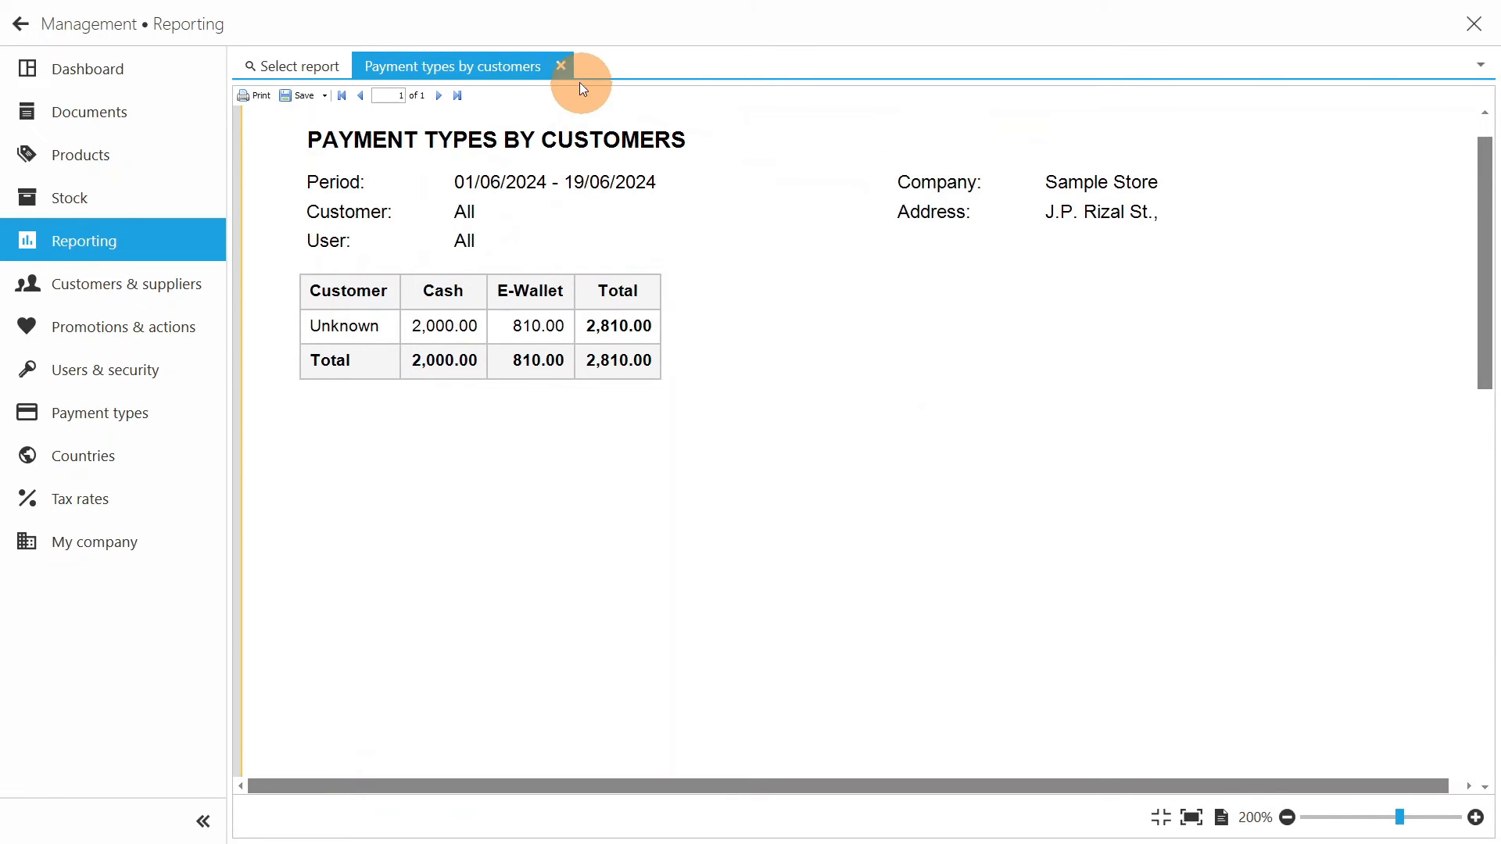
{"action": "left_click", "coordinate": [561, 65]}
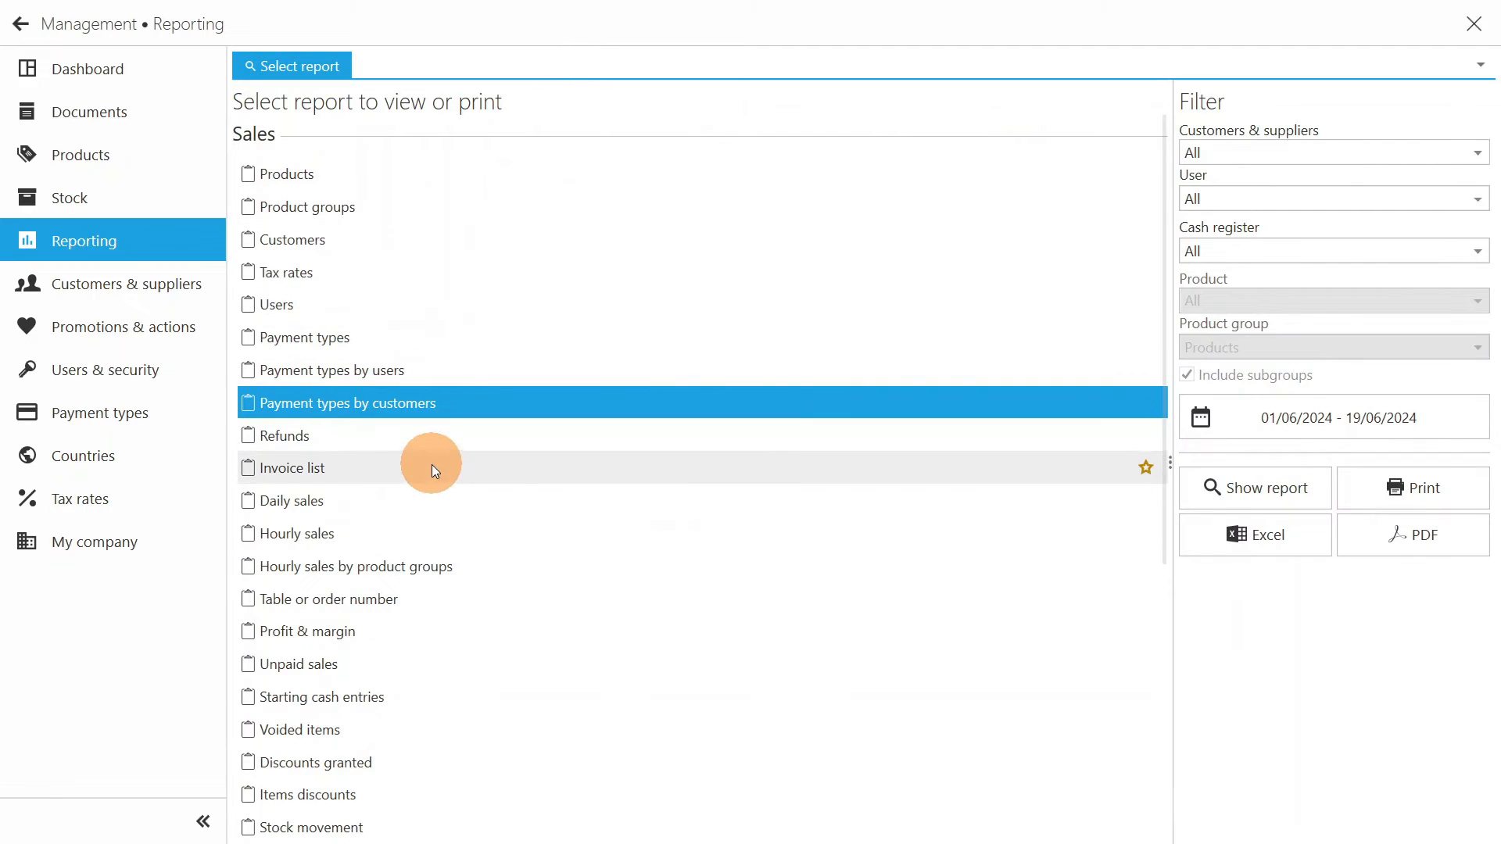
- Show the Starting cash entries report, examine the cash in and cash out entries, and close it
{"action": "left_click", "coordinate": [484, 643]}
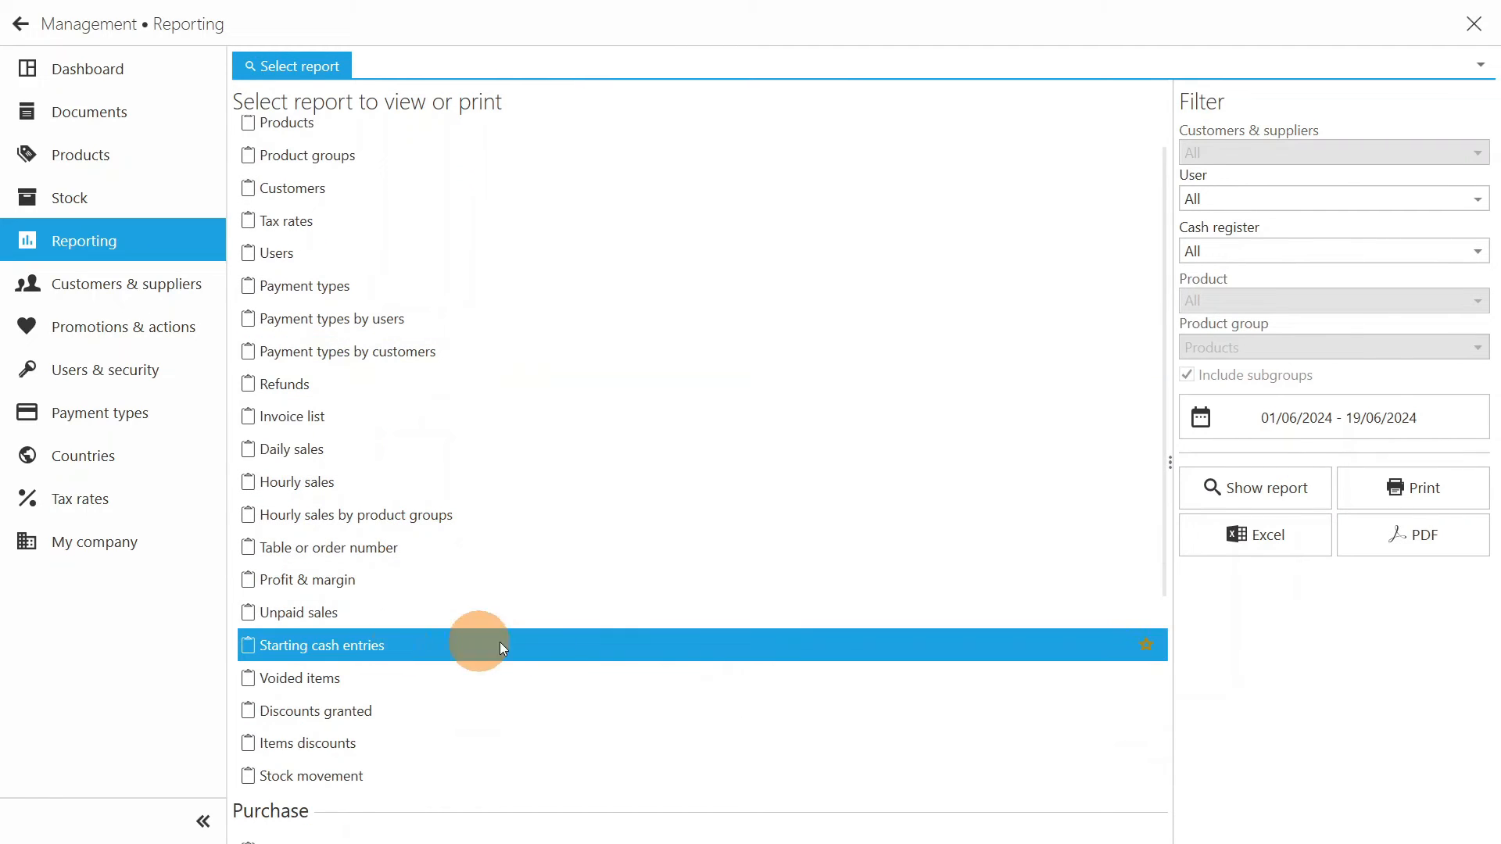
{"action": "left_click", "coordinate": [1251, 491]}
{"action": "scroll", "coordinate": [967, 295], "scroll_direction": "up", "scroll_amount": 2}
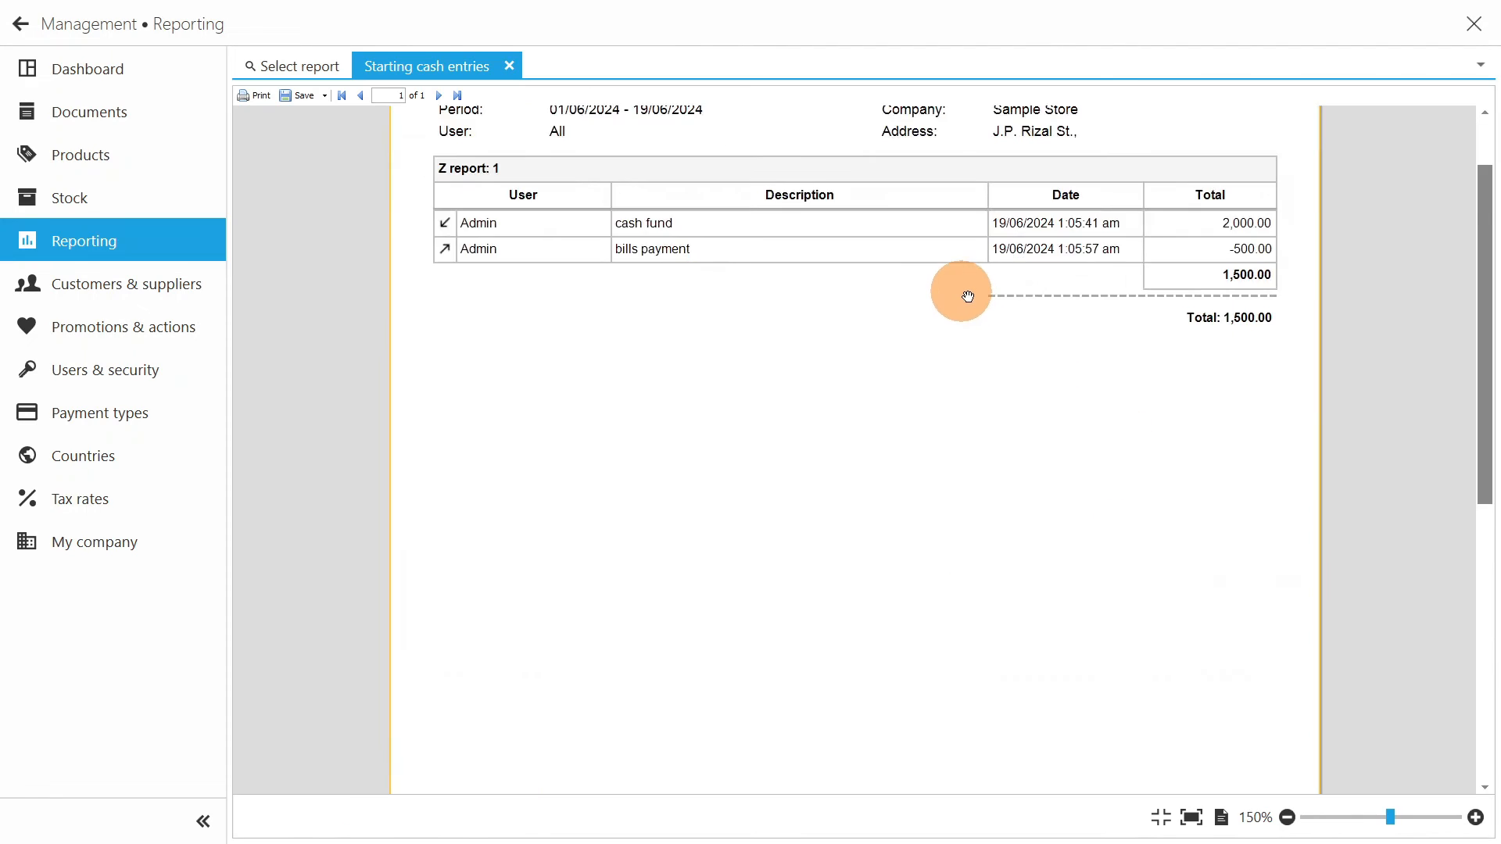
{"action": "scroll", "coordinate": [966, 294], "scroll_direction": "up", "scroll_amount": 3}
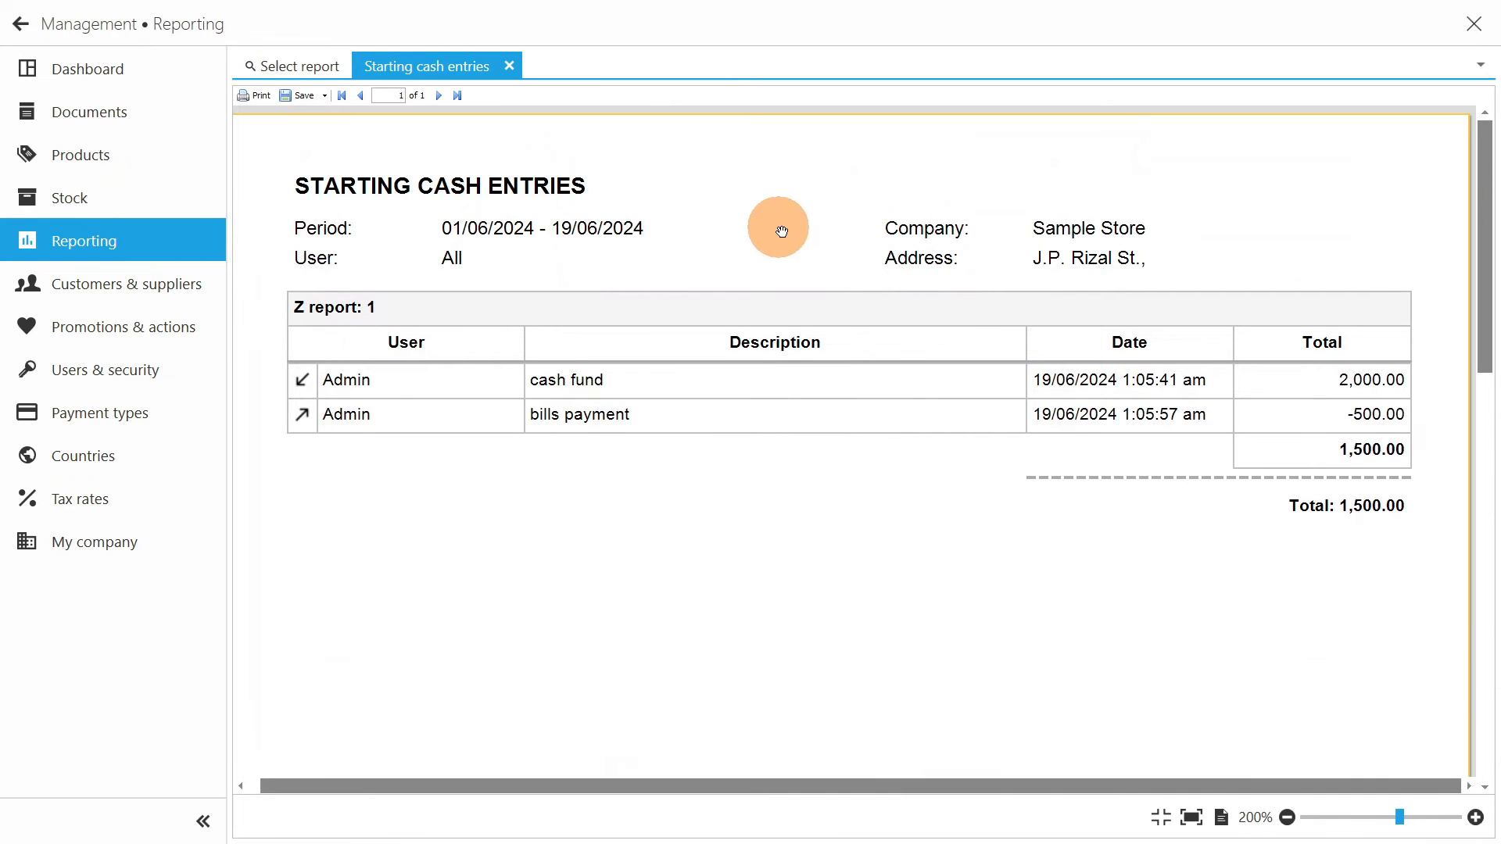
{"action": "left_click", "coordinate": [510, 66]}
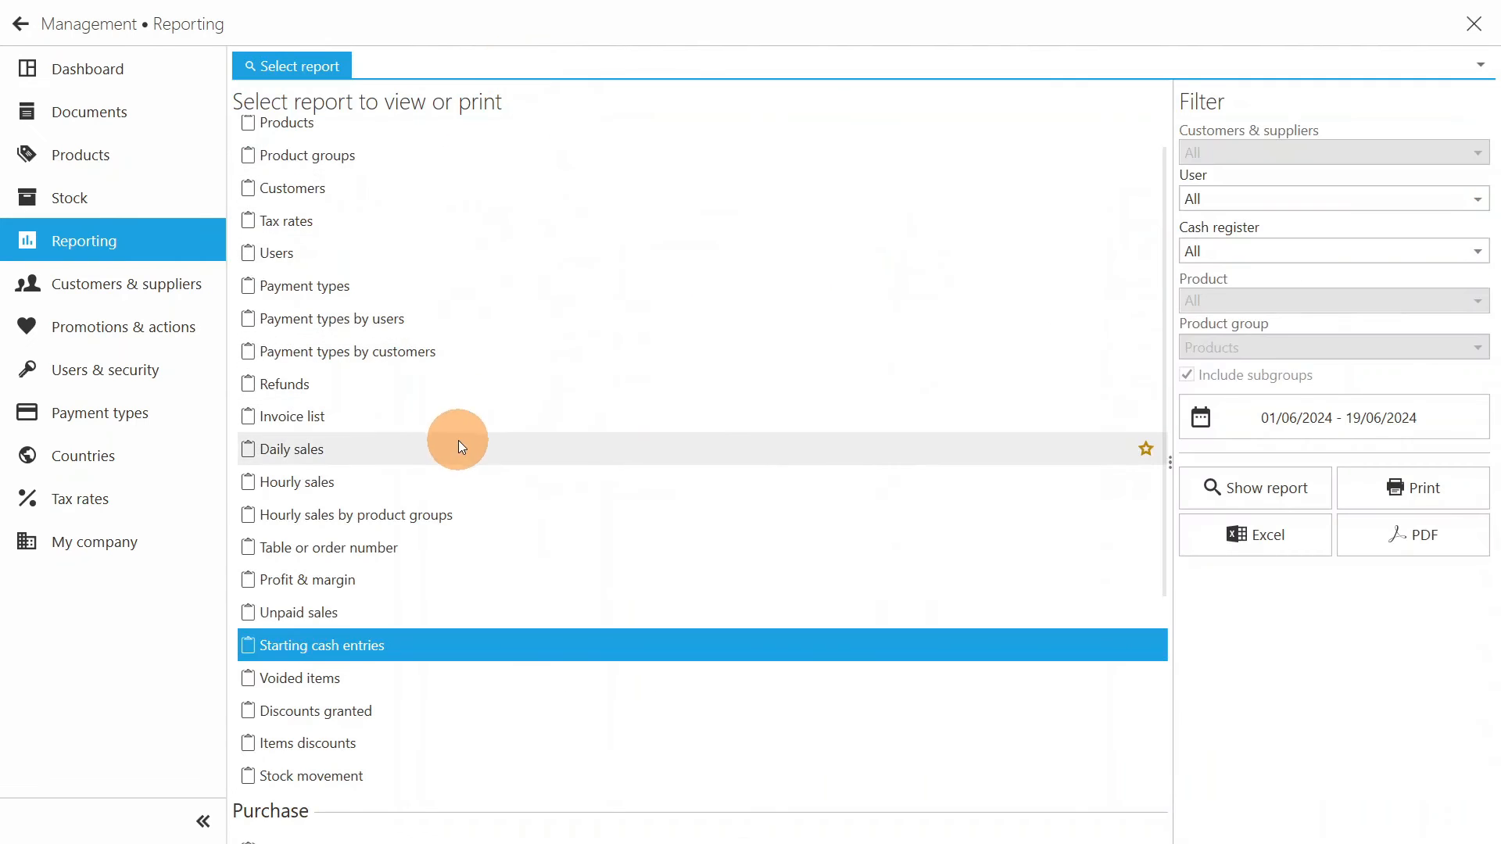
- Show the Hourly sales report for the current period
{"action": "left_click", "coordinate": [410, 482]}
{"action": "left_click", "coordinate": [1246, 487]}
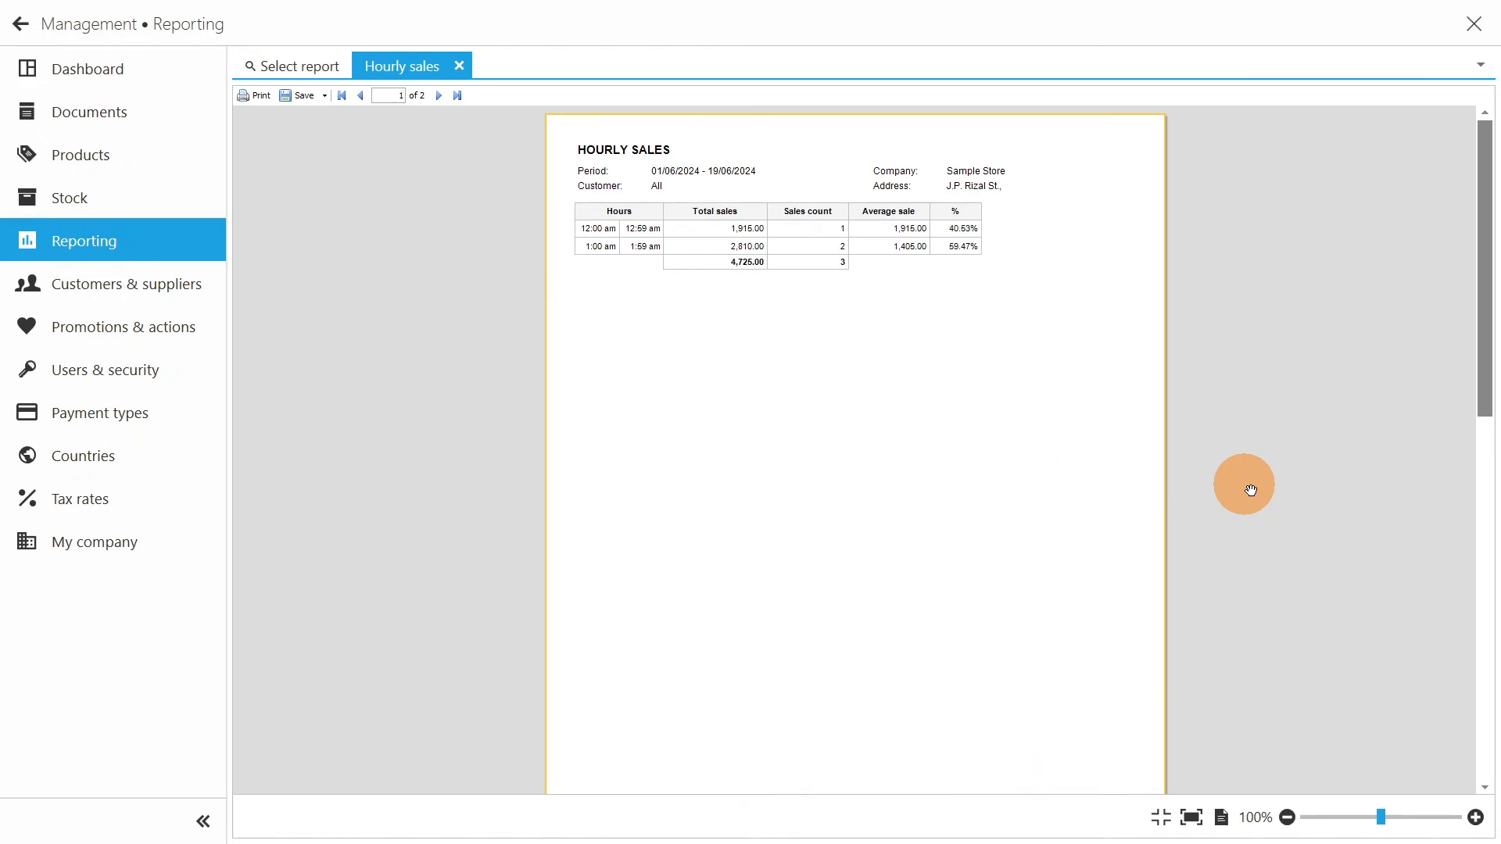
- Examine the hours, sales totals and averages in the Hourly sales report at 200% zoom and close the report
{"action": "scroll", "coordinate": [831, 295], "scroll_direction": "up", "scroll_amount": 4}
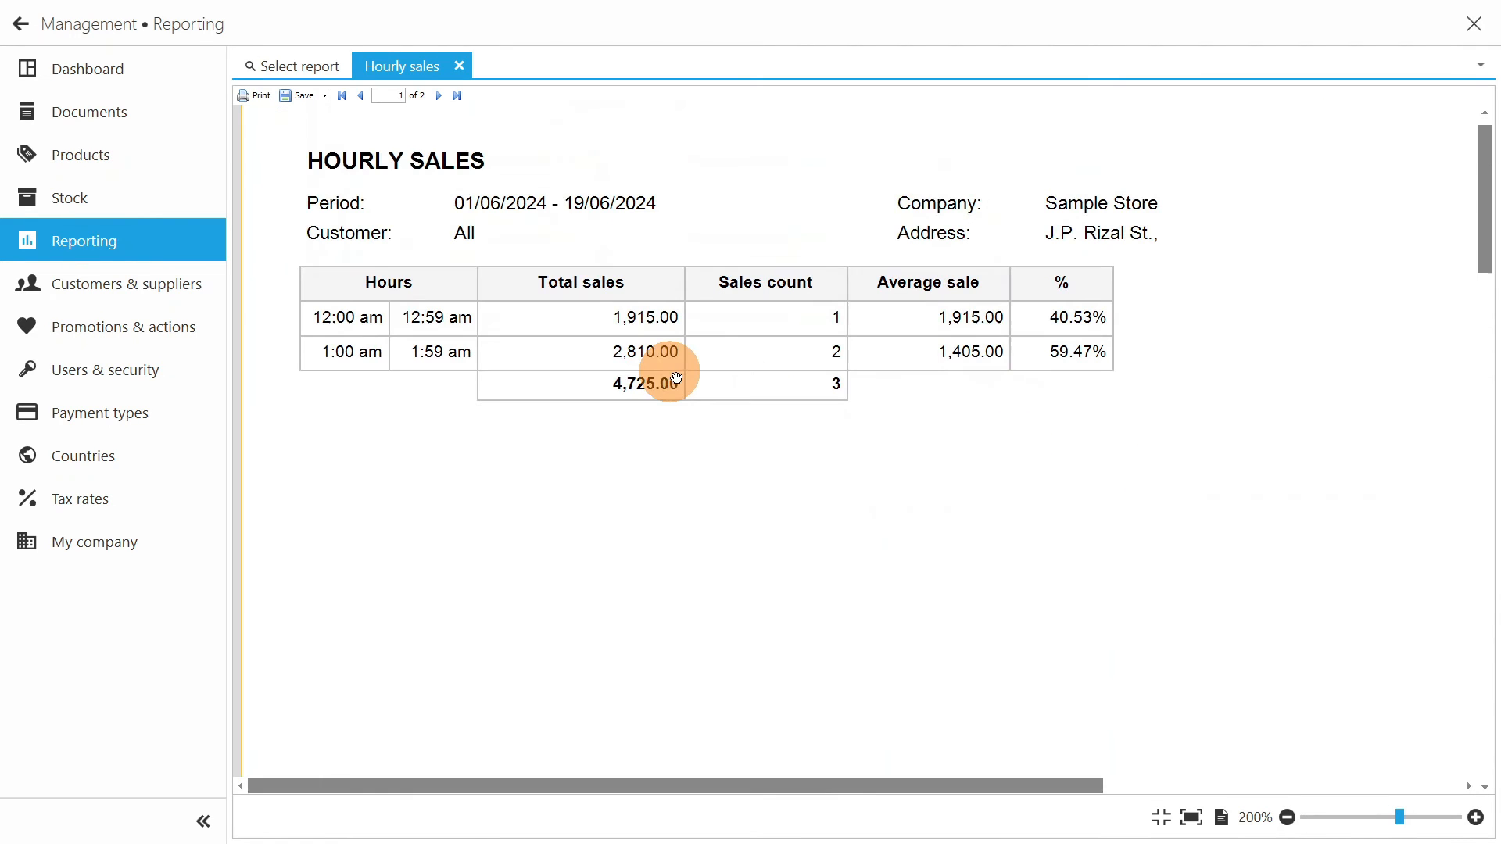
{"action": "left_click", "coordinate": [459, 65]}
- Show the Stock movement report, examine the fast moving and non moving products at 200% zoom, and close it
{"action": "scroll", "coordinate": [475, 424], "scroll_direction": "down", "scroll_amount": 2}
{"action": "scroll", "coordinate": [479, 430], "scroll_direction": "down", "scroll_amount": 1}
{"action": "left_click", "coordinate": [378, 519]}
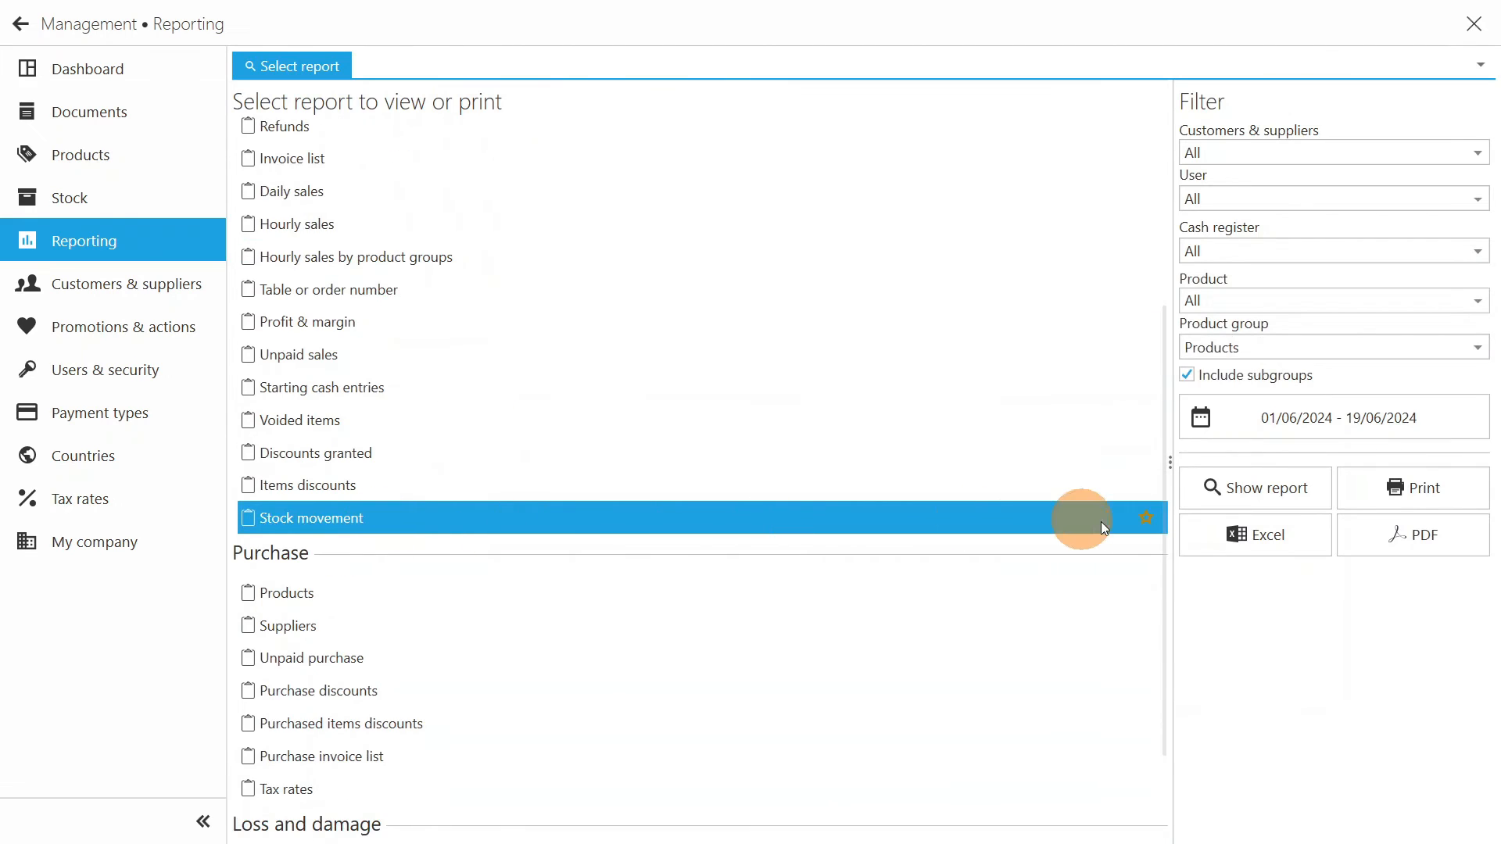
{"action": "left_click", "coordinate": [1253, 490]}
{"action": "scroll", "coordinate": [988, 259], "scroll_direction": "up", "scroll_amount": 3}
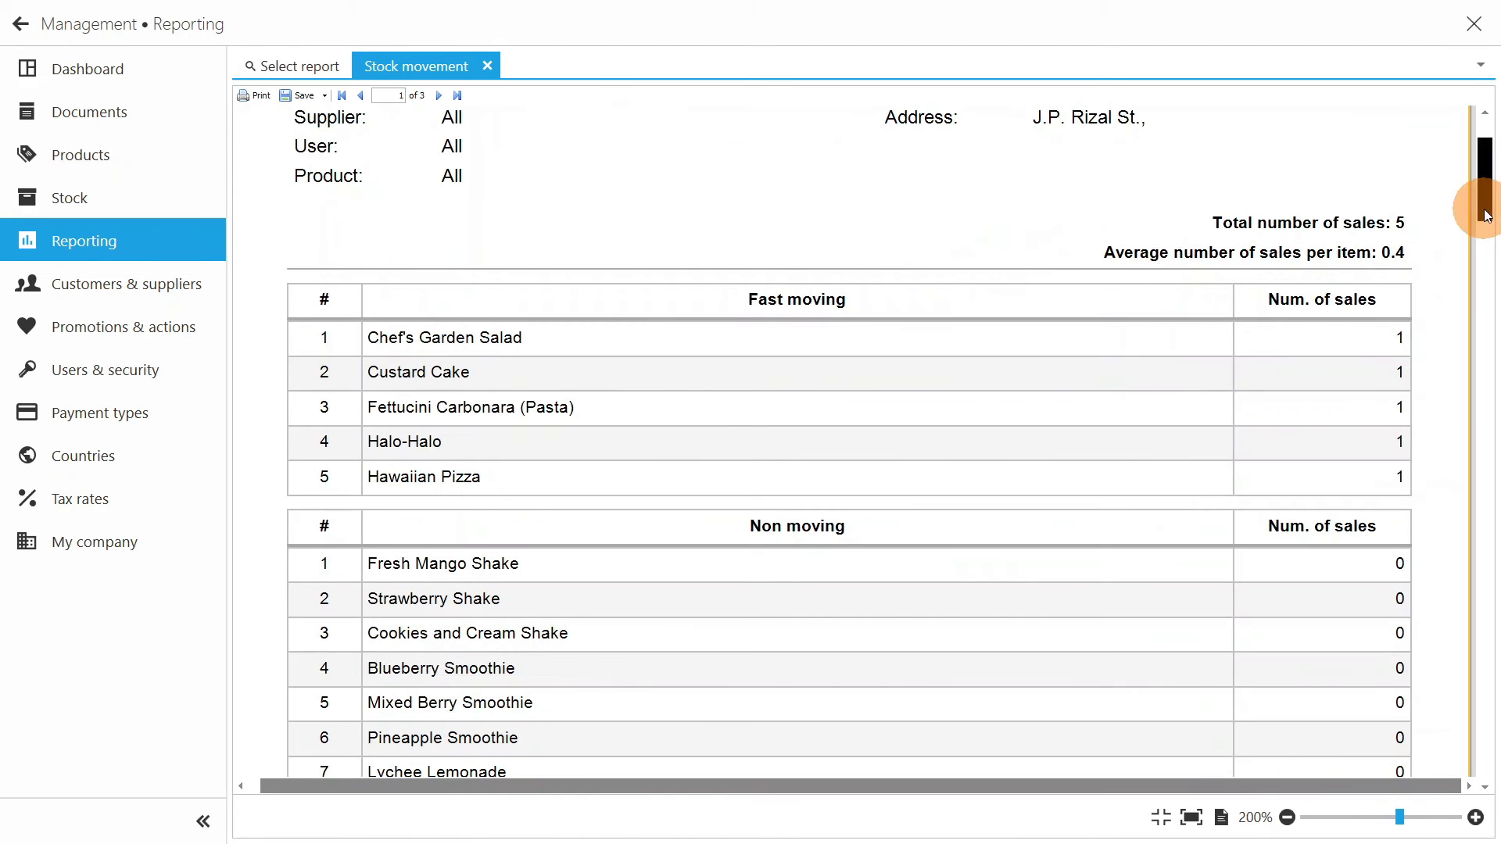
{"action": "left_click_drag", "start_coordinate": [1481, 178], "coordinate": [1485, 618]}
{"action": "left_click", "coordinate": [487, 66]}
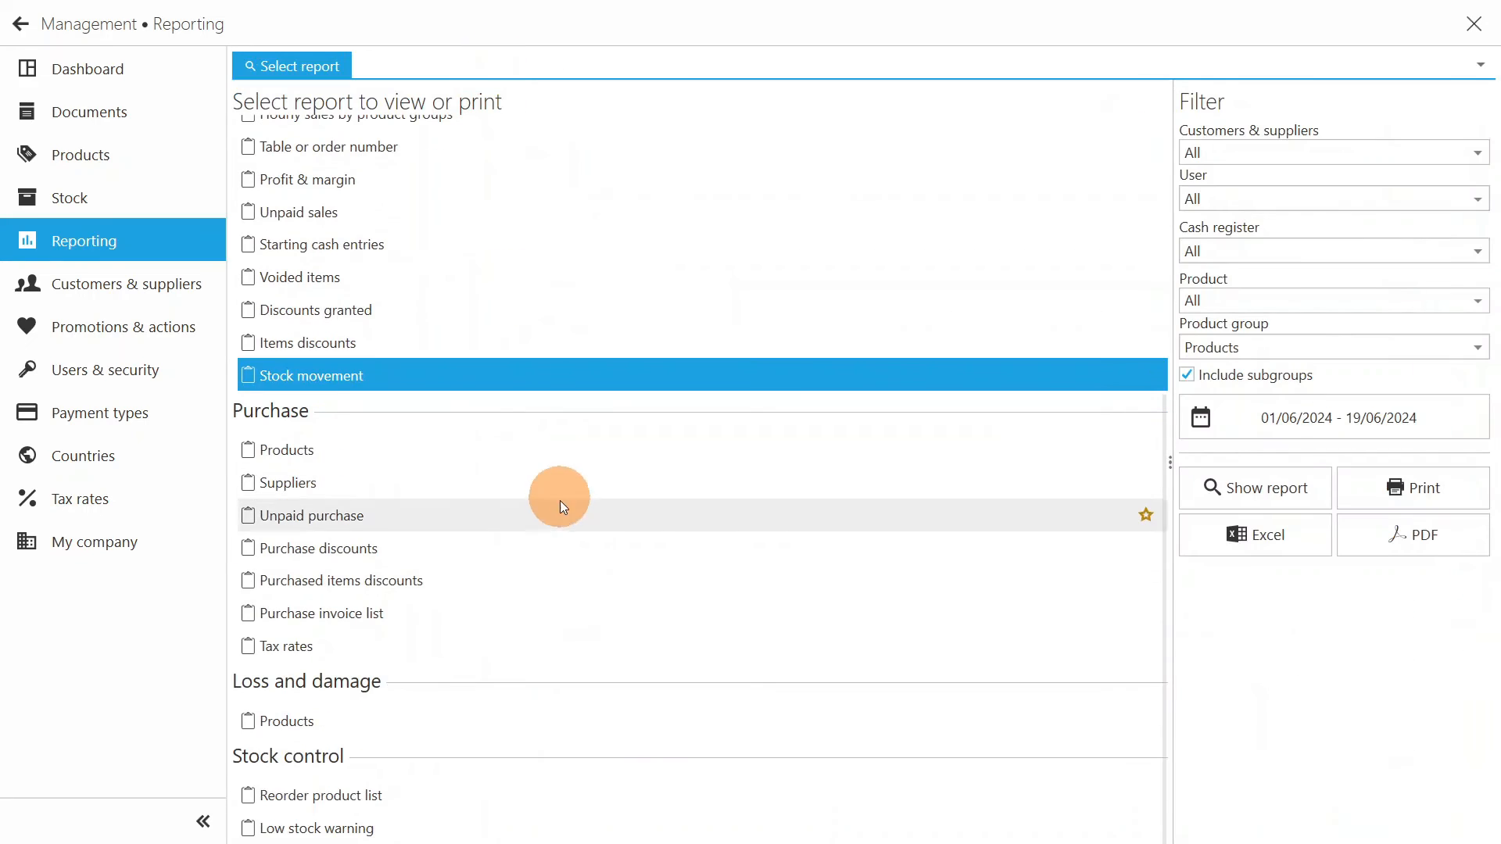
- Show the Low stock warning report, examine its quantities at 200% zoom, and close it
{"action": "left_click", "coordinate": [560, 828]}
{"action": "left_click", "coordinate": [1251, 485]}
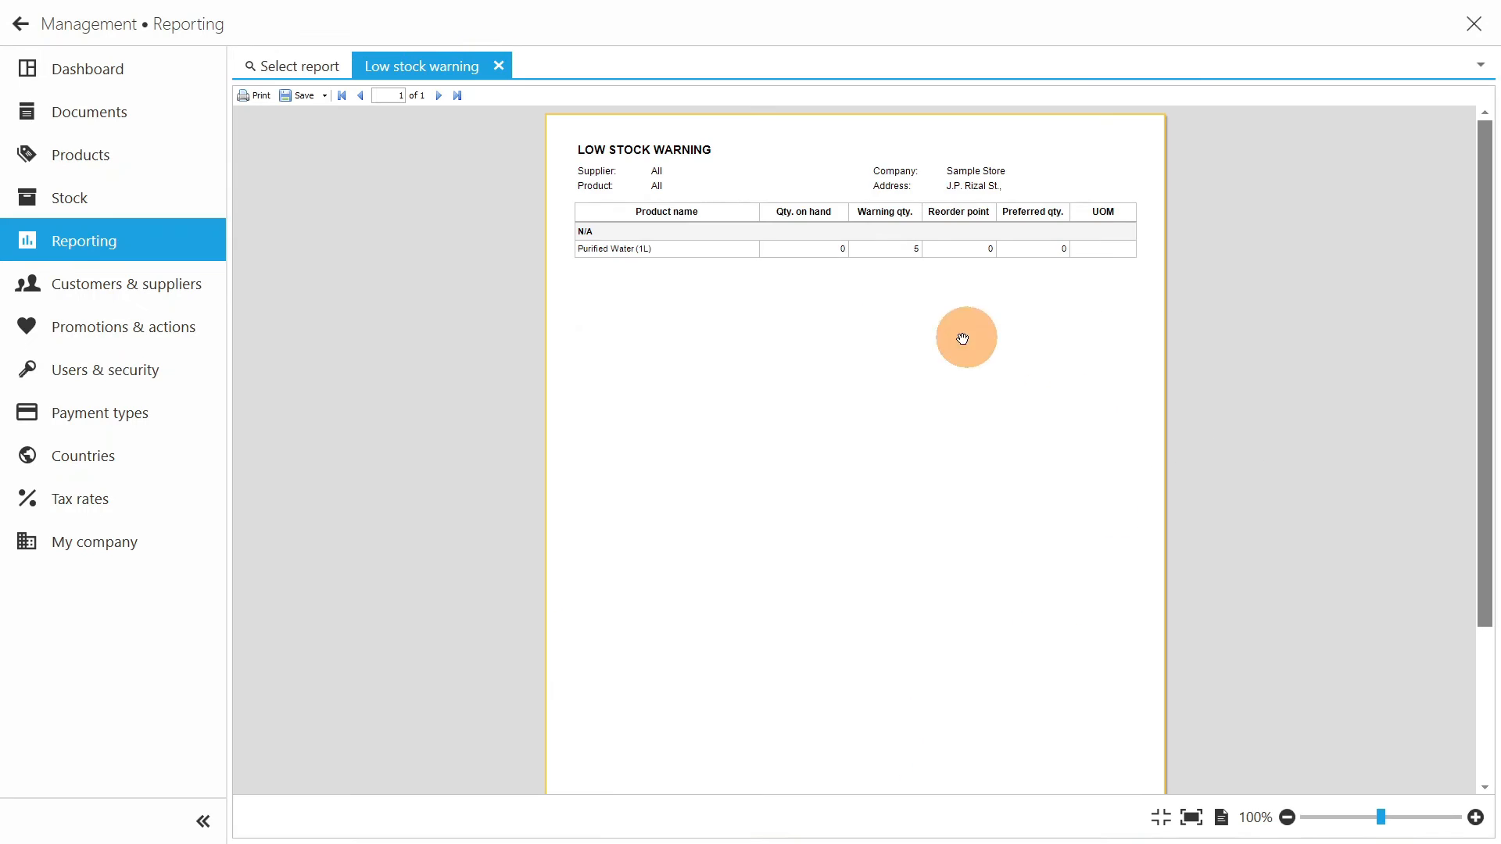
{"action": "scroll", "coordinate": [895, 193], "scroll_direction": "up", "scroll_amount": 4}
{"action": "scroll", "coordinate": [895, 198], "scroll_direction": "up", "scroll_amount": 1}
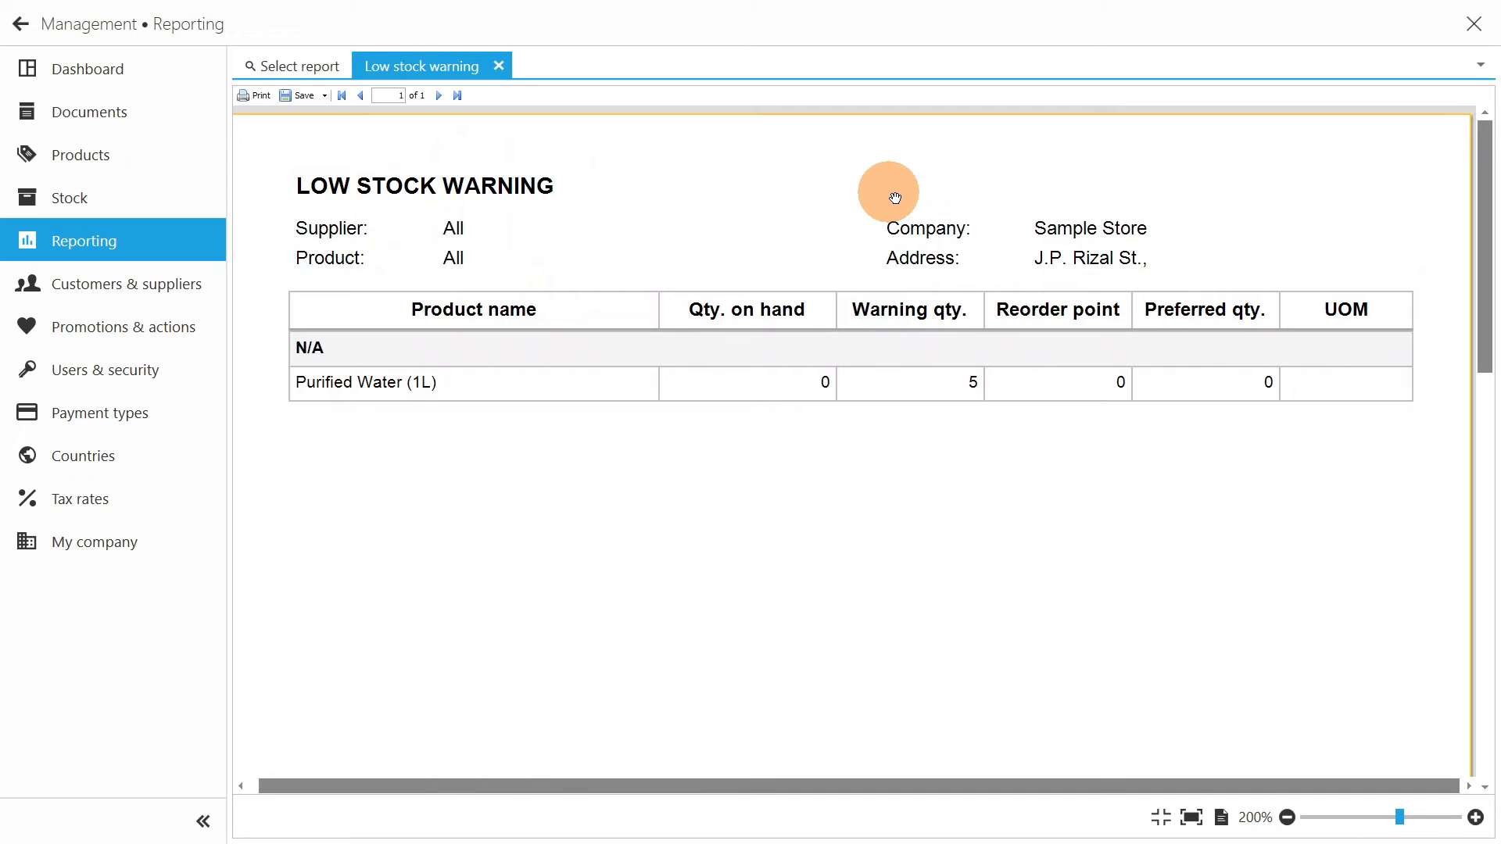
{"action": "left_click", "coordinate": [499, 66]}
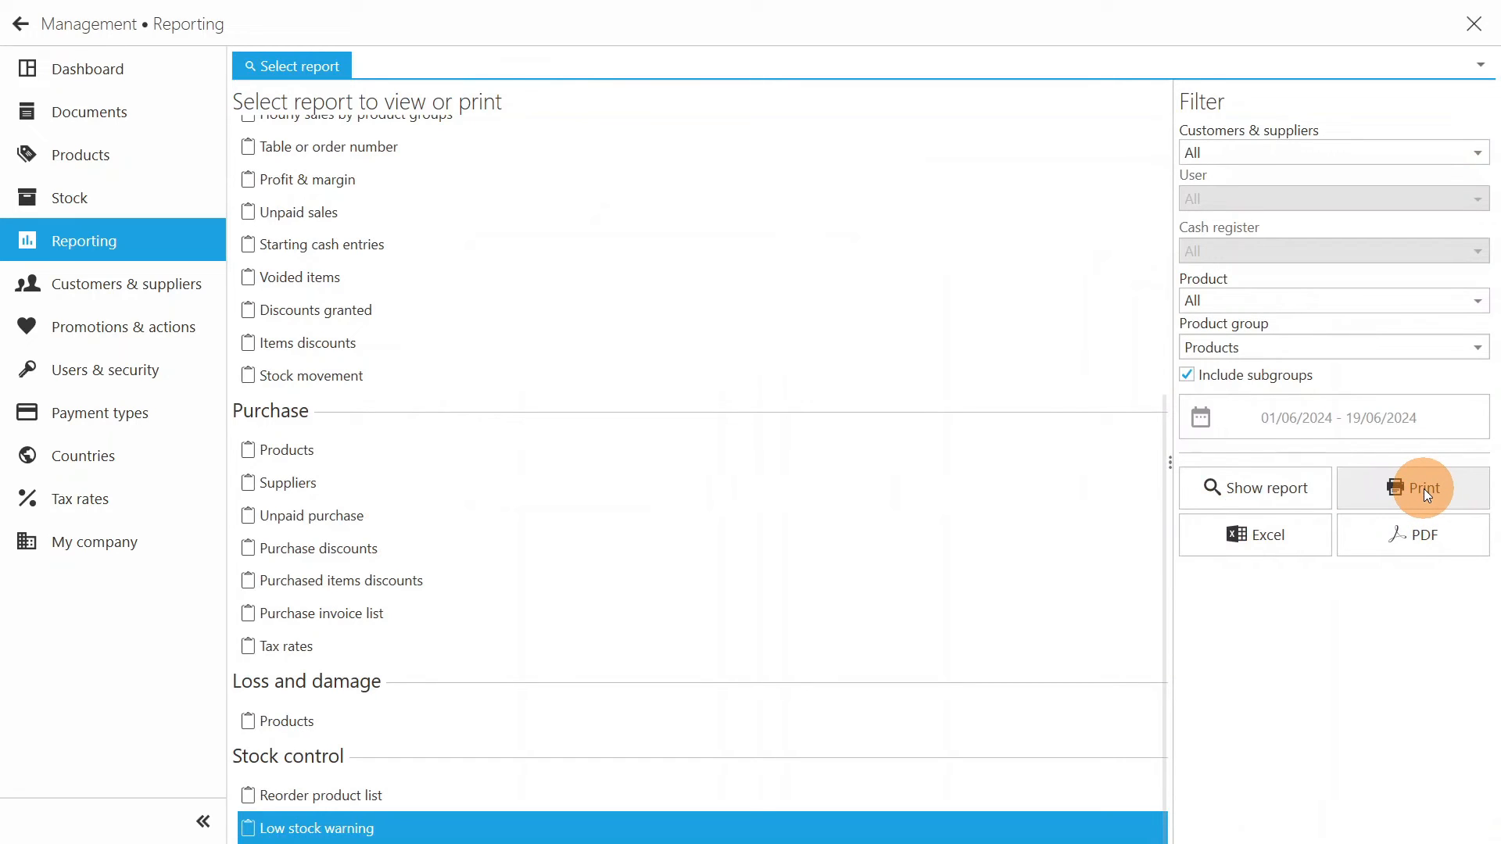
- Start a new customer / supplier record under Customers & suppliers with the name Customer 1
{"action": "left_click", "coordinate": [160, 282]}
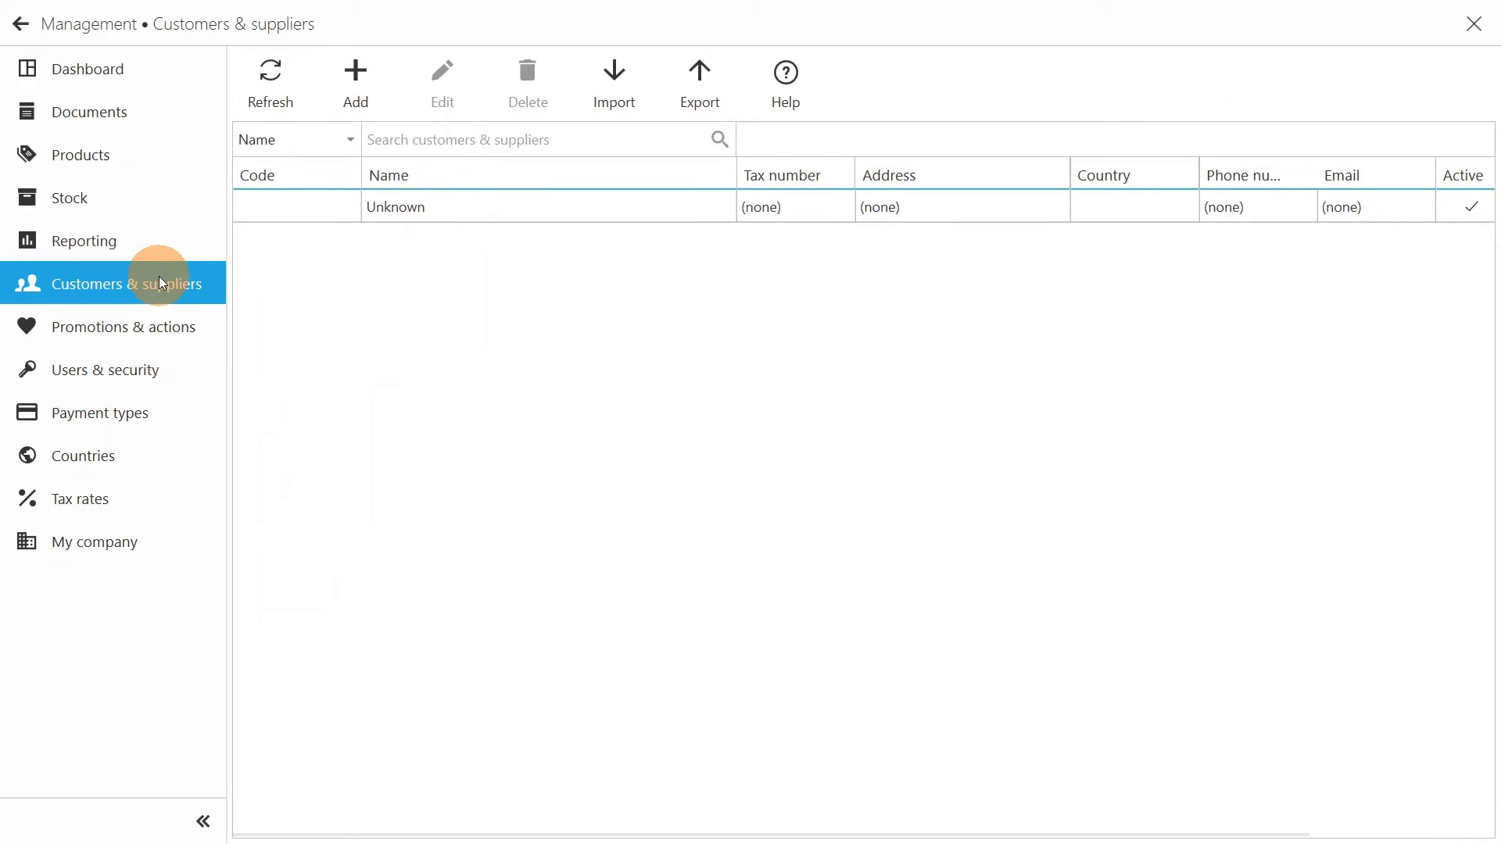
{"action": "left_click", "coordinate": [367, 88]}
{"action": "type", "text": "Customer 1"}
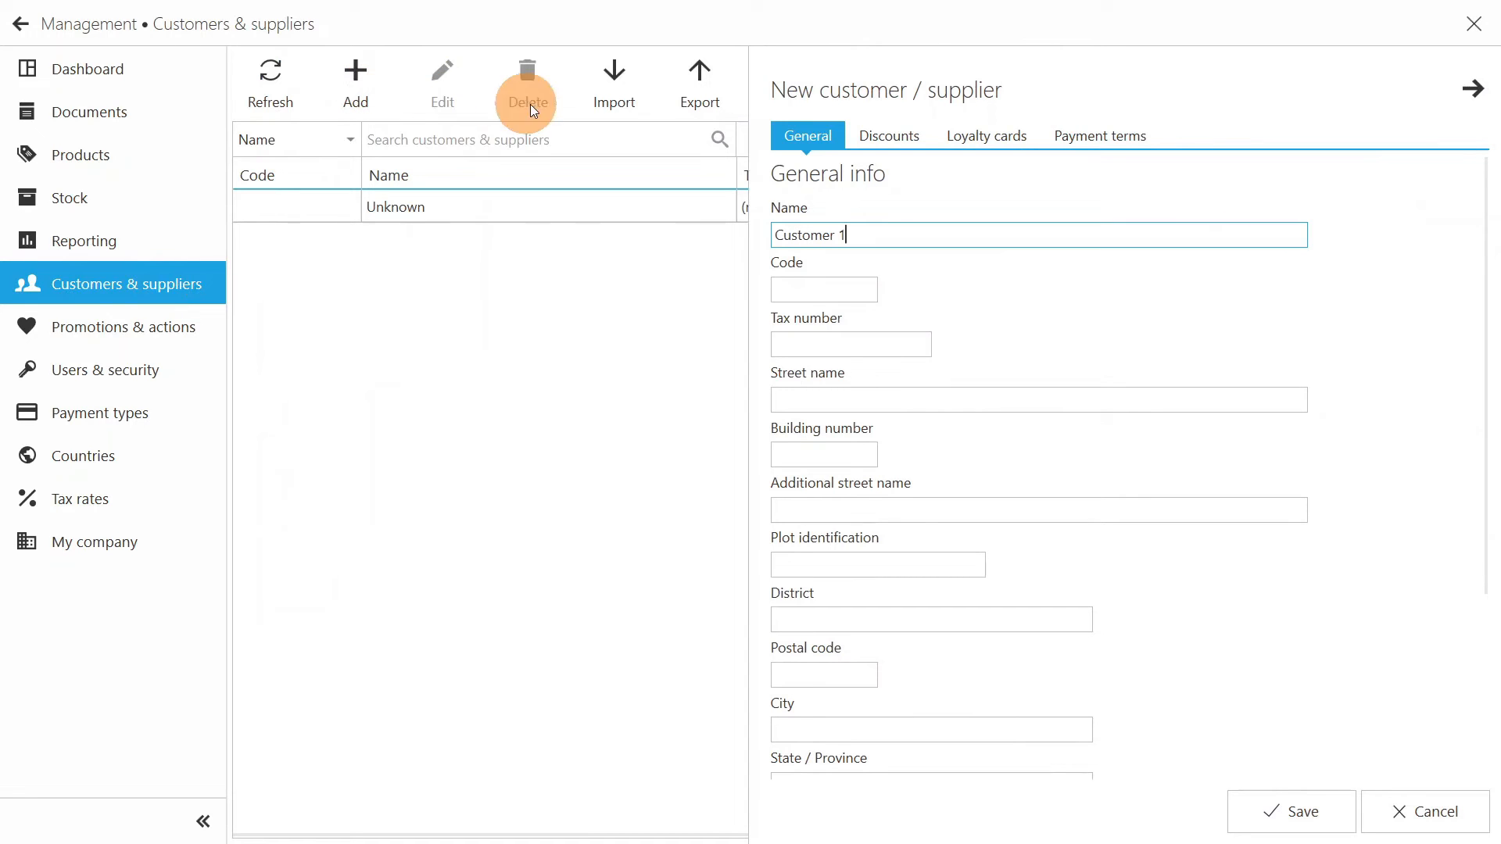
- Give the new customer a 5% discount on Chef's Garden Salad from the APPETIZER group and save the record
{"action": "left_click", "coordinate": [891, 137]}
{"action": "left_click", "coordinate": [799, 272]}
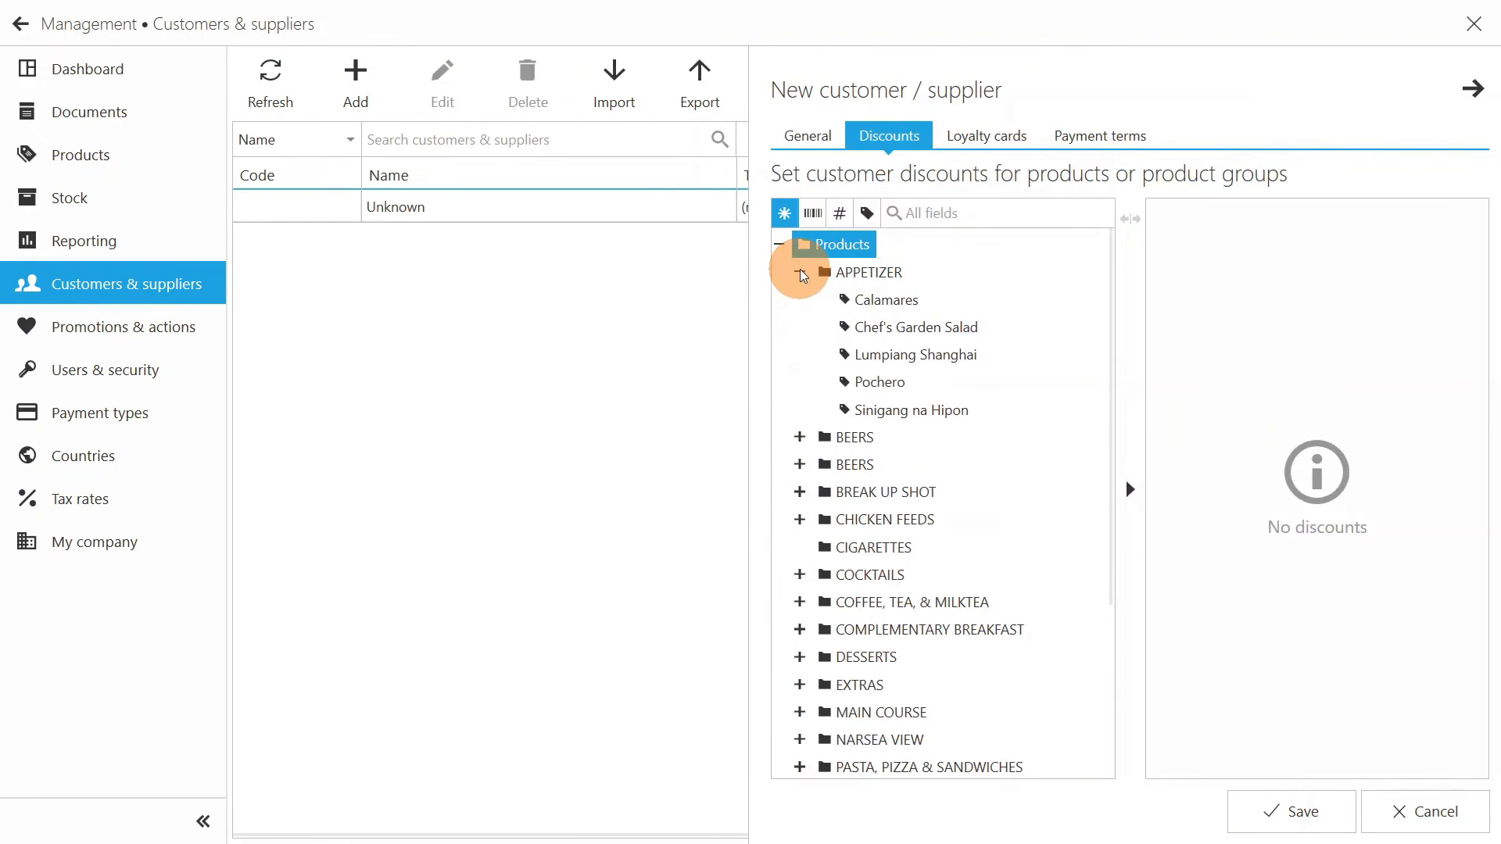
{"action": "double_click", "coordinate": [918, 328]}
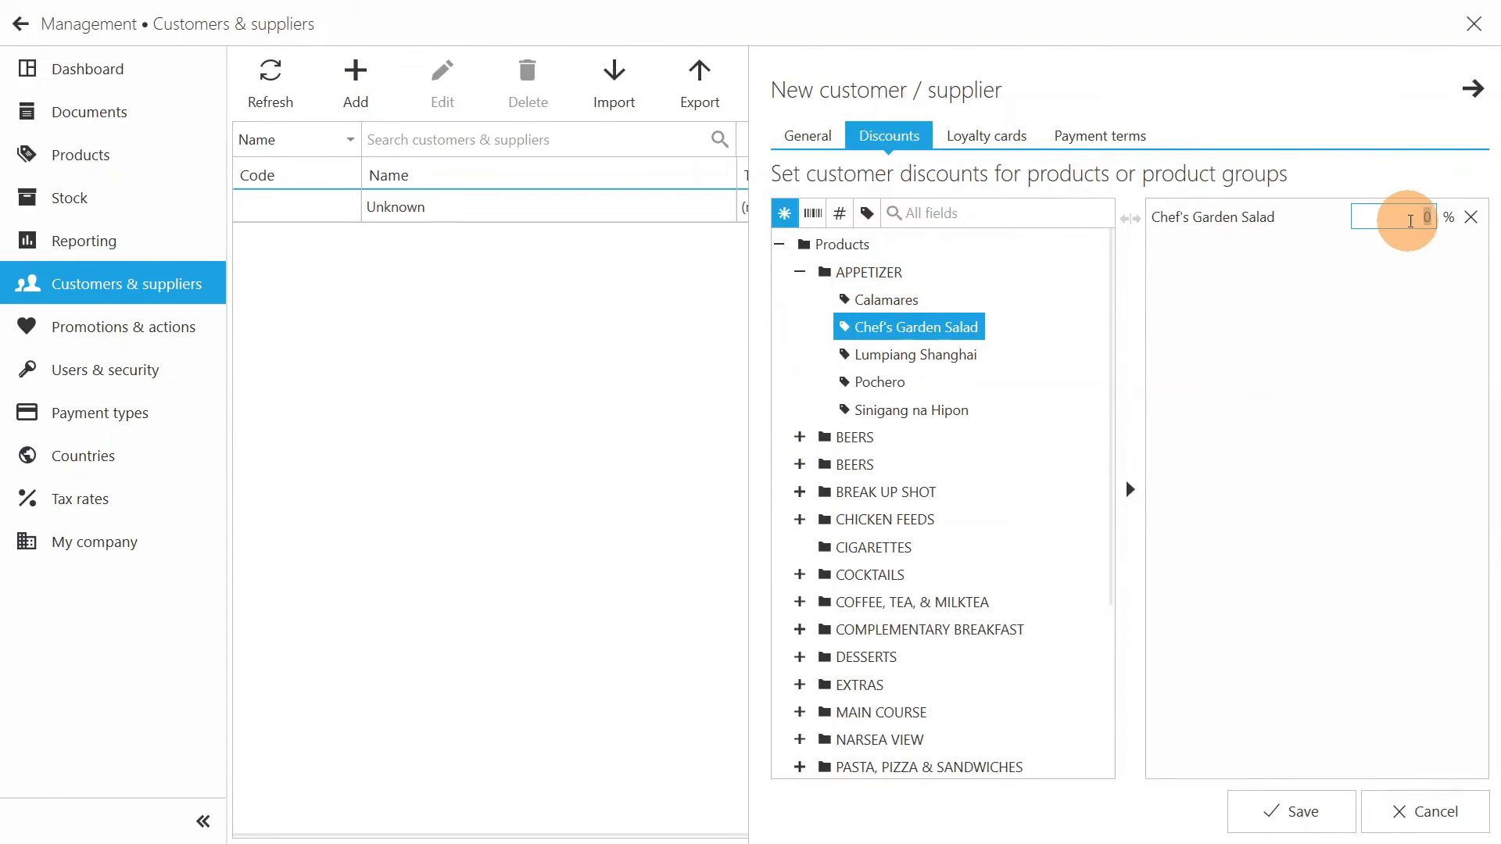
{"action": "left_click", "coordinate": [1434, 222]}
{"action": "type", "text": "5"}
{"action": "left_click", "coordinate": [1321, 813]}
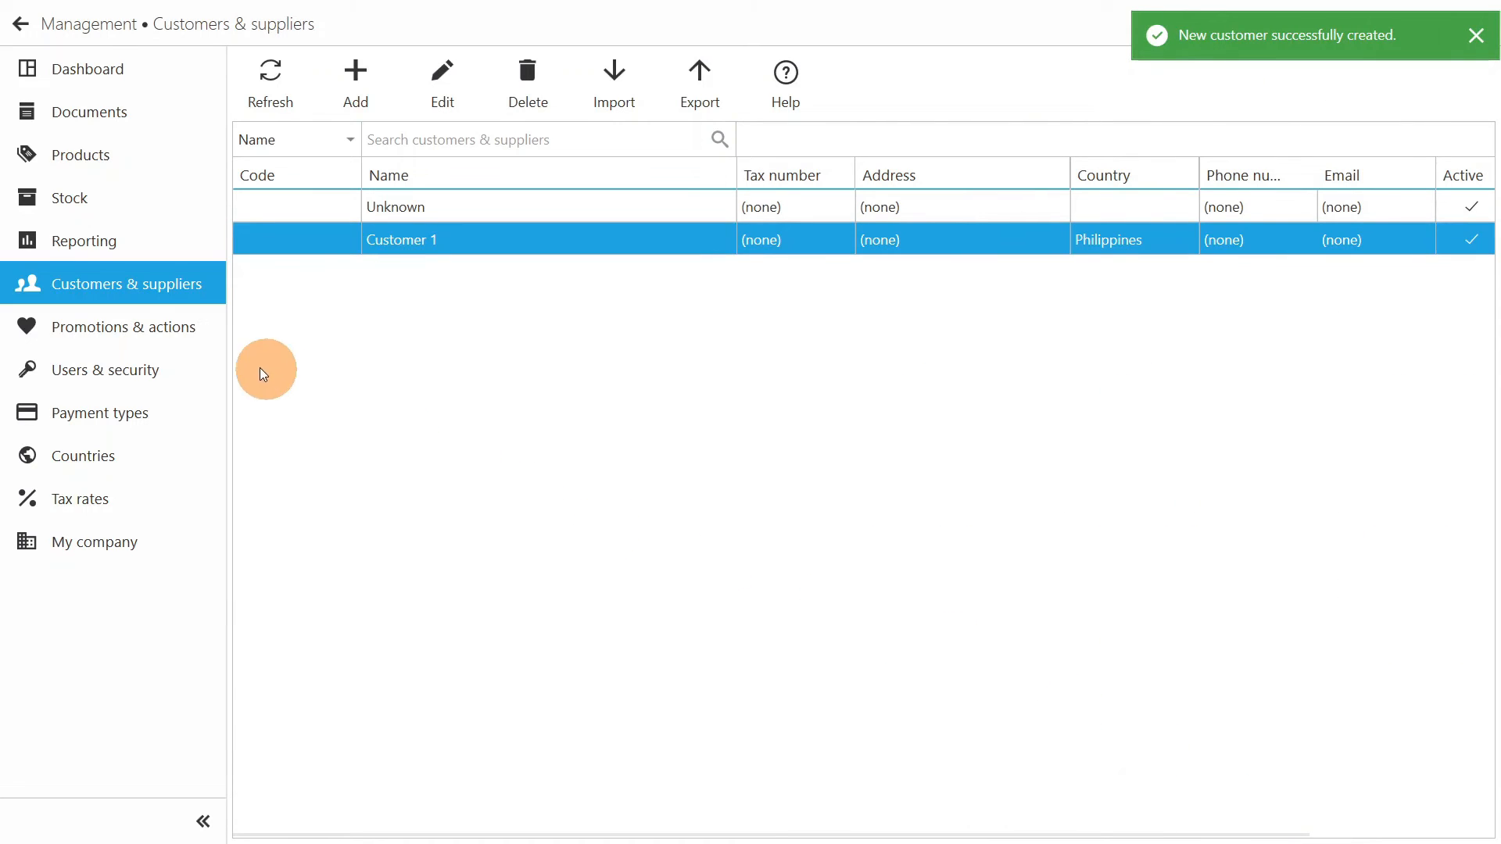
- Create a new promotion named Promo and add Chef's Garden Salad from the APPETIZER group to it
{"action": "left_click", "coordinate": [191, 335]}
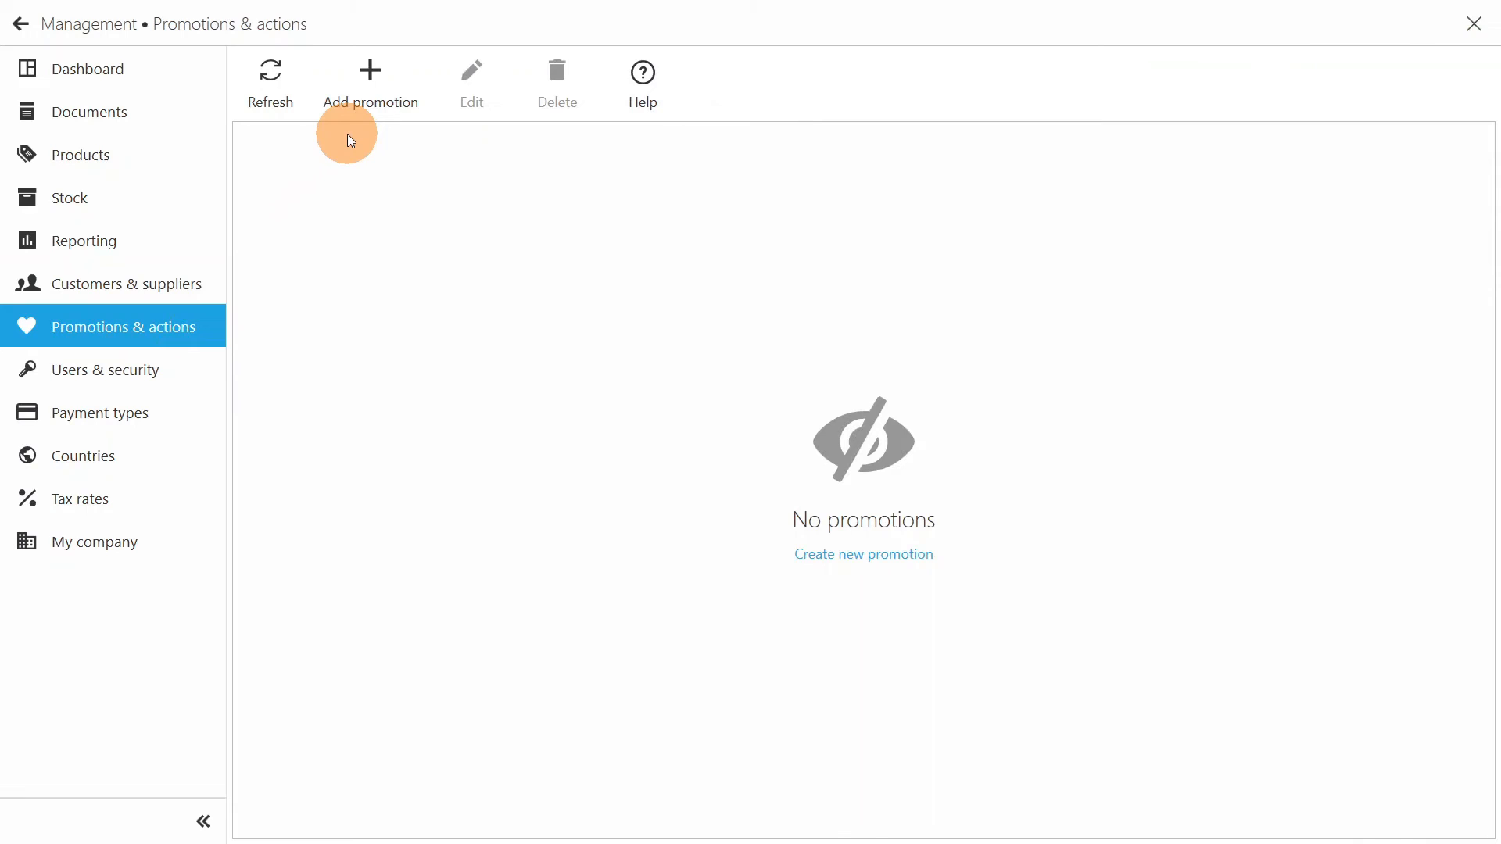
{"action": "left_click", "coordinate": [371, 84]}
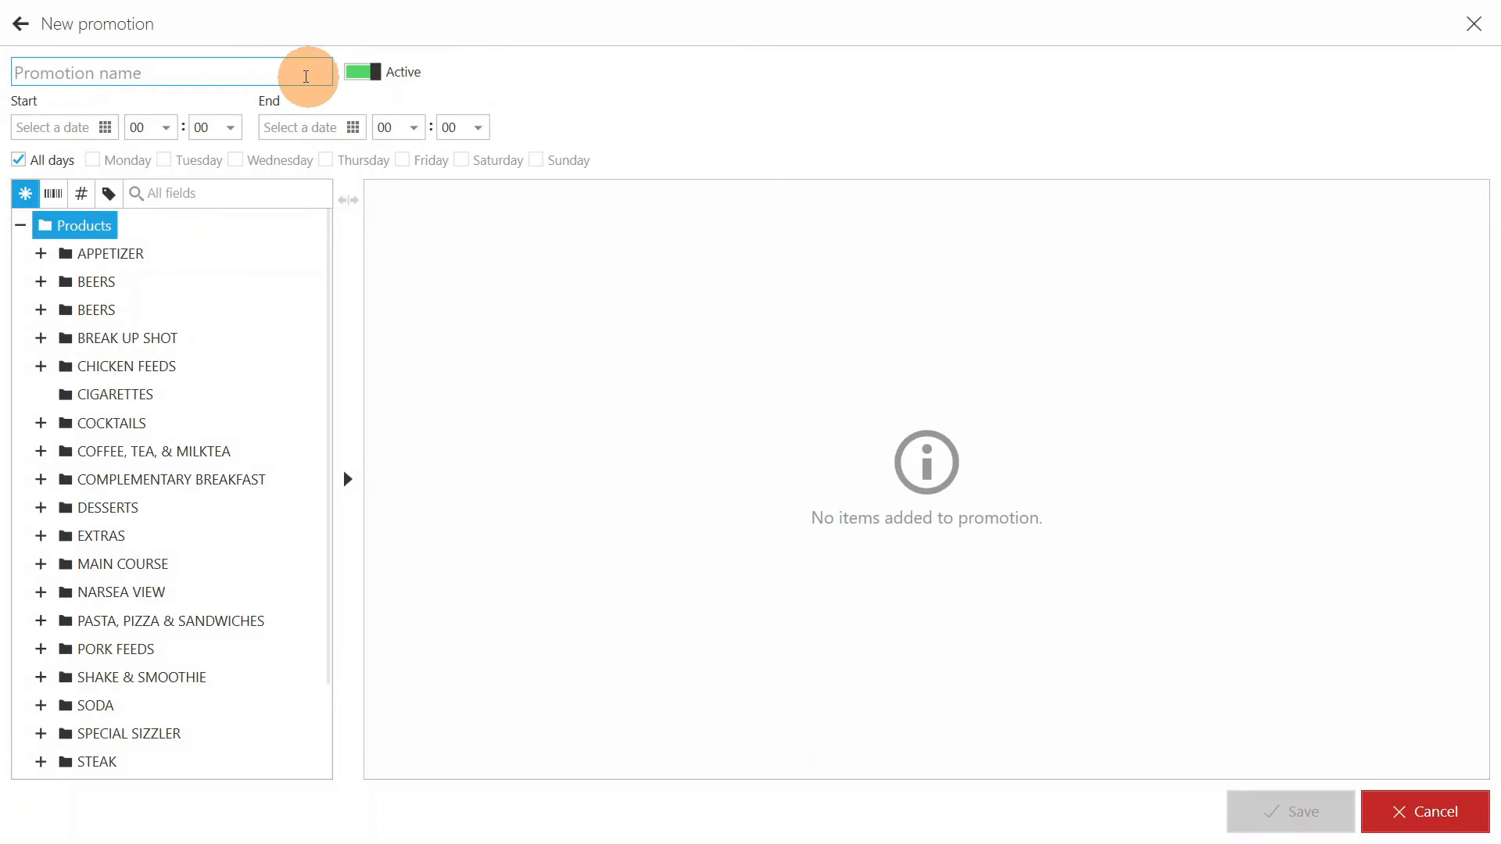
{"action": "left_click", "coordinate": [267, 68]}
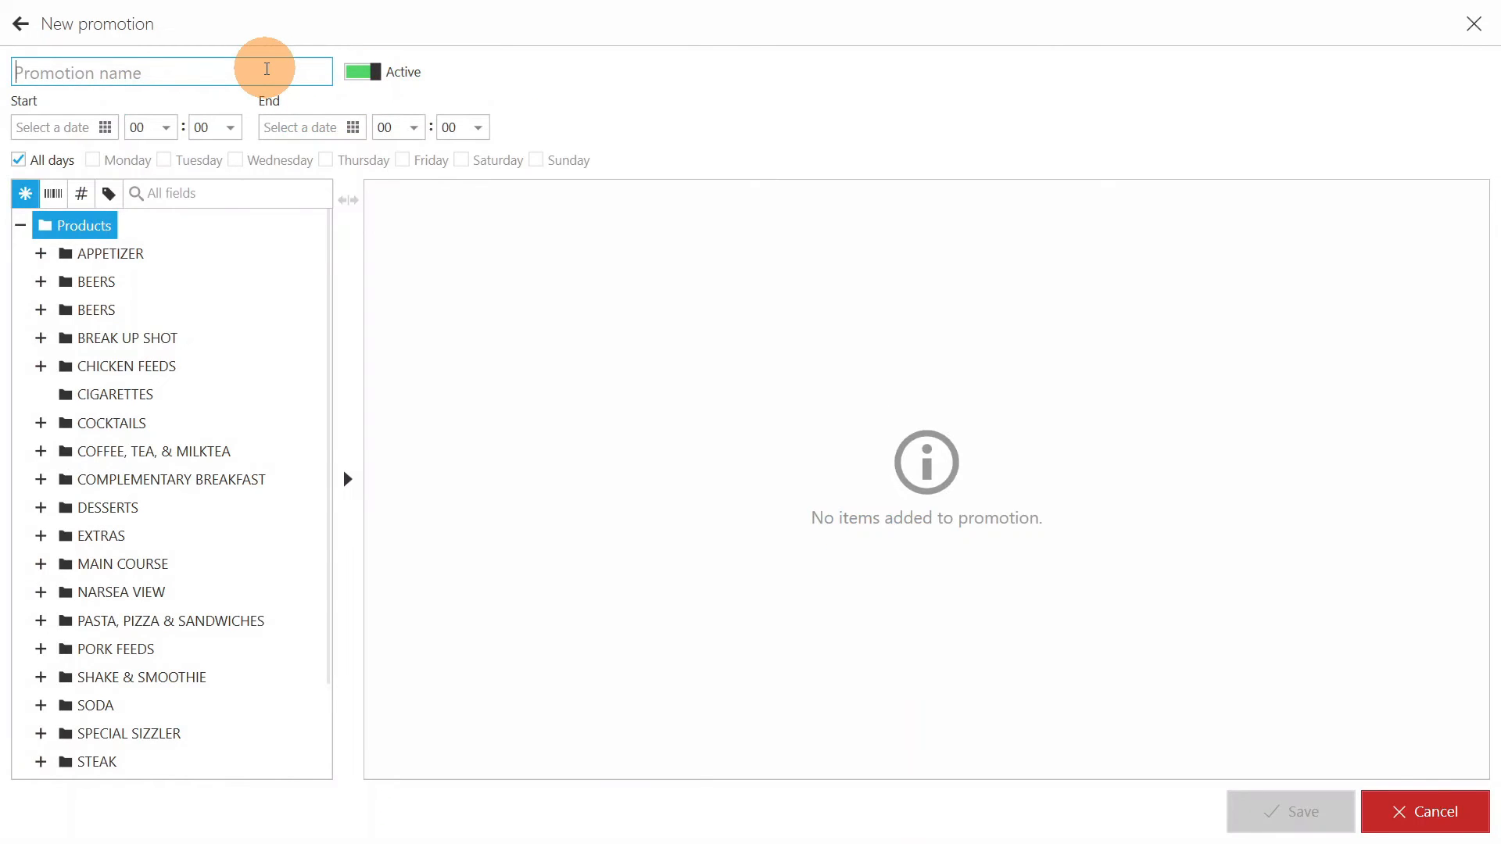
{"action": "type", "text": "Promo"}
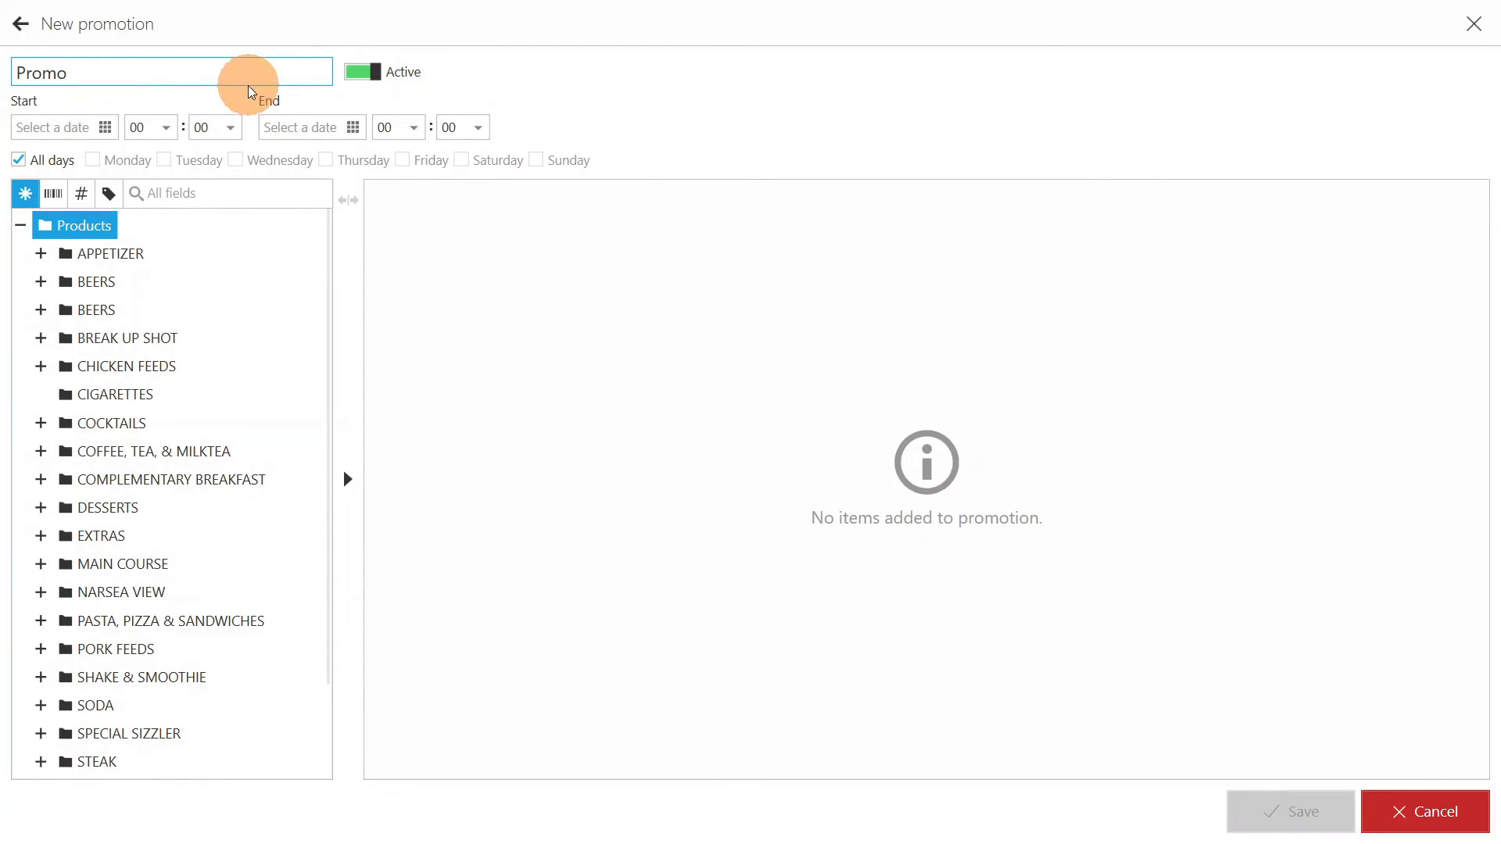
{"action": "left_click", "coordinate": [41, 254]}
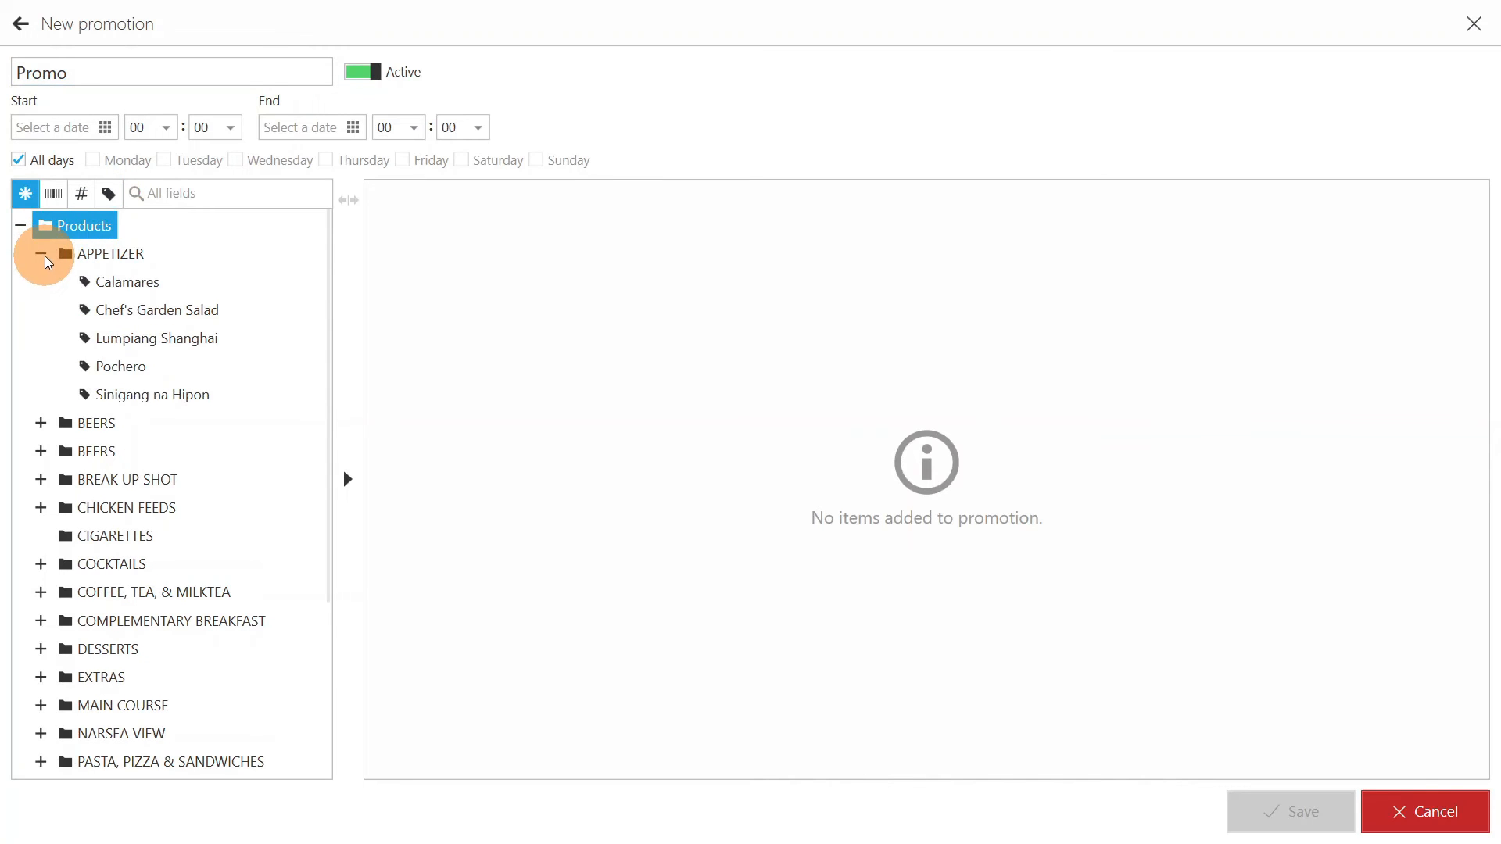
{"action": "double_click", "coordinate": [122, 313]}
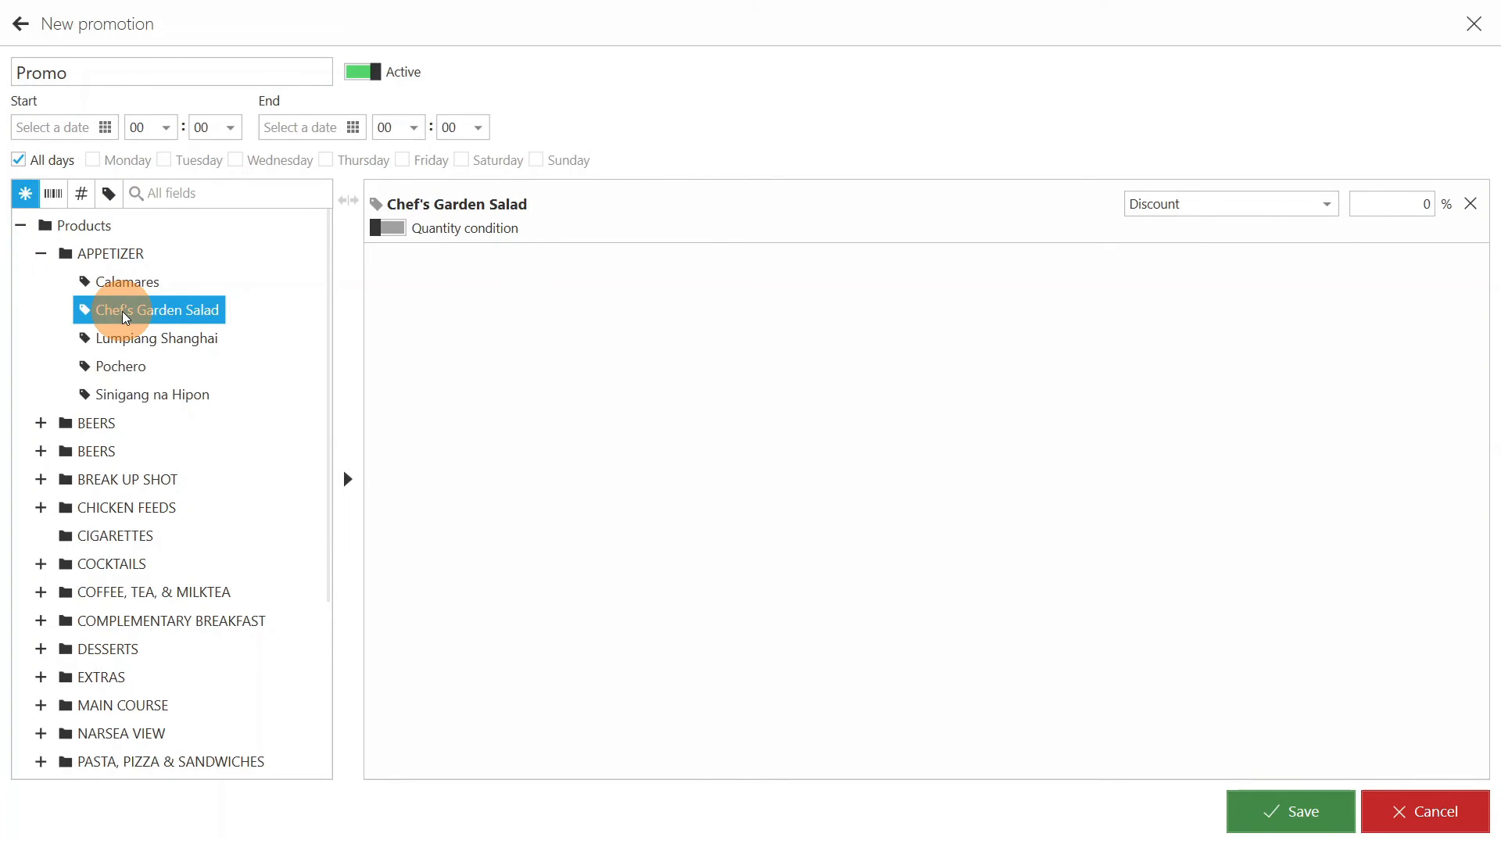
- Enable a quantity condition of 4 for Chef's Garden Salad, set its discount to 10%, and save the promotion
{"action": "left_click", "coordinate": [389, 228]}
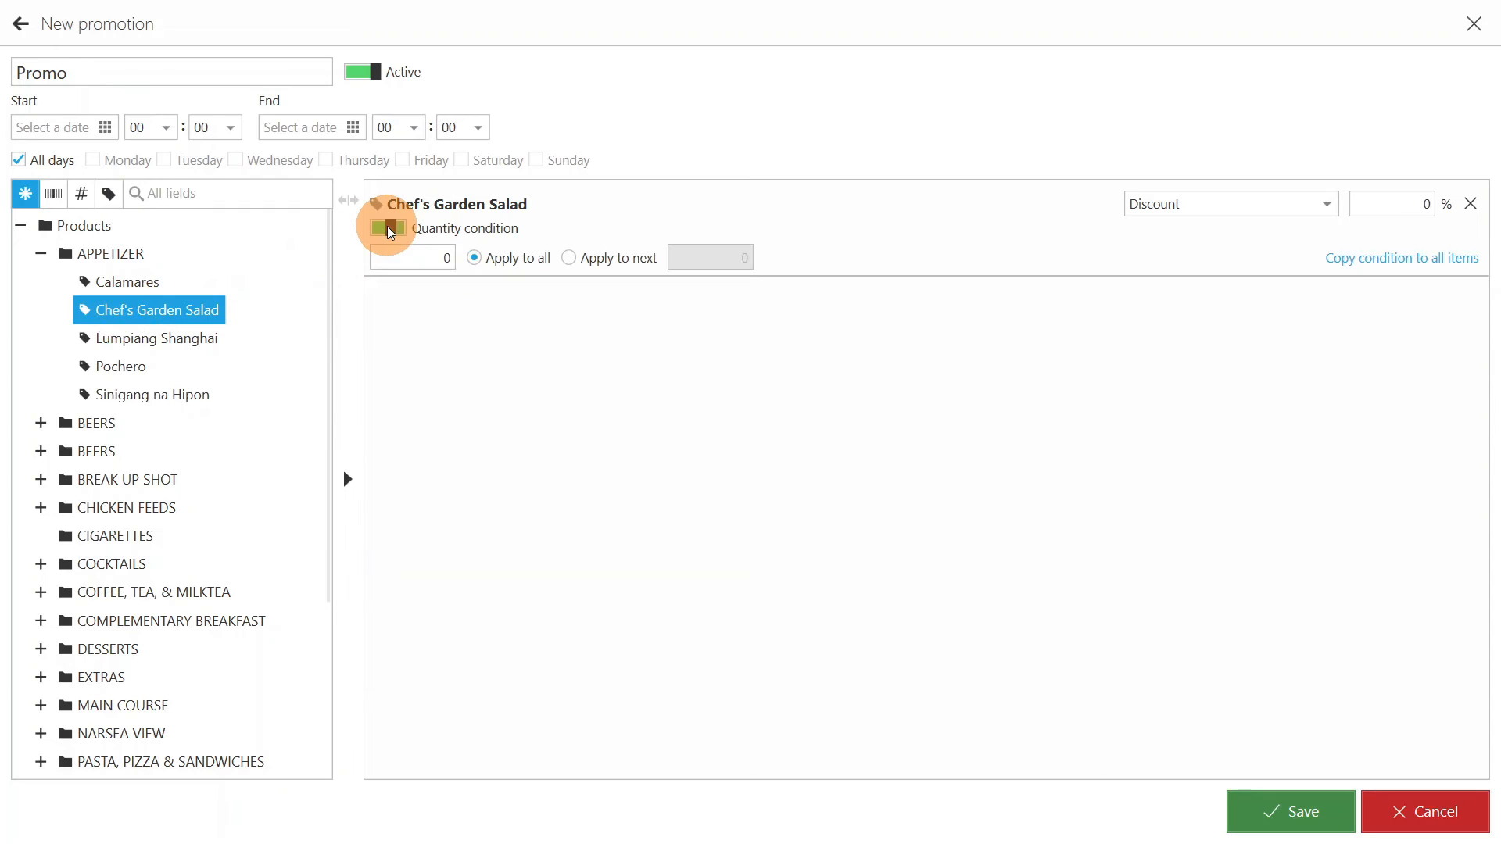
{"action": "left_click", "coordinate": [417, 252]}
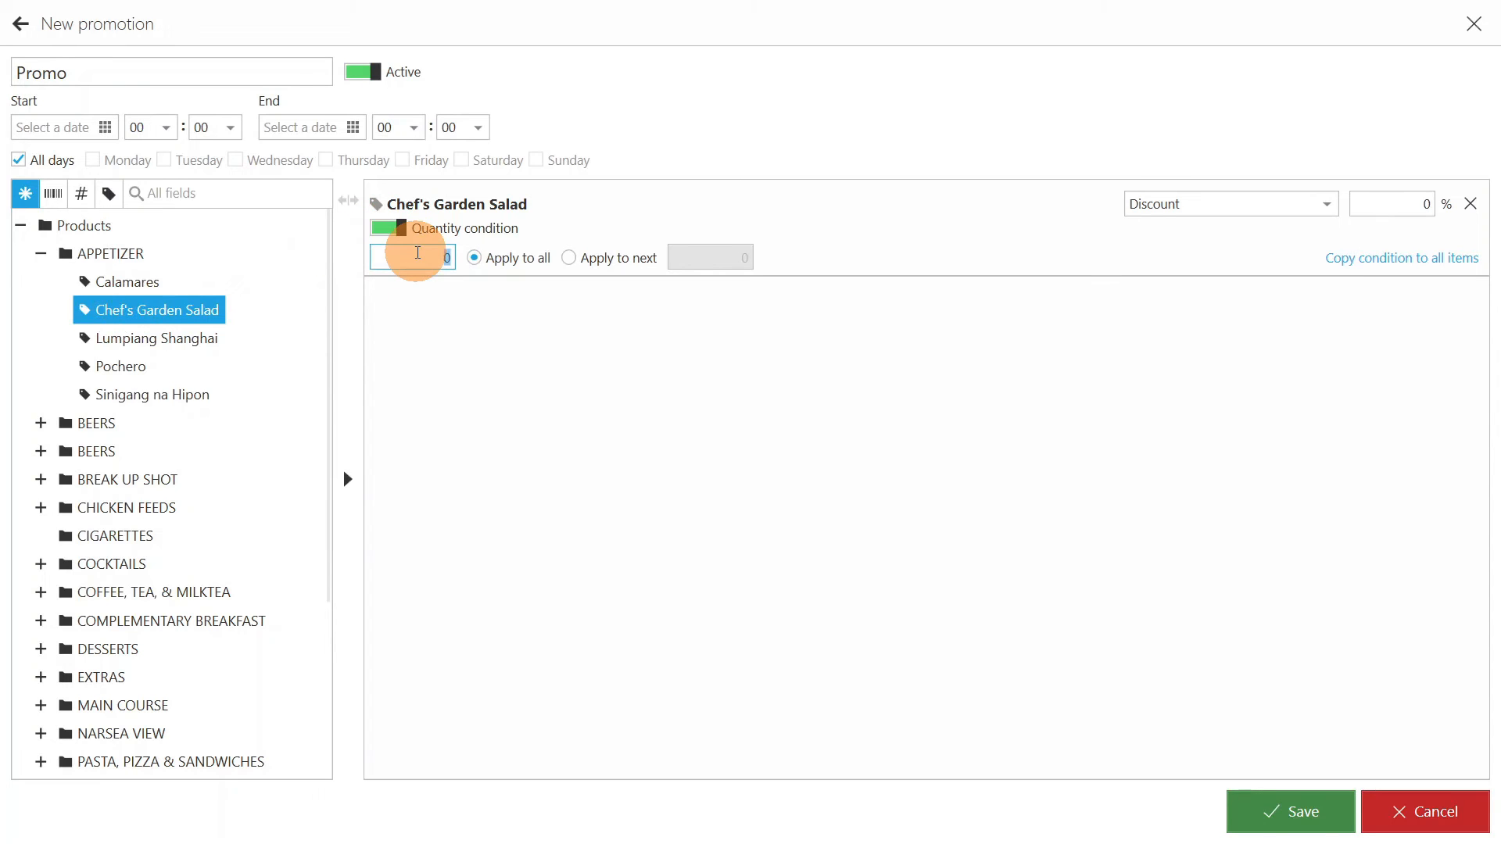
{"action": "type", "text": "4"}
{"action": "left_click", "coordinate": [1425, 204]}
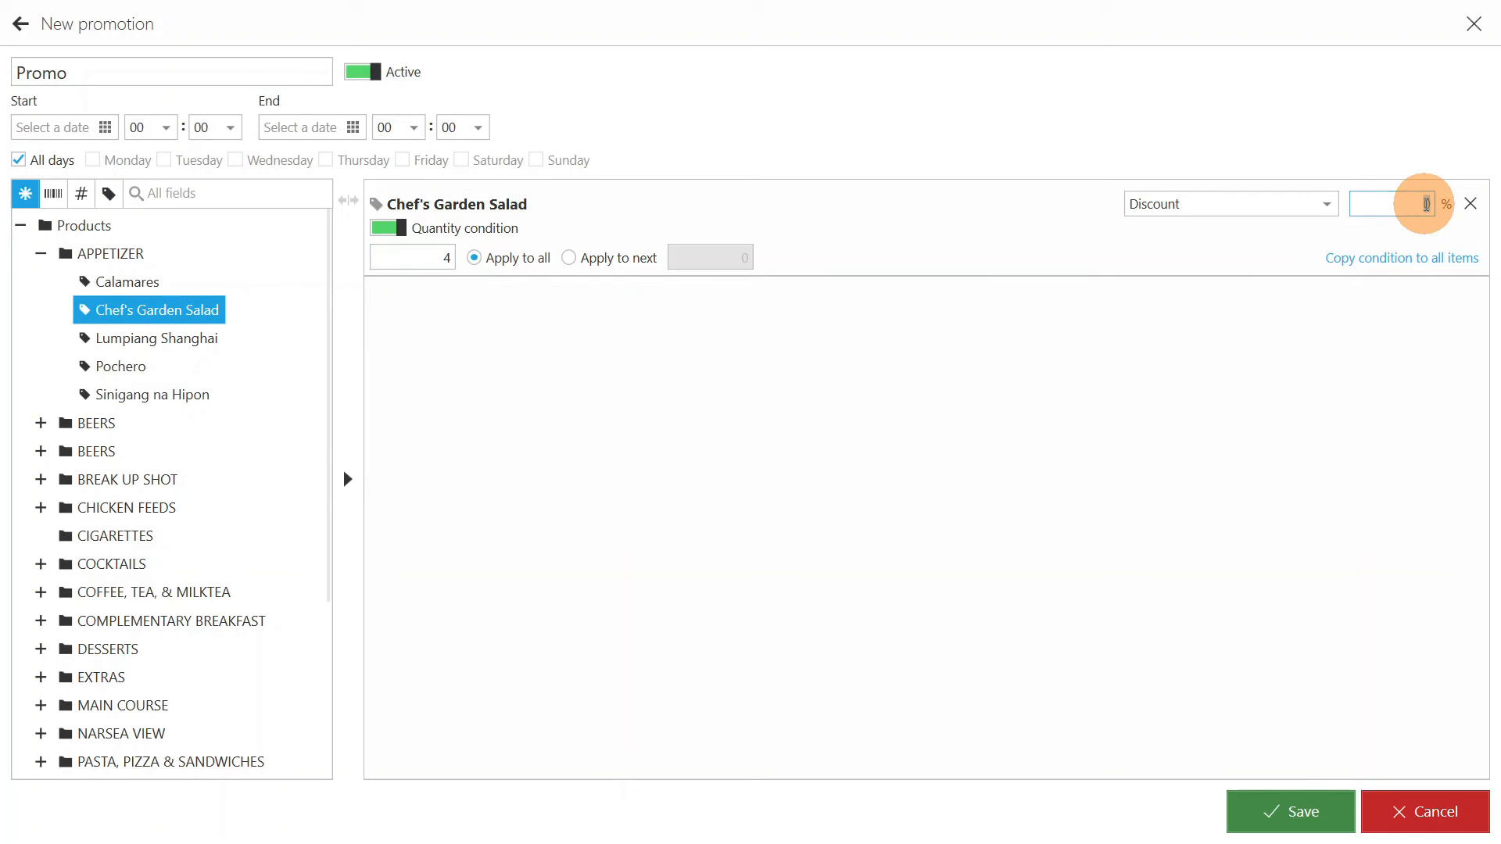
{"action": "type", "text": "10"}
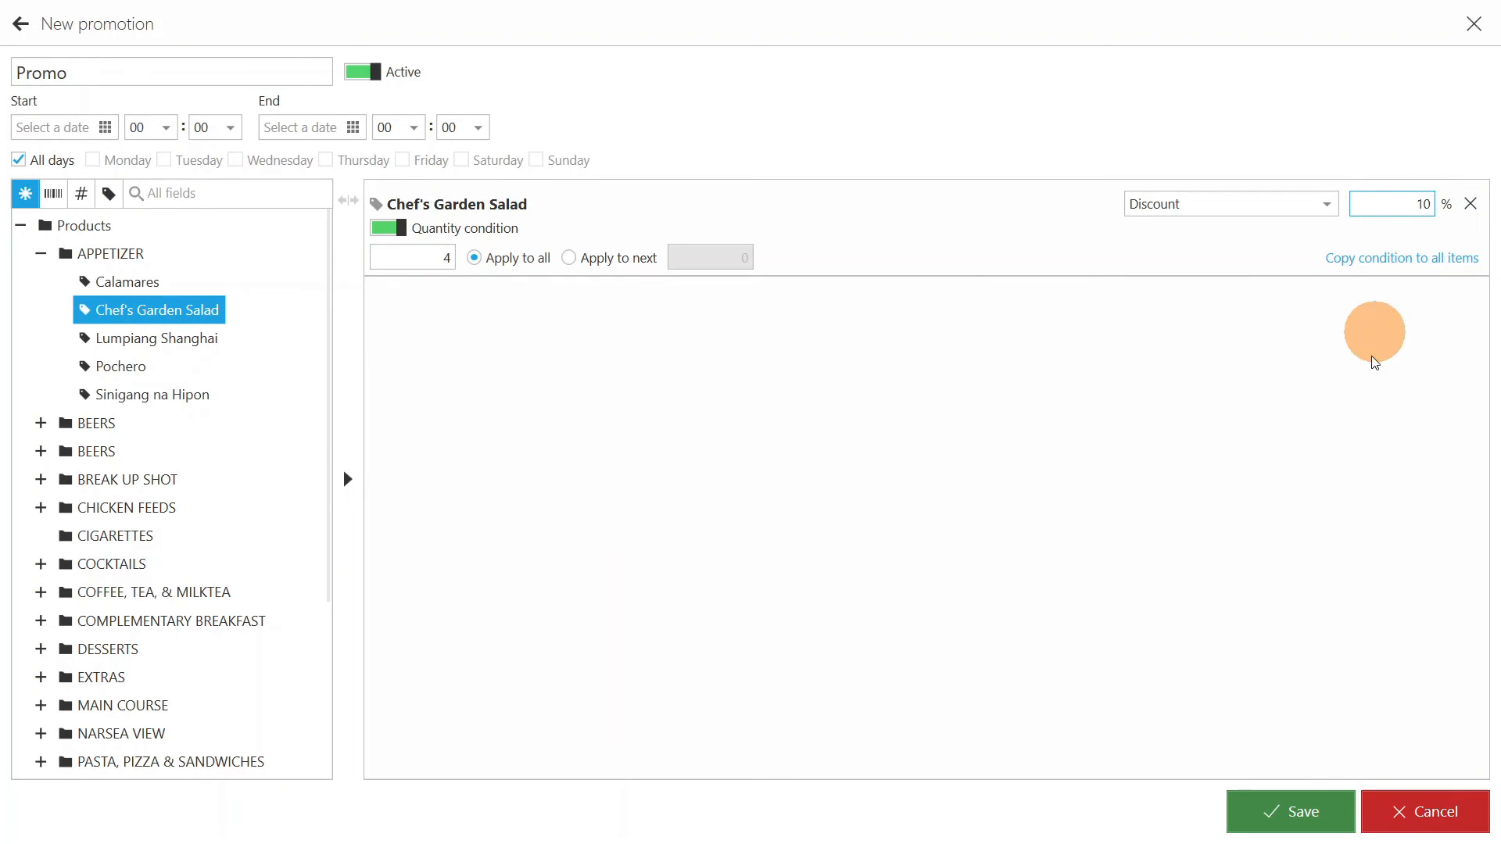
{"action": "left_click", "coordinate": [1297, 810]}
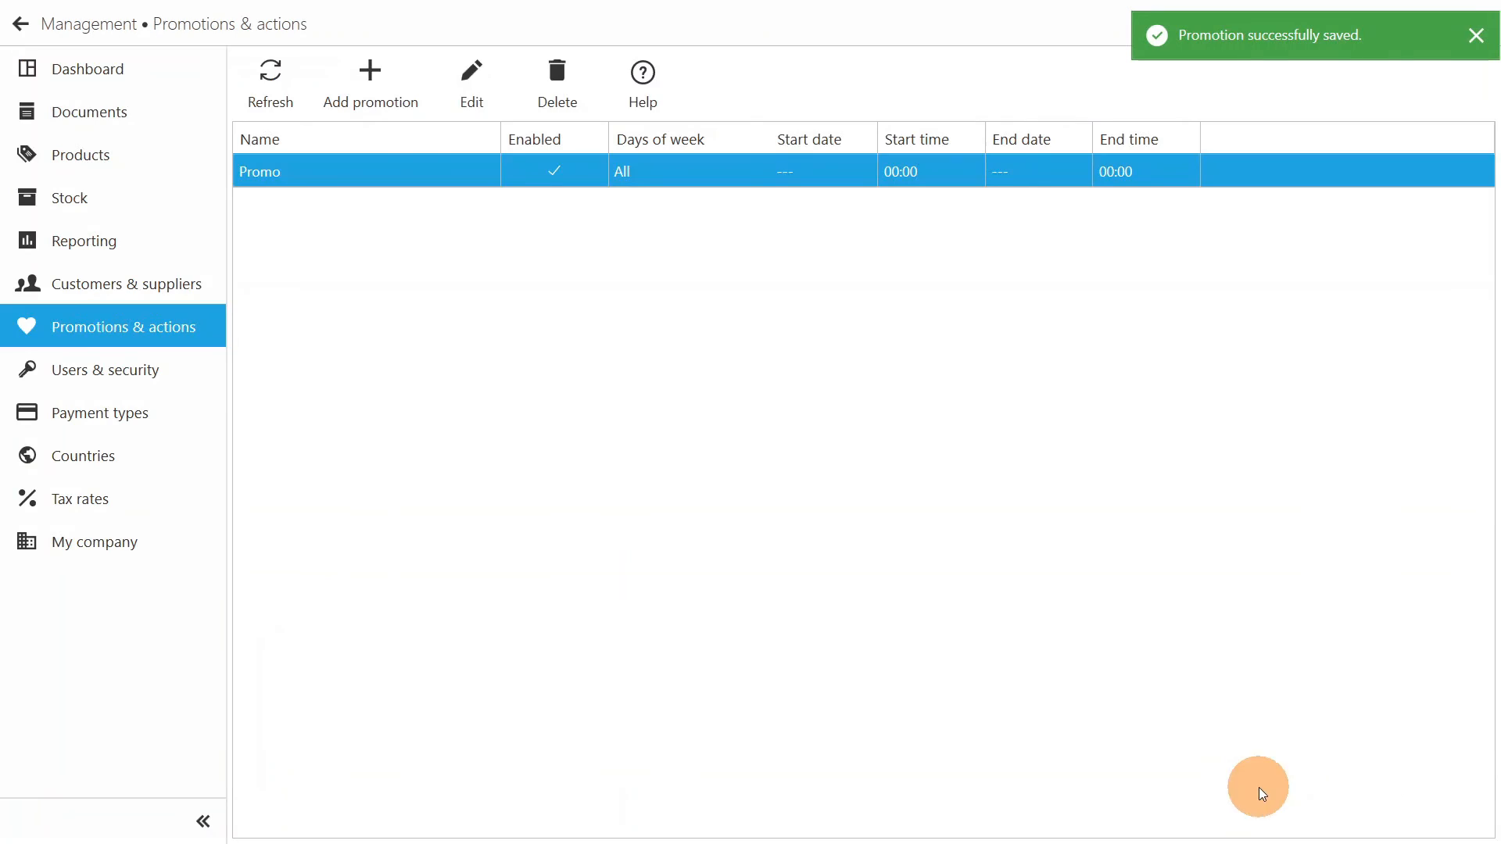
- Return to the sales screen and add five Chef's Garden Salad items to the T10 order to test the promotion
{"action": "left_click", "coordinate": [20, 24]}
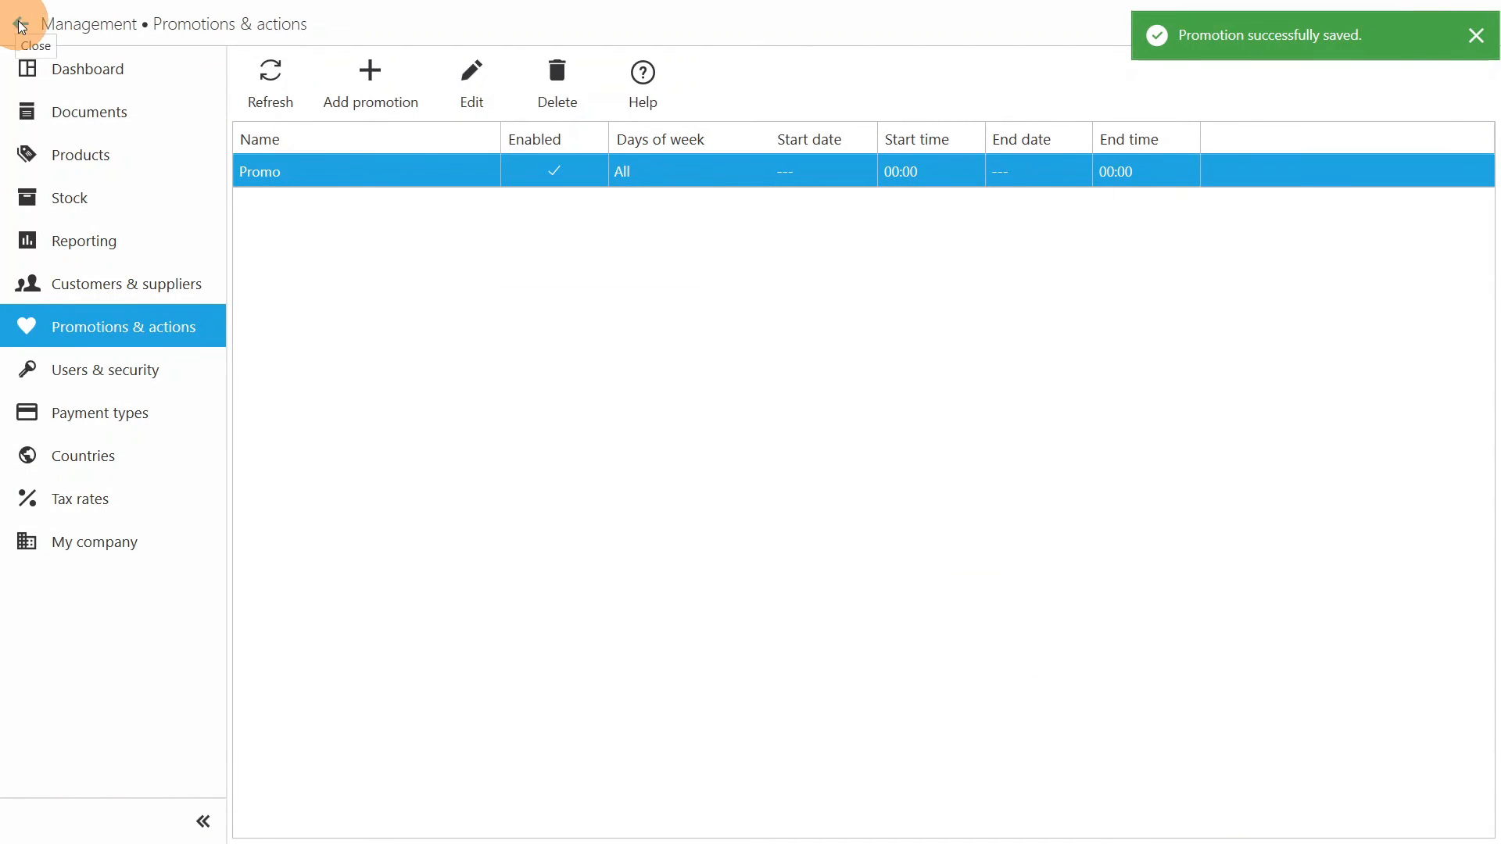
{"action": "left_click", "coordinate": [457, 186]}
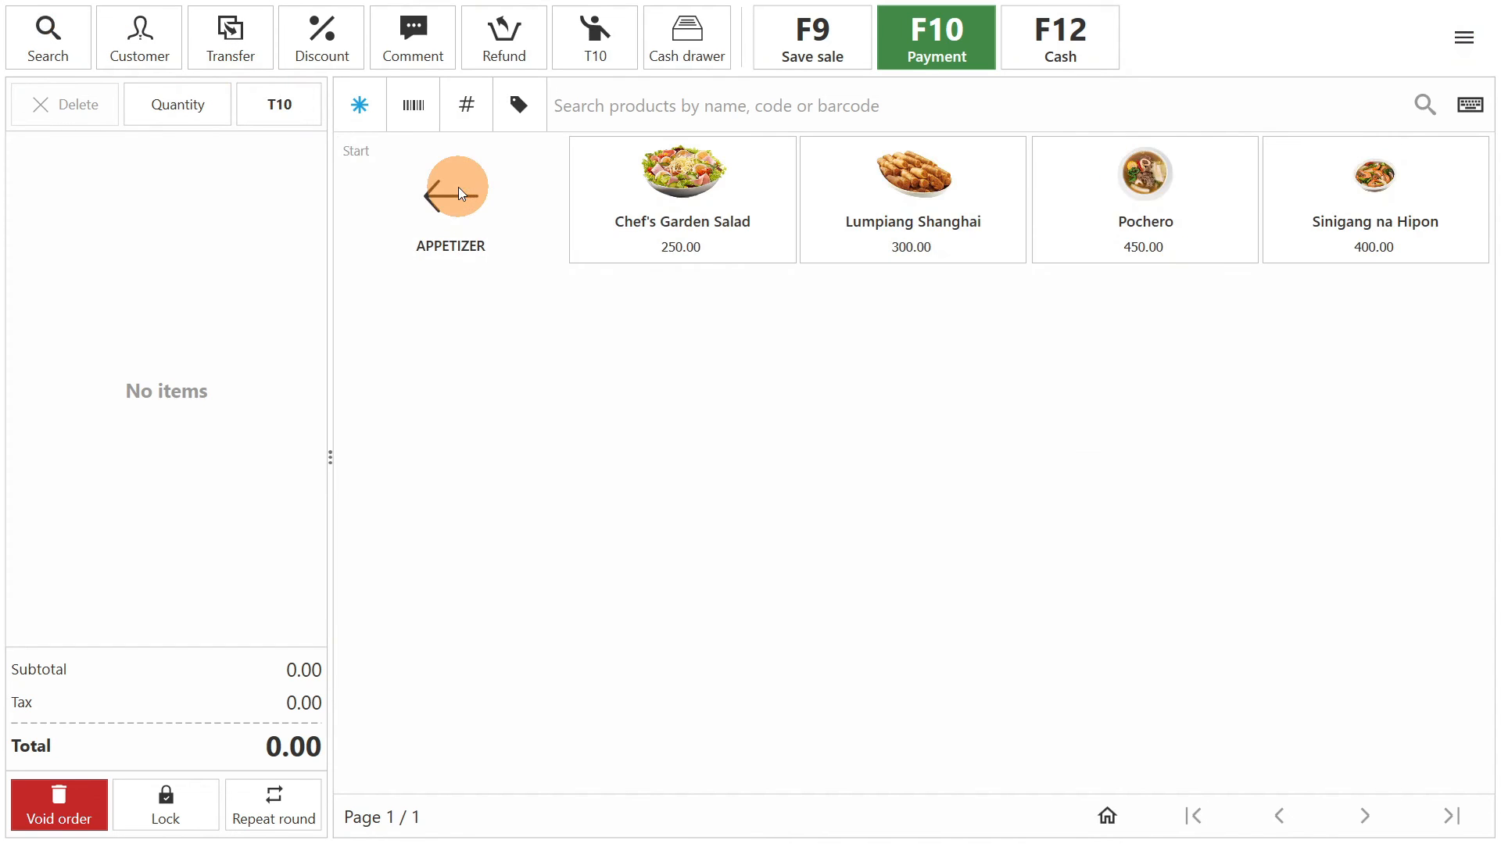
{"action": "left_click", "coordinate": [678, 201]}
{"action": "left_click", "coordinate": [677, 200]}
{"action": "left_click", "coordinate": [678, 200]}
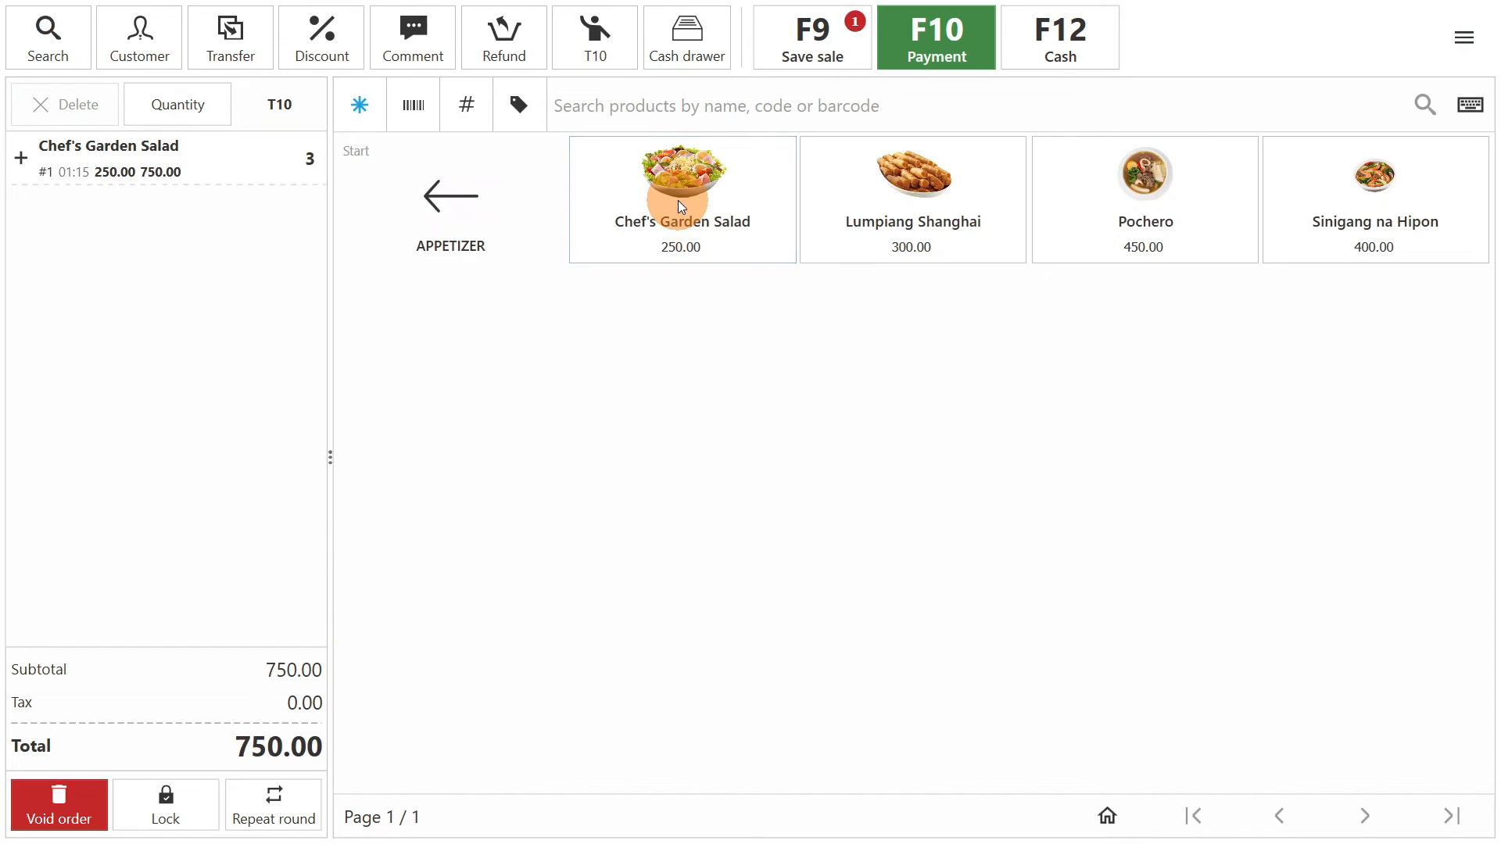
{"action": "left_click", "coordinate": [677, 200]}
{"action": "left_click", "coordinate": [678, 200]}
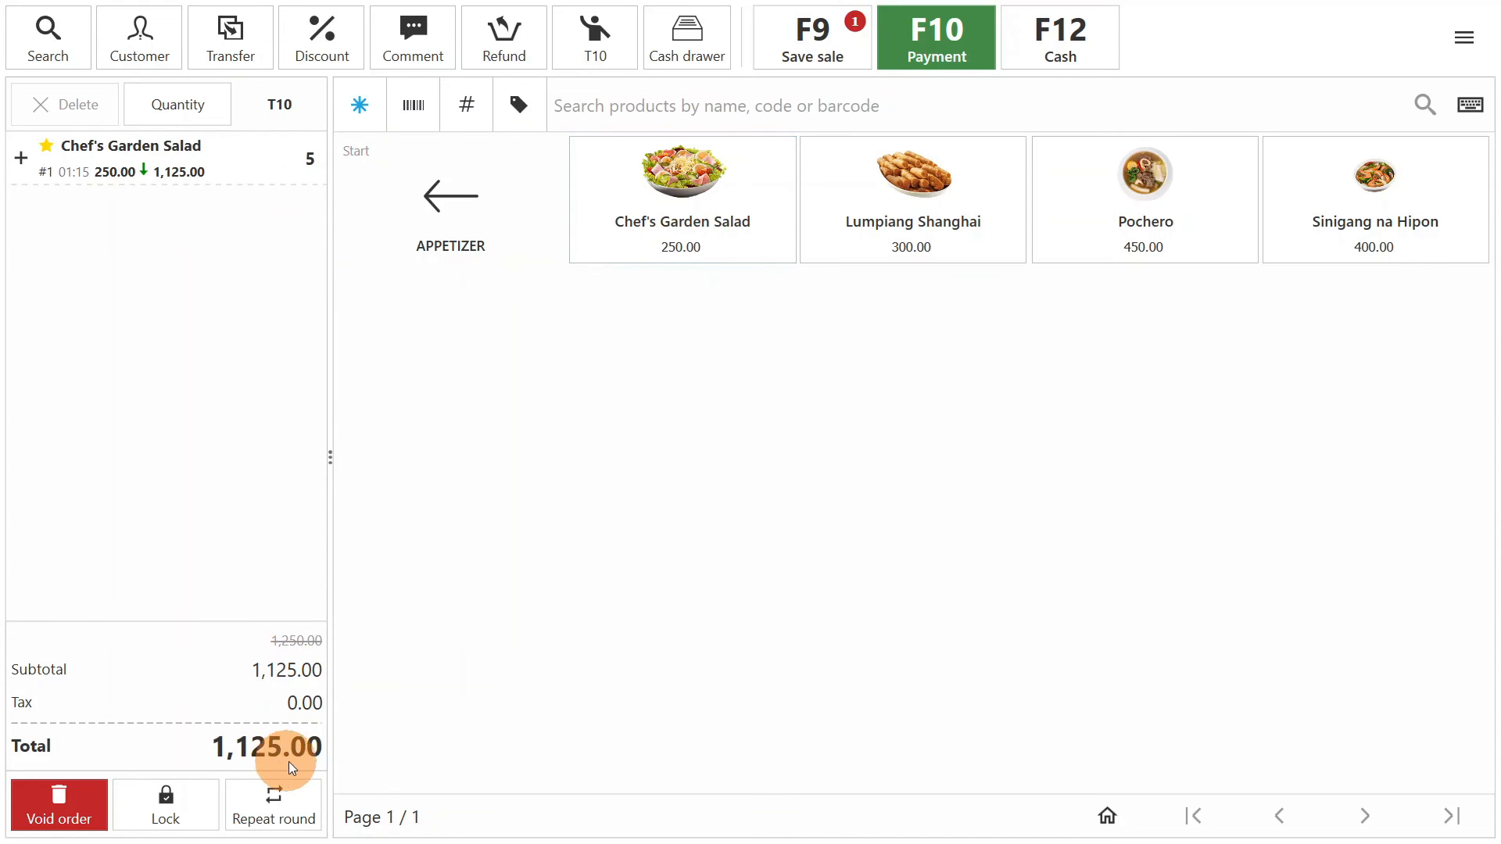
- View the user list under Users & security, look over the Add user form, and close it without adding a user
{"action": "left_click", "coordinate": [175, 369]}
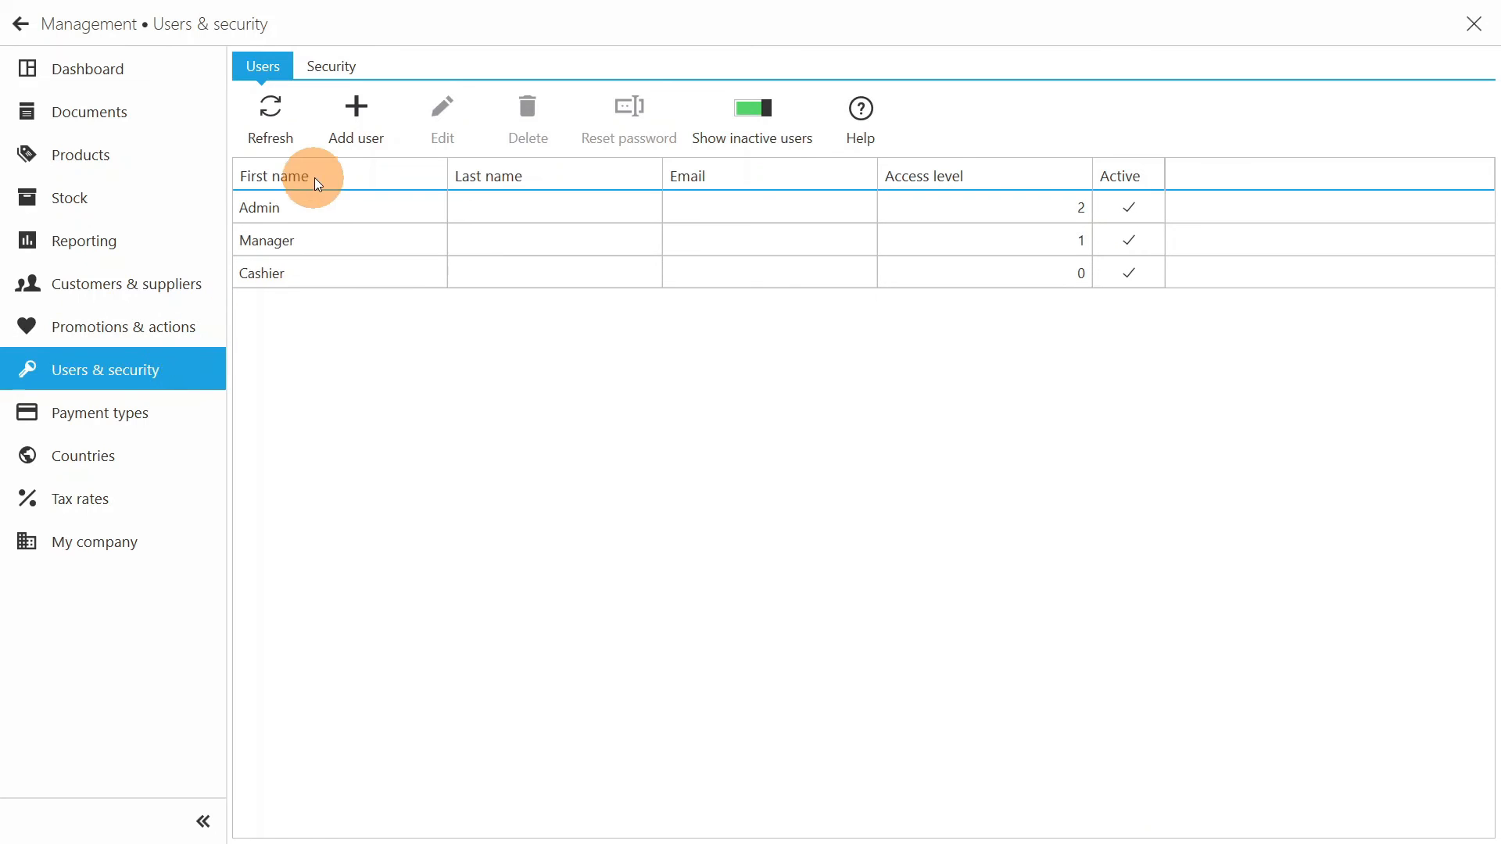
{"action": "left_click", "coordinate": [356, 118]}
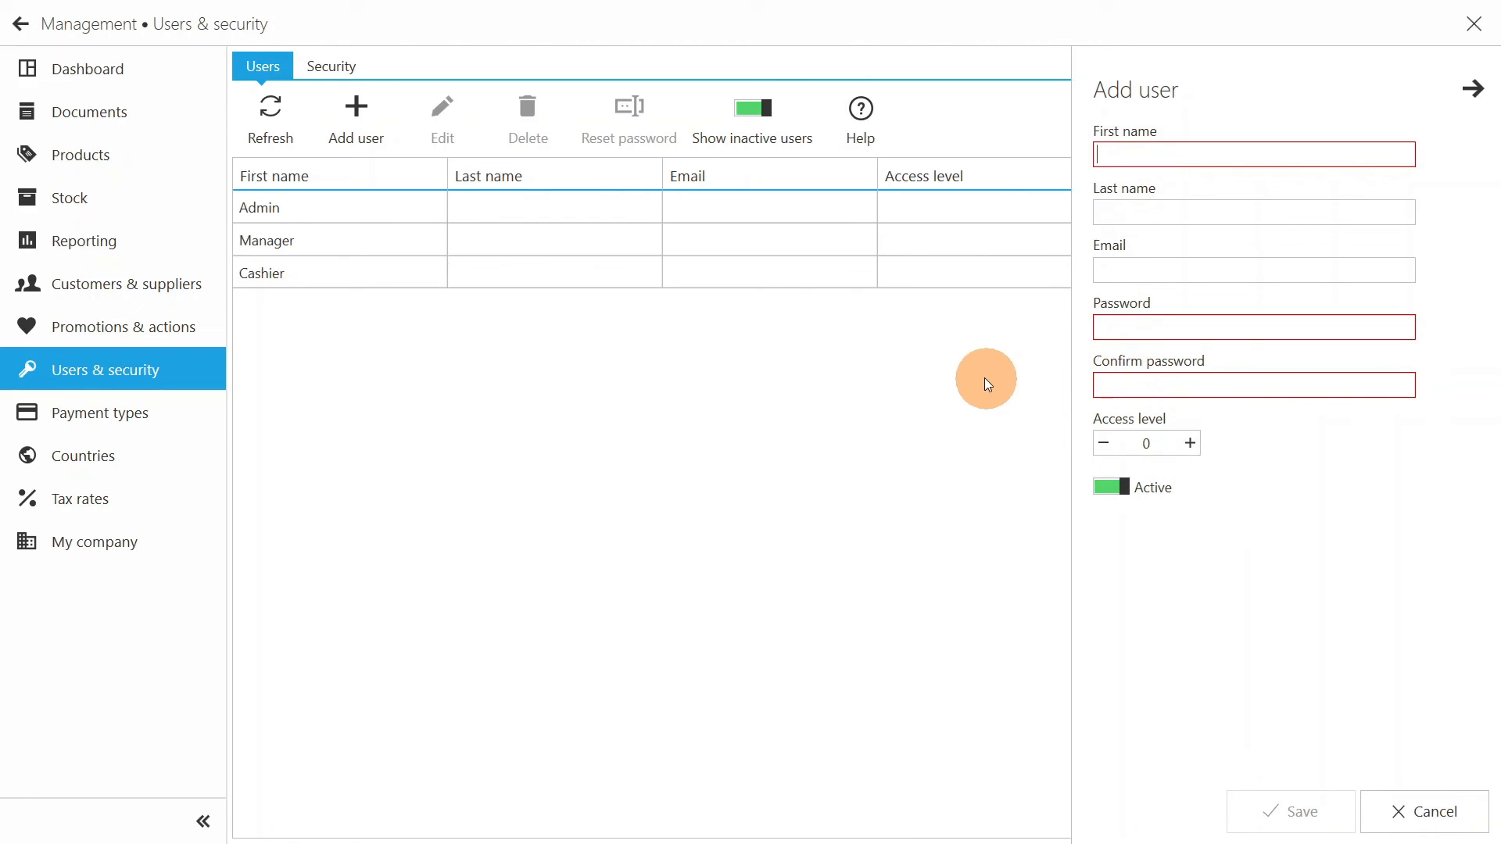
{"action": "left_click", "coordinate": [860, 349]}
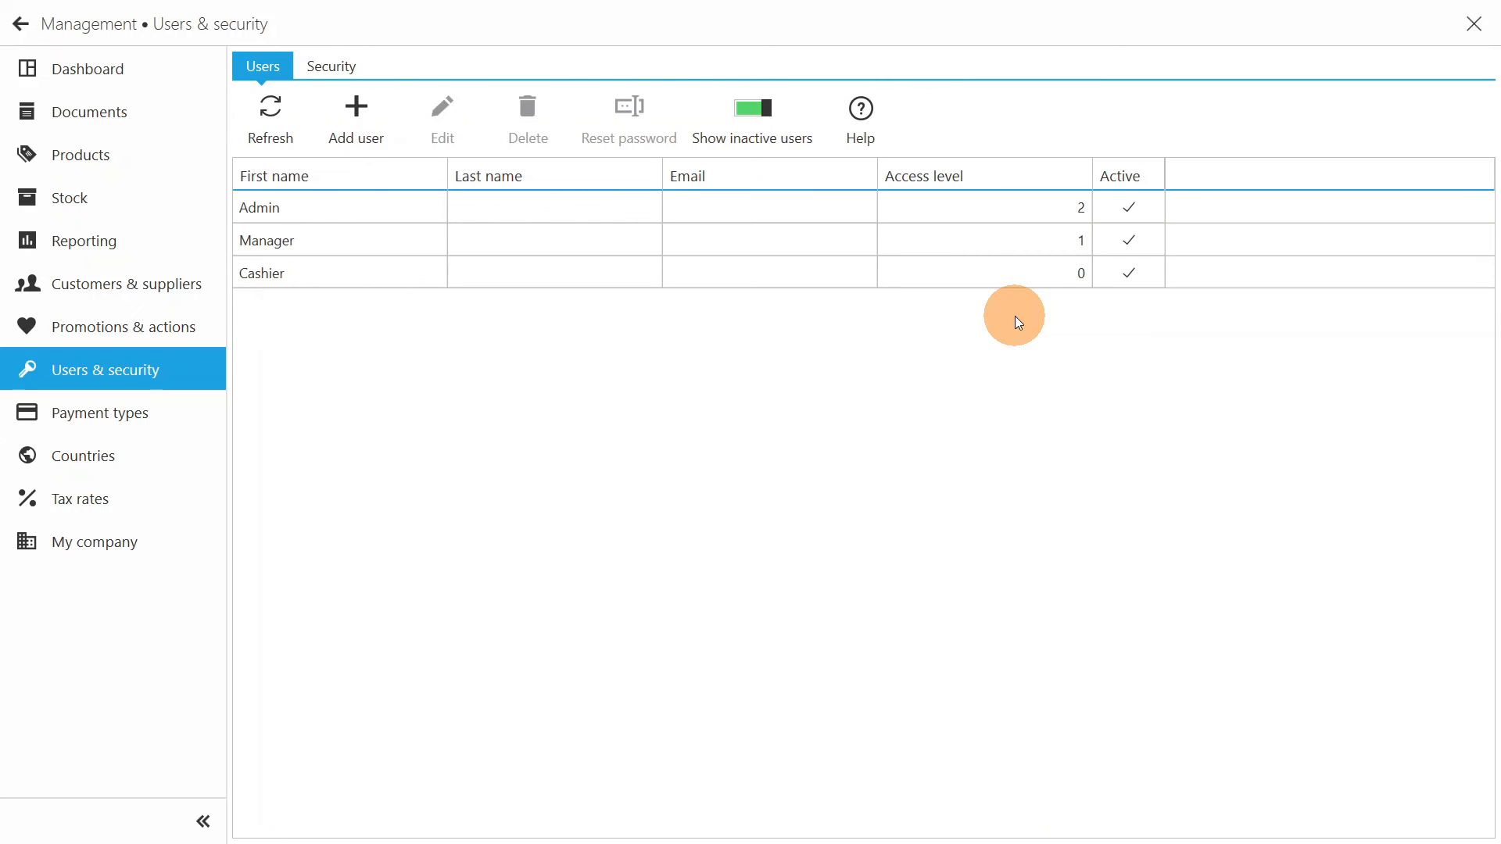
- Examine the access levels for the General and Sales operations in the Security settings, including Management and Void item
{"action": "left_click", "coordinate": [341, 69]}
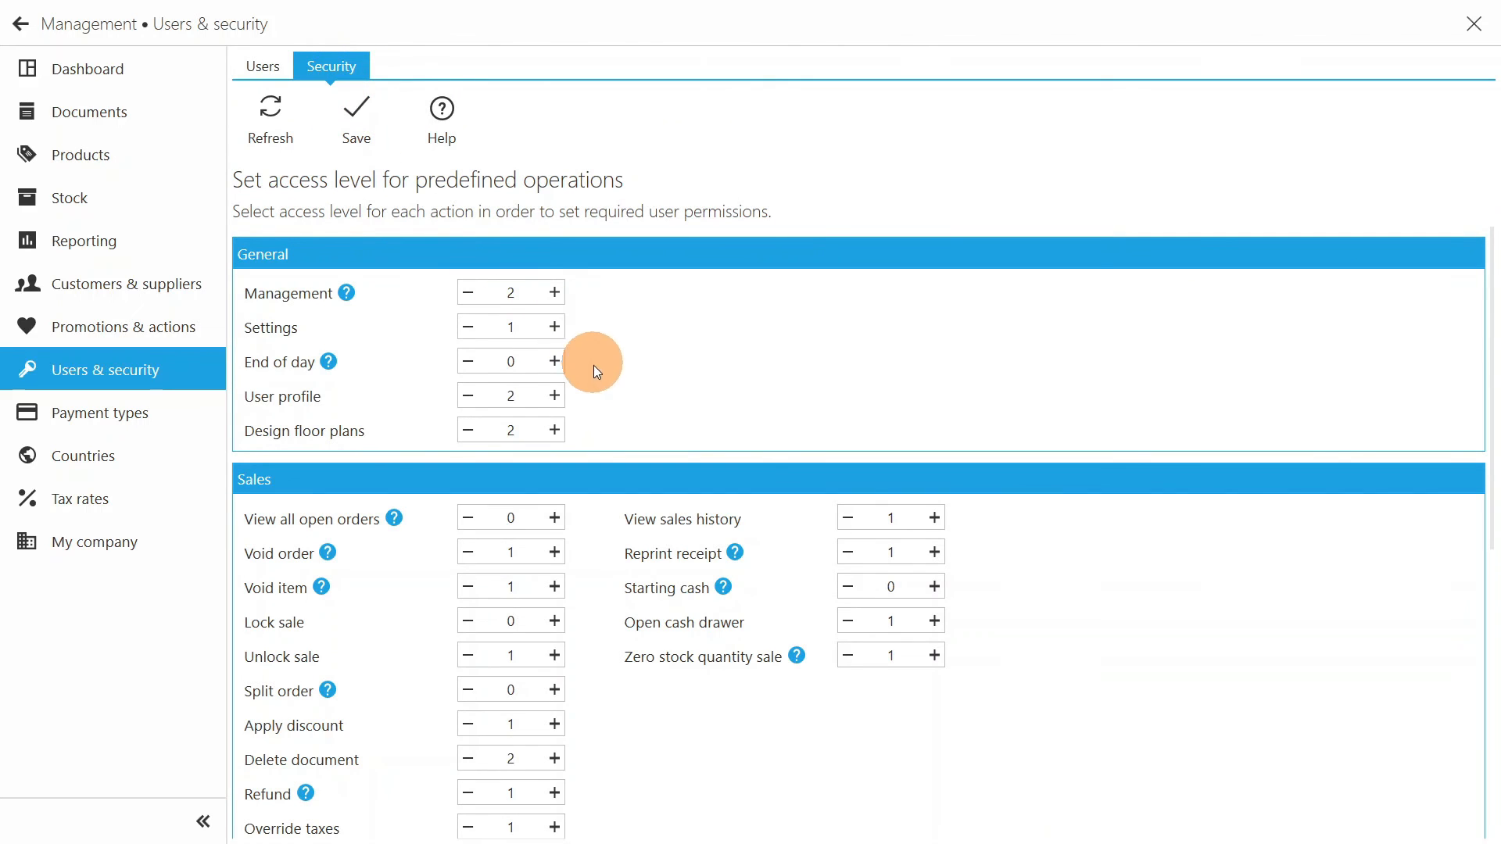
{"action": "scroll", "coordinate": [607, 490], "scroll_direction": "down", "scroll_amount": 2}
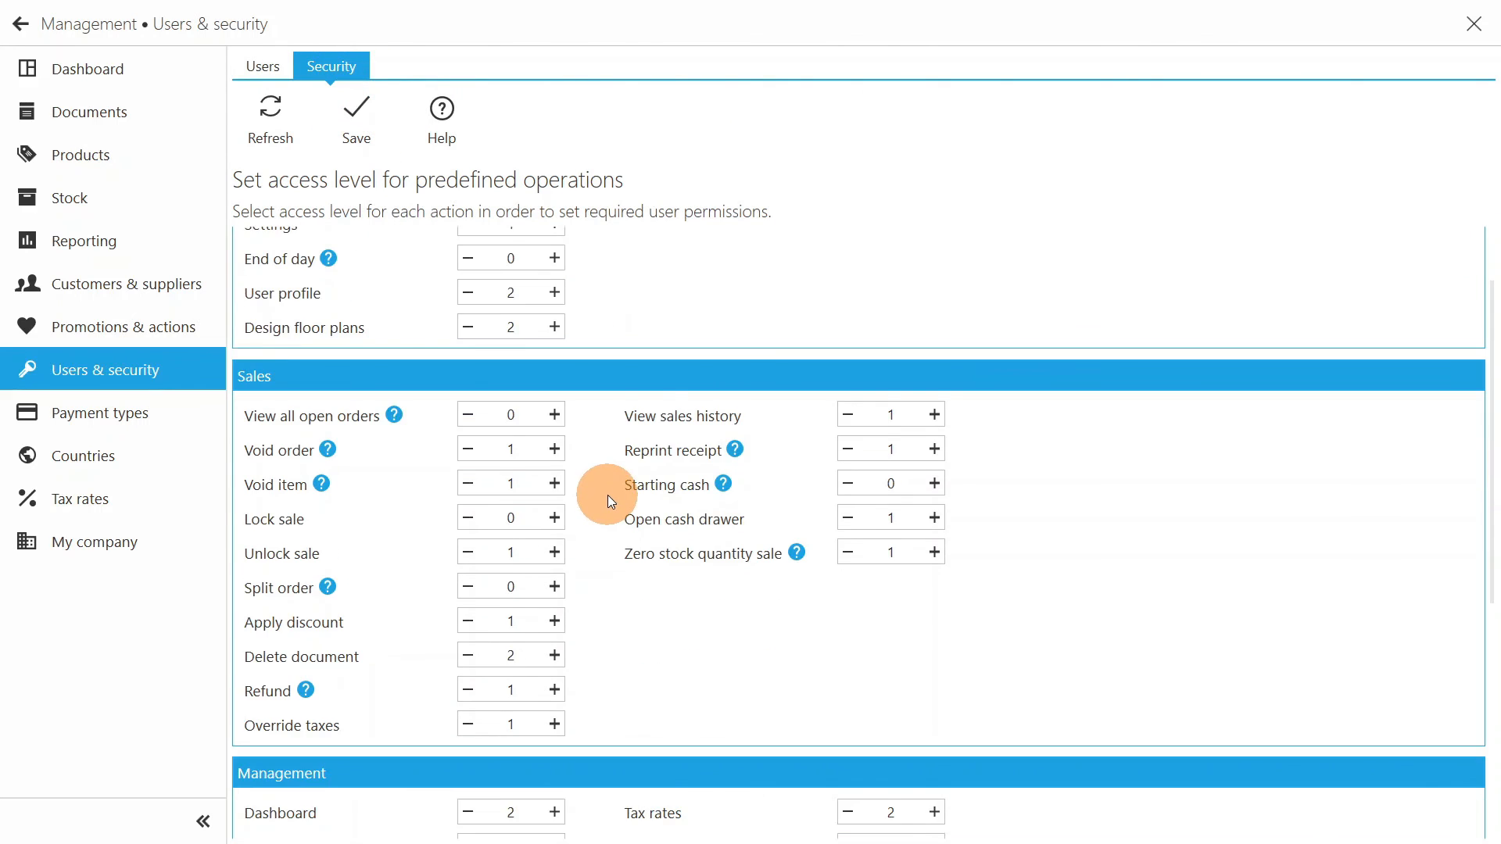
{"action": "scroll", "coordinate": [608, 495], "scroll_direction": "up", "scroll_amount": 1}
{"action": "scroll", "coordinate": [608, 494], "scroll_direction": "up", "scroll_amount": 1}
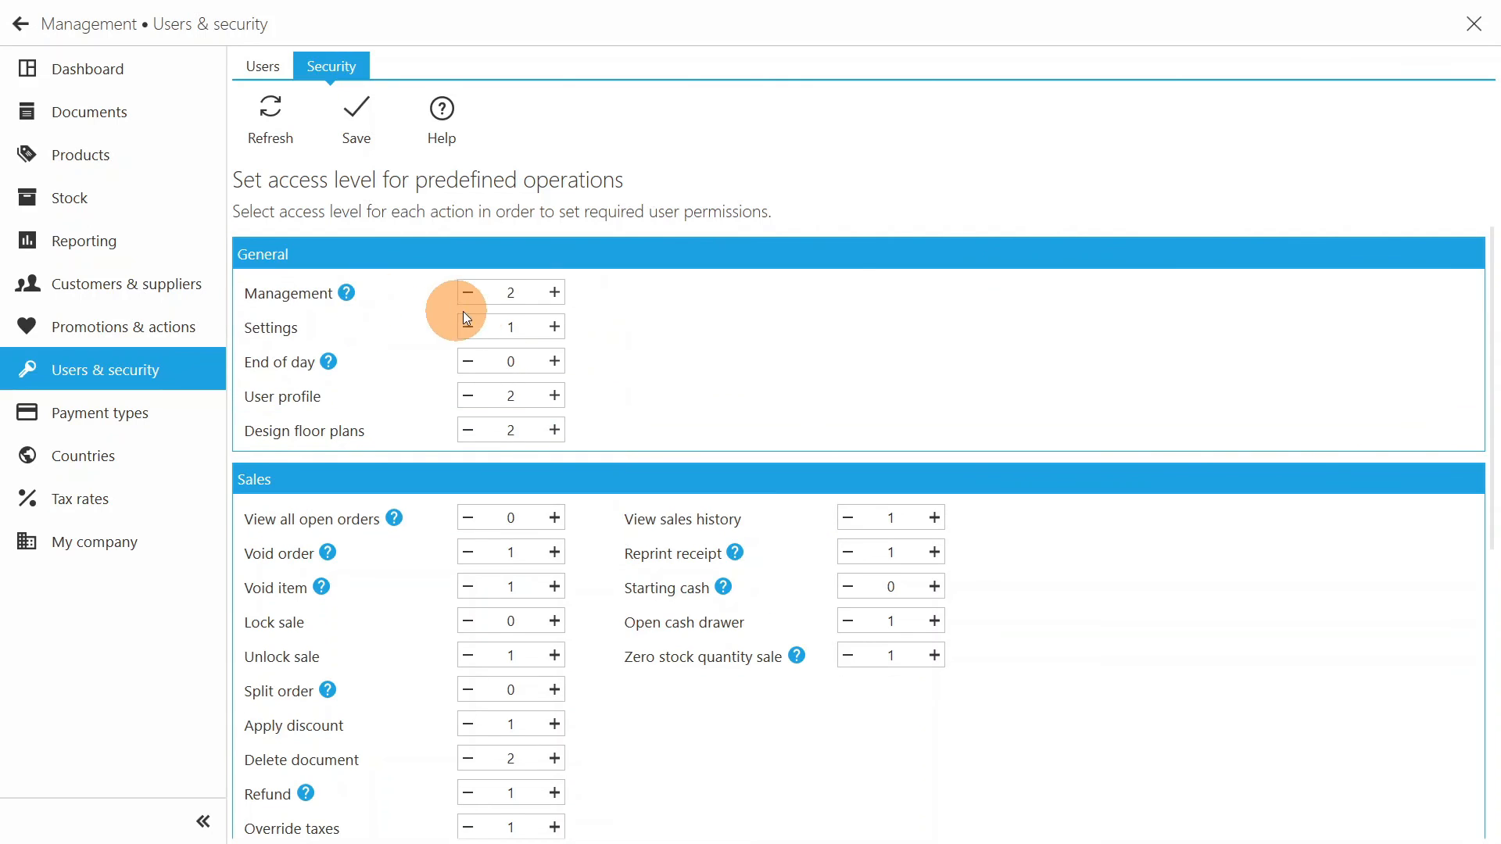
{"action": "left_click", "coordinate": [523, 298]}
{"action": "left_click", "coordinate": [631, 310]}
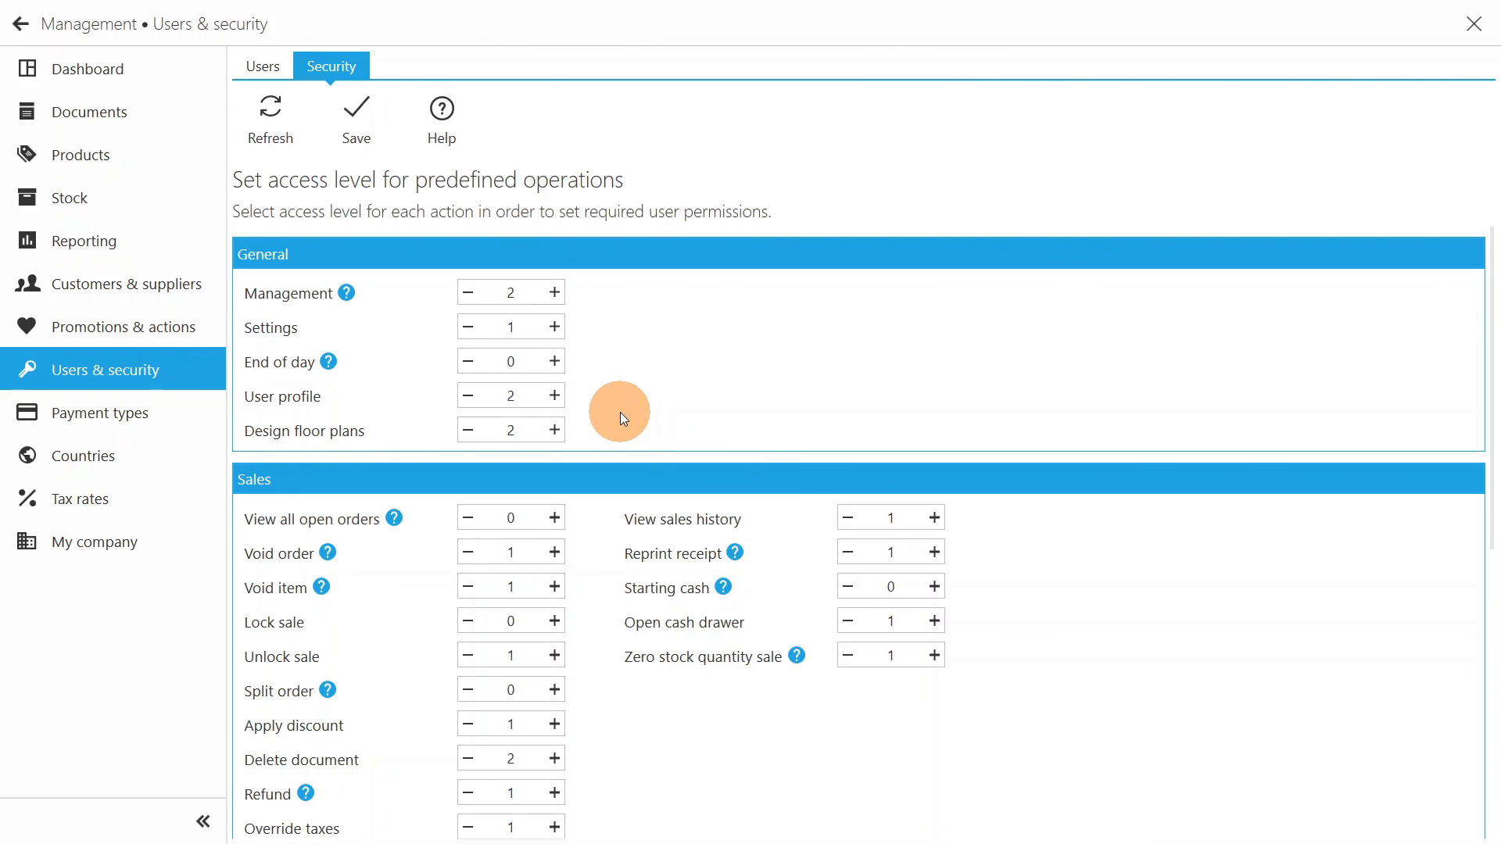
{"action": "left_click", "coordinate": [516, 586]}
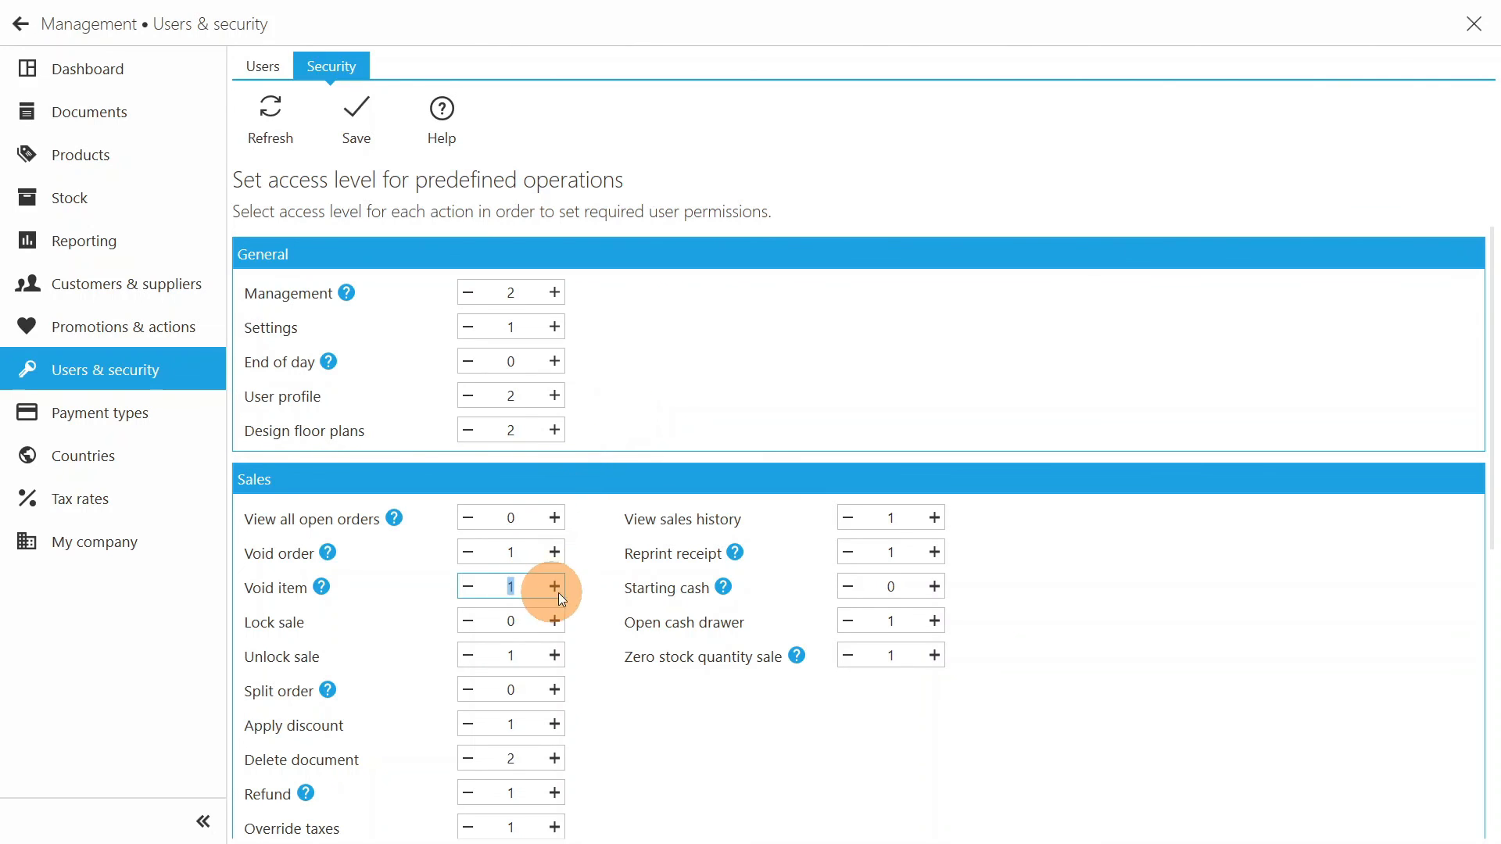
- Set the access level for Apply discount to 0 and save the security levels
{"action": "left_click", "coordinate": [593, 589]}
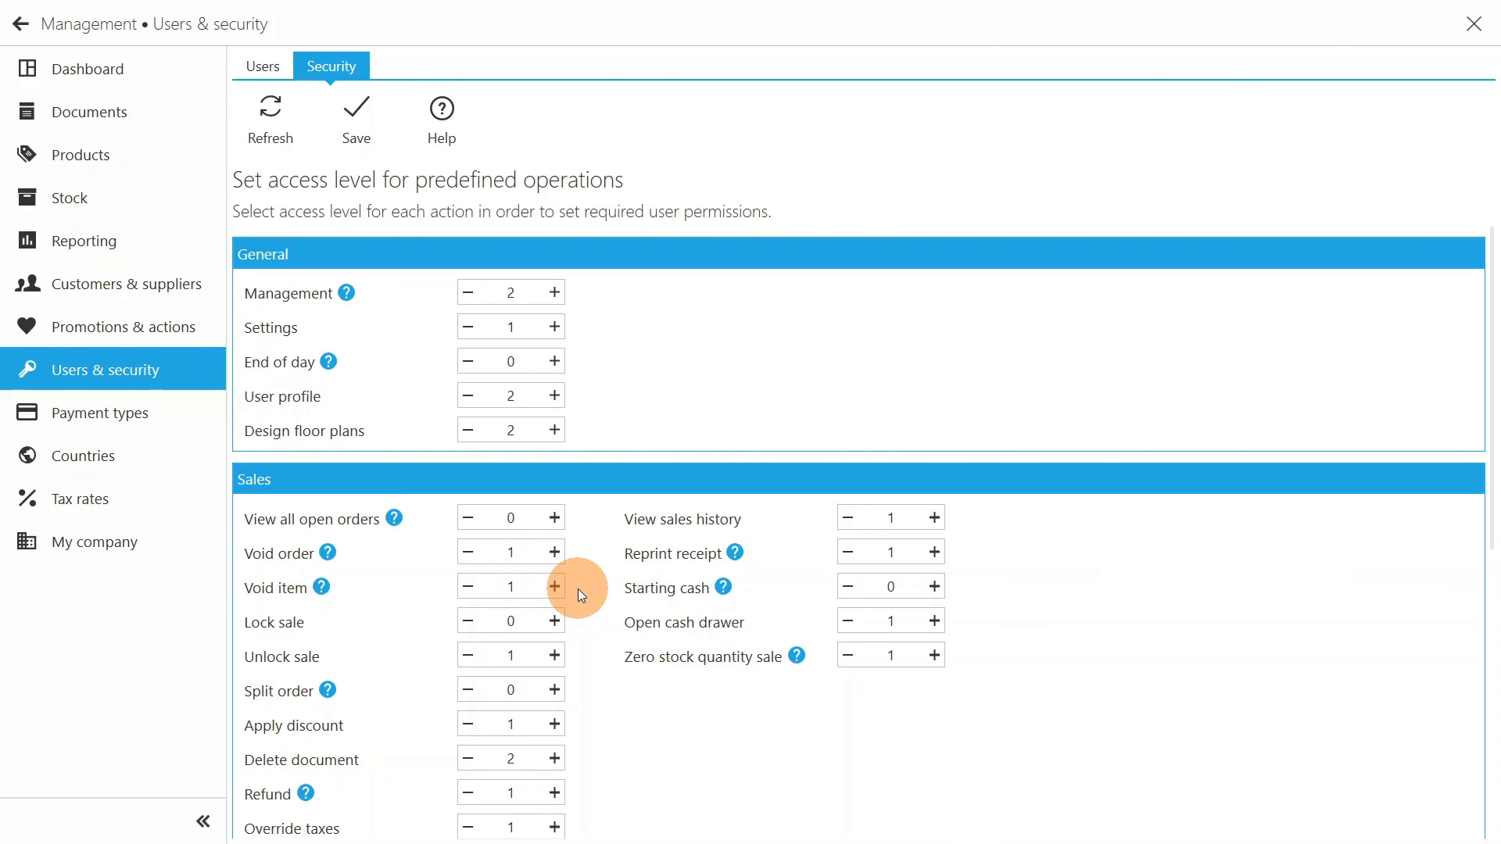
{"action": "left_click", "coordinate": [514, 725]}
{"action": "type", "text": "0"}
{"action": "left_click", "coordinate": [374, 111]}
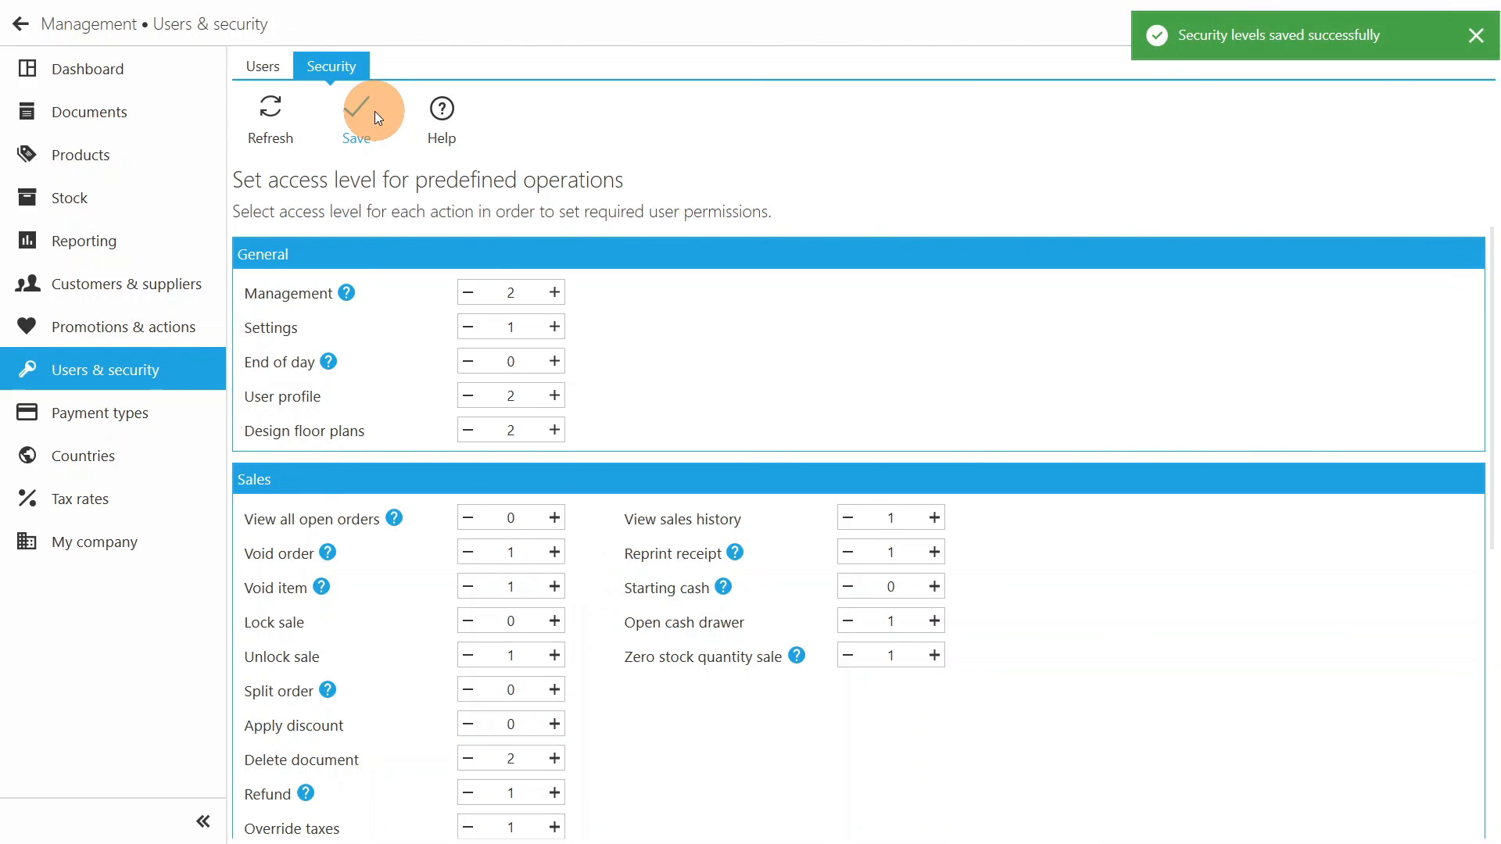
- Start a new payment type under Payment types and name it Unpaid
{"action": "left_click", "coordinate": [140, 412]}
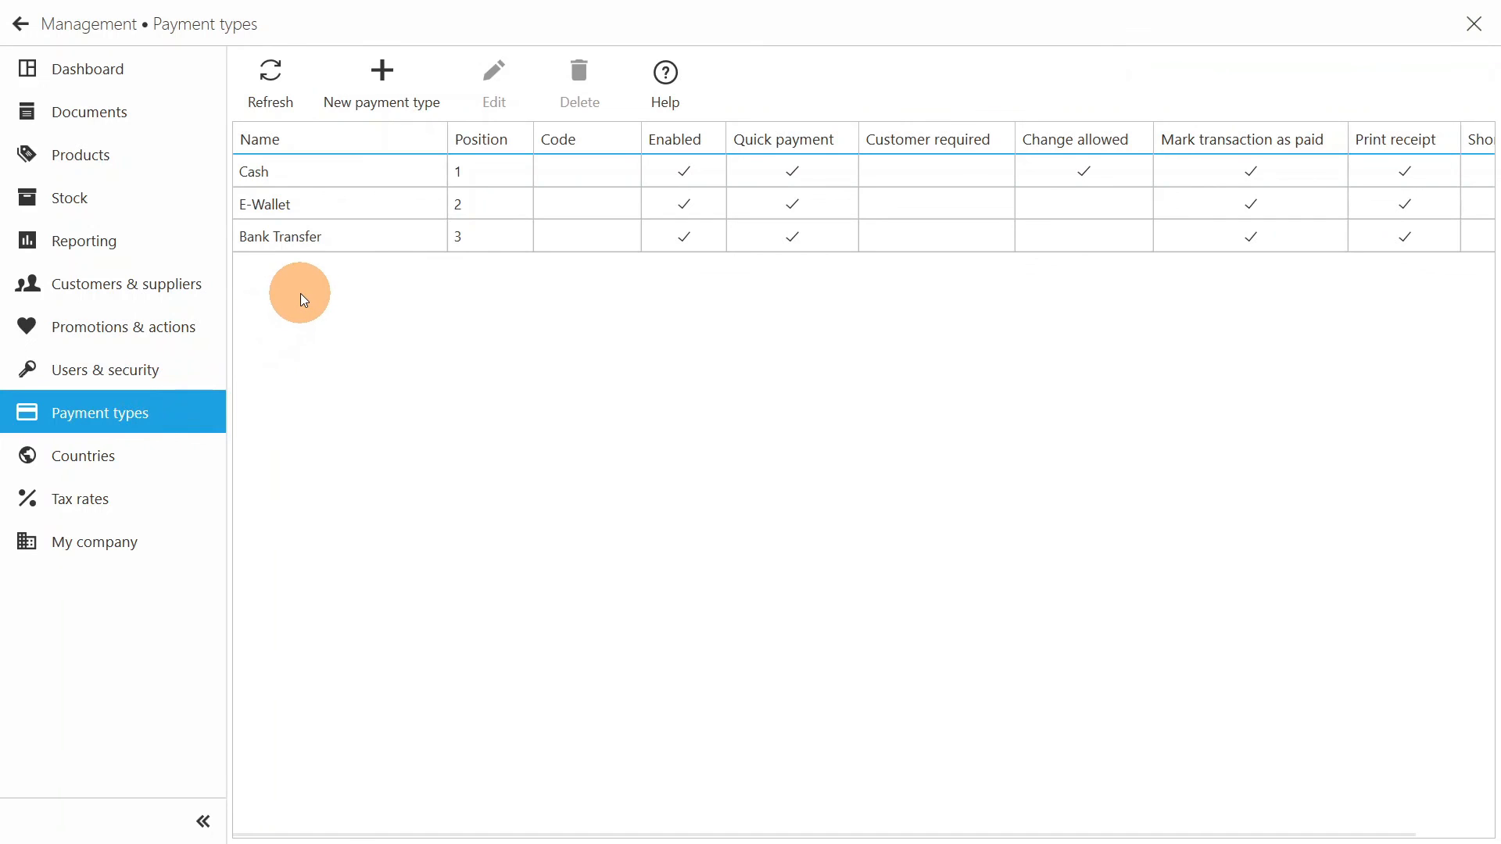
{"action": "left_click", "coordinate": [380, 86]}
{"action": "left_click", "coordinate": [1189, 157]}
{"action": "type", "text": "Un"}
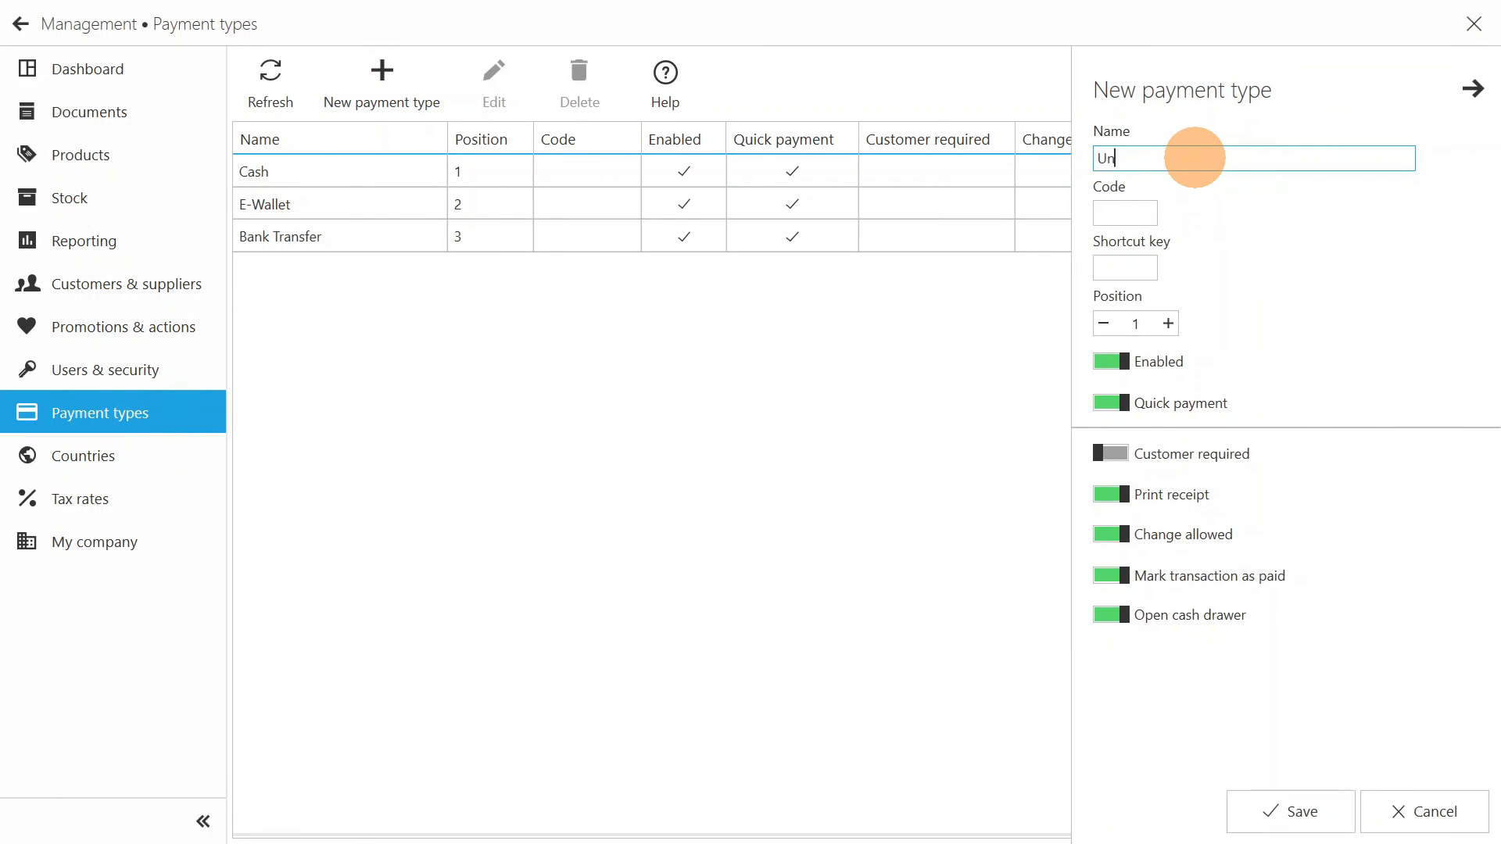
{"action": "type", "text": "paid"}
- Require a customer for Unpaid, disable Change allowed, Mark transaction as paid and Open cash drawer, set its position to 4, and save it
{"action": "left_click", "coordinate": [1117, 577]}
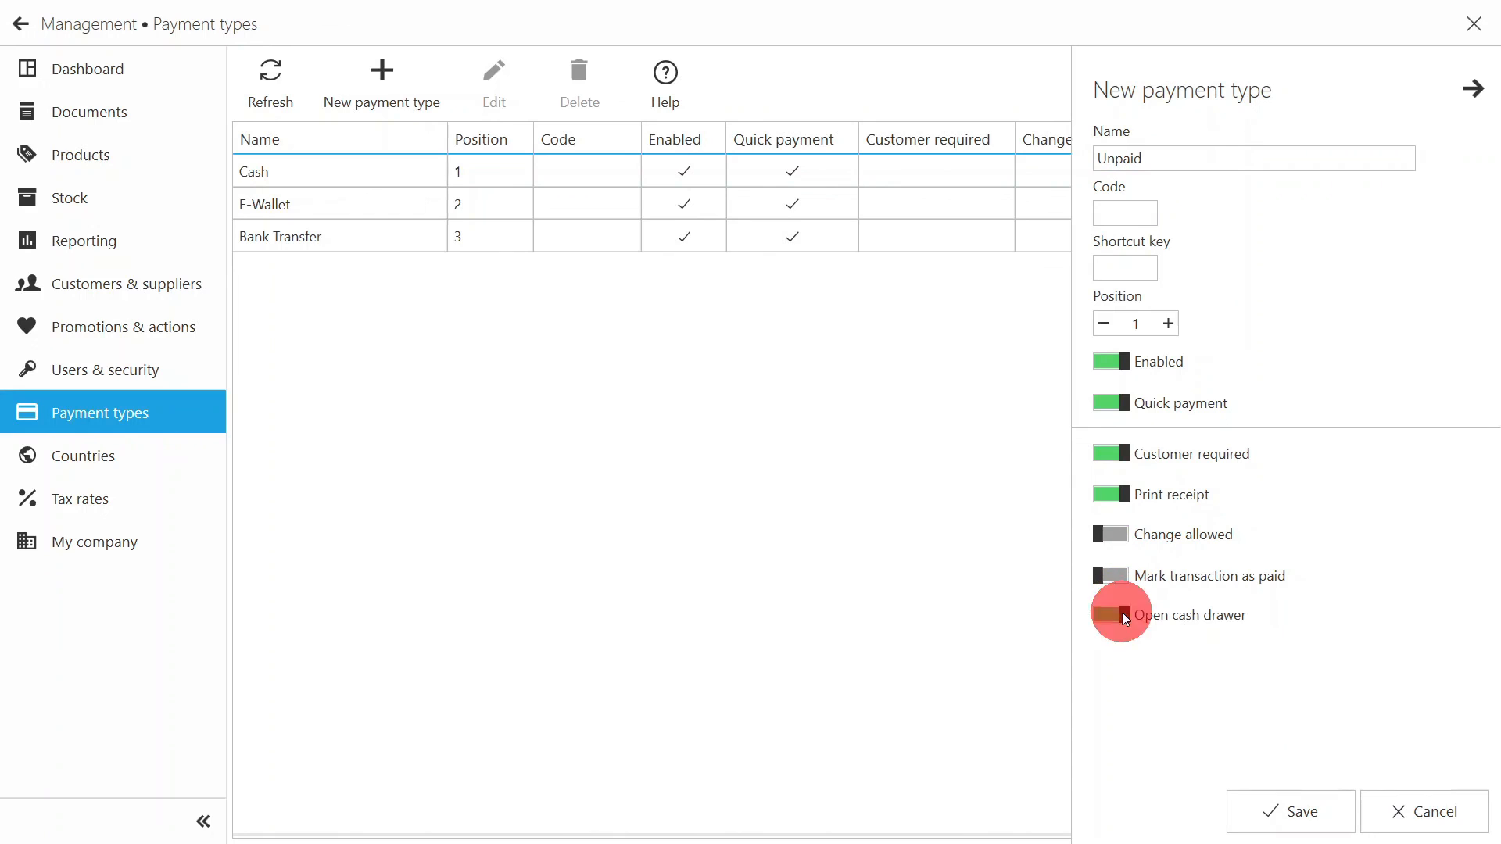
{"action": "left_click", "coordinate": [1169, 323]}
{"action": "left_click", "coordinate": [1169, 322]}
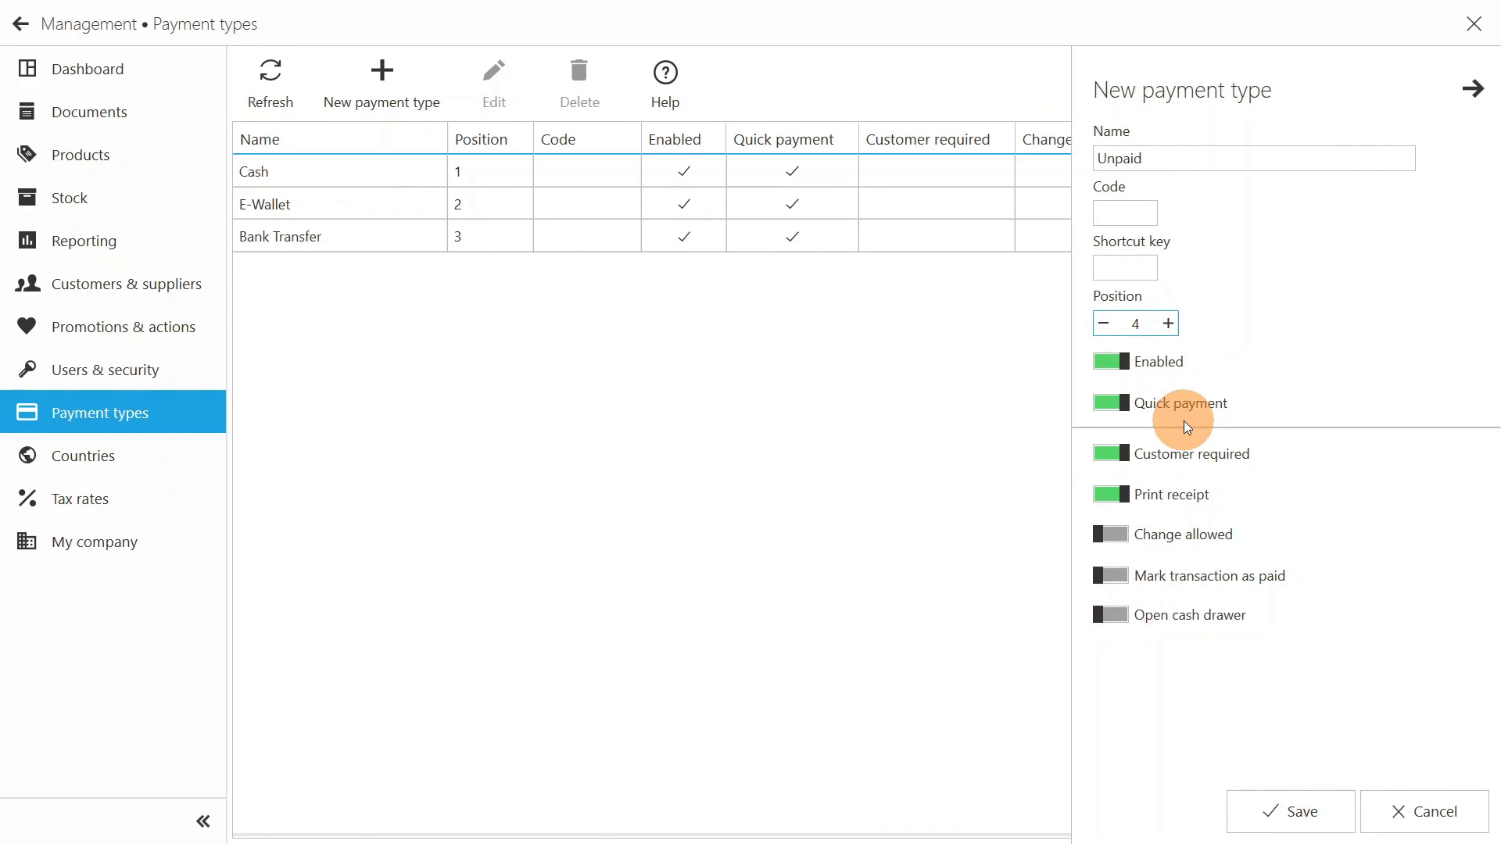
{"action": "left_click", "coordinate": [1288, 810]}
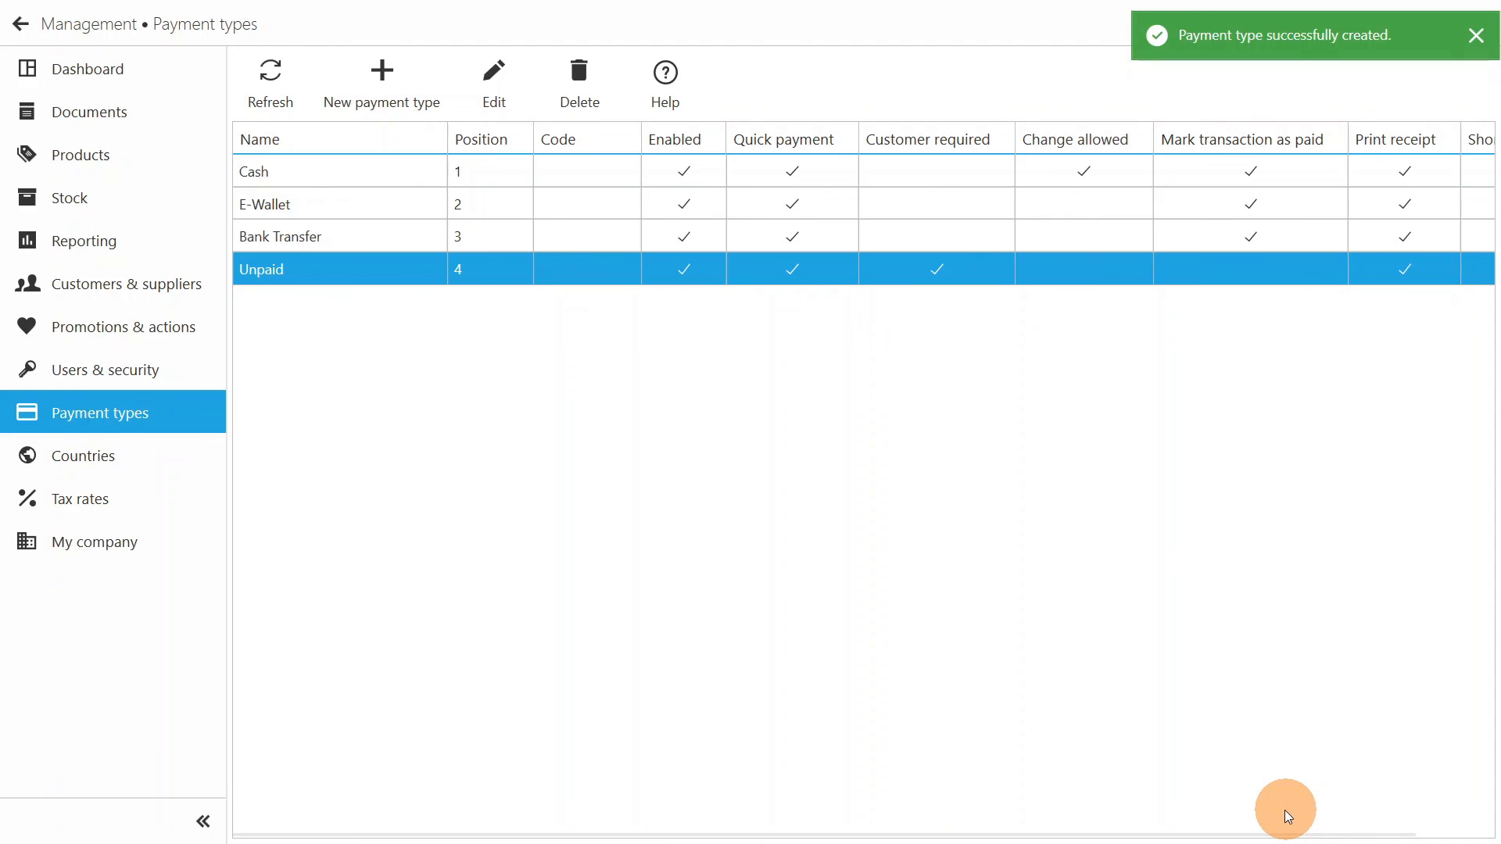
- View the list of tax rates
{"action": "left_click", "coordinate": [134, 500]}
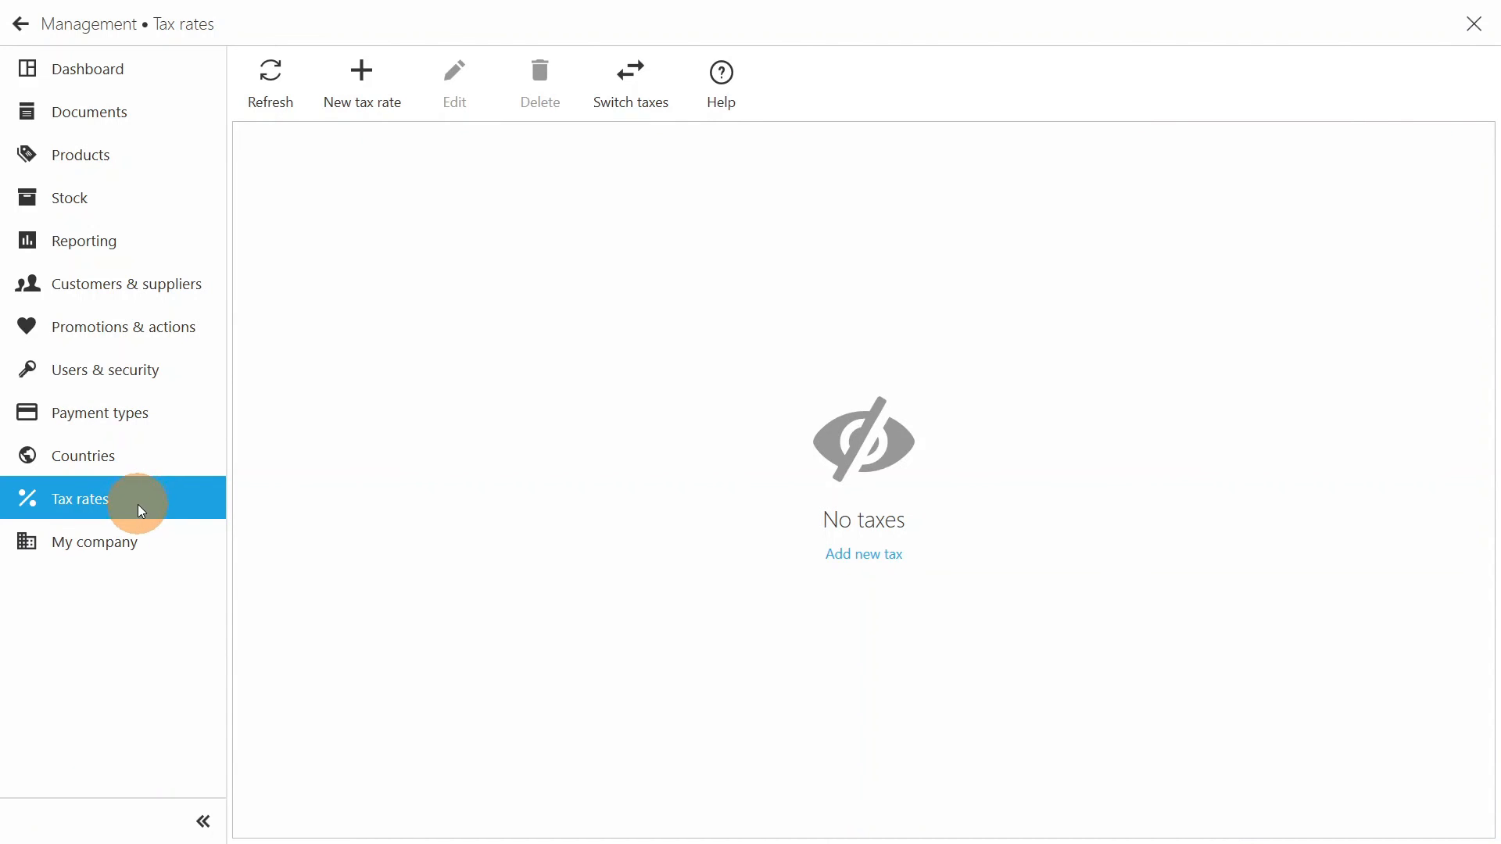
- Set the company name to Restaurant in the My company data, save it, and return to the sales screen
{"action": "left_click", "coordinate": [138, 535]}
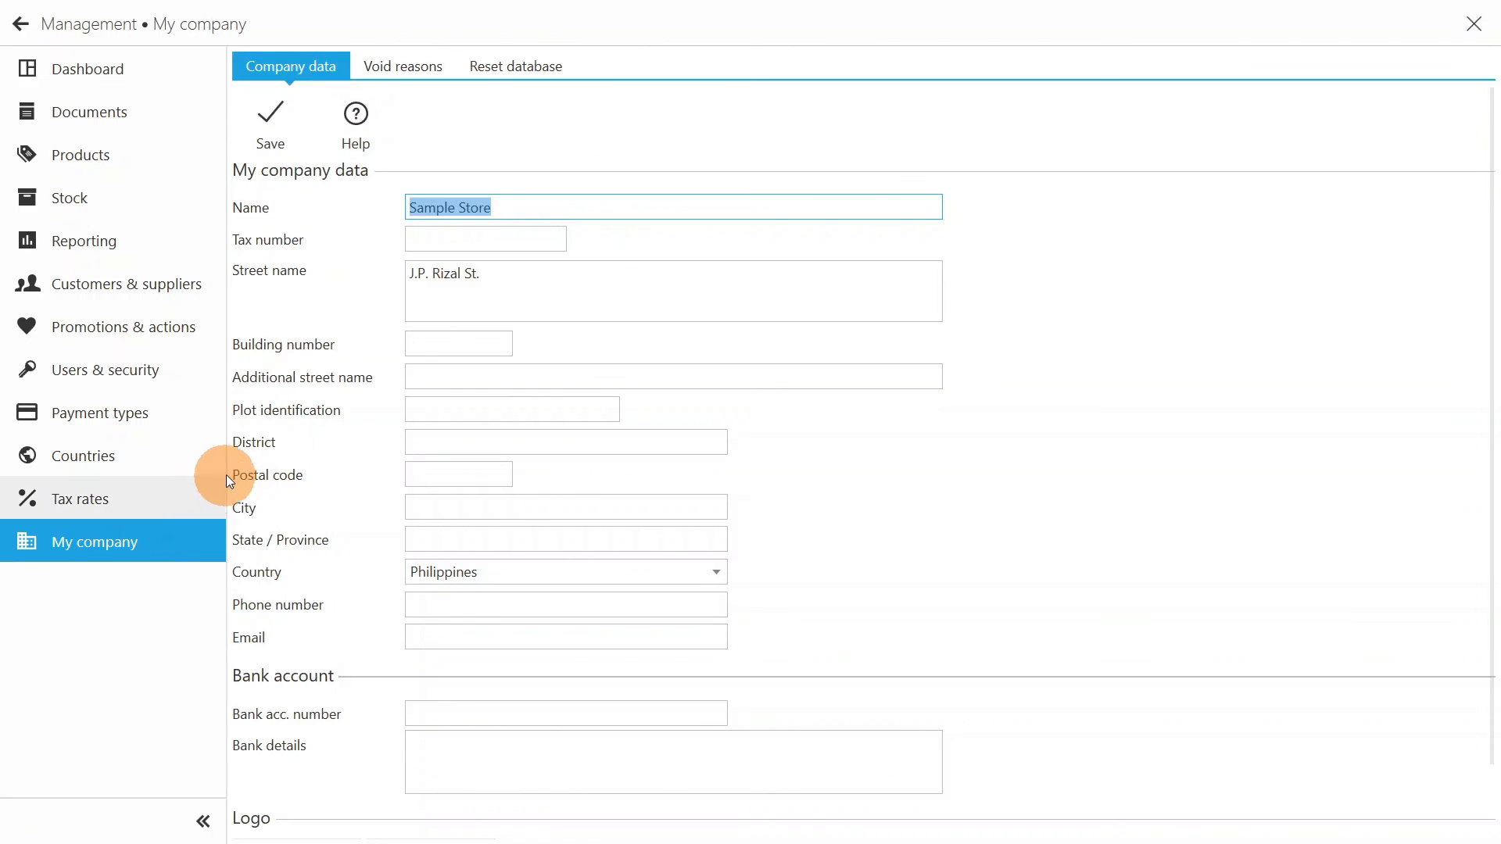
{"action": "type", "text": "Restaurant"}
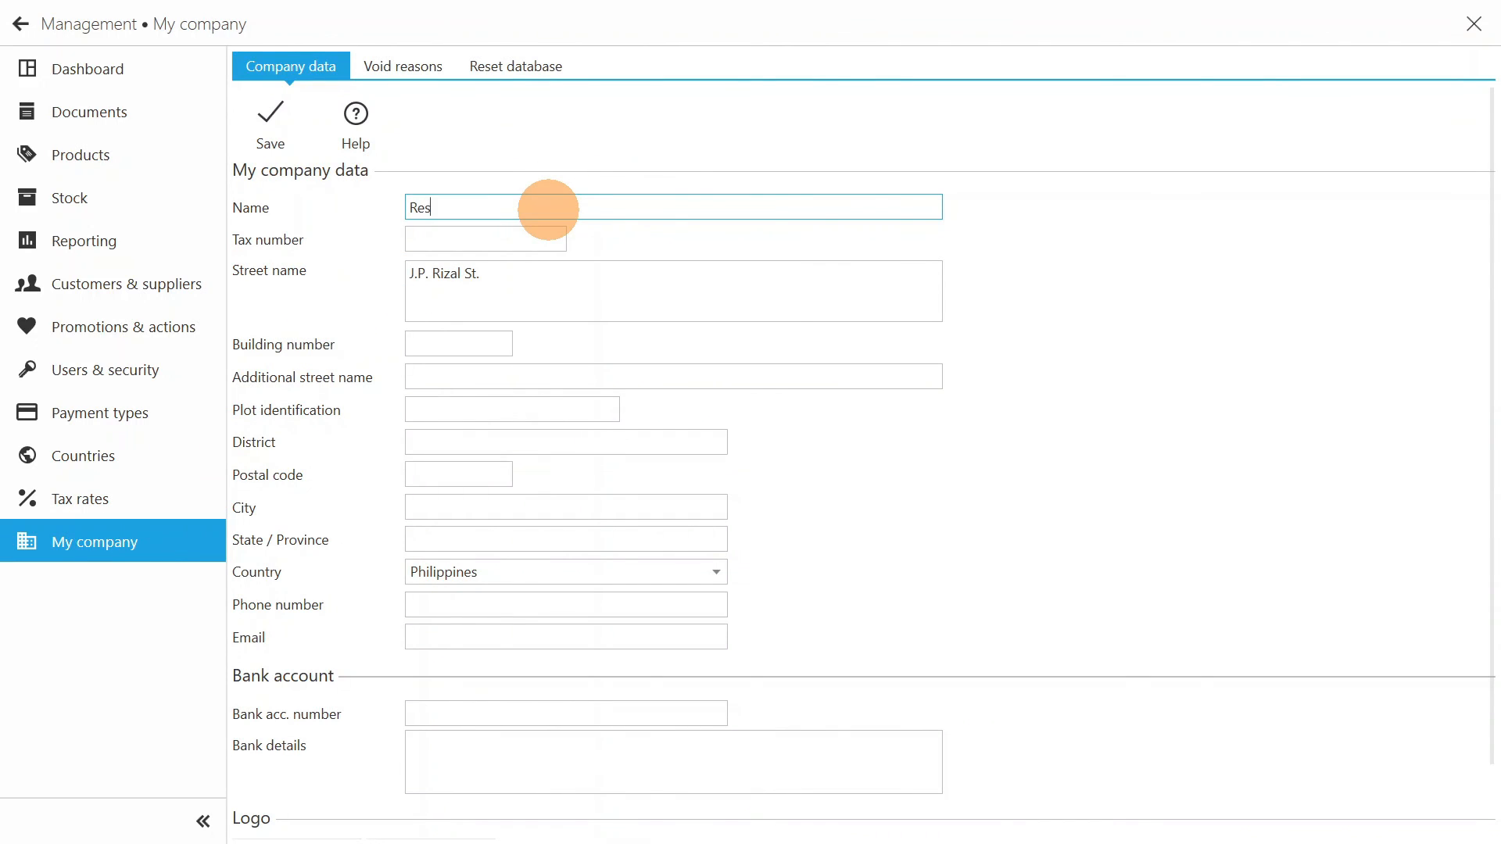
{"action": "left_click", "coordinate": [521, 280]}
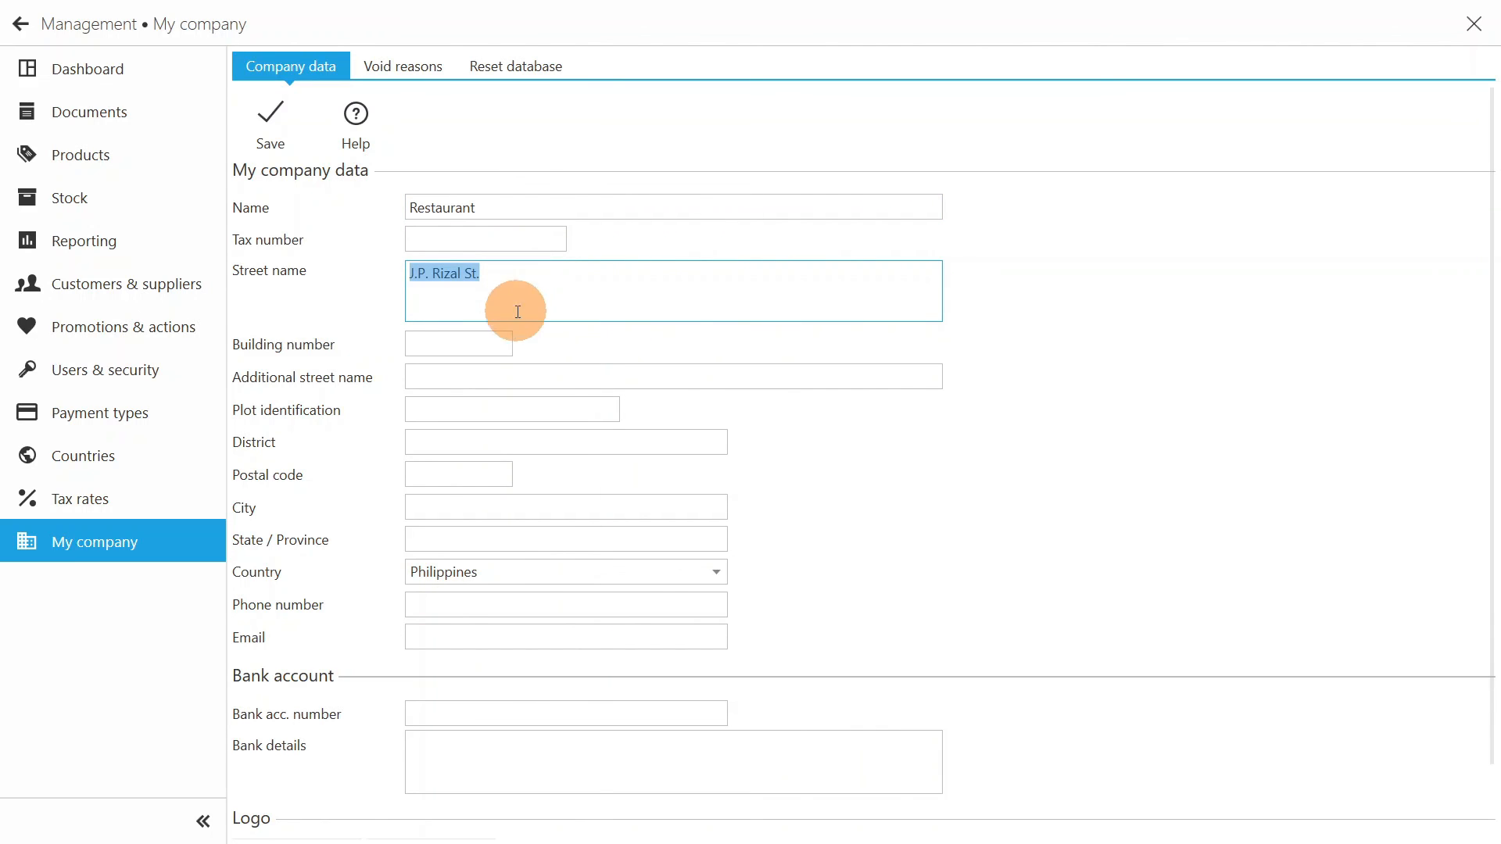
{"action": "scroll", "coordinate": [518, 428], "scroll_direction": "down", "scroll_amount": 2}
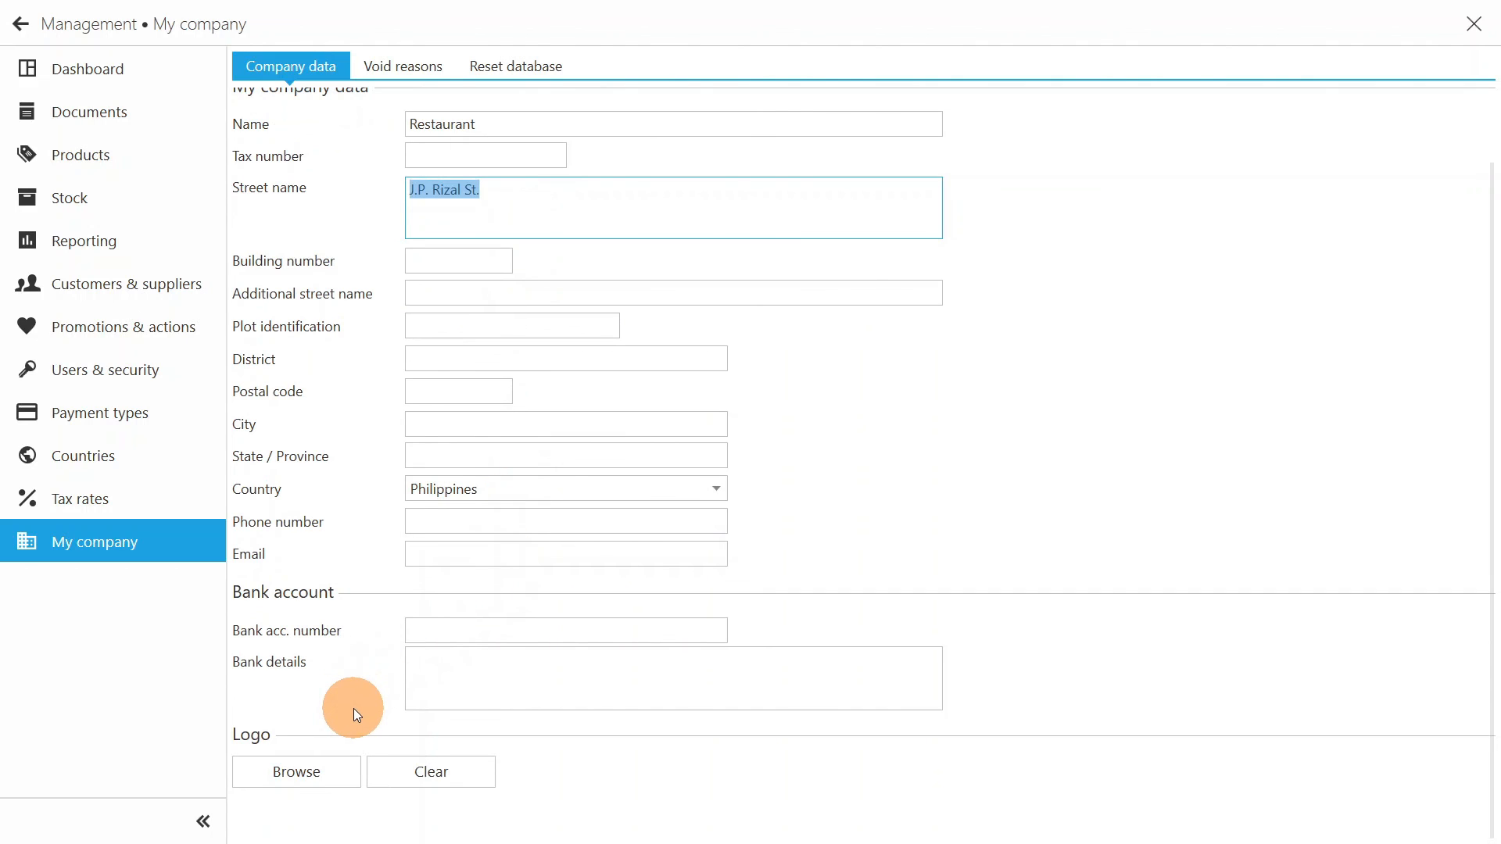
{"action": "scroll", "coordinate": [353, 708], "scroll_direction": "up", "scroll_amount": 2}
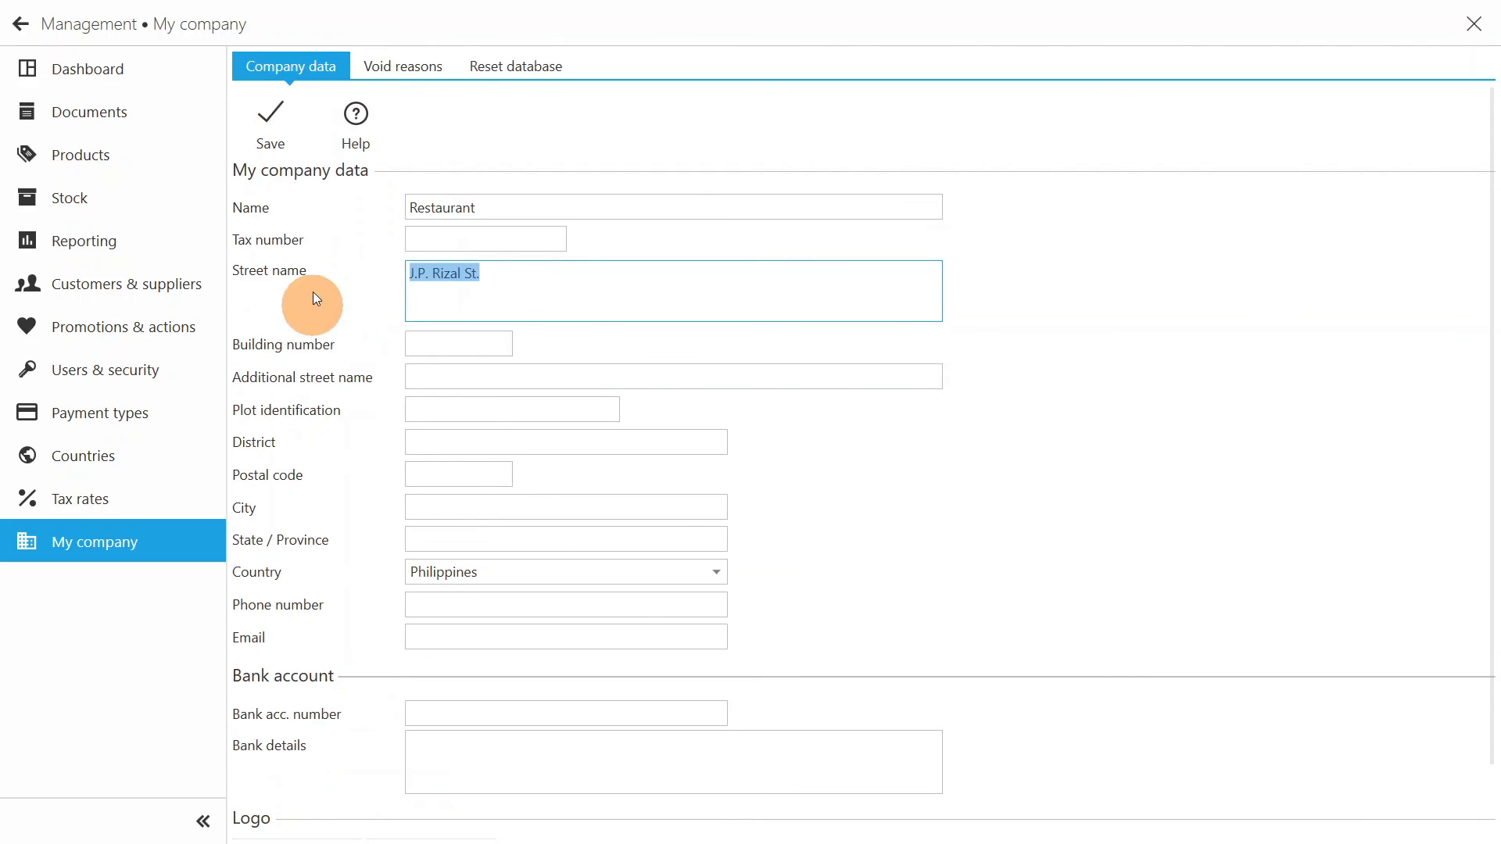
{"action": "left_click", "coordinate": [285, 129]}
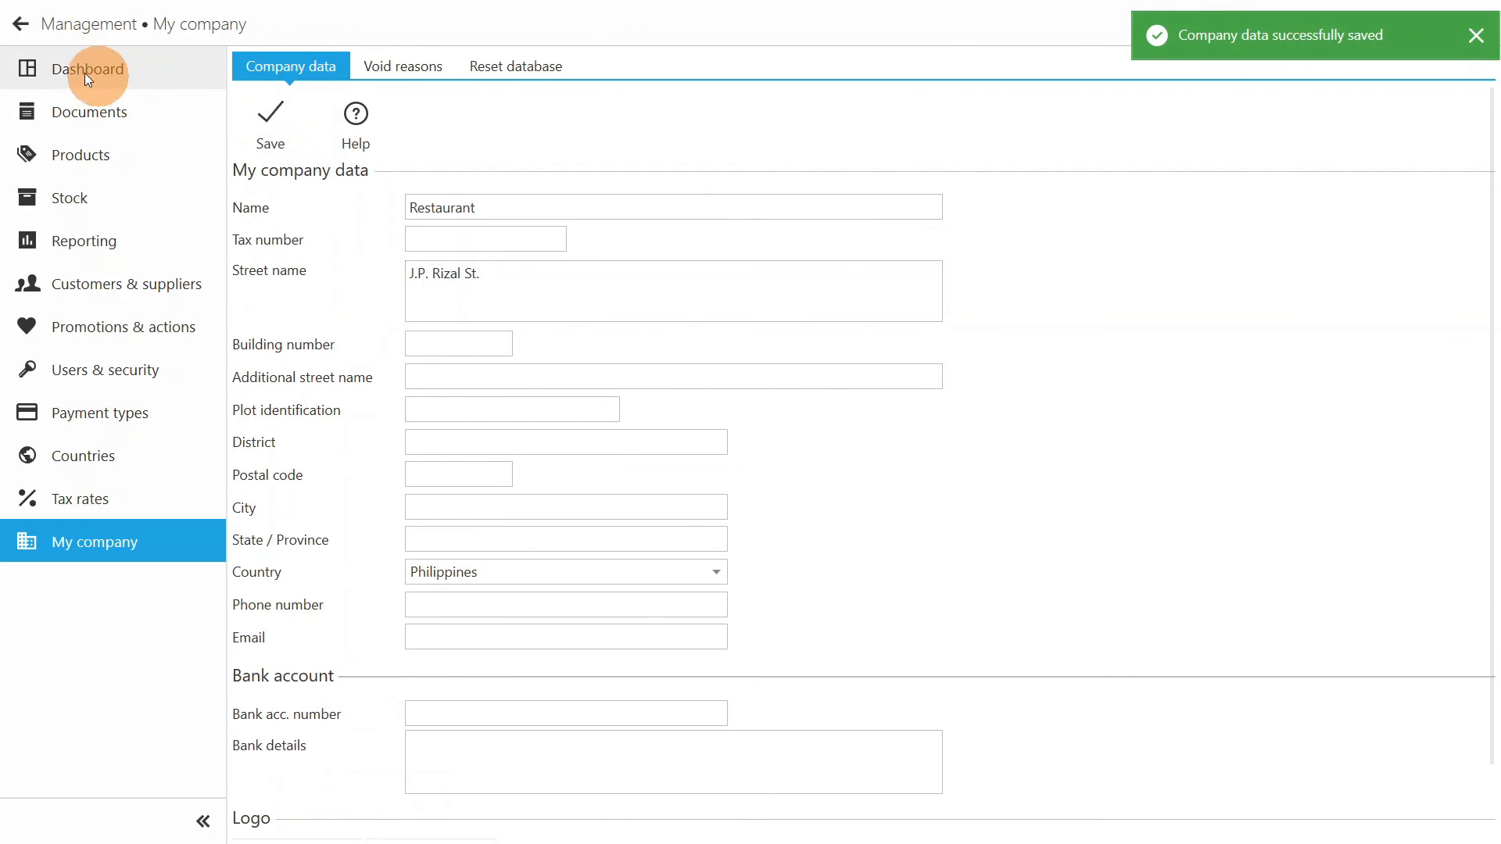
{"action": "left_click", "coordinate": [21, 24]}
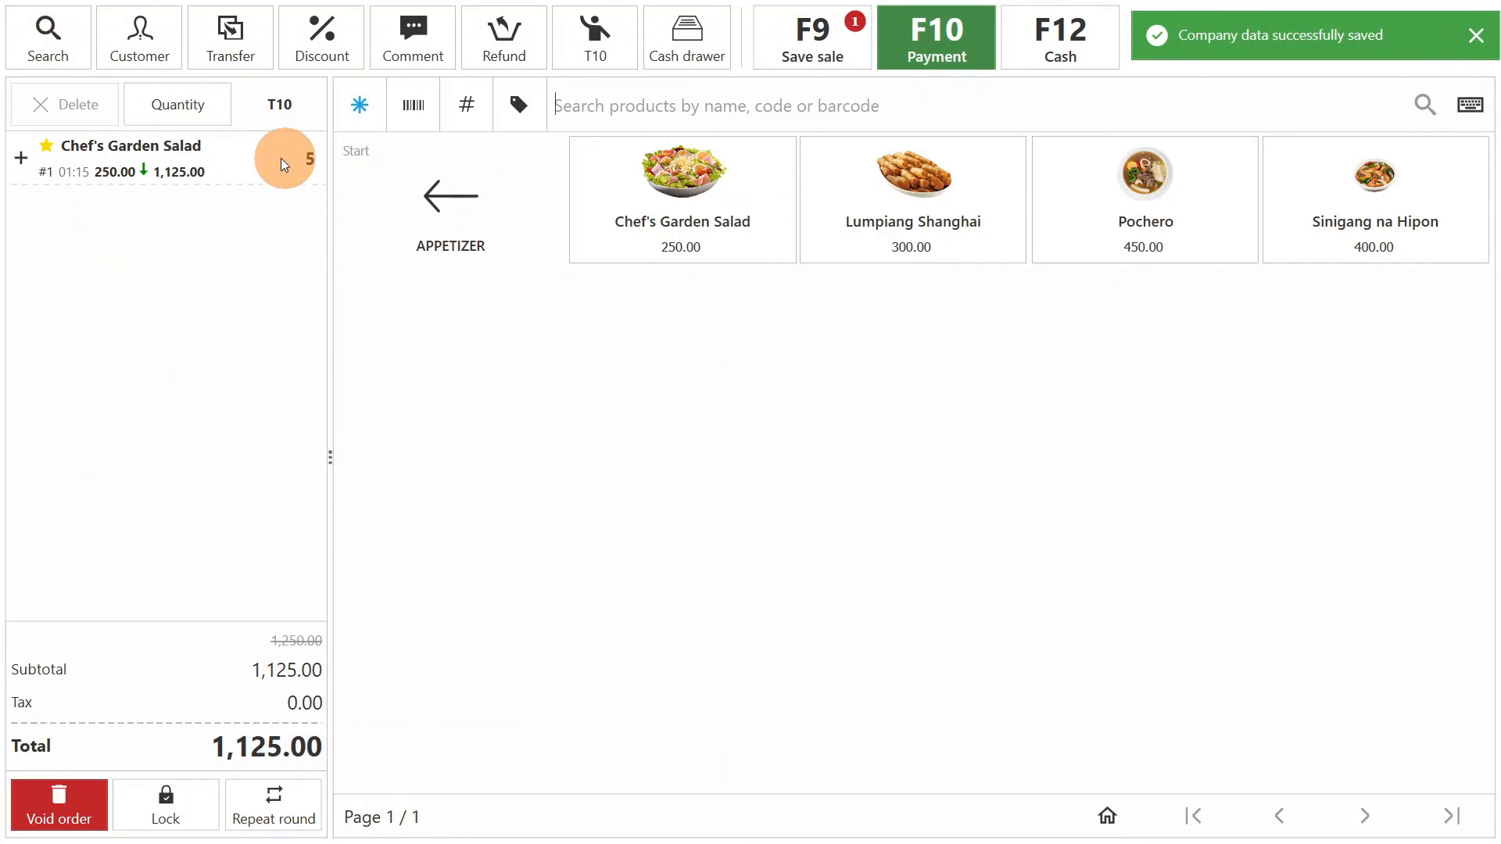